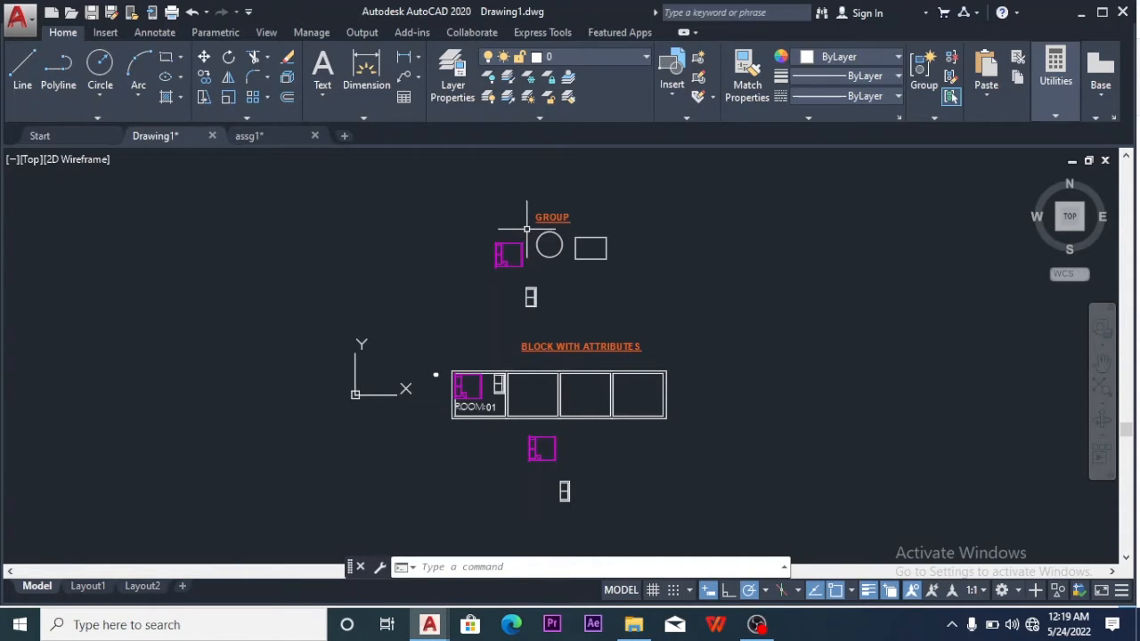
Zoom in on the GROUP example with the magenta block, circle, rectangle and small window
scroll(504, 230, "up", 2)
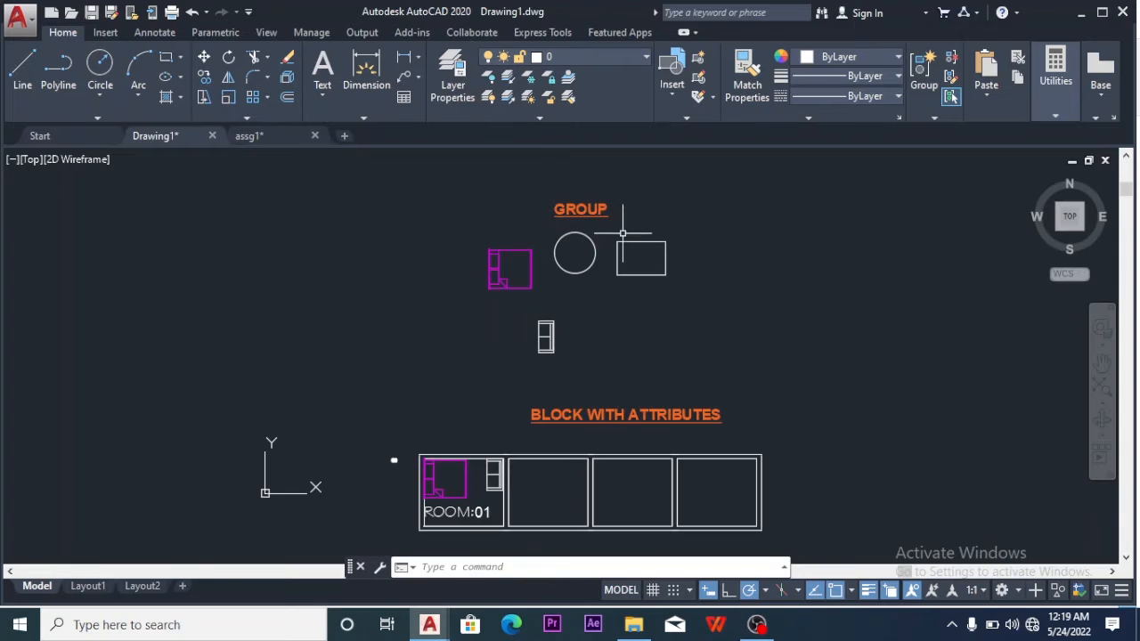
scroll(650, 200, "up", 2)
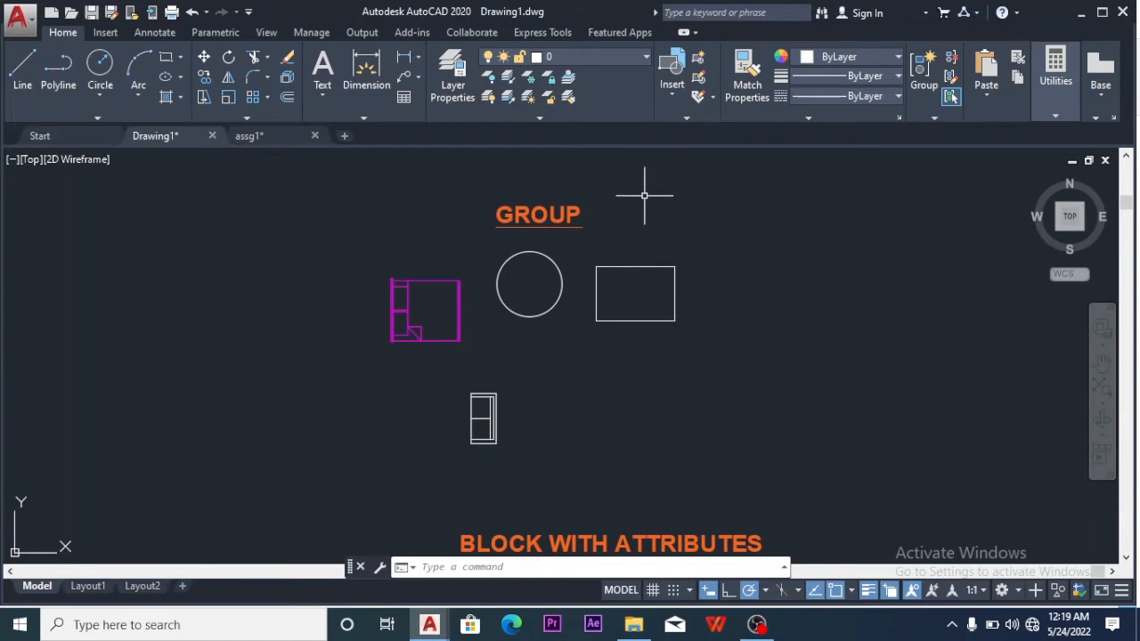
scroll(625, 206, "up", 2)
scroll(625, 206, "down", 2)
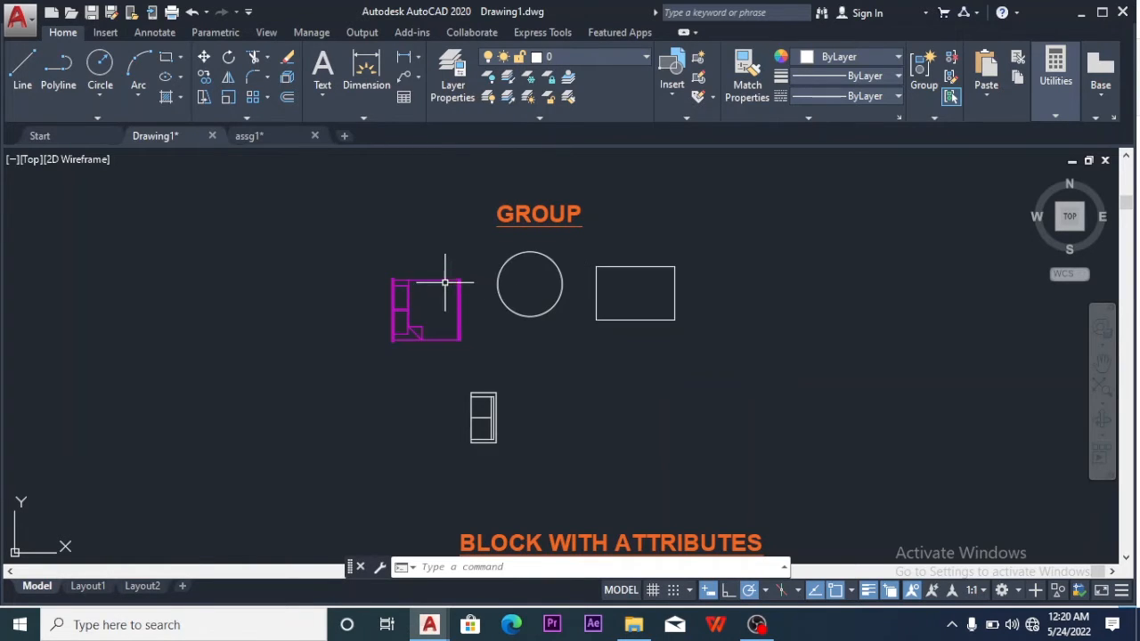
mouse_move(446, 278)
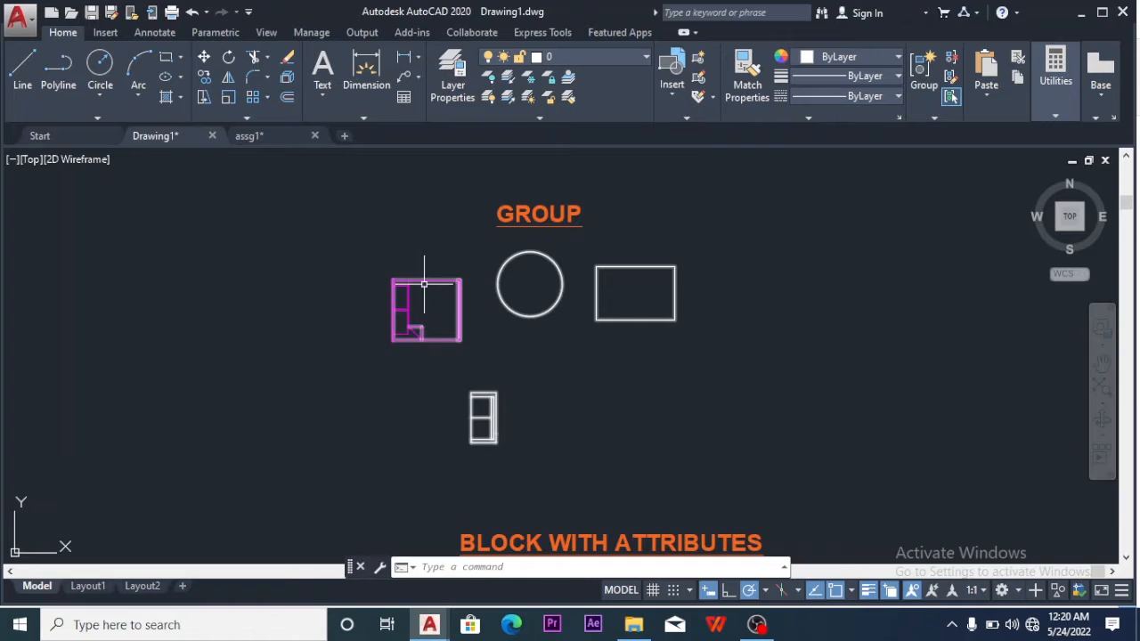
mouse_move(486, 398)
mouse_move(560, 278)
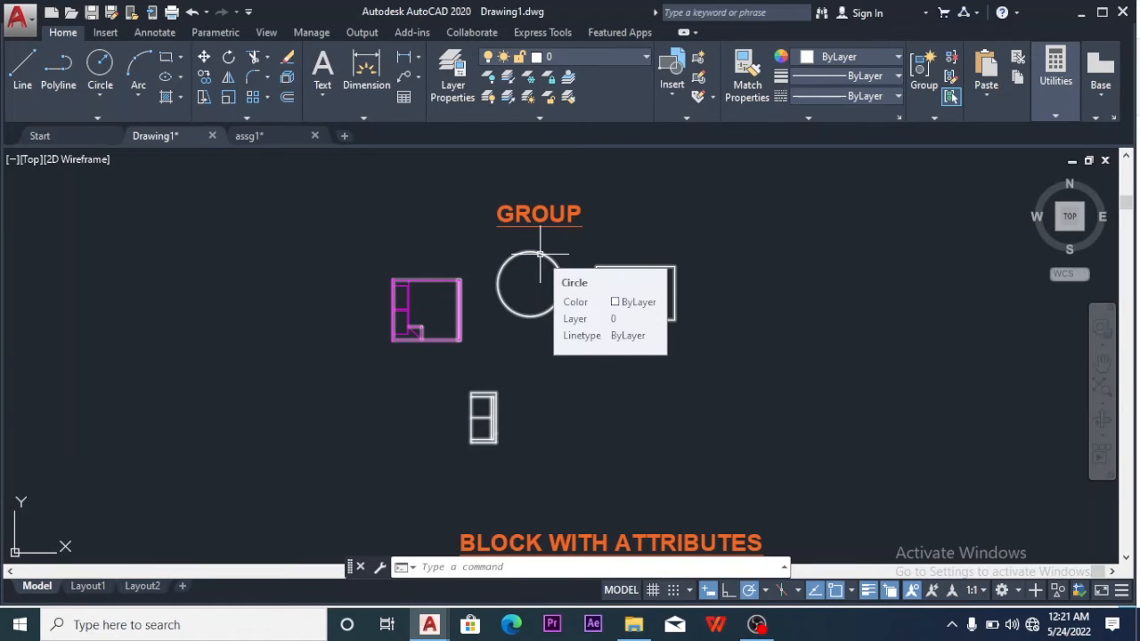
left_click(539, 254)
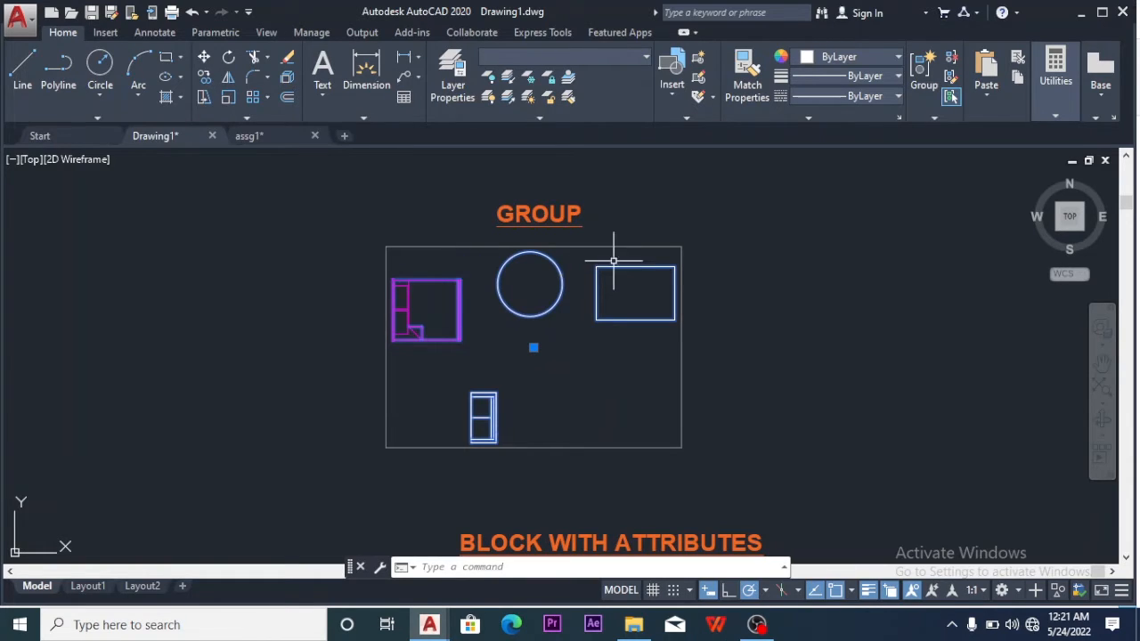
left_click(704, 242)
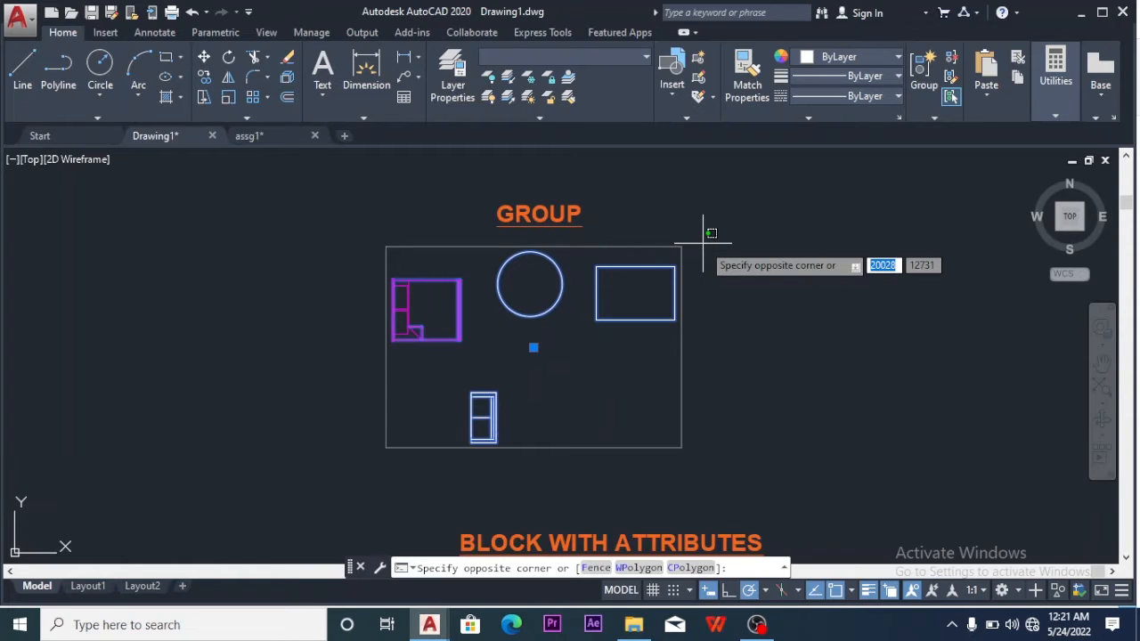
key("Escape")
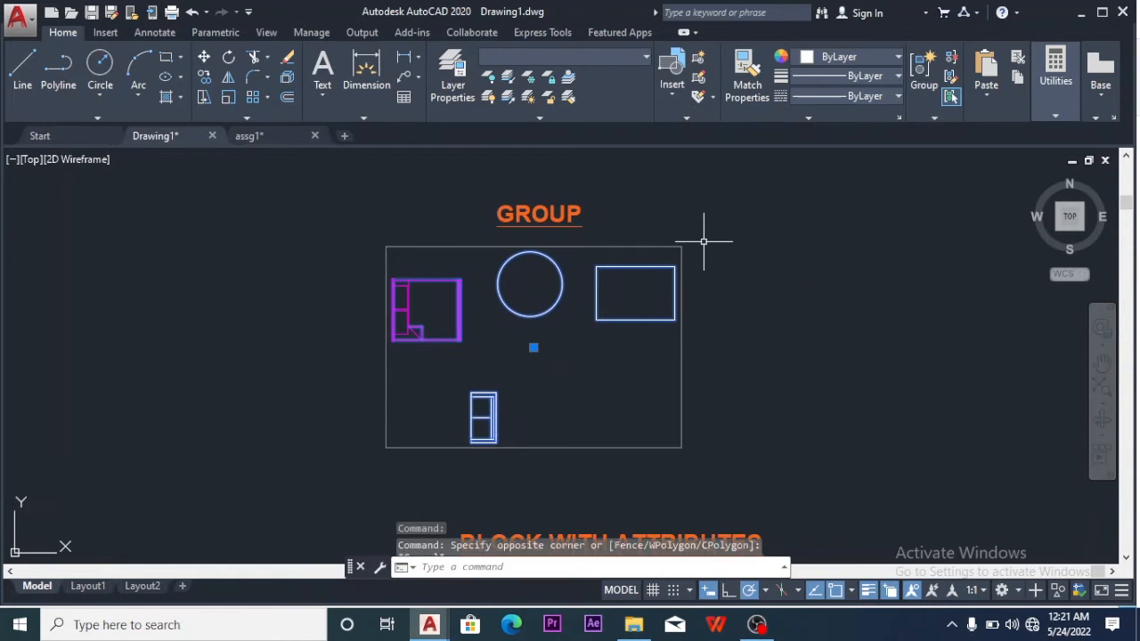
key("Escape")
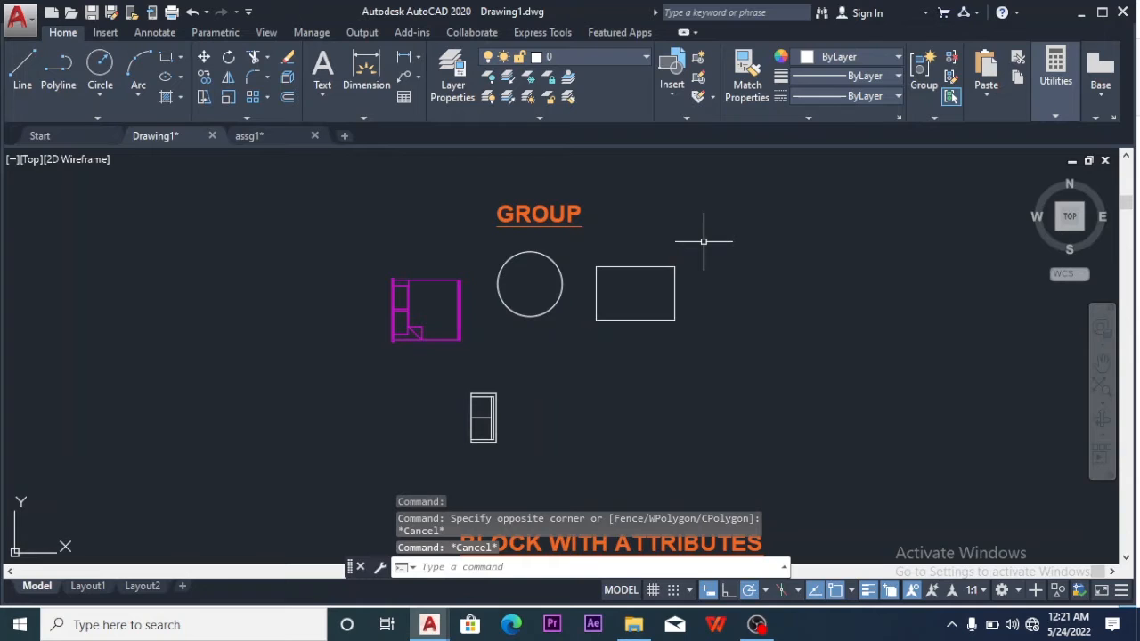
Zoom out, then zoom in on the four-room BLOCK WITH ATTRIBUTES row showing ROOM:01
scroll(589, 230, "down", 4)
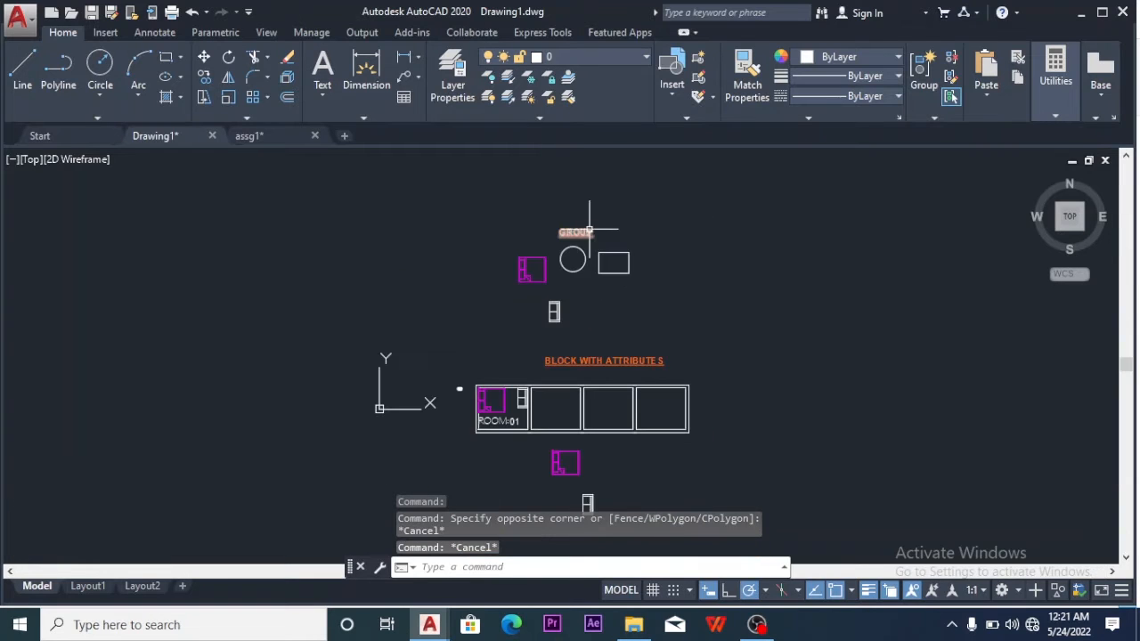
scroll(566, 396, "up", 2)
scroll(562, 416, "up", 2)
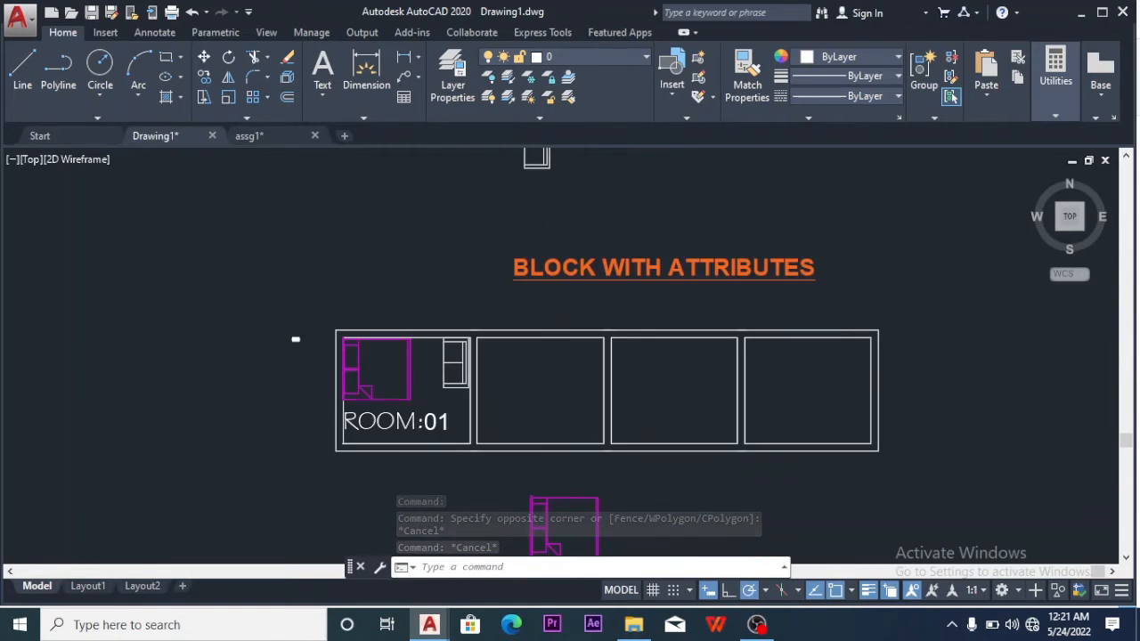
scroll(562, 416, "up", 2)
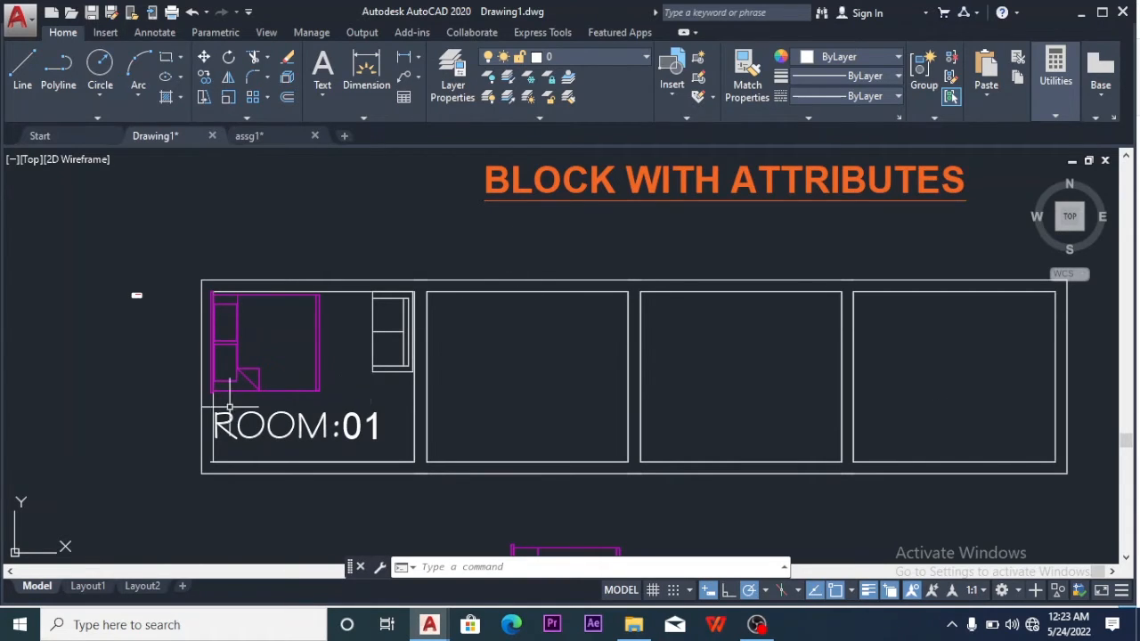
Insert the Room block at the second room's top-left corner with ROOM NO 02
left_click(671, 88)
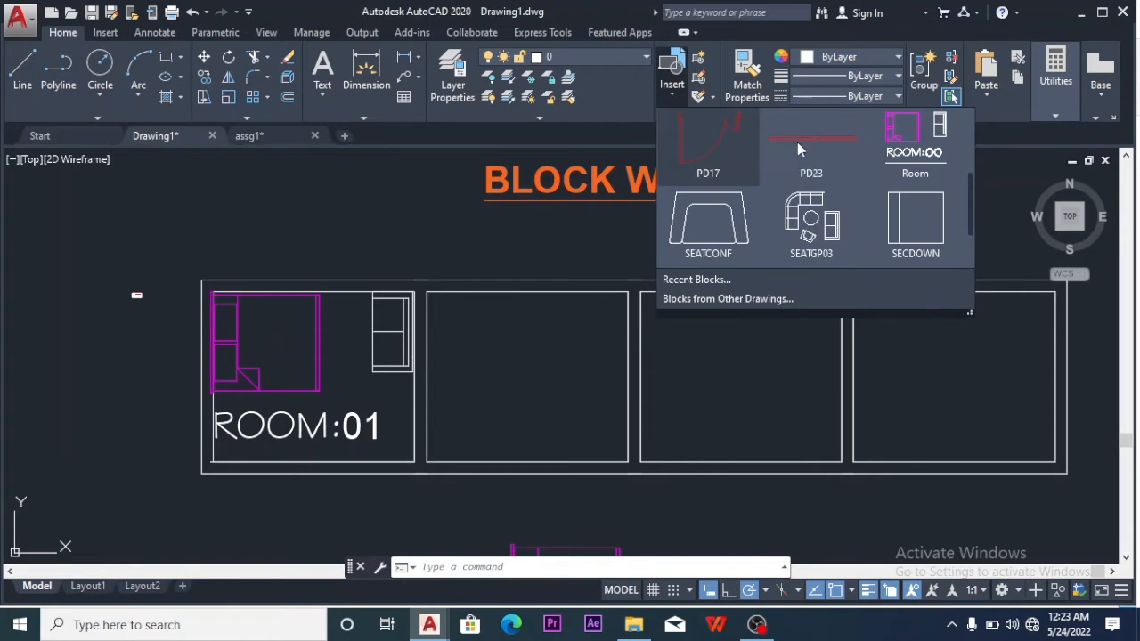
left_click(905, 132)
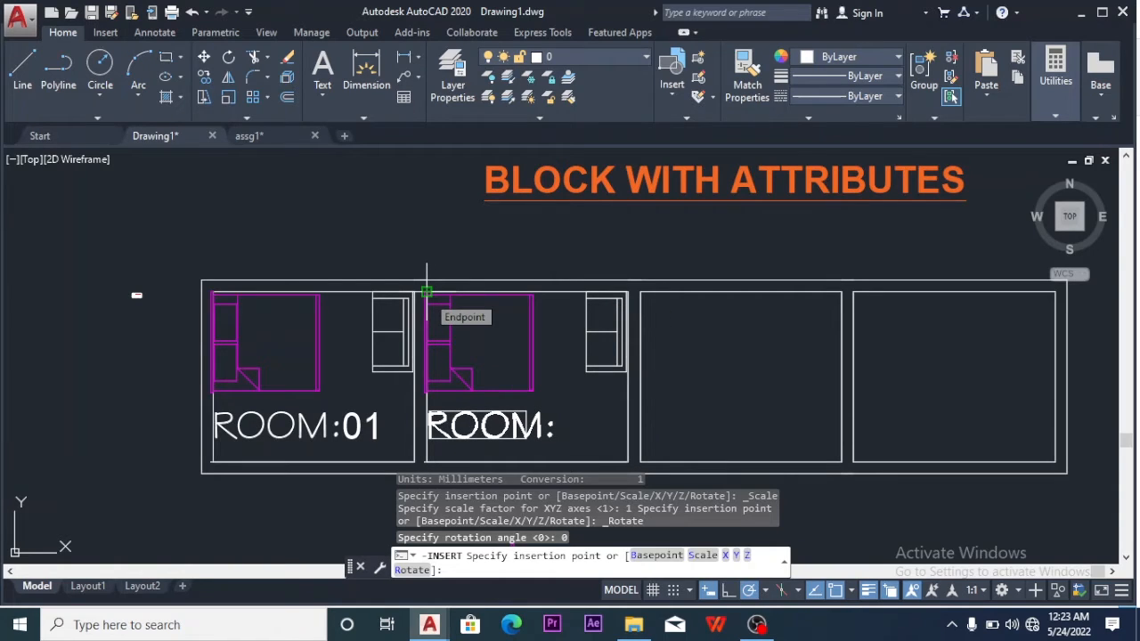
left_click(426, 292)
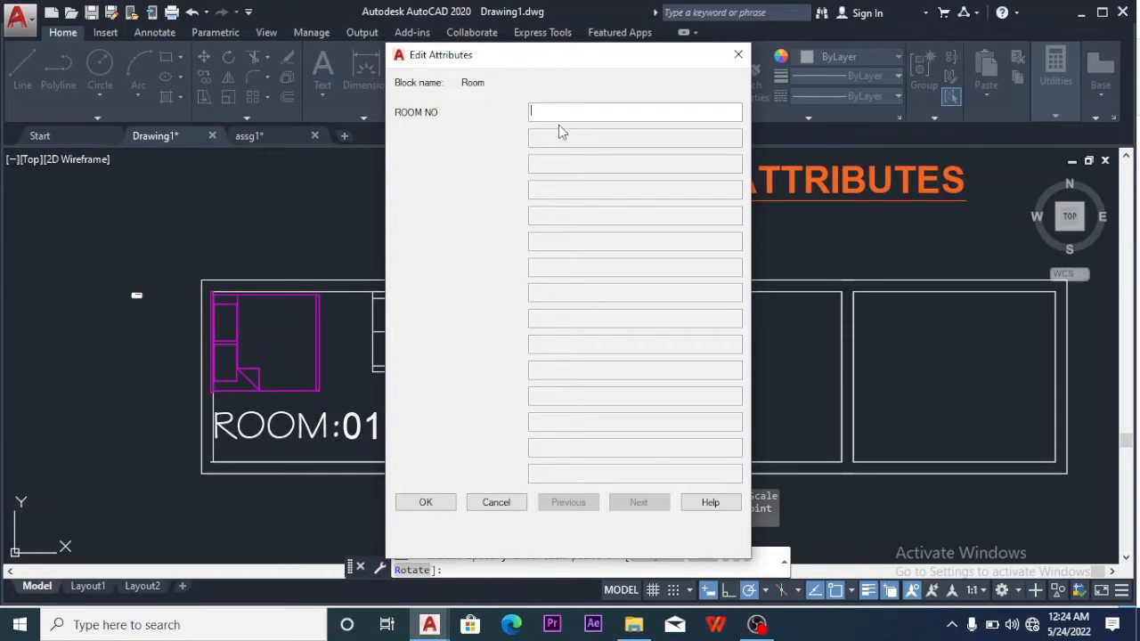
type("02")
left_click(427, 502)
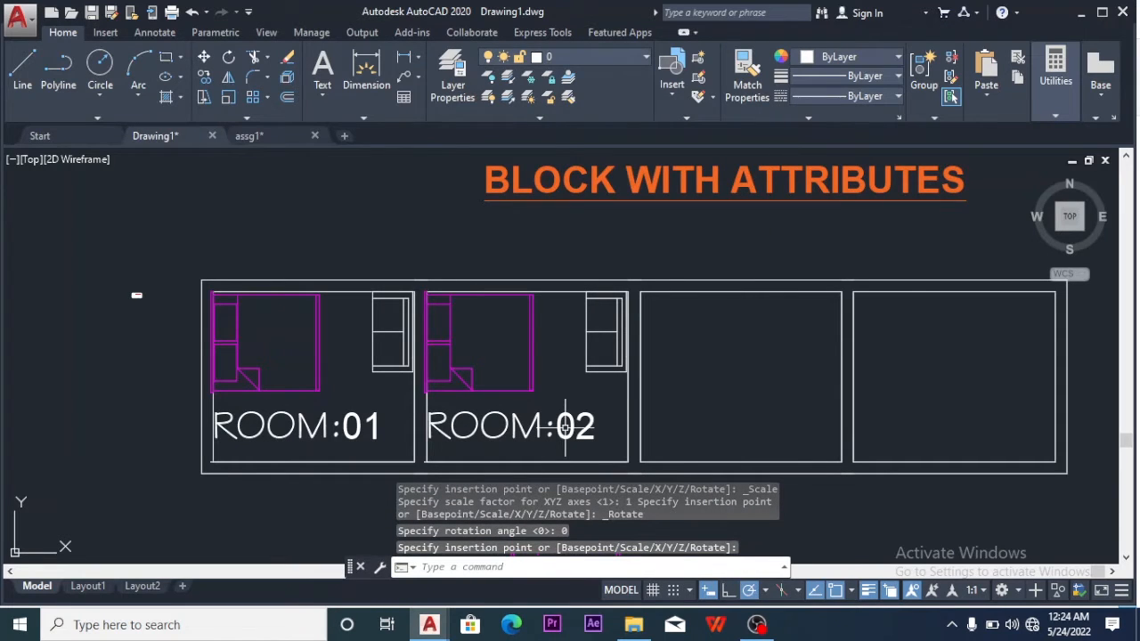
Insert the Room block into the third room with ROOM NO 03
left_click(674, 94)
left_click(902, 149)
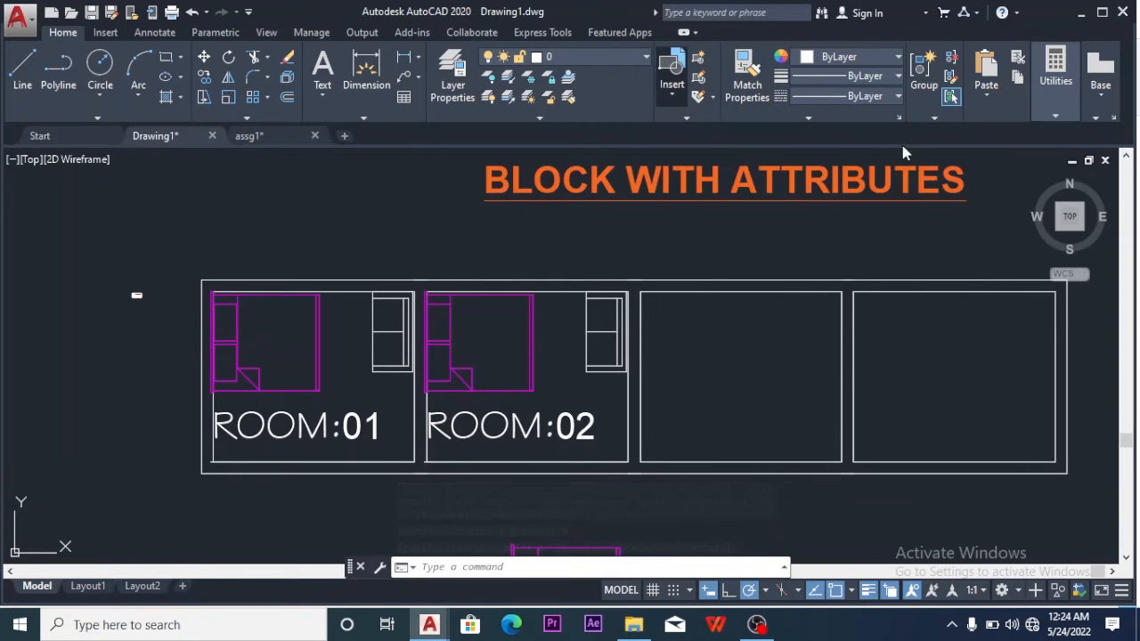
left_click(646, 294)
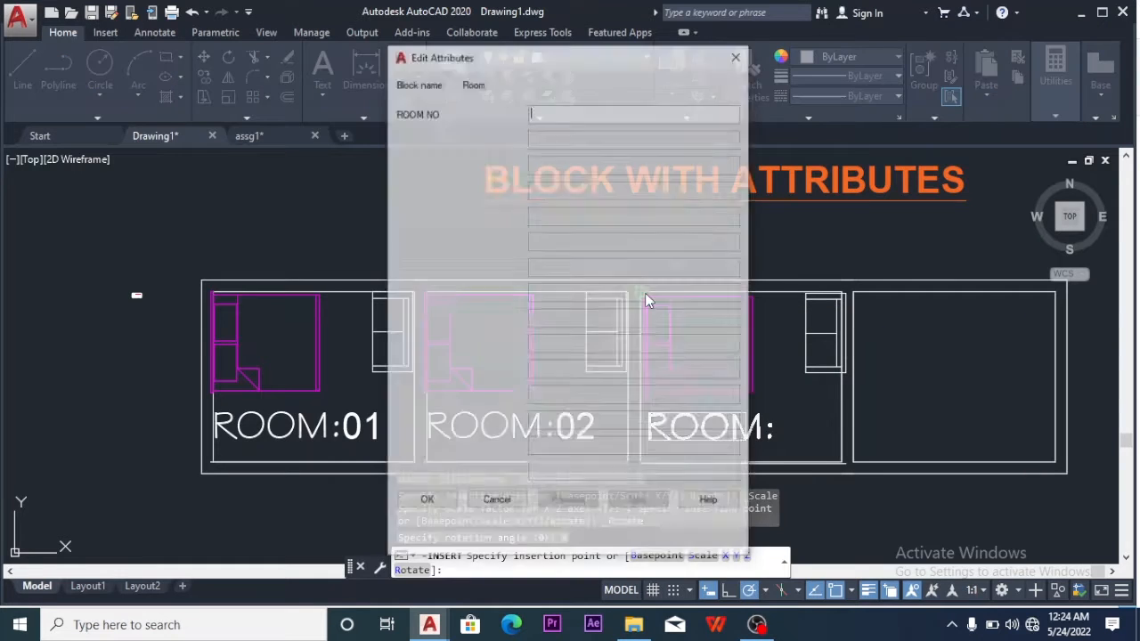
type("03")
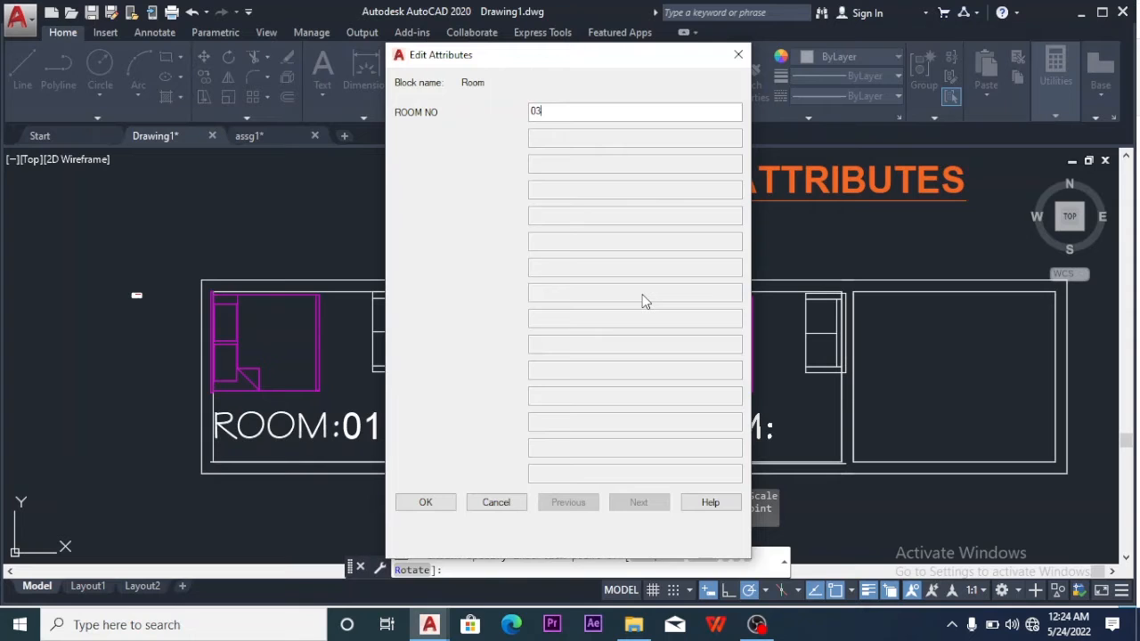
left_click(425, 503)
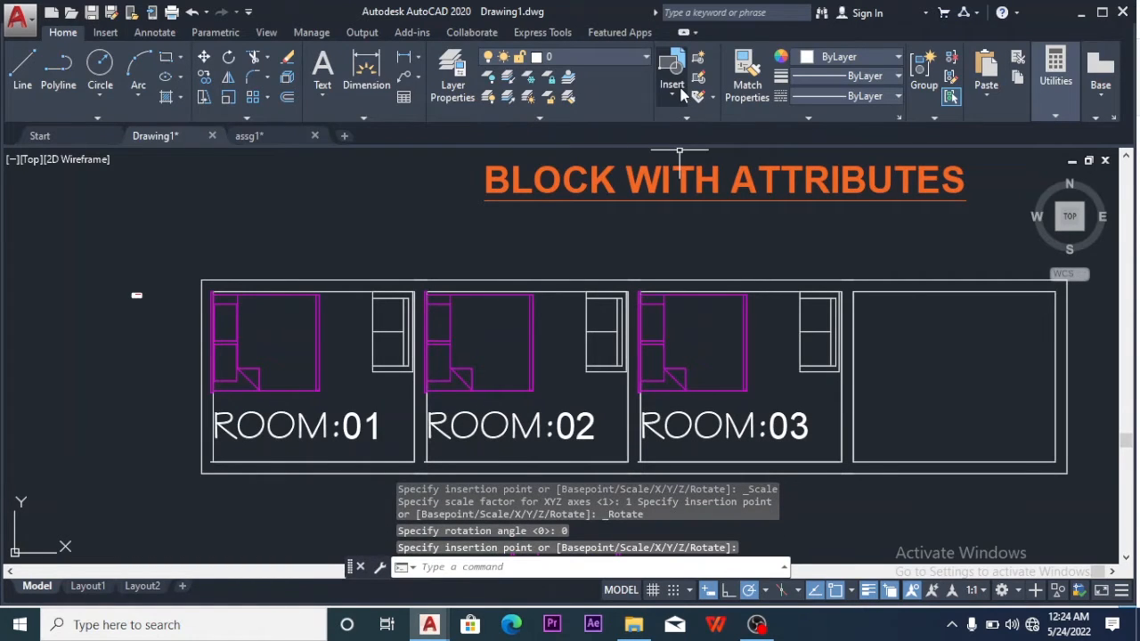
Insert the Room block into the fourth room with ROOM NO 04
left_click(673, 89)
scroll(758, 176, "up", 1)
left_click(900, 135)
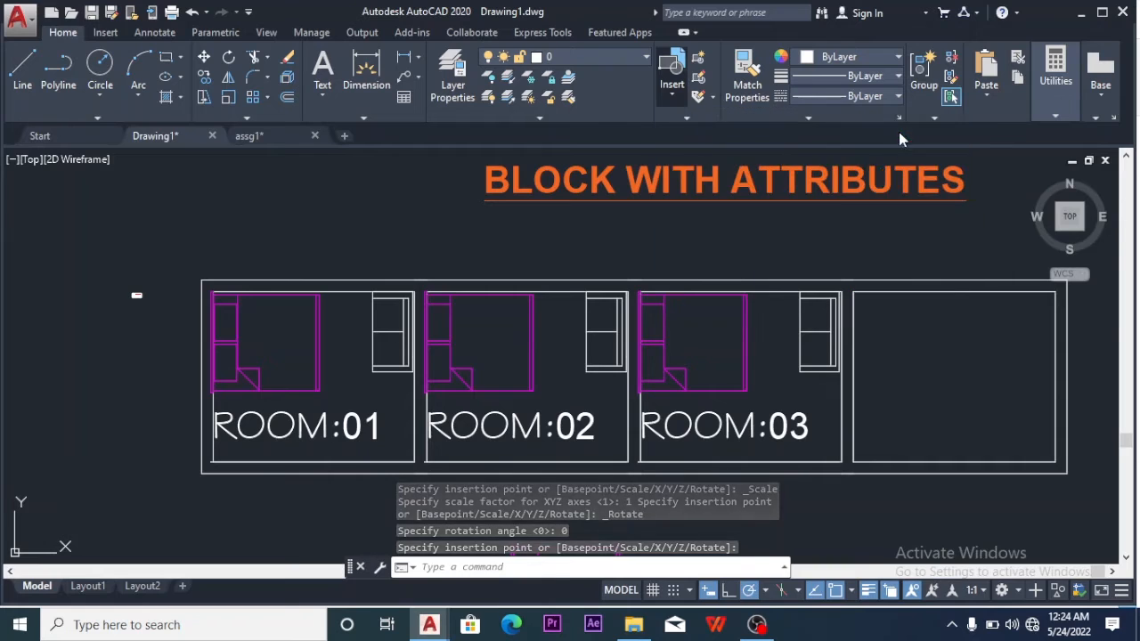
left_click(854, 293)
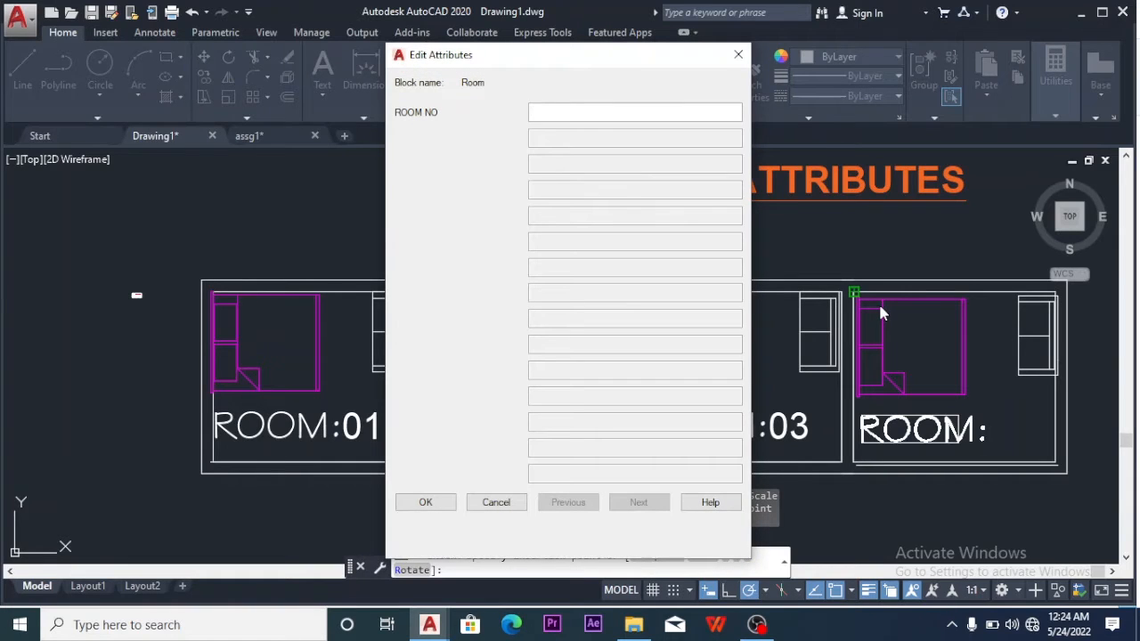
type("04")
left_click(422, 505)
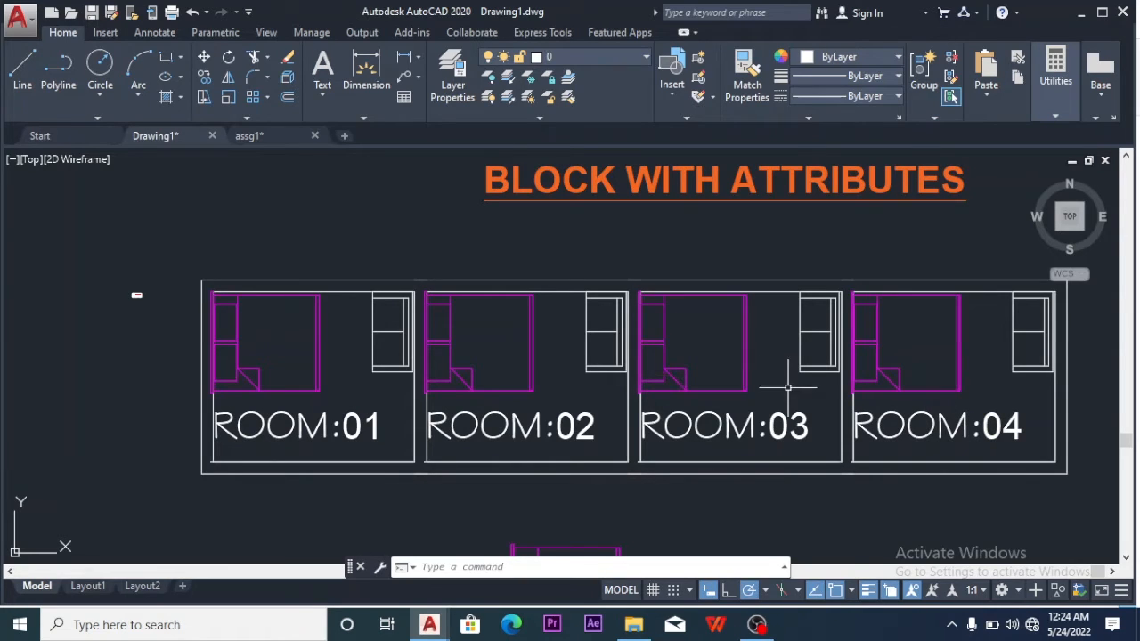
mouse_move(1007, 424)
Zoom out, then zoom in on the small title block left of the rooms
scroll(978, 392, "down", 4)
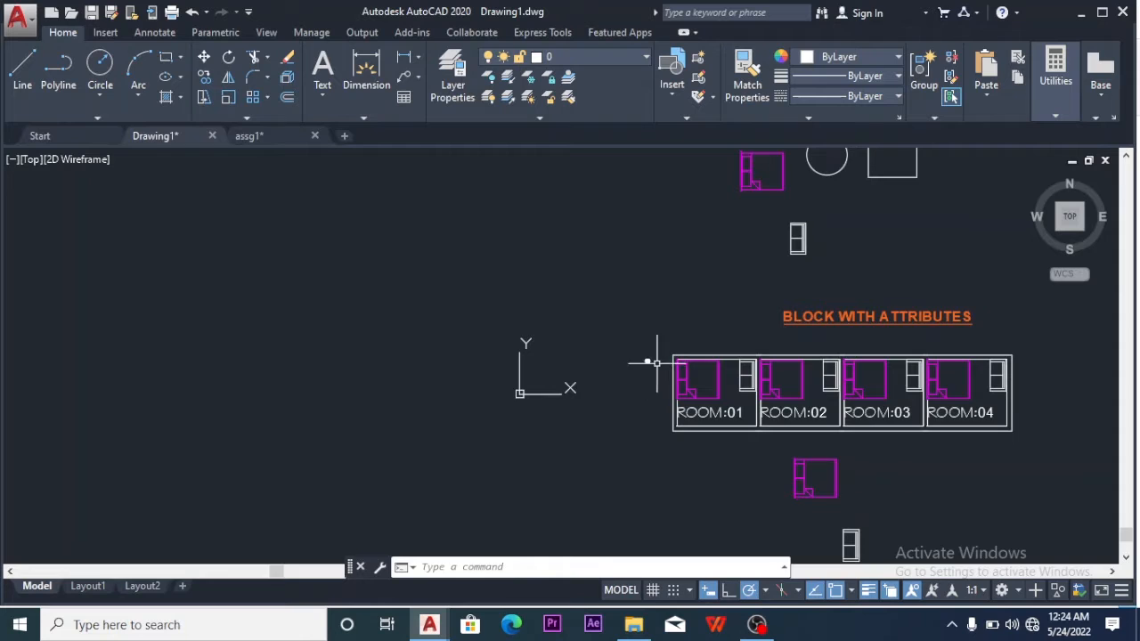
scroll(654, 356, "up", 2)
scroll(637, 363, "up", 9)
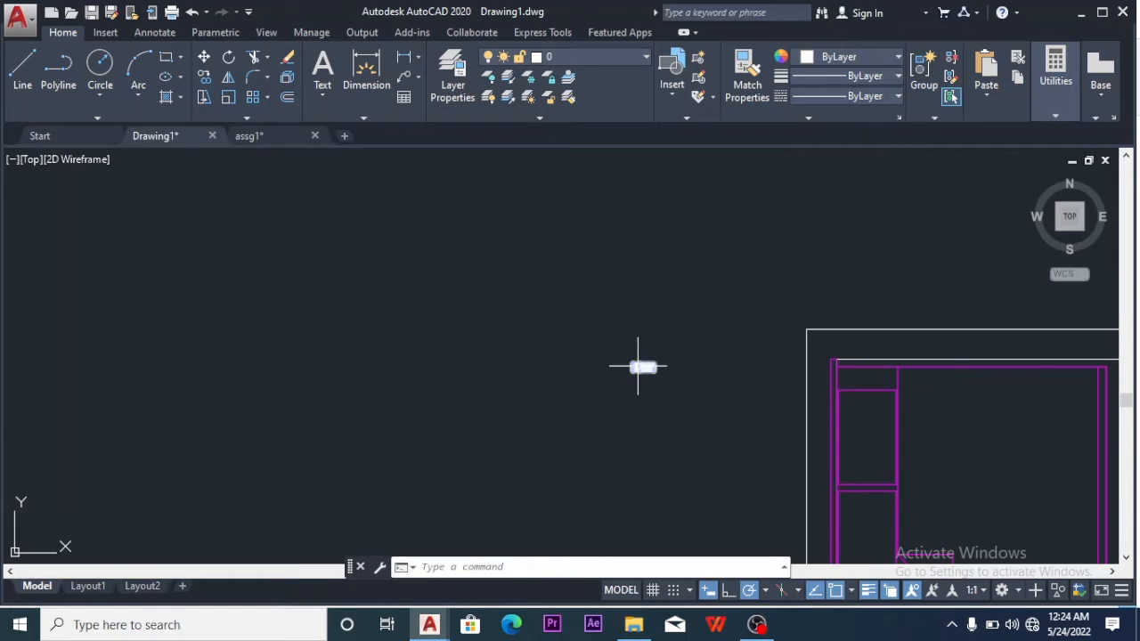
scroll(678, 419, "up", 4)
scroll(722, 279, "up", 5)
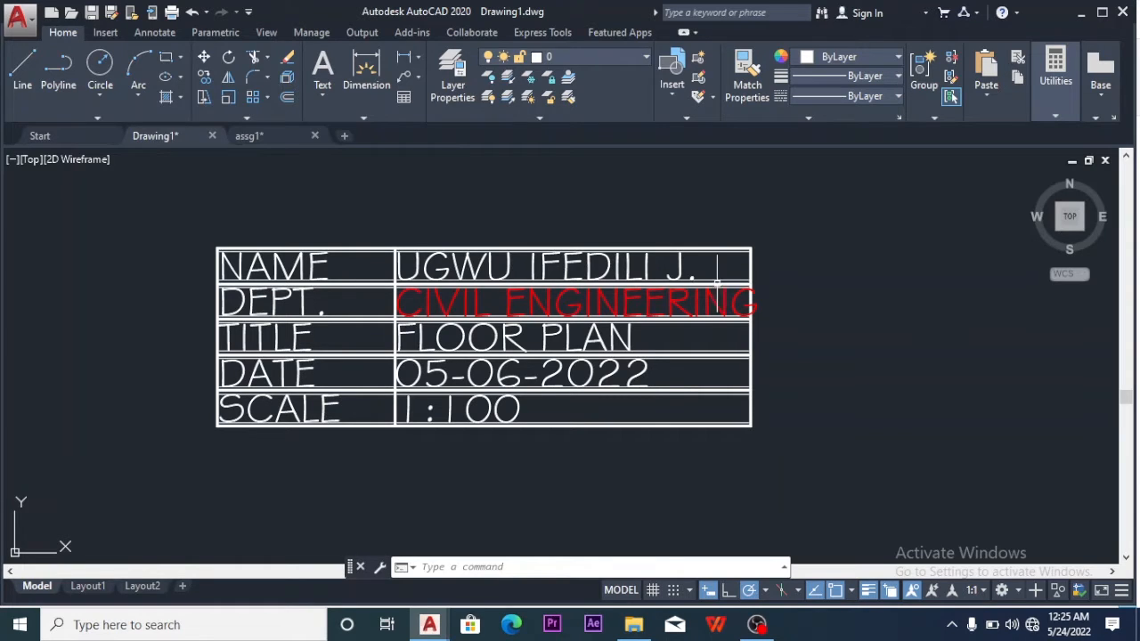
scroll(716, 326, "down", 5)
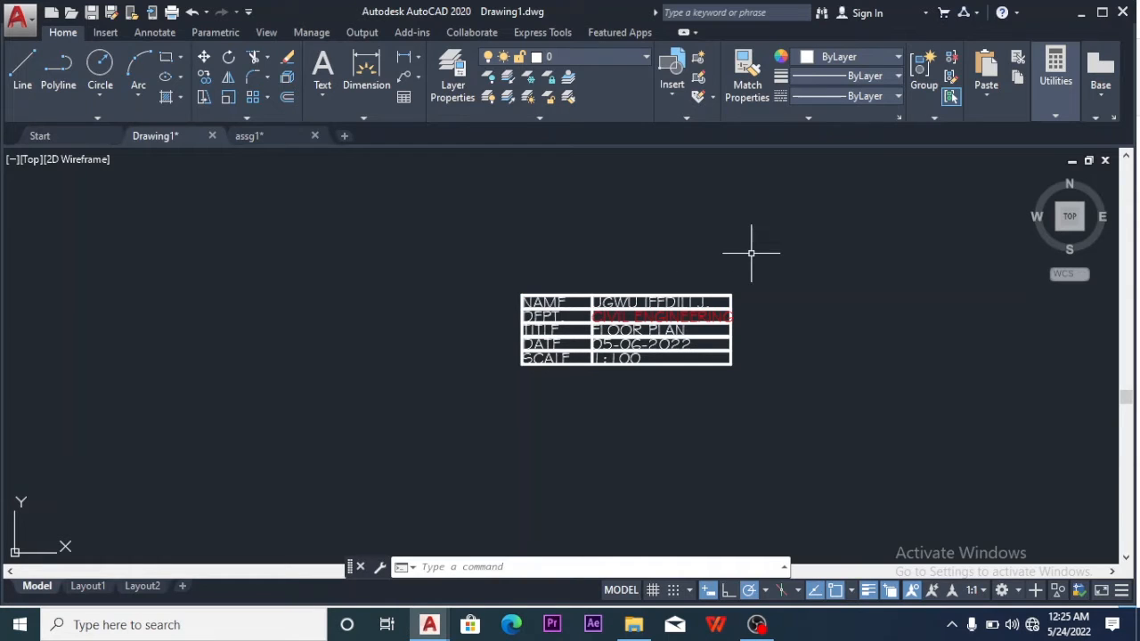
Insert a nametemplate1 title block just below the existing title block
left_click(675, 95)
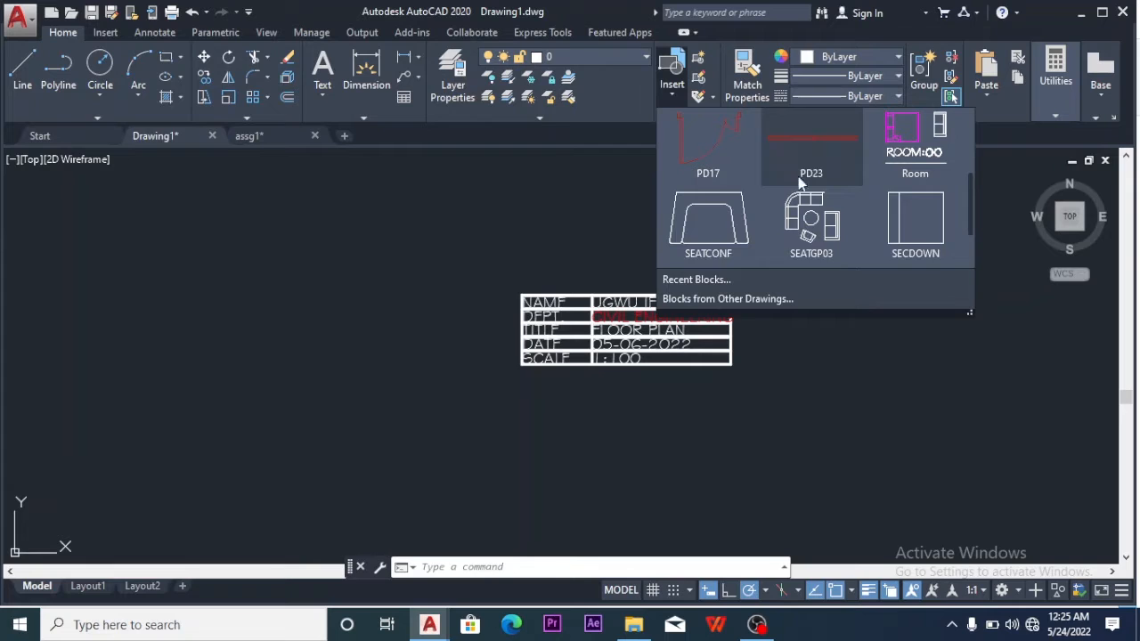
scroll(881, 225, "down", 1)
scroll(881, 225, "up", 2)
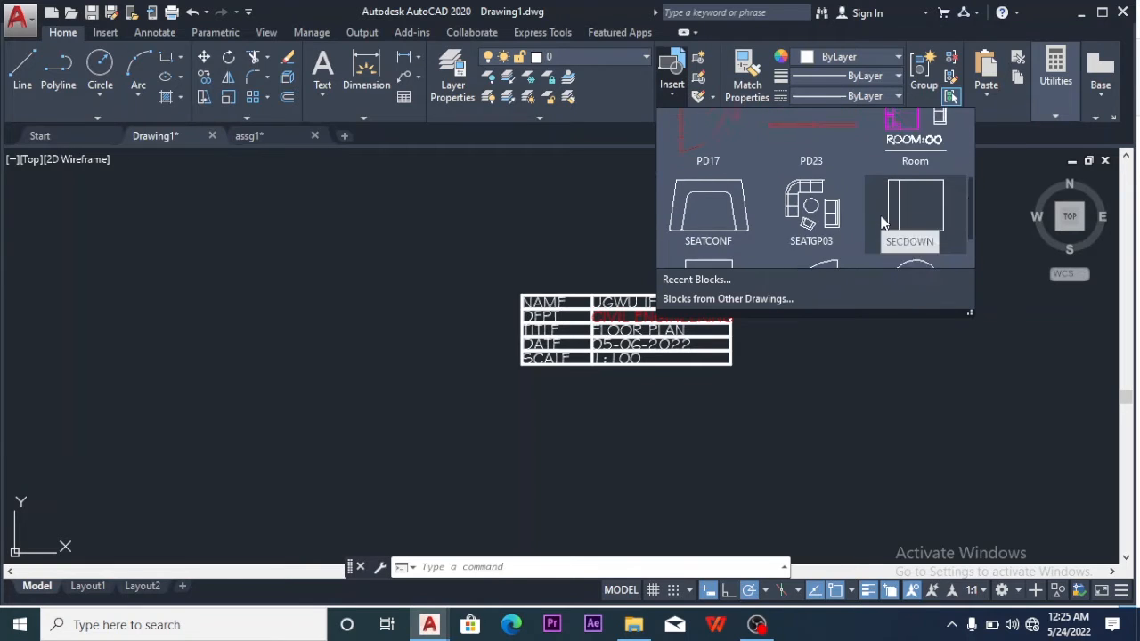
scroll(882, 225, "up", 3)
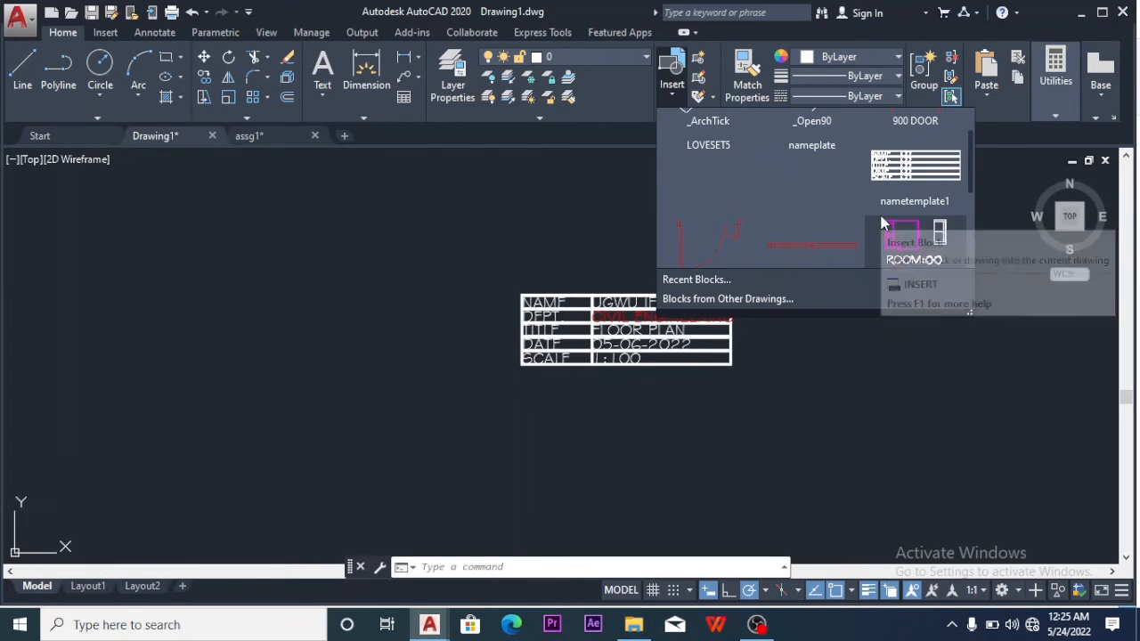
left_click(910, 167)
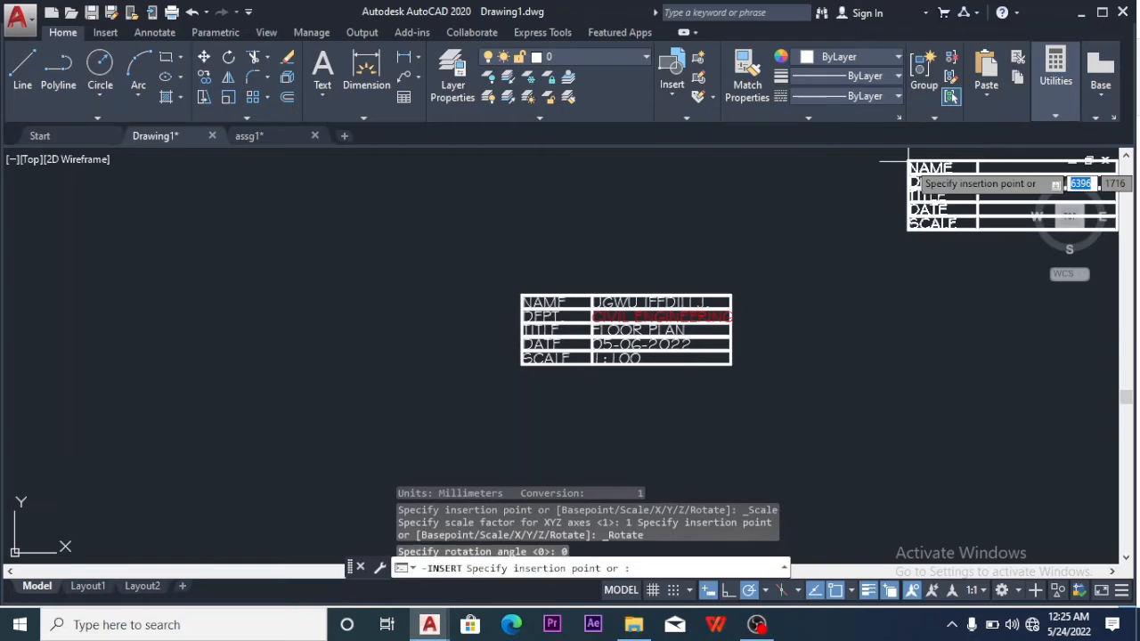
scroll(615, 428, "up", 2)
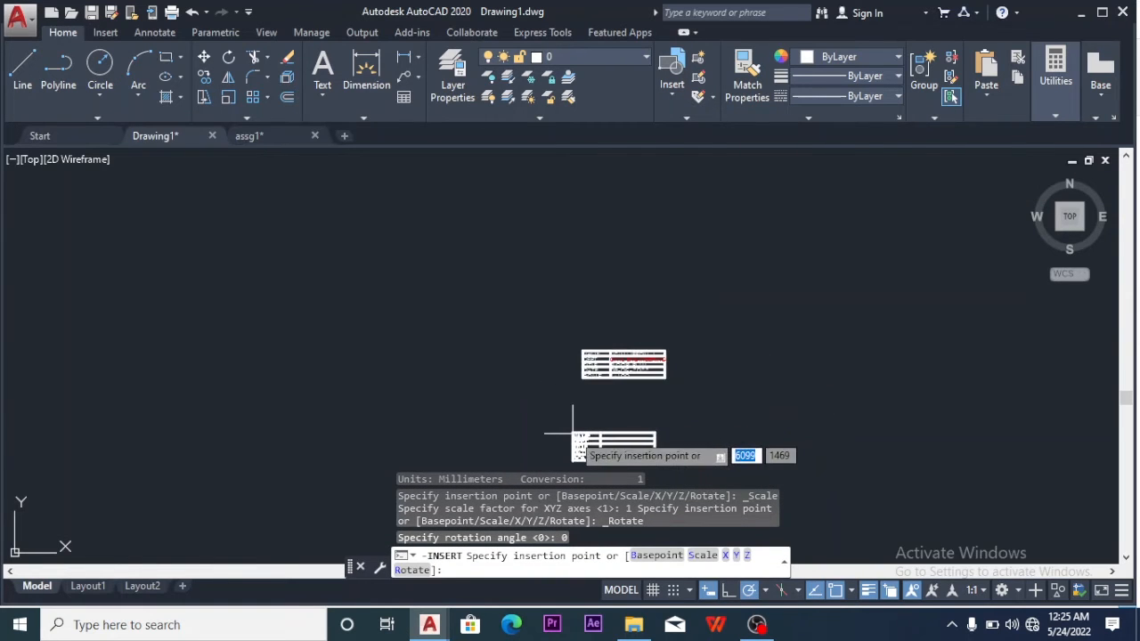
left_click(567, 295)
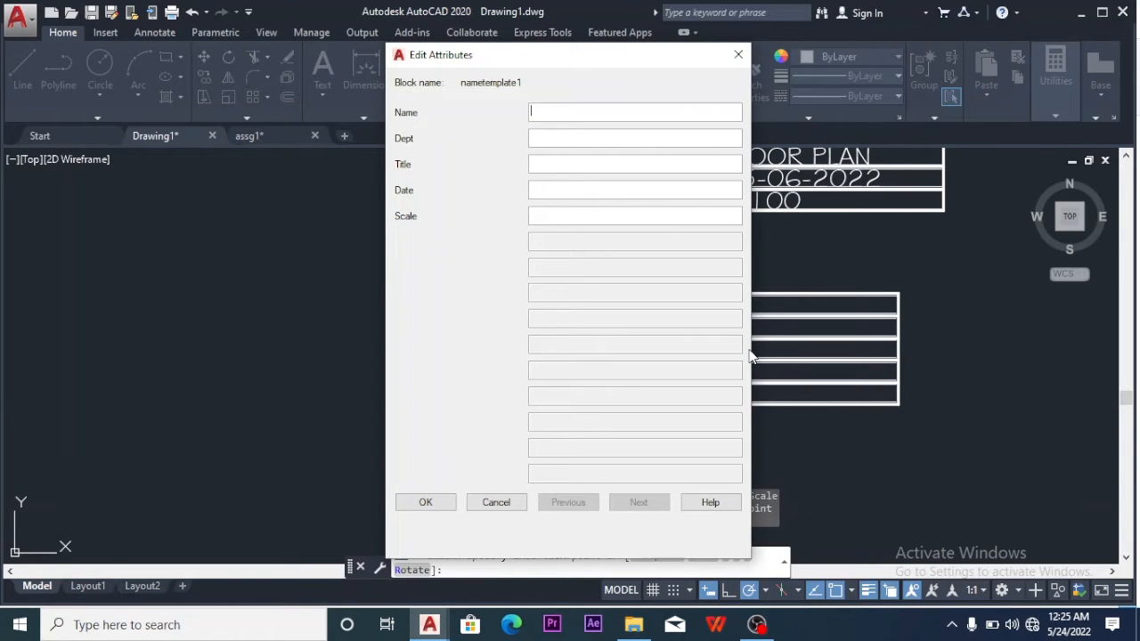
Enter the author's name and department CIVIL in the title block attributes
type("UGWU IFEDILICHUKE")
key("BackSpace")
type("WU")
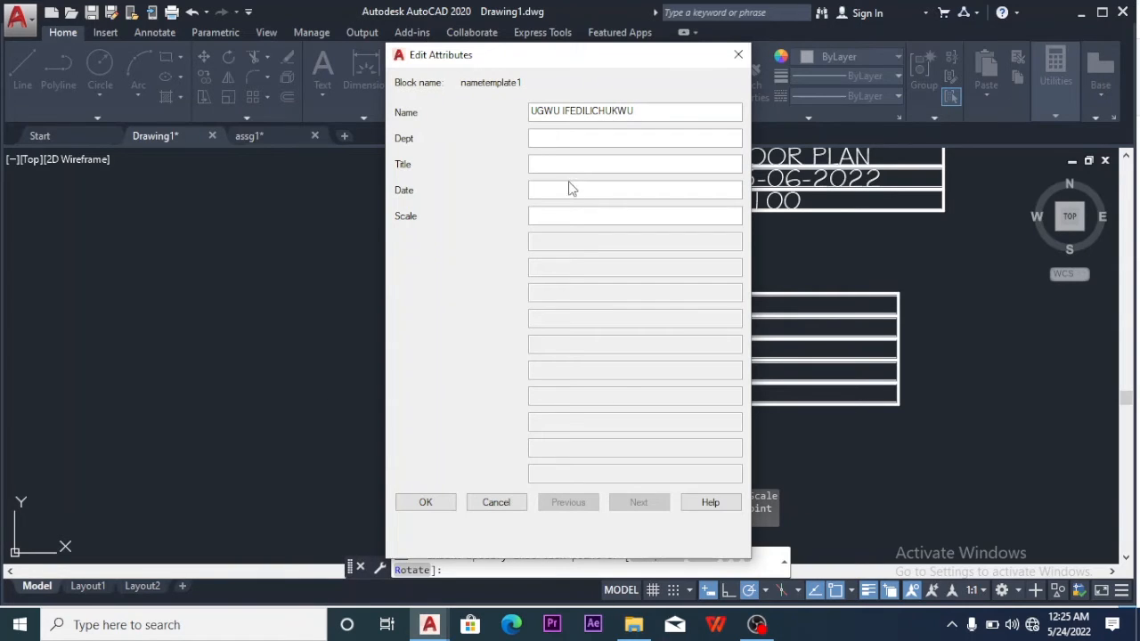
left_click(568, 137)
type("CIVIL")
Fill in title FLOOR PLAN, date 23-05-2022 and scale 1:100, then confirm
left_click(575, 160)
type("FLOOR")
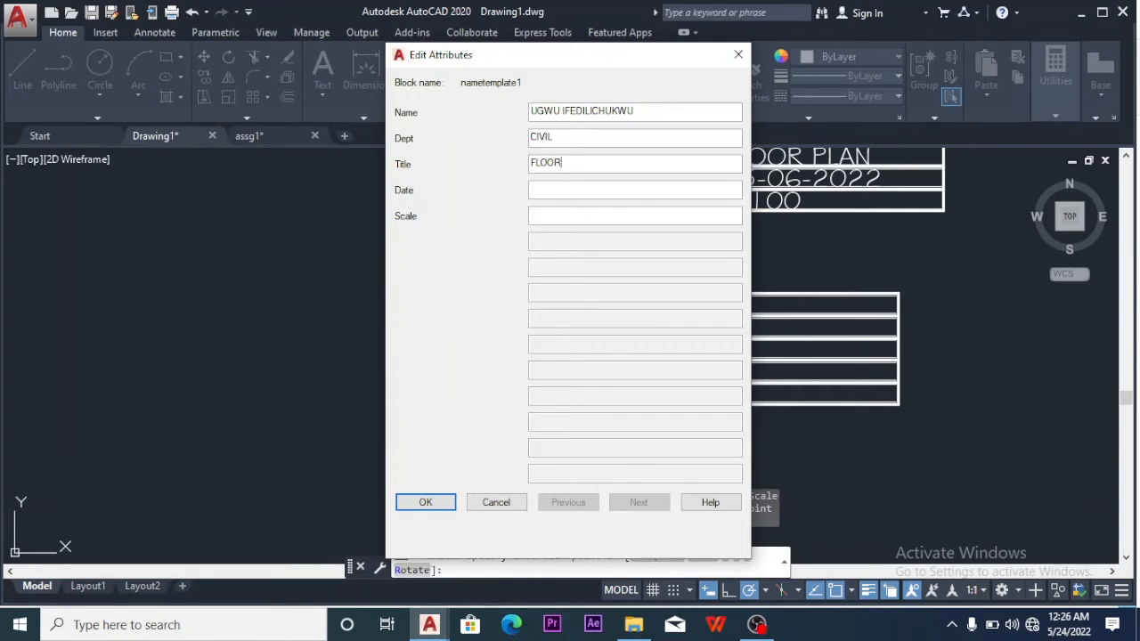
type(" PLAN")
left_click(585, 188)
type("23-05-2022")
left_click(556, 214)
type("1")
type(":100")
left_click(436, 503)
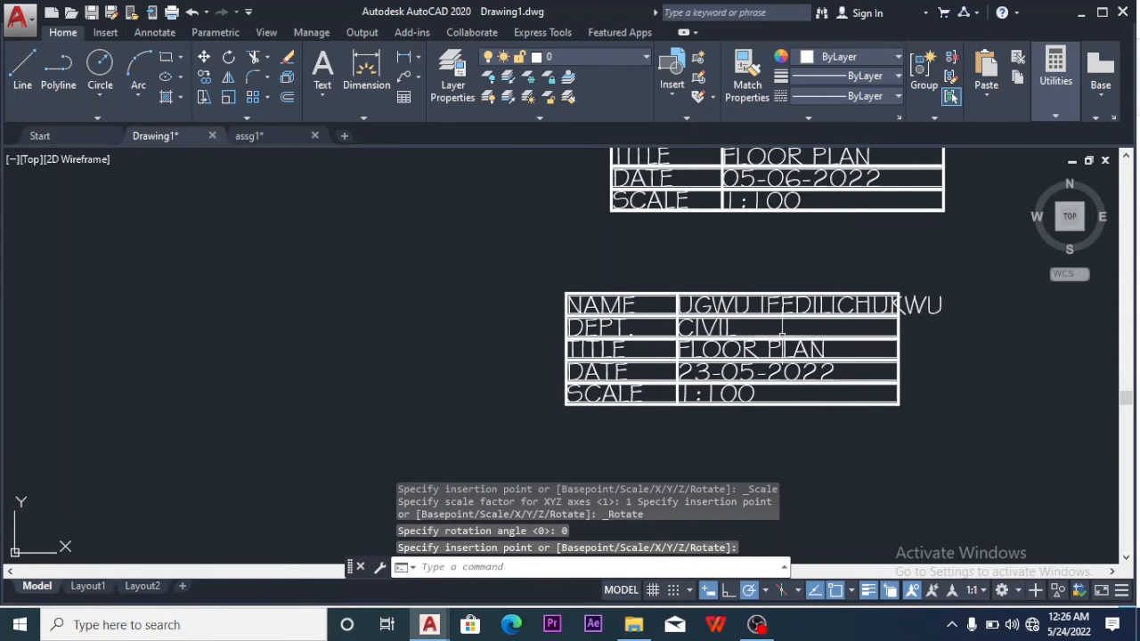
scroll(935, 305, "up", 2)
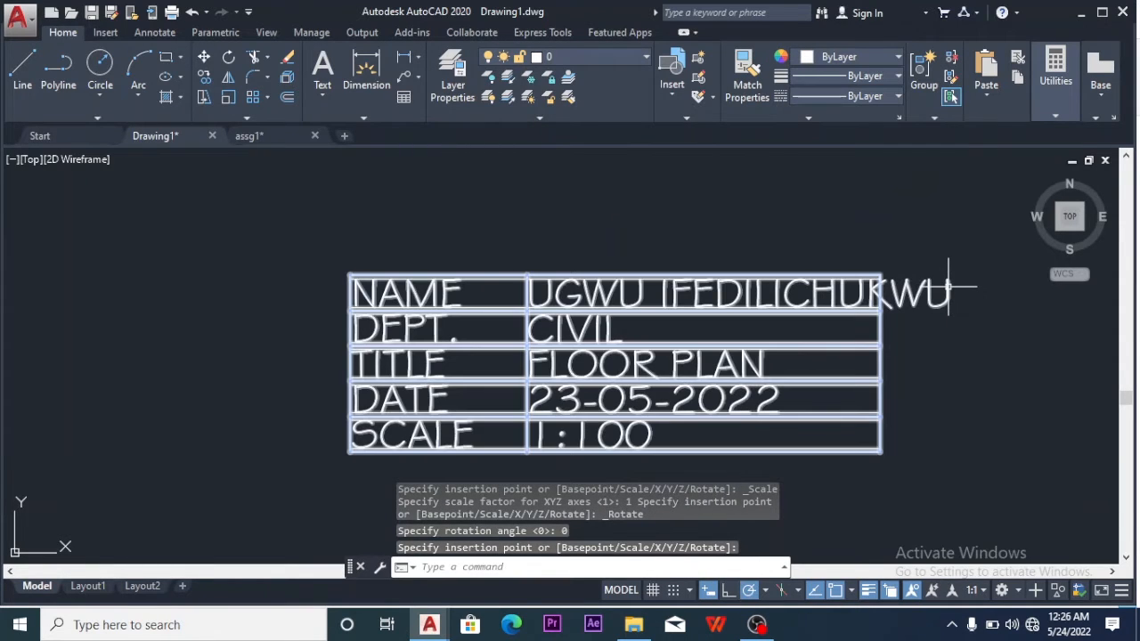
scroll(910, 294, "up", 2)
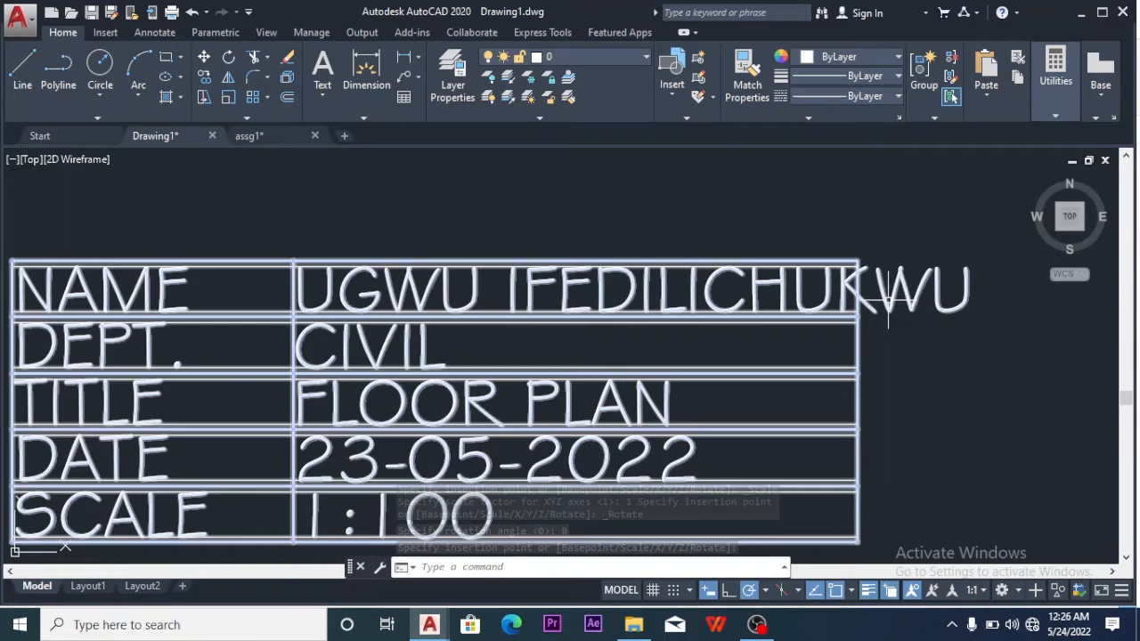
scroll(623, 260, "down", 4)
scroll(737, 265, "up", 3)
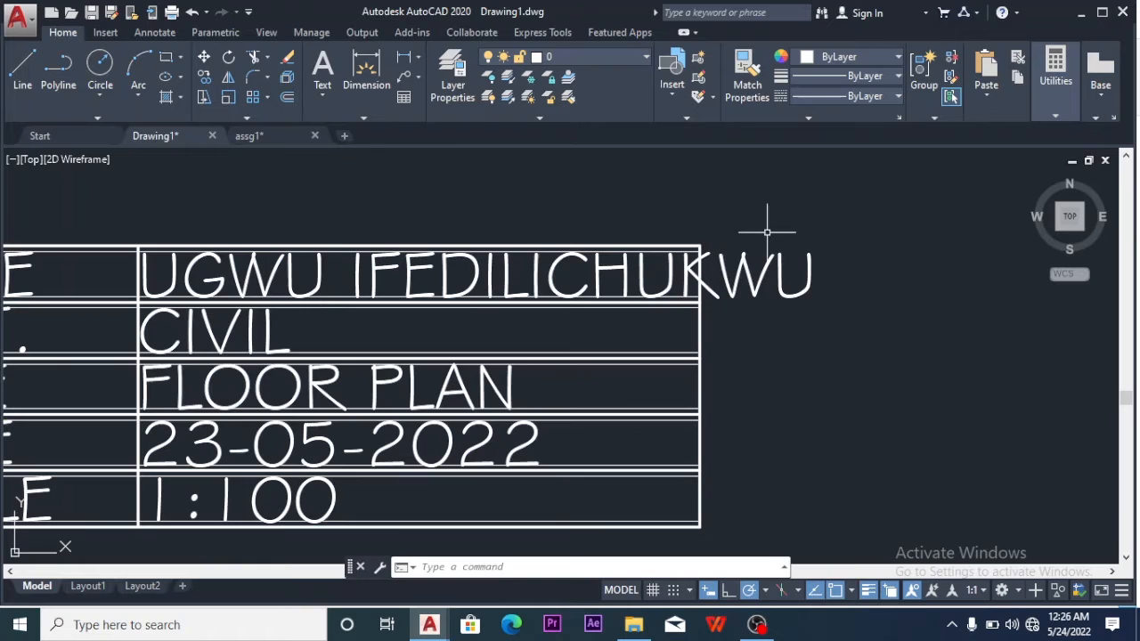
scroll(788, 240, "down", 2)
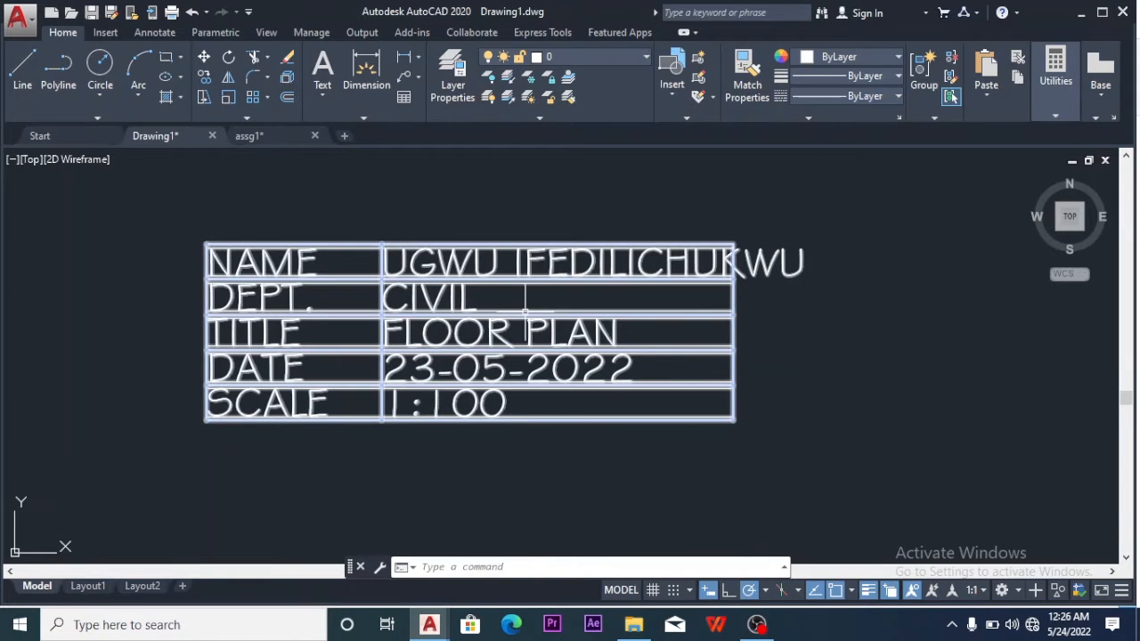
scroll(538, 307, "down", 2)
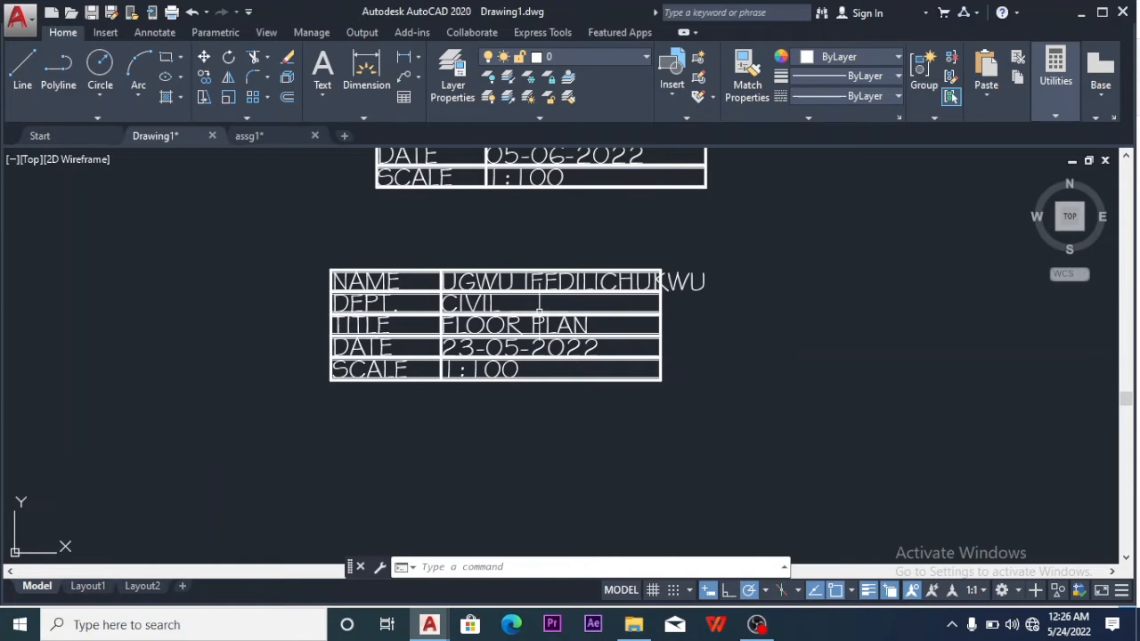
scroll(497, 325, "up", 2)
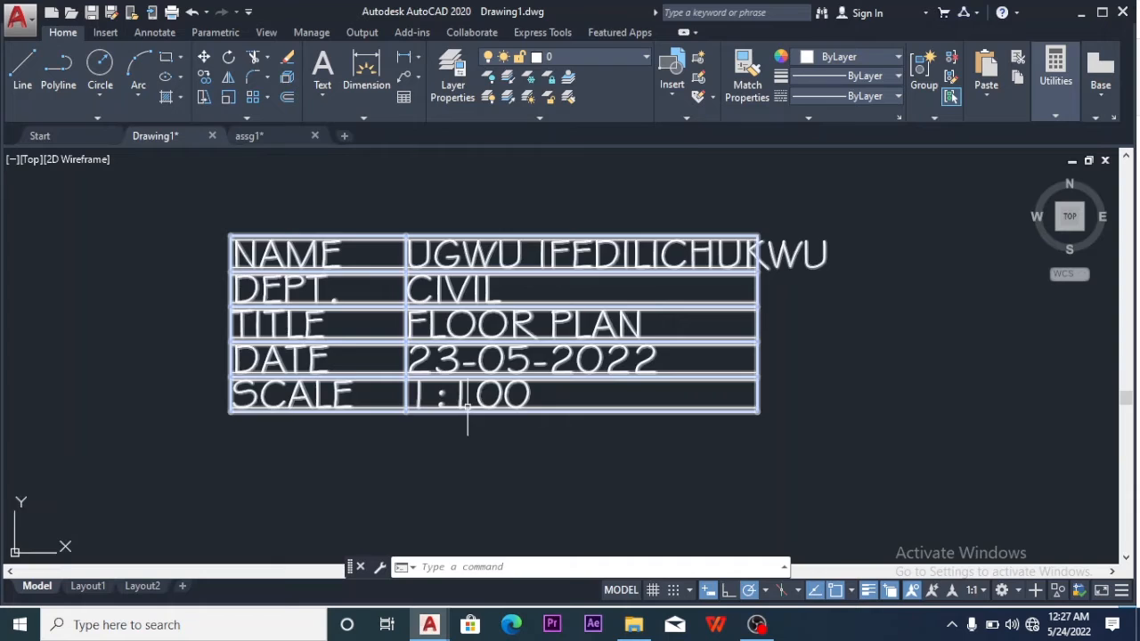
scroll(467, 402, "down", 3)
Erase both title blocks and zoom back to the GROUP and BLOCK WITH ATTRIBUTES drawings
left_click(673, 181)
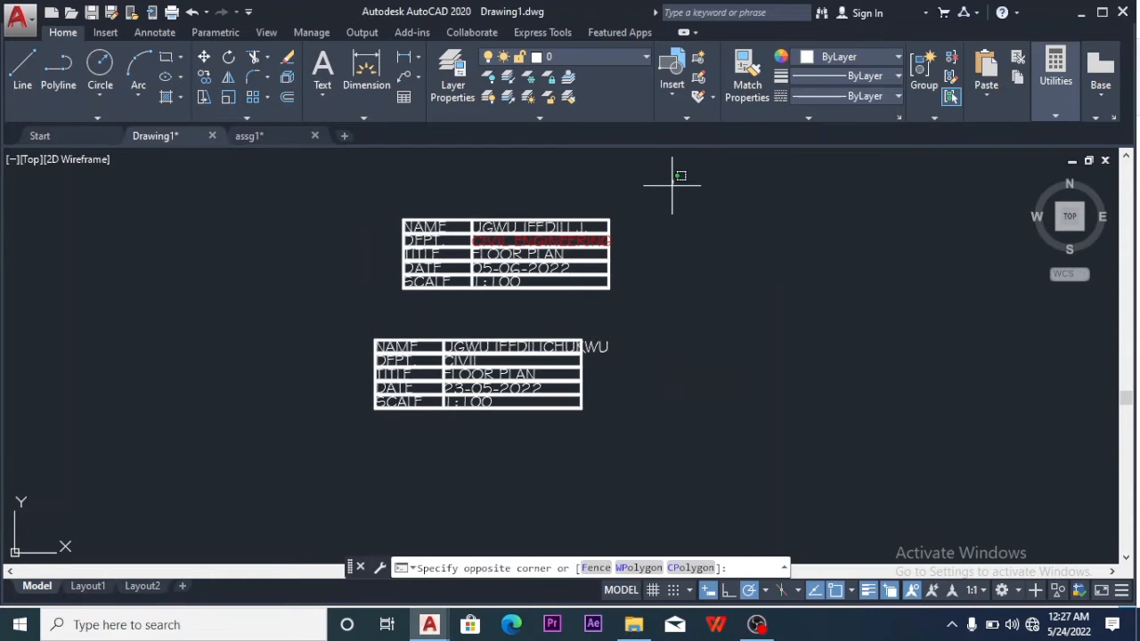
left_click(361, 300)
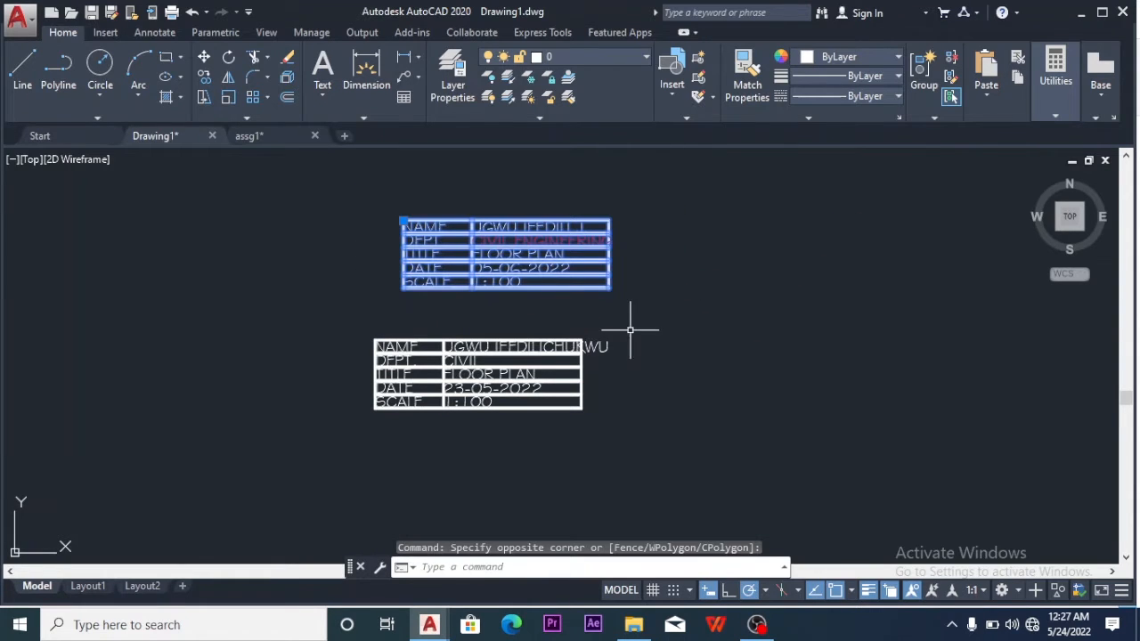
left_click(295, 394)
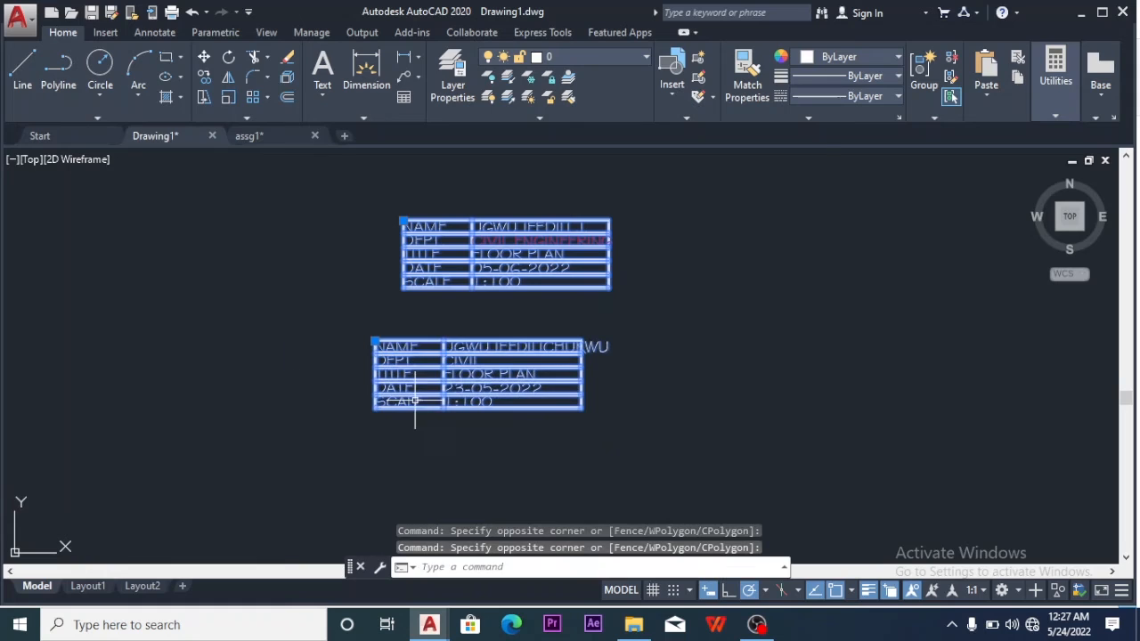
left_click(287, 60)
scroll(465, 413, "down", 5)
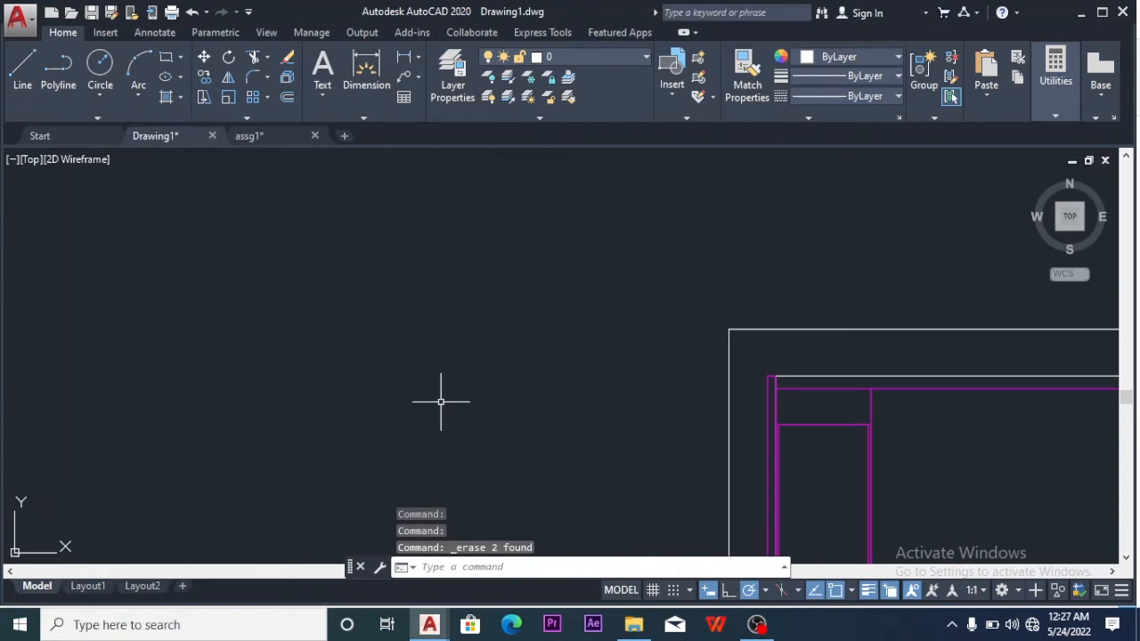
scroll(414, 368, "down", 5)
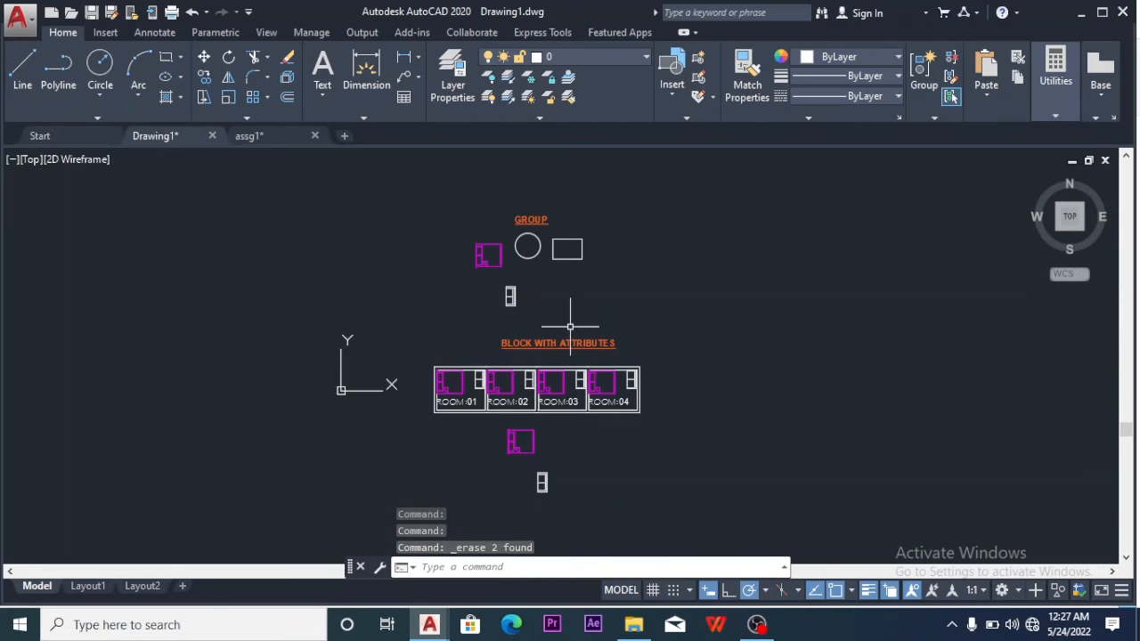
scroll(552, 221, "up", 2)
scroll(554, 222, "up", 7)
scroll(560, 222, "down", 5)
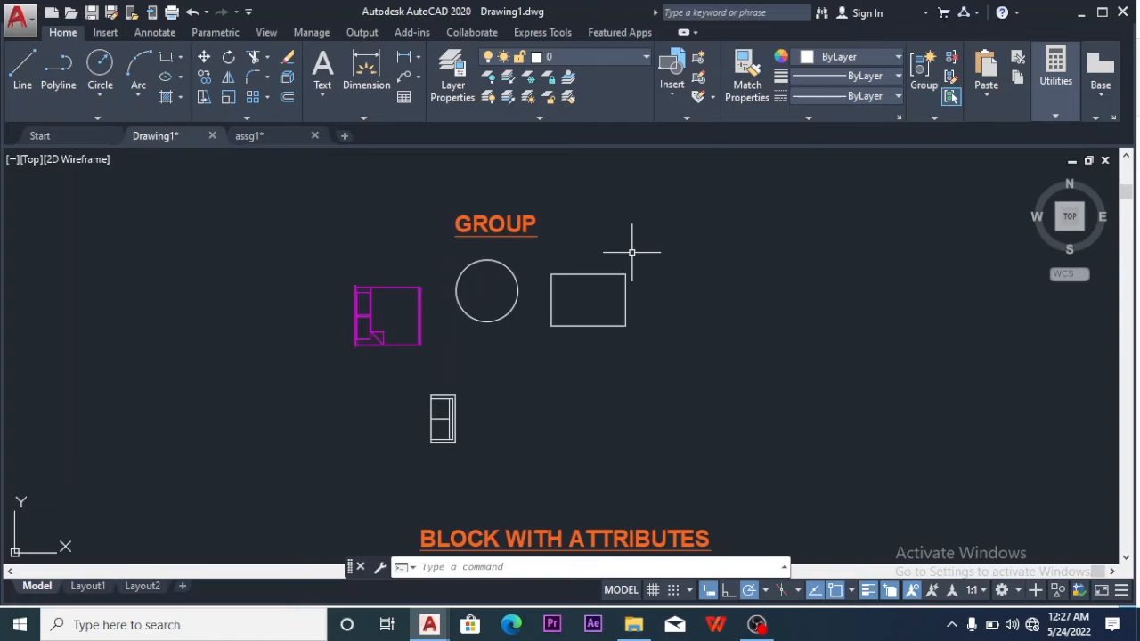
scroll(632, 249, "down", 2)
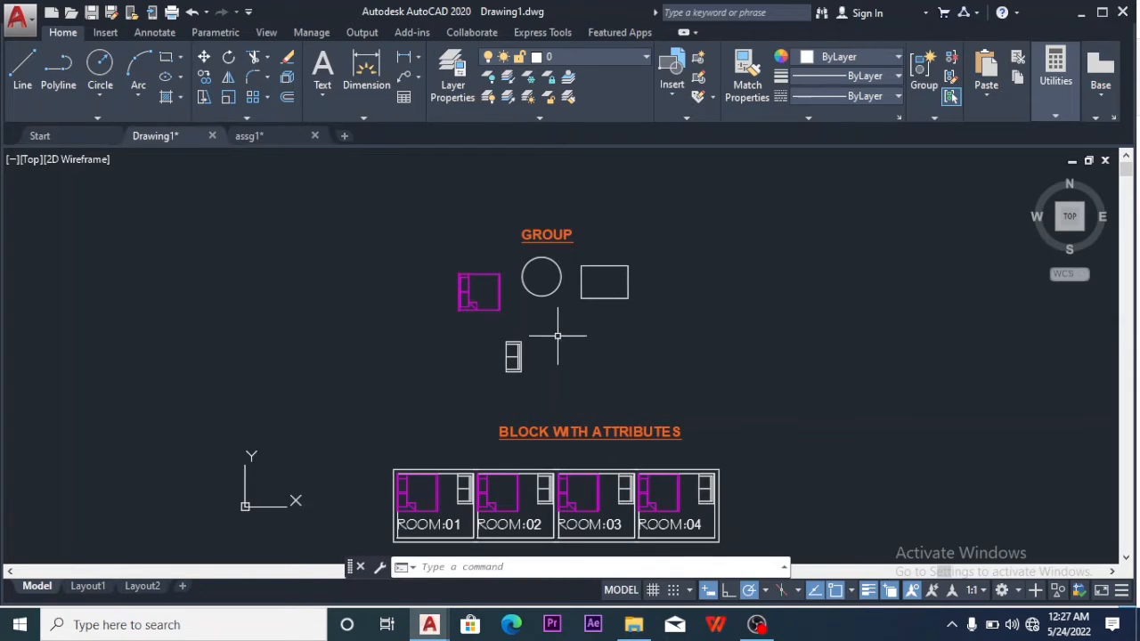
left_click(604, 265)
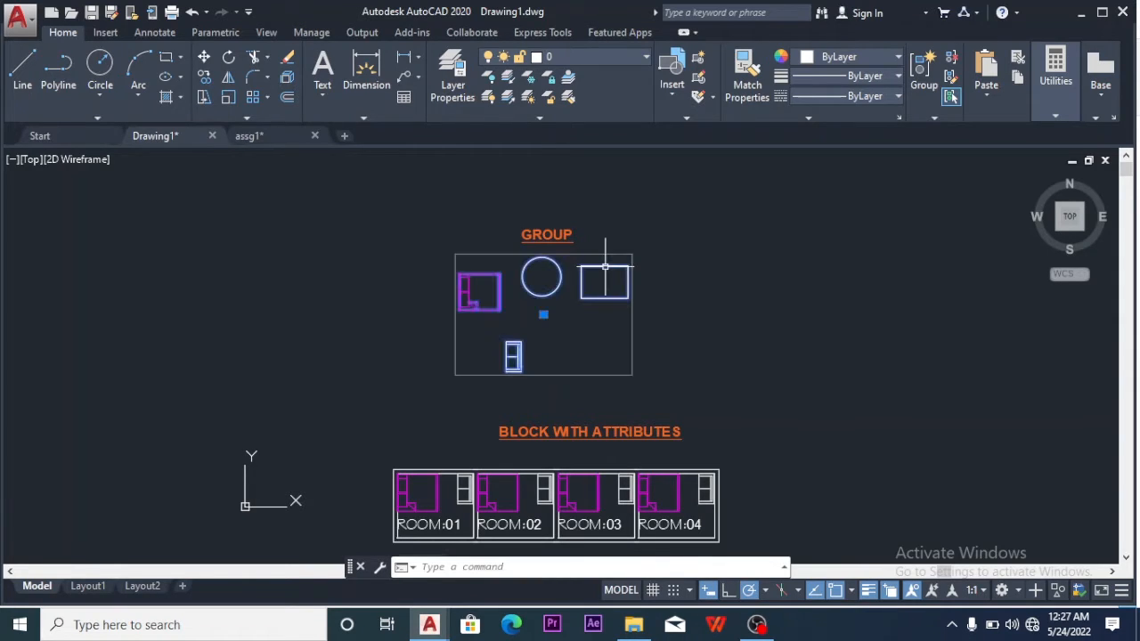
scroll(597, 267, "up", 2)
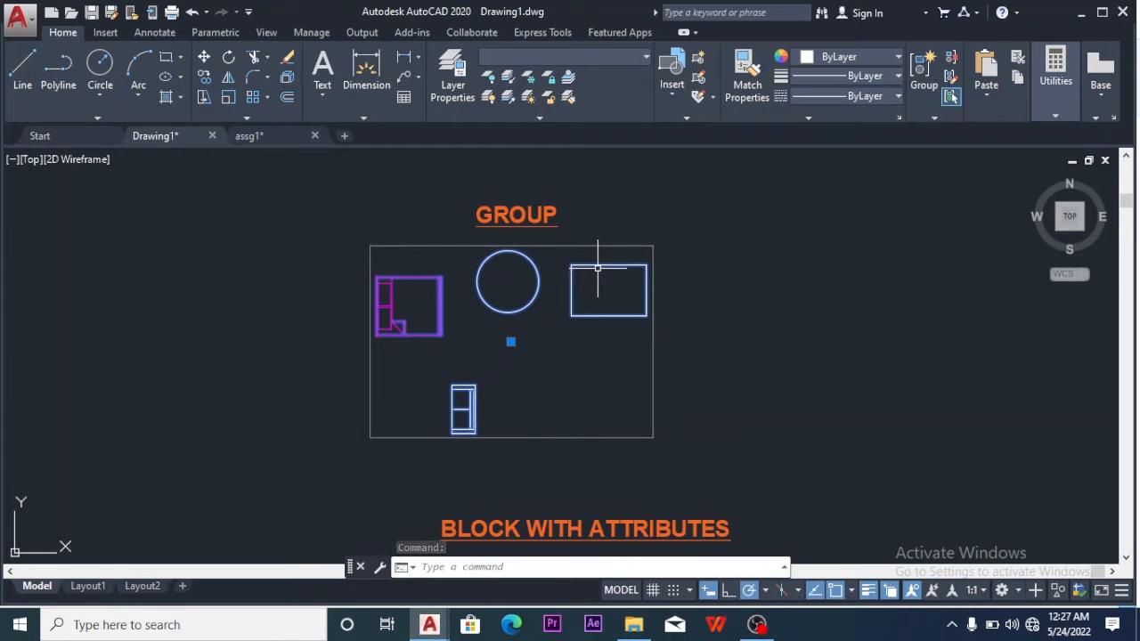
type("X")
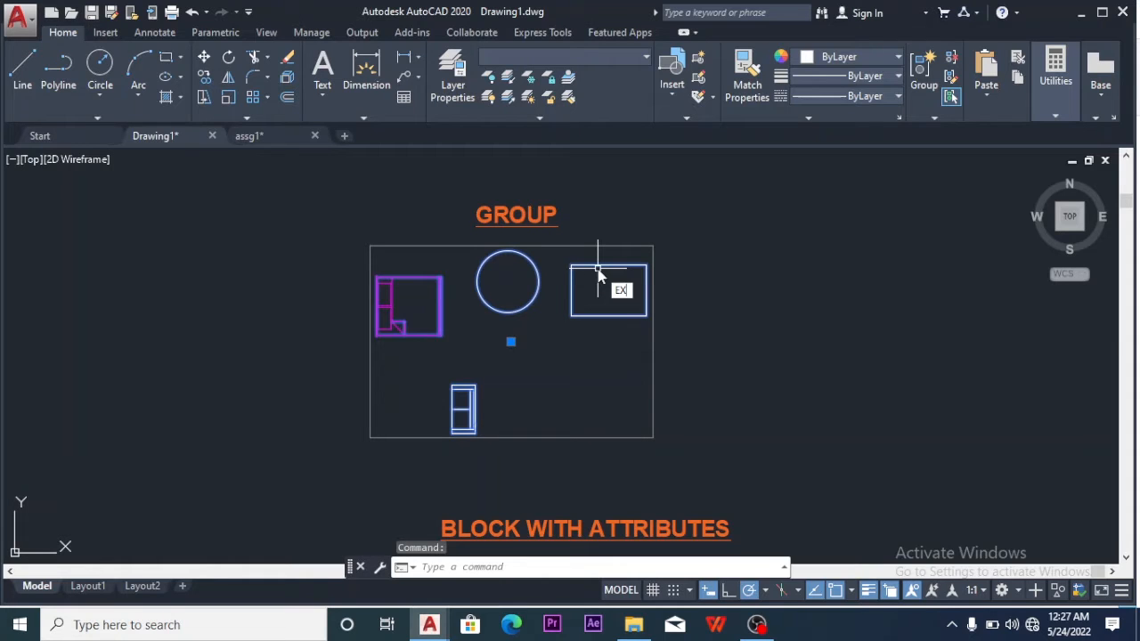
key("Return")
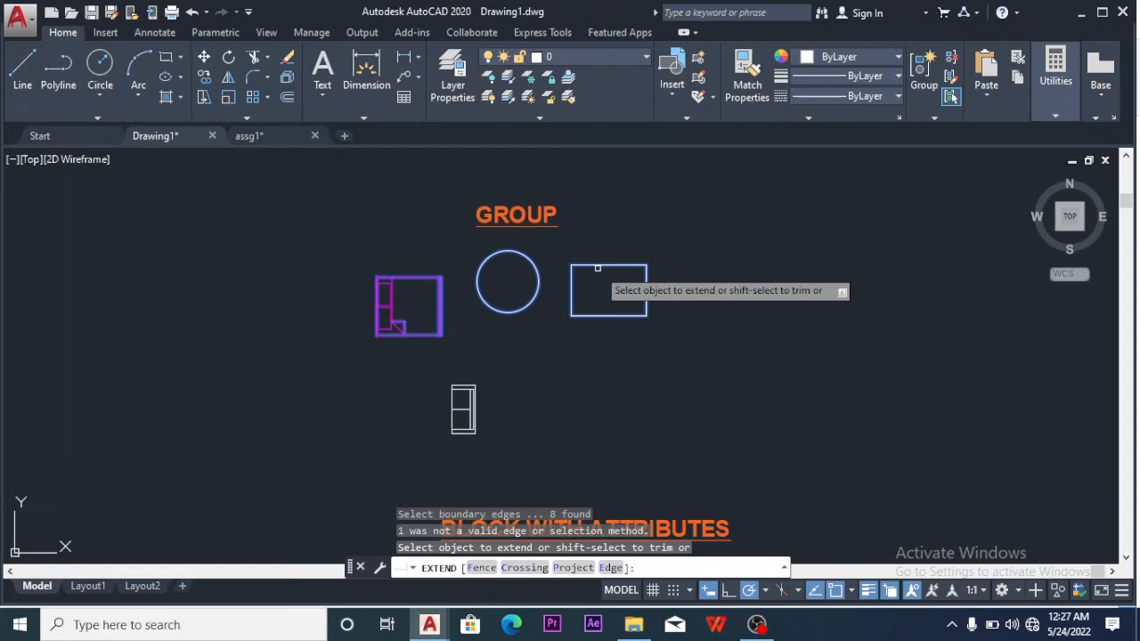
key("Escape")
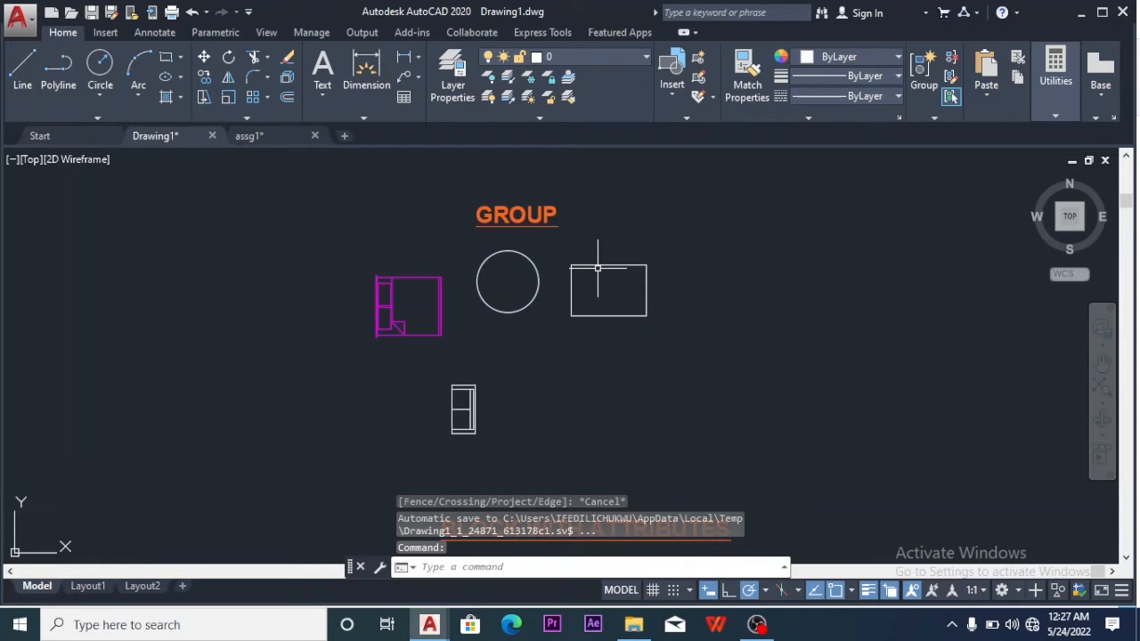
left_click(528, 259)
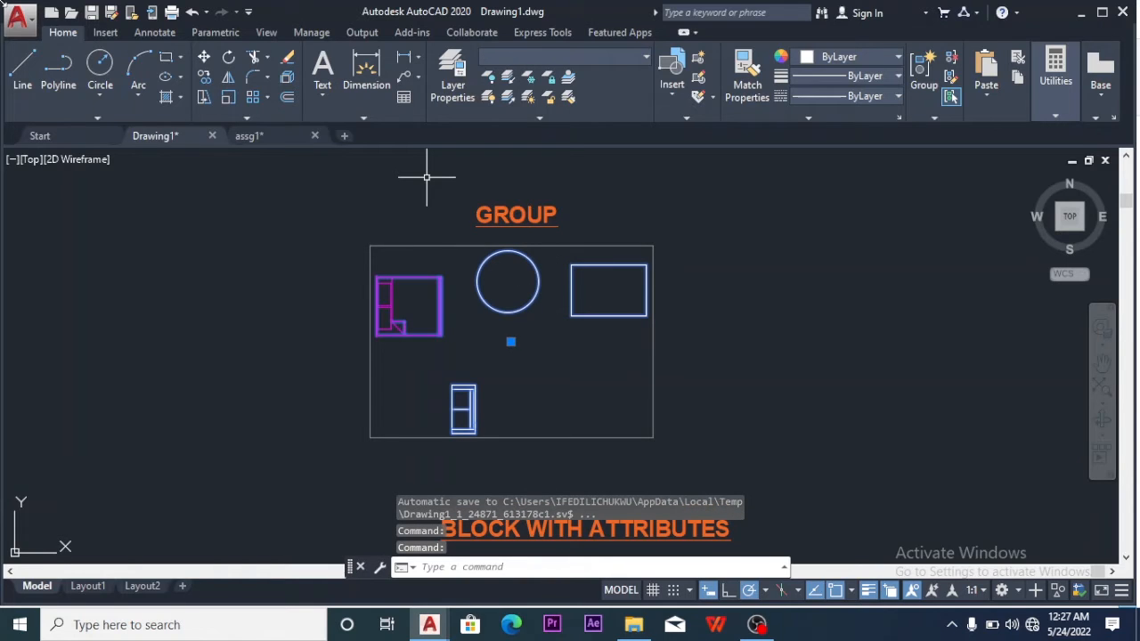
Explode the selected GROUP objects into separate block, circle, rectangle and window pieces
left_click(287, 96)
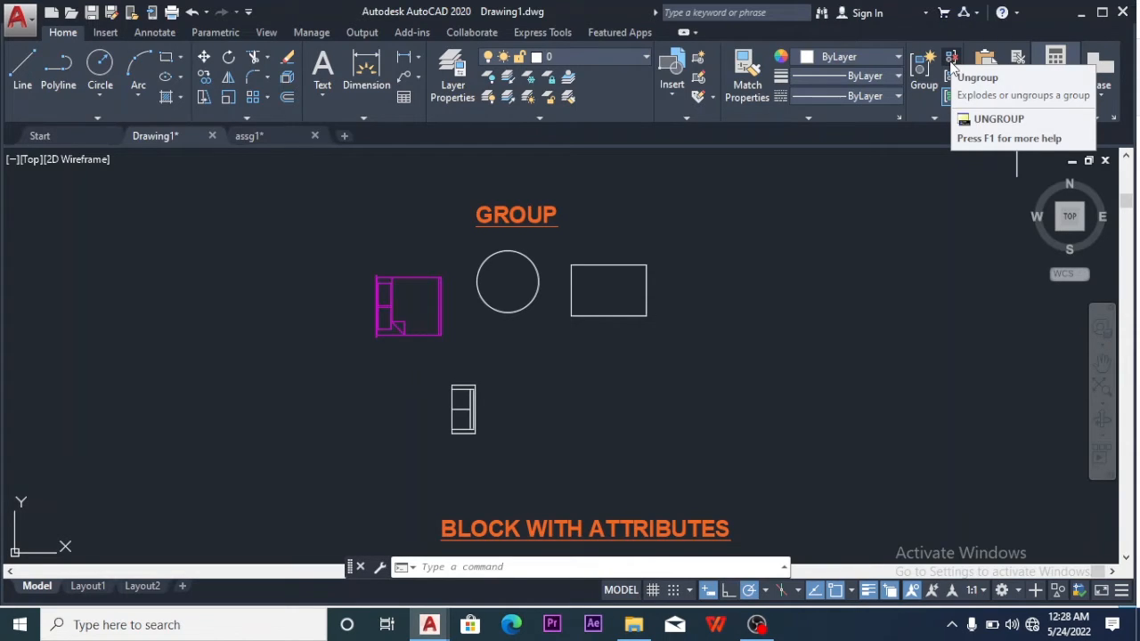
Make an unnamed group of the shapes under GROUP, then undo it
left_click(914, 70)
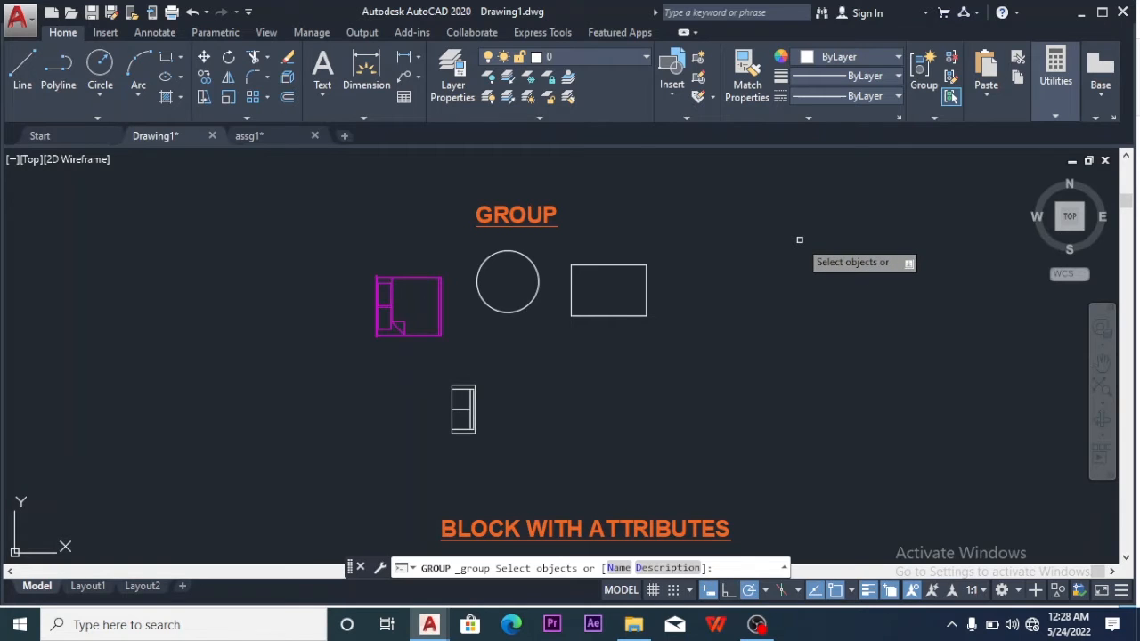
left_click(681, 232)
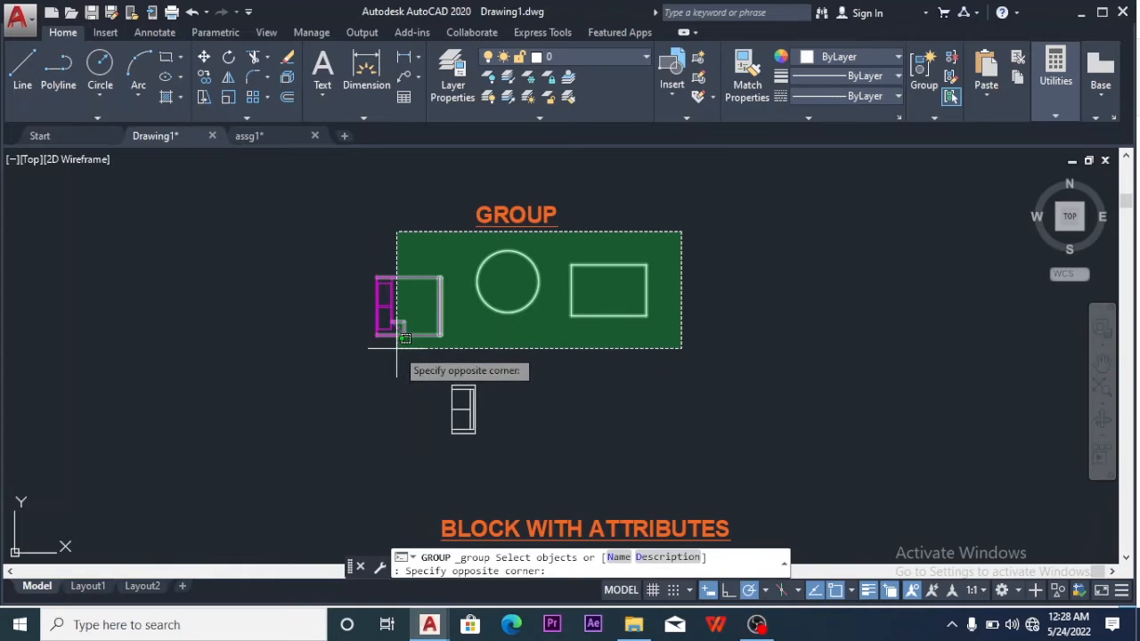
left_click(367, 347)
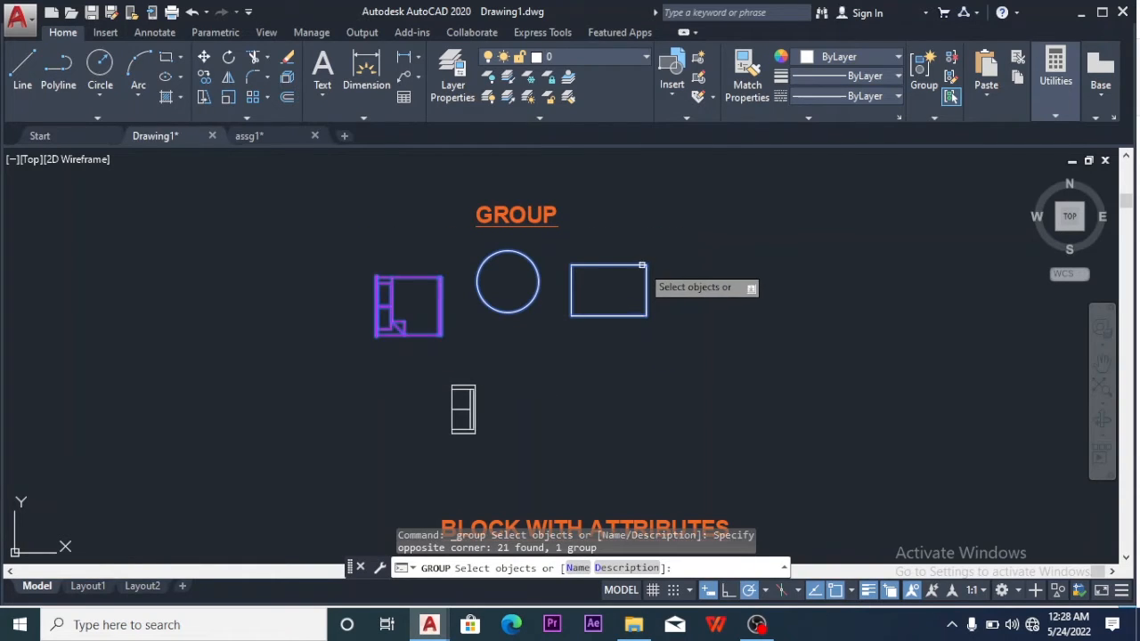
key("Return")
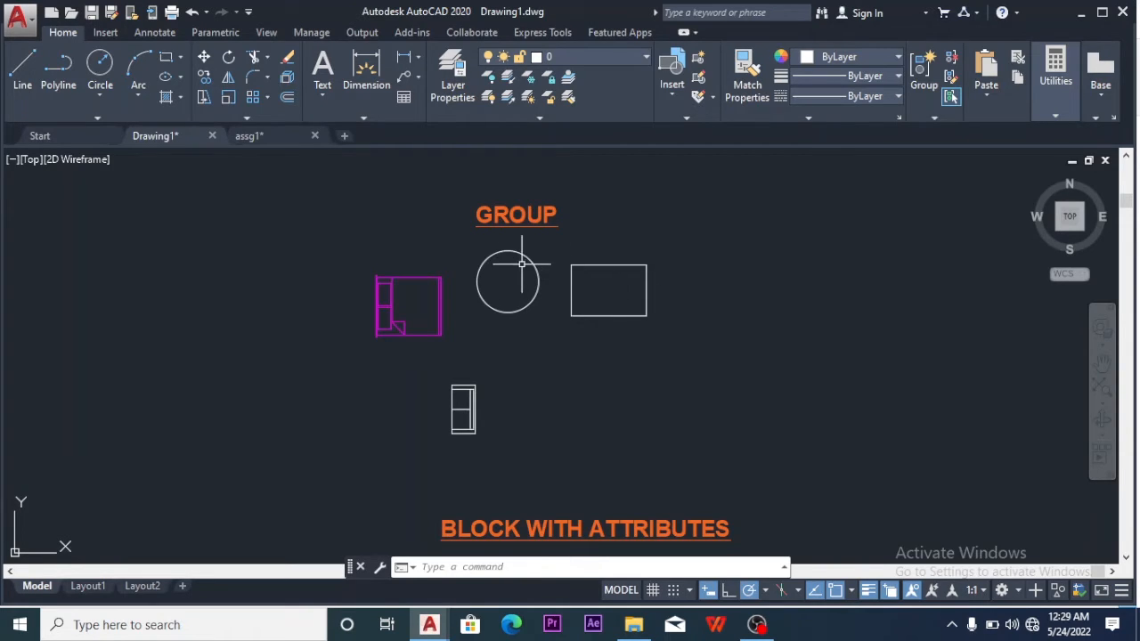
mouse_move(534, 265)
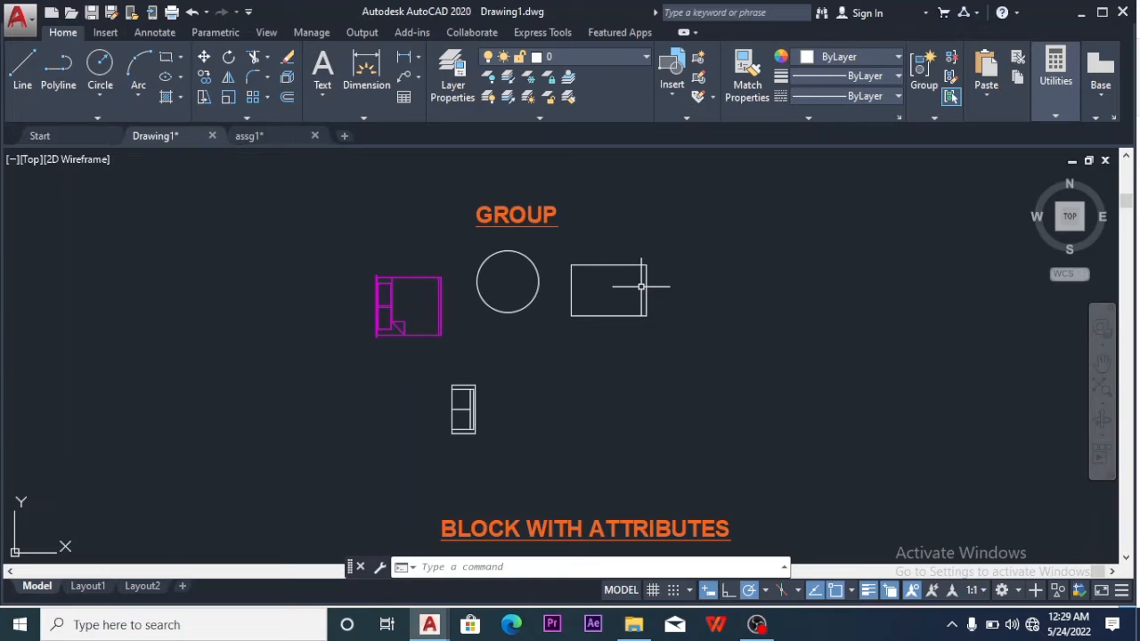
key("ctrl+z")
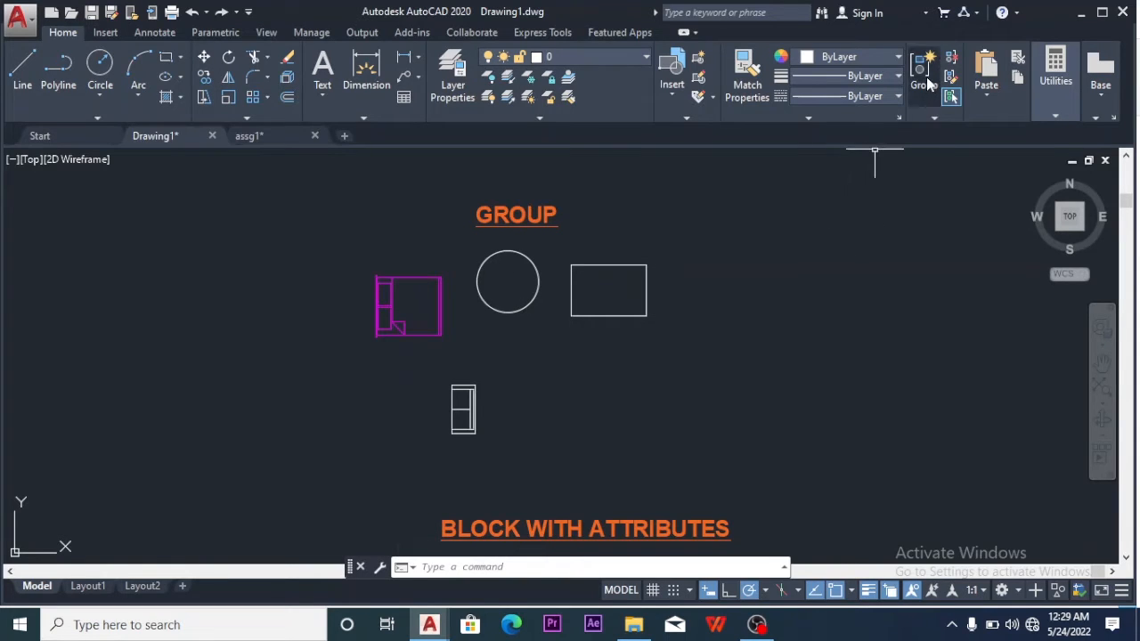
Create a group named CV from the room block, circle and rectangle
left_click(925, 76)
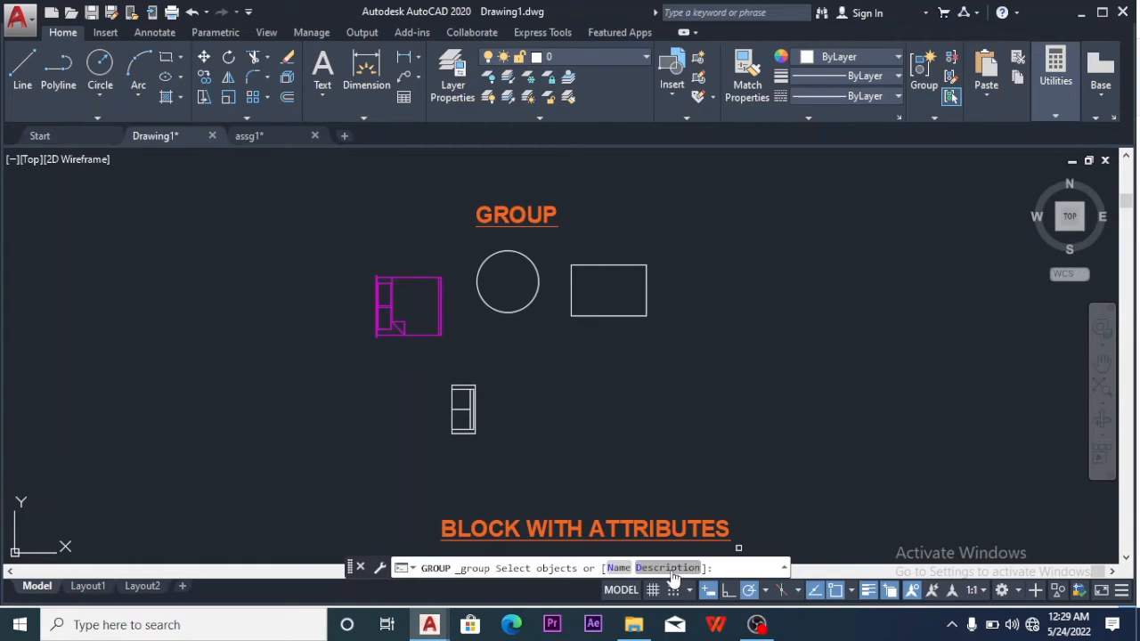
type("N")
key("Return")
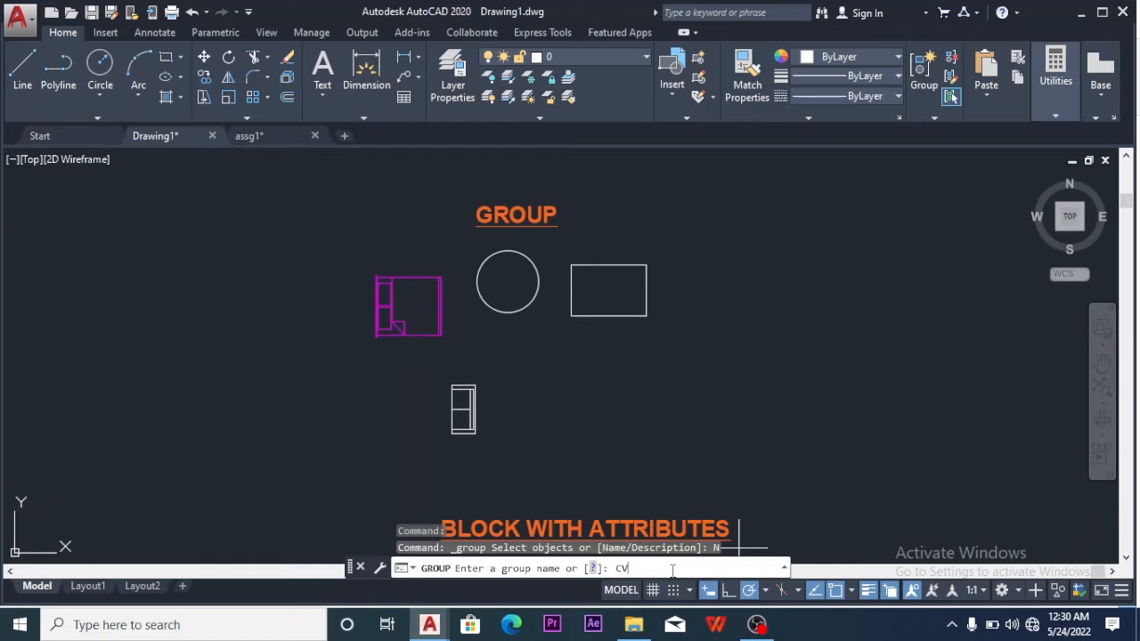
key("Return")
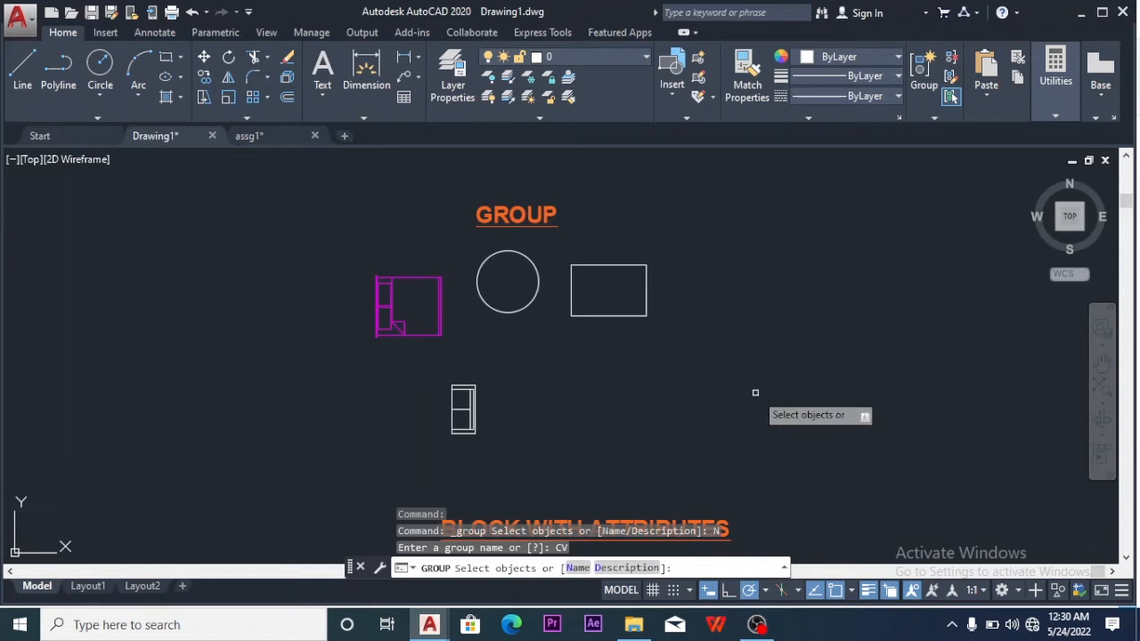
left_click(688, 249)
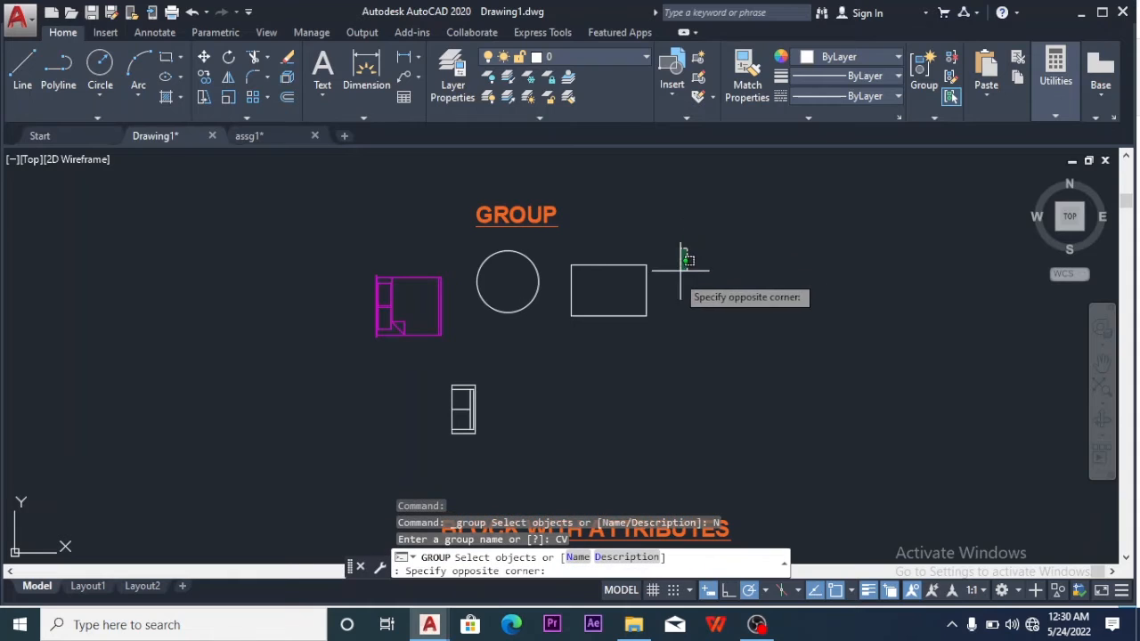
left_click(343, 356)
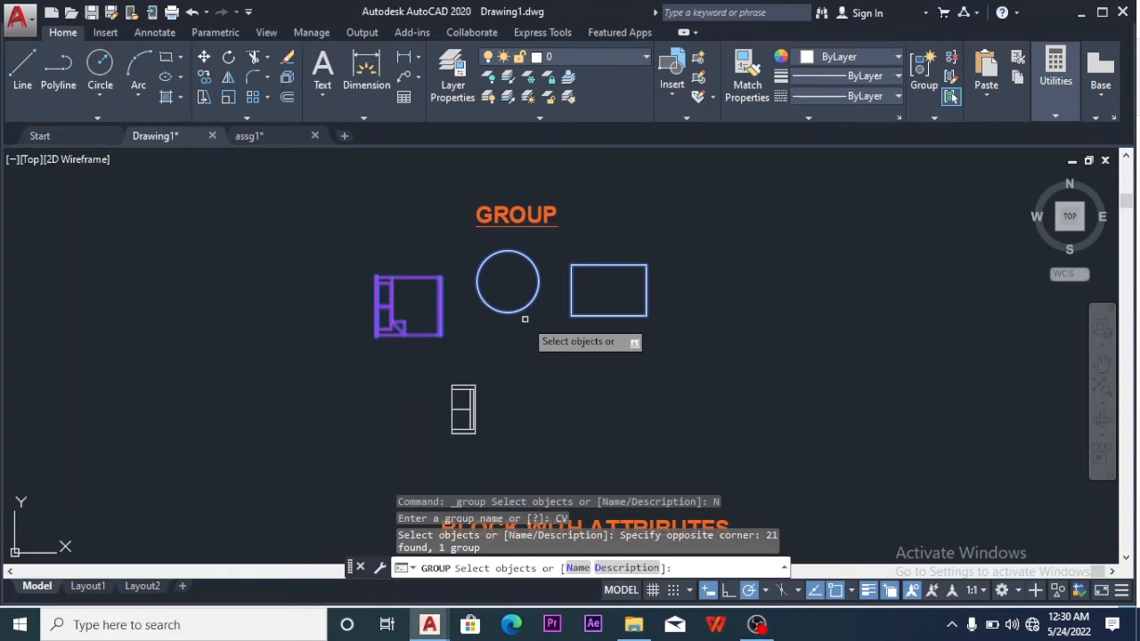
key("Return")
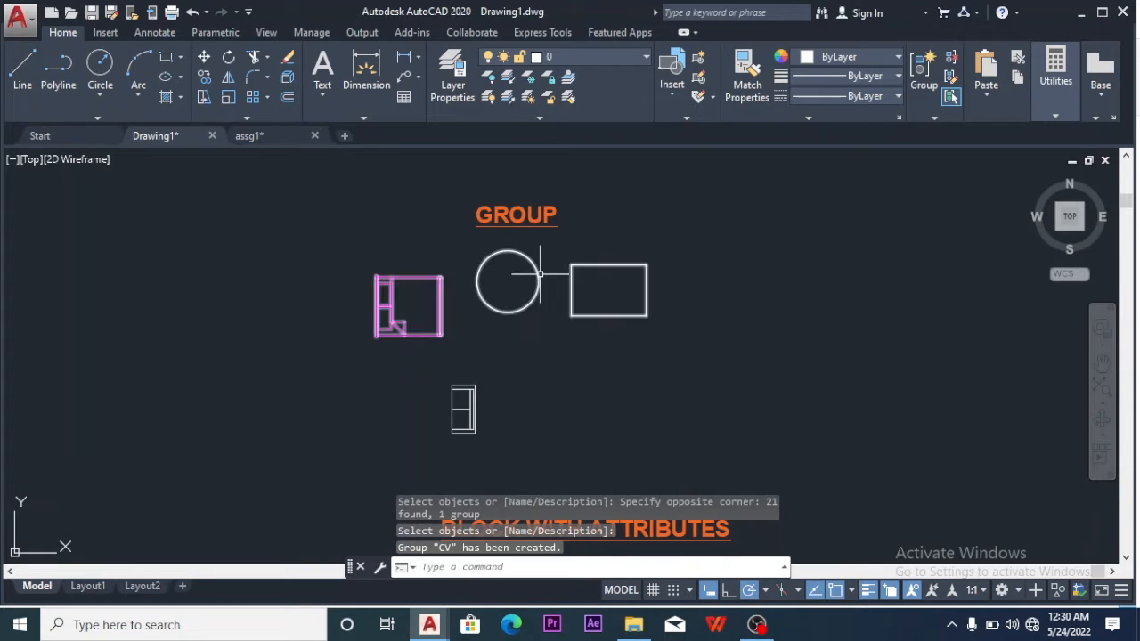
Open the Group Manager, select the CV group, confirm, then bring the dialog back up
left_click(932, 122)
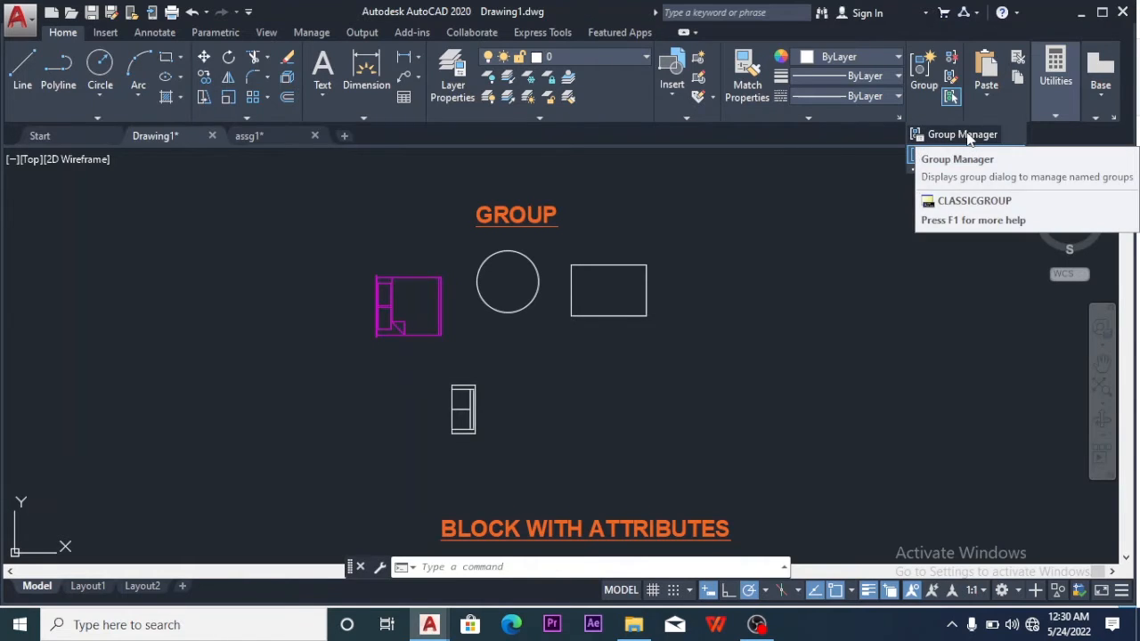
left_click(966, 133)
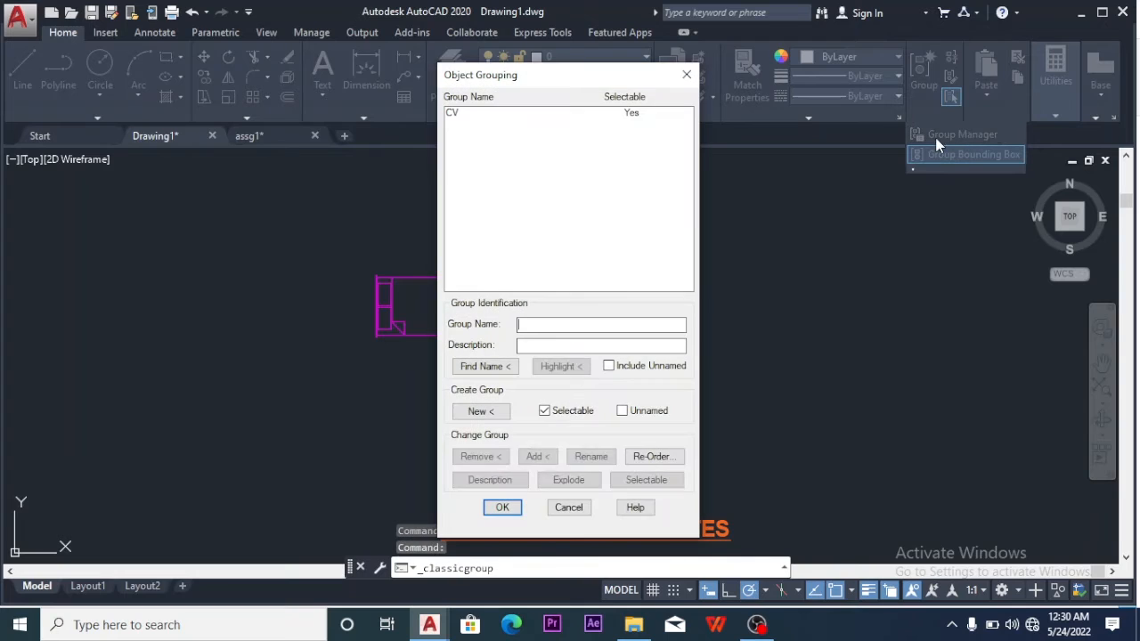
left_click(457, 120)
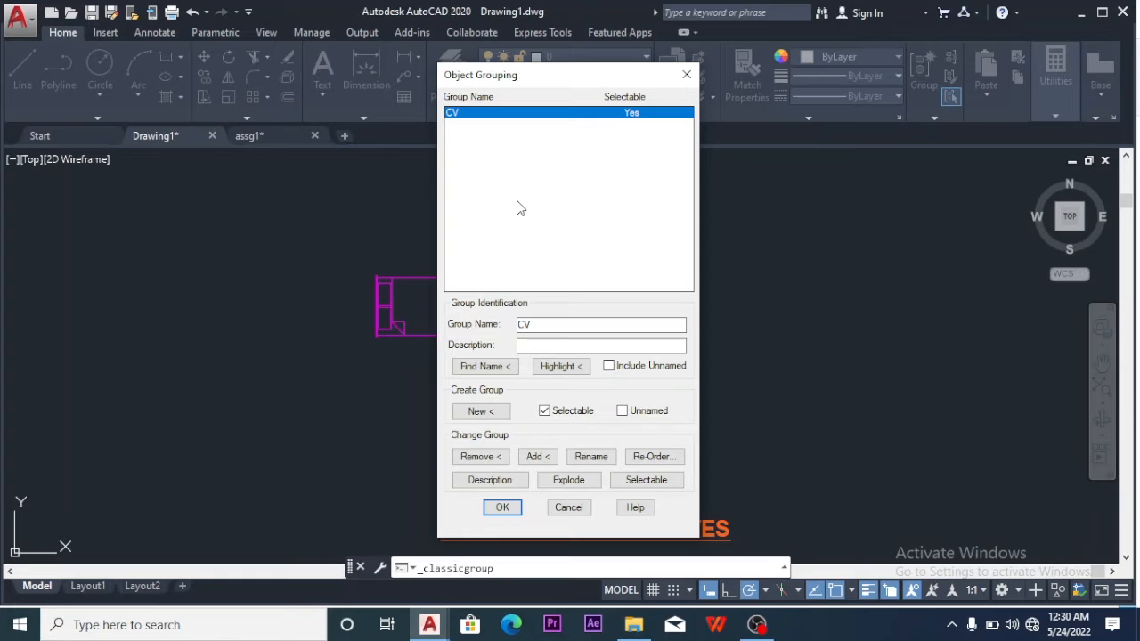
left_click(497, 508)
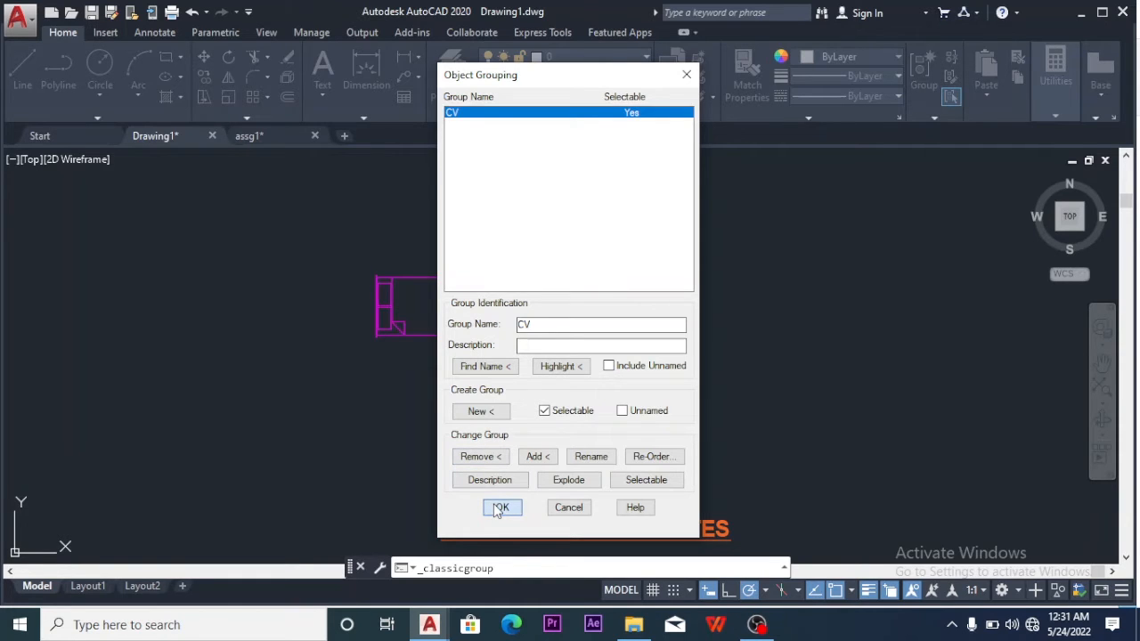
key("Return")
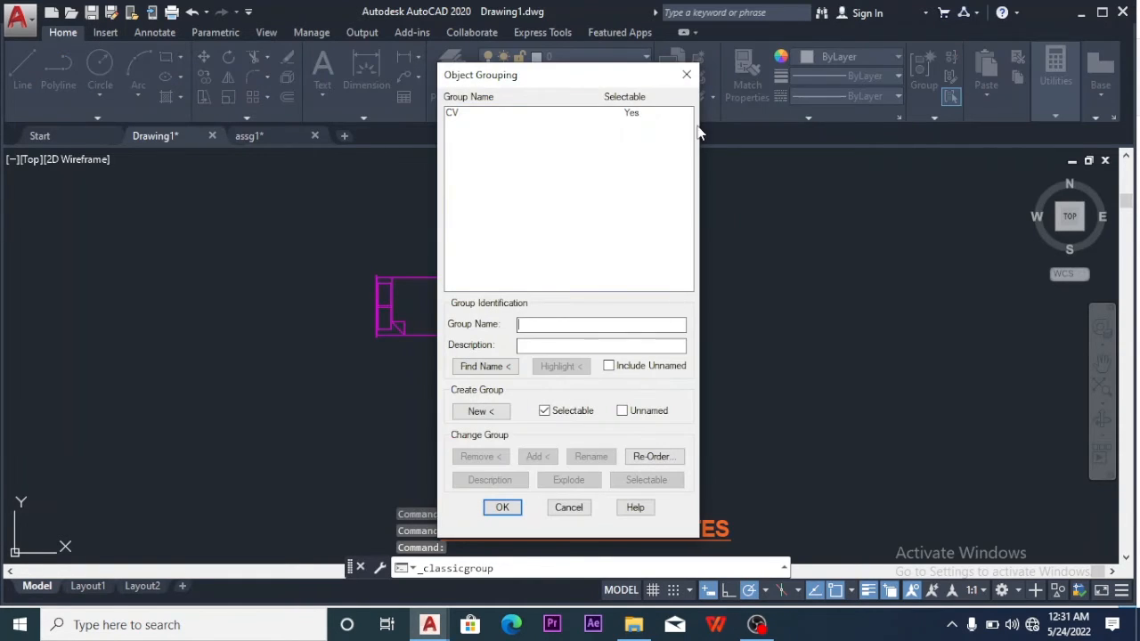
Add the small door block to the CV group using Group Edit
left_click(686, 74)
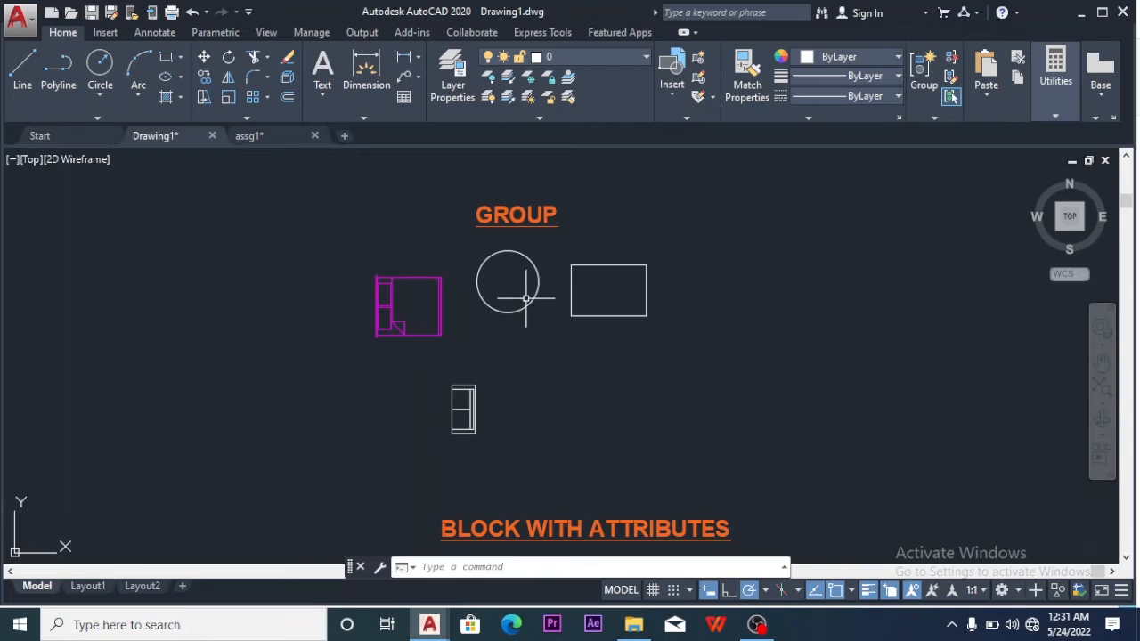
left_click(954, 78)
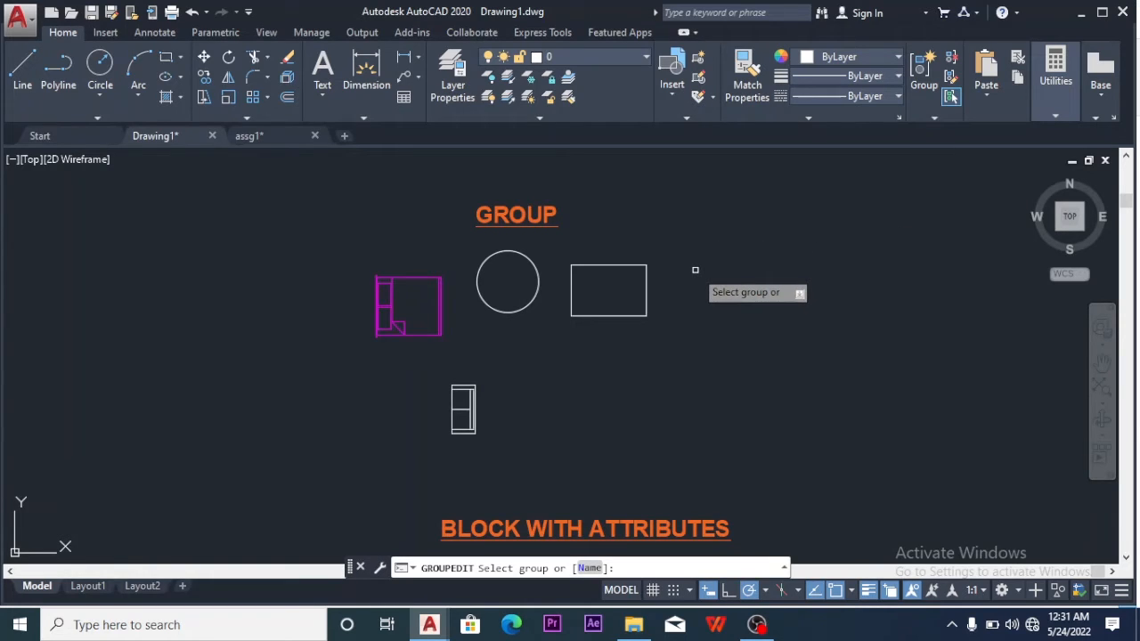
left_click(645, 265)
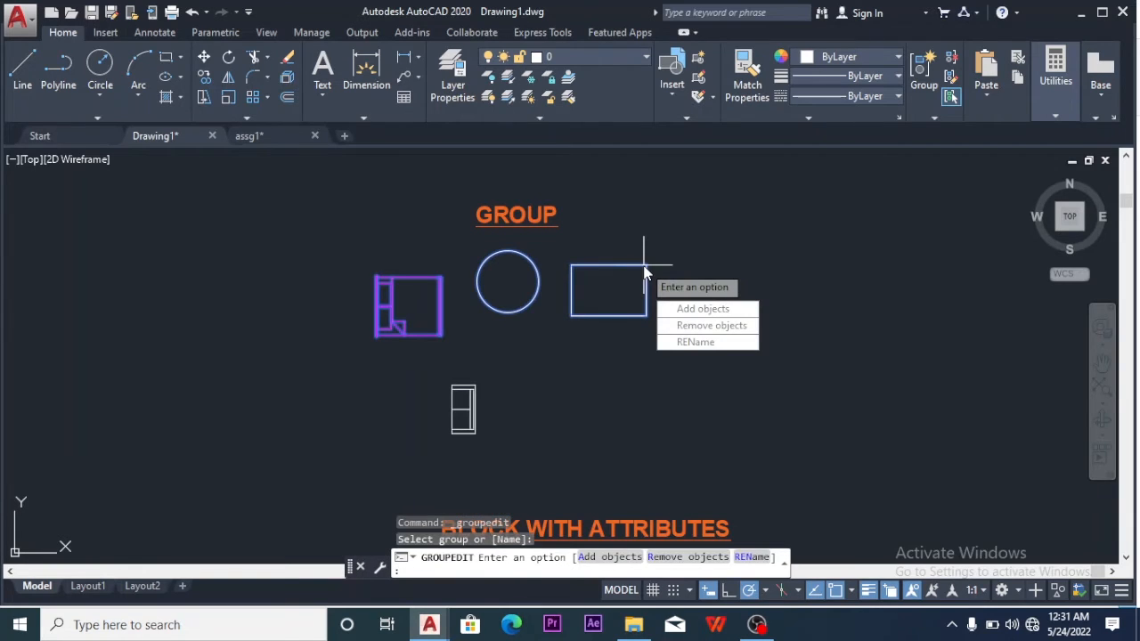
left_click(704, 311)
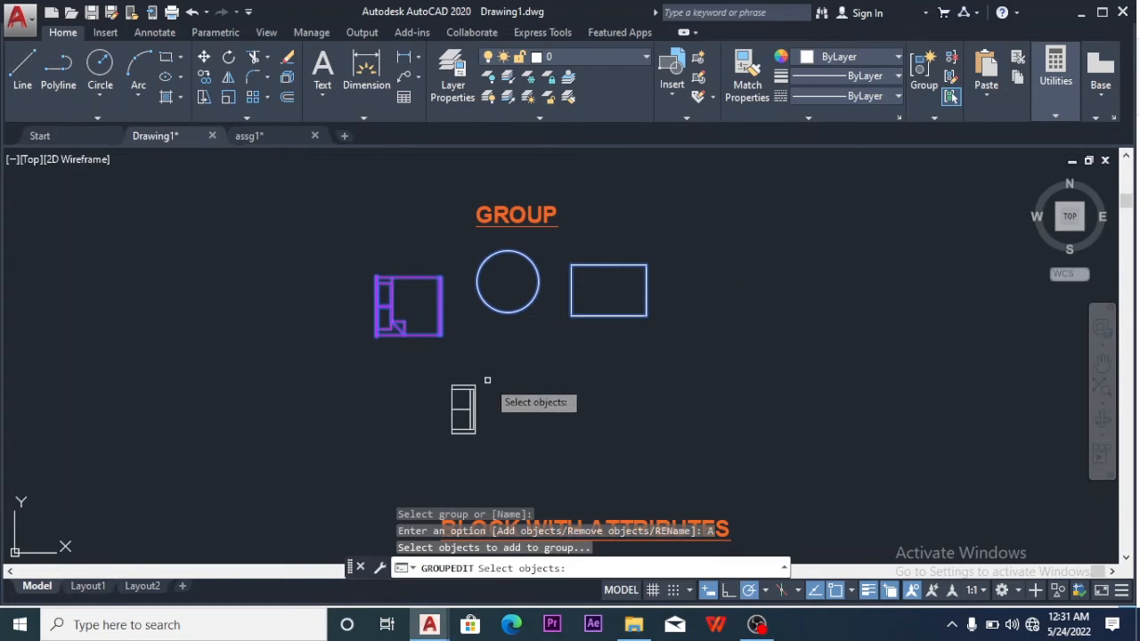
mouse_move(509, 377)
left_mouse_down()
mouse_move(519, 368)
mouse_move(407, 447)
mouse_move(387, 446)
mouse_move(407, 368)
mouse_move(468, 375)
mouse_move(458, 467)
mouse_move(379, 365)
mouse_move(394, 362)
left_mouse_up()
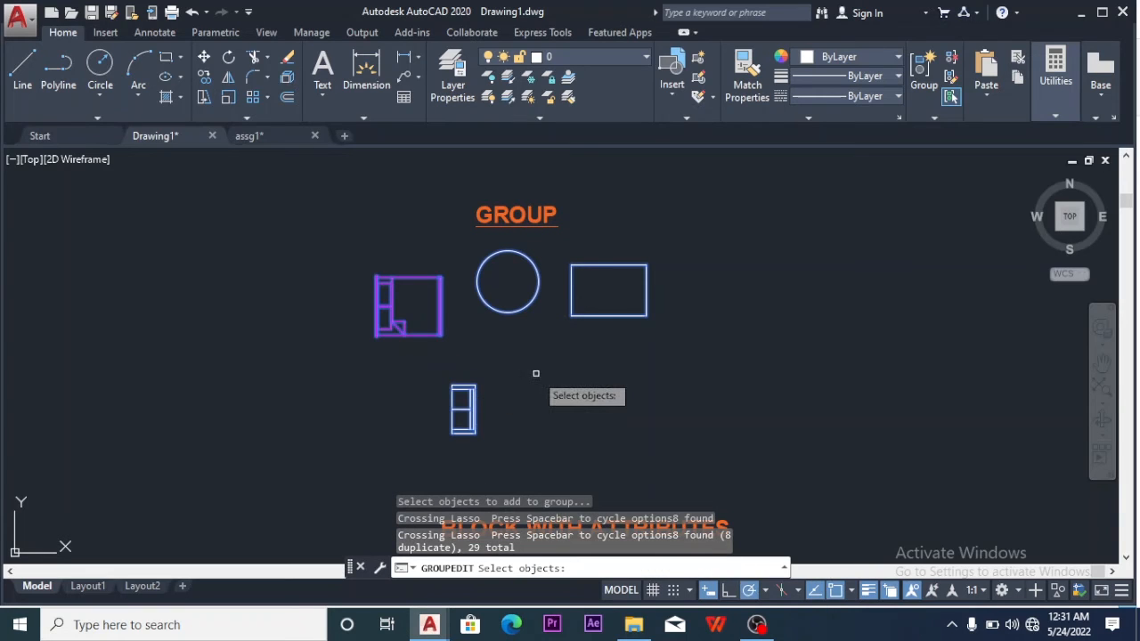
key("Return")
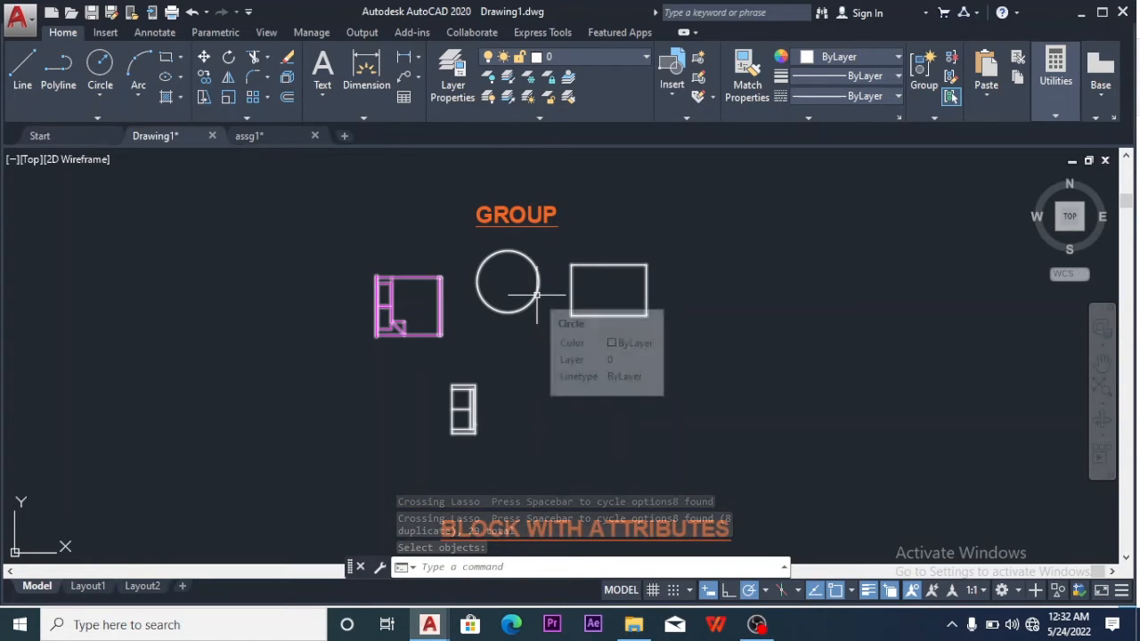
left_click(535, 292)
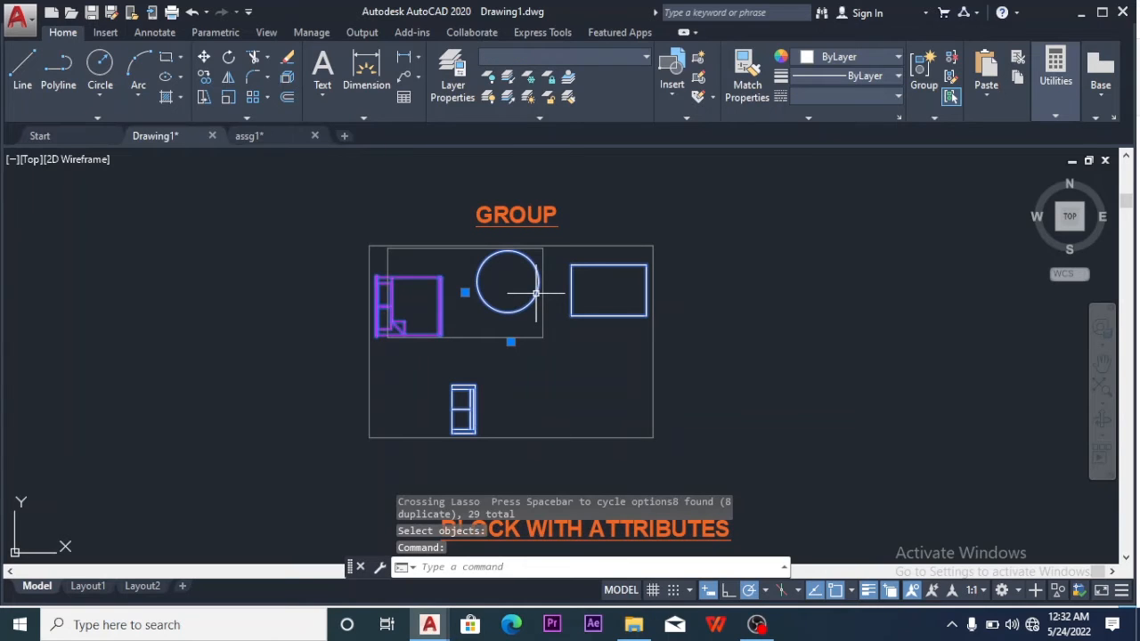
Ungroup the selected CV group and accept the change
left_click(949, 59)
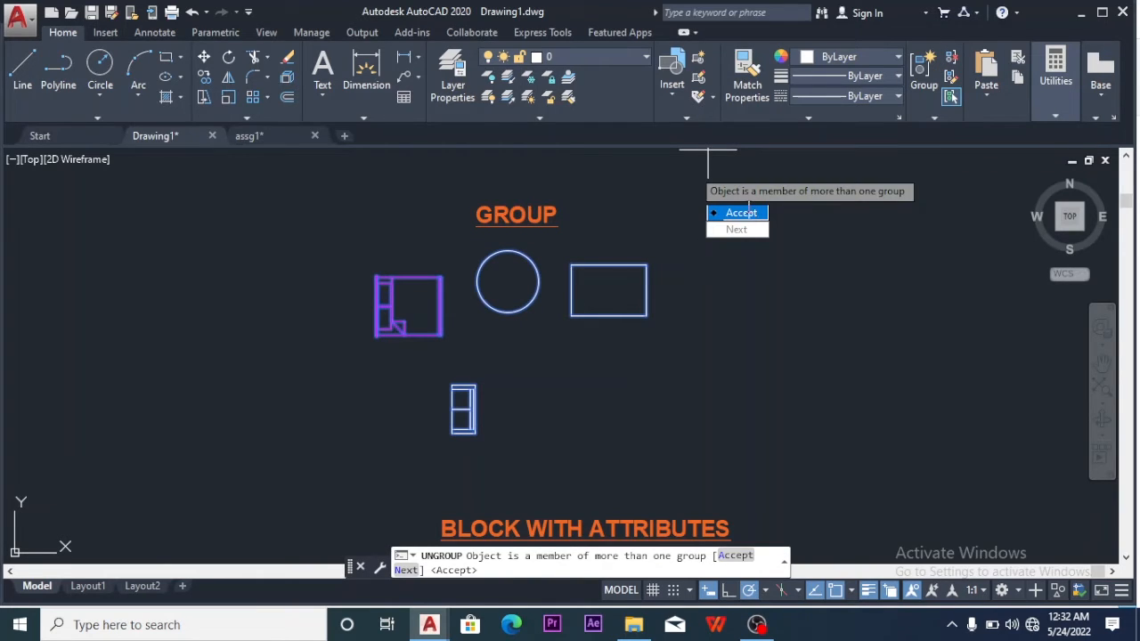
left_click(741, 213)
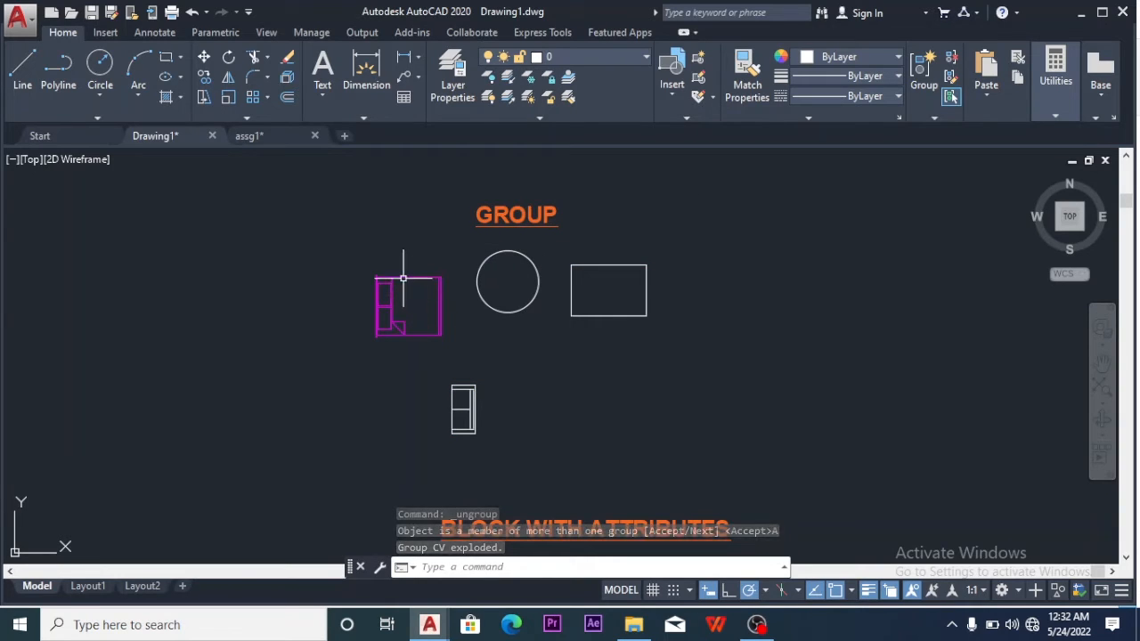
mouse_move(643, 277)
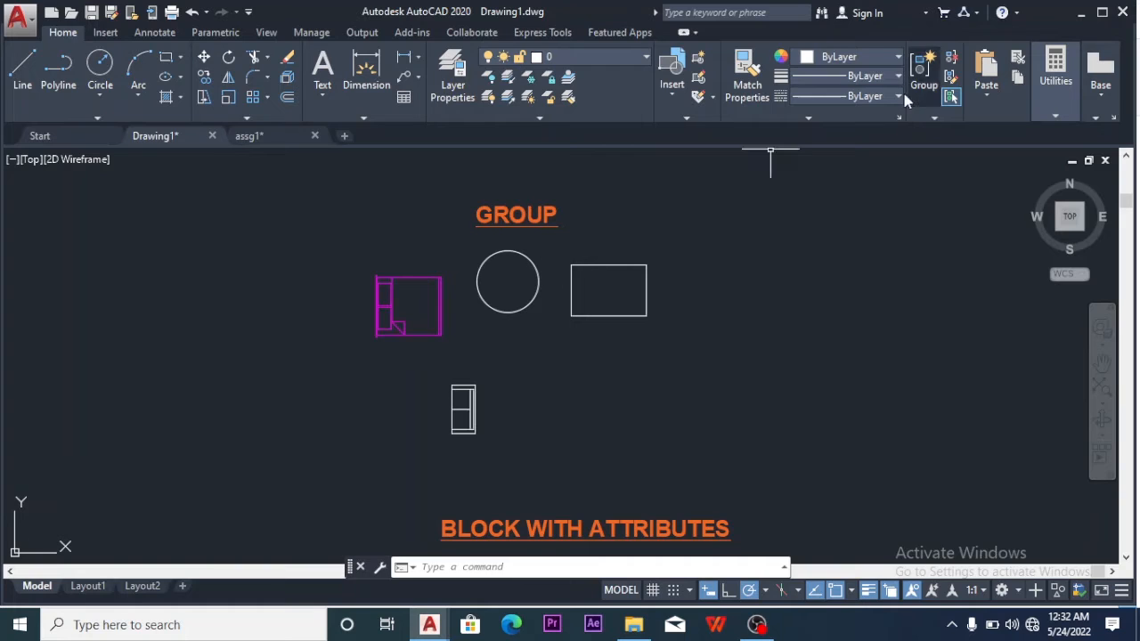
left_click(931, 120)
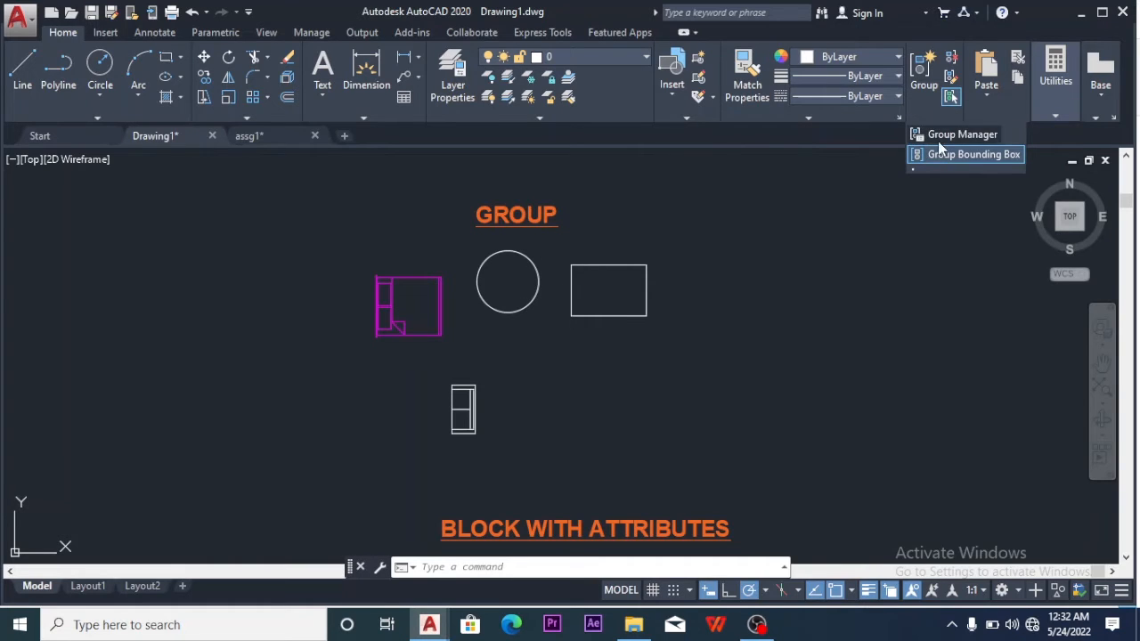
left_click(942, 134)
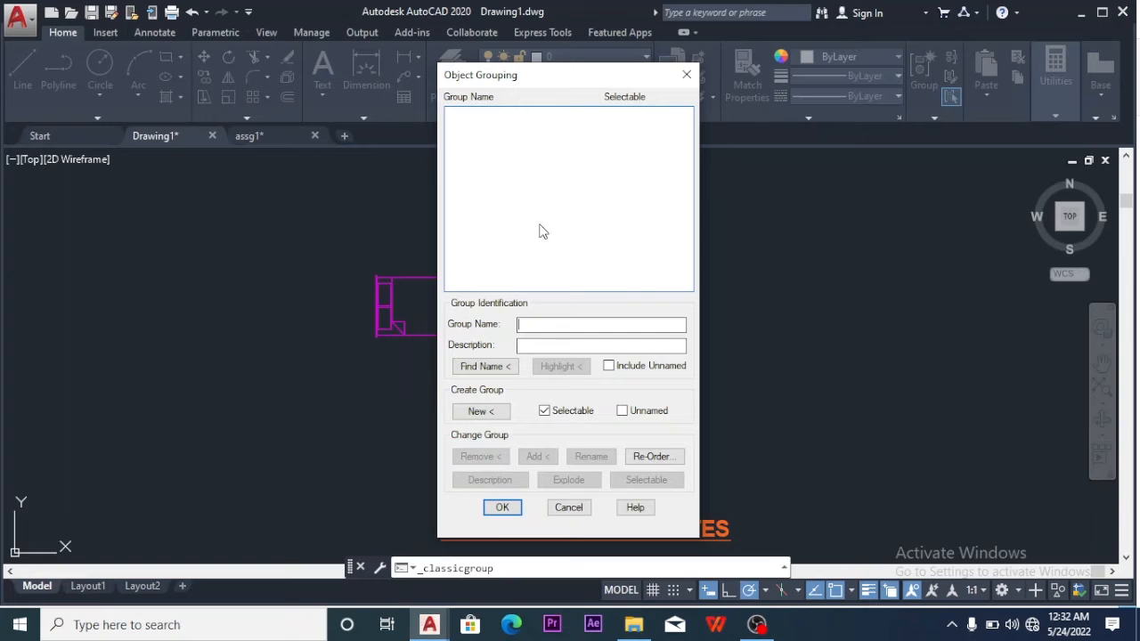
left_click(502, 507)
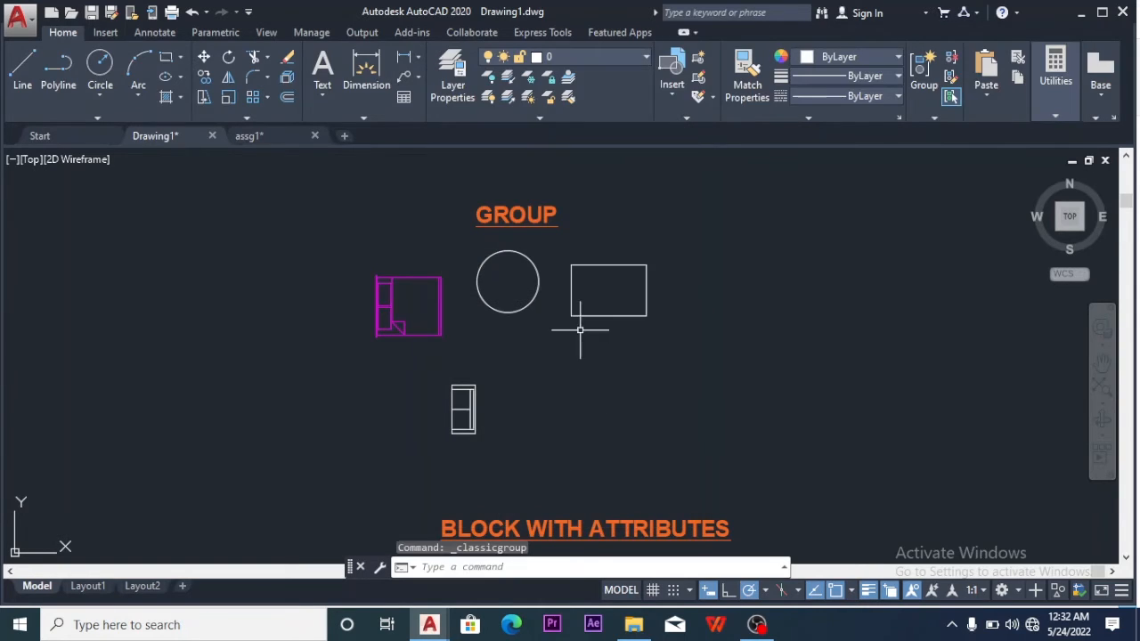
scroll(584, 322, "down", 2)
mouse_move(574, 294)
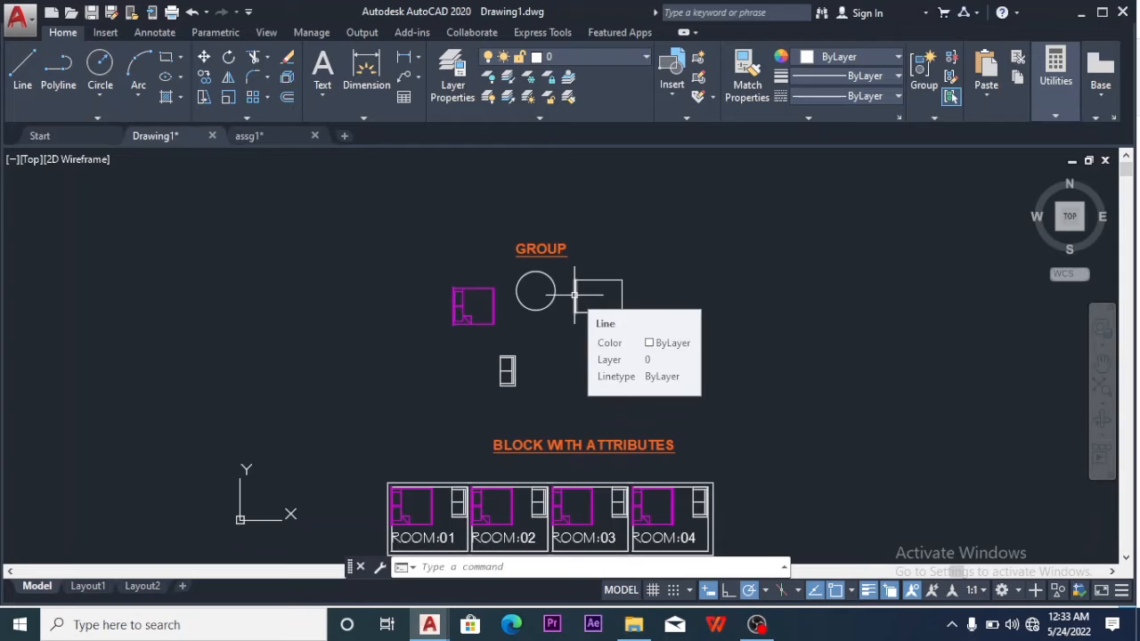
scroll(550, 365, "down", 3)
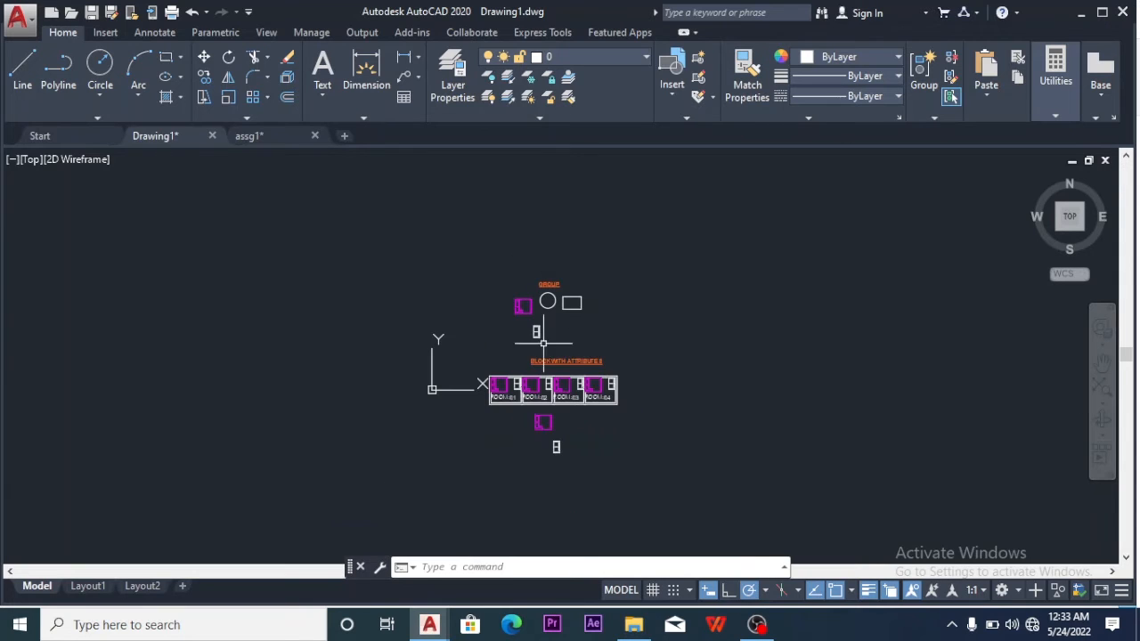
scroll(522, 424, "up", 4)
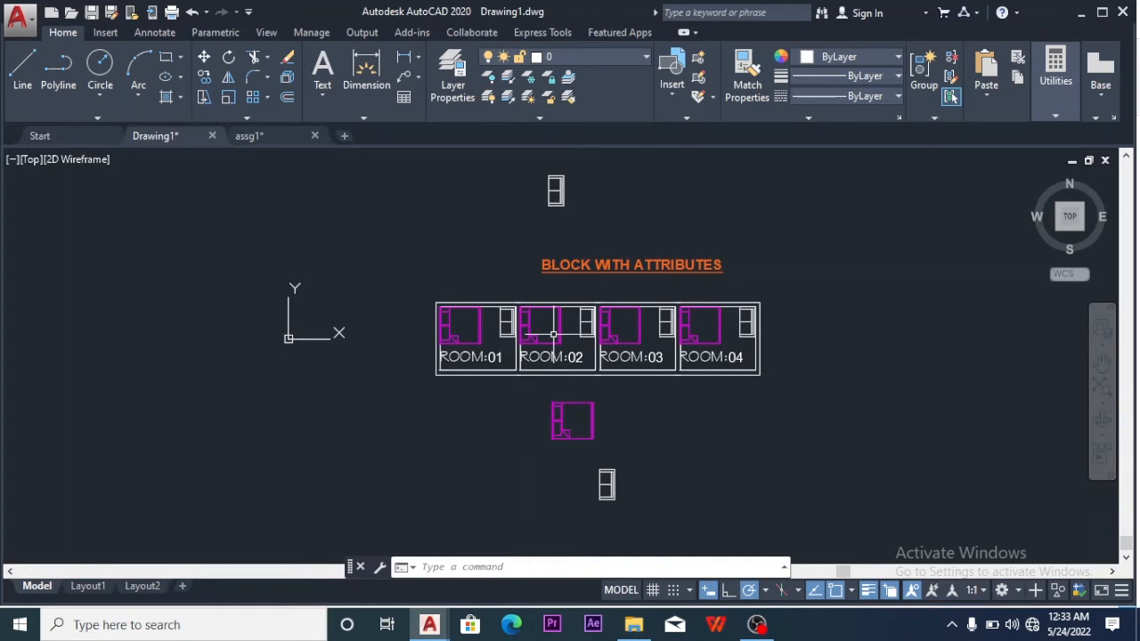
scroll(553, 332, "up", 4)
scroll(529, 386, "down", 2)
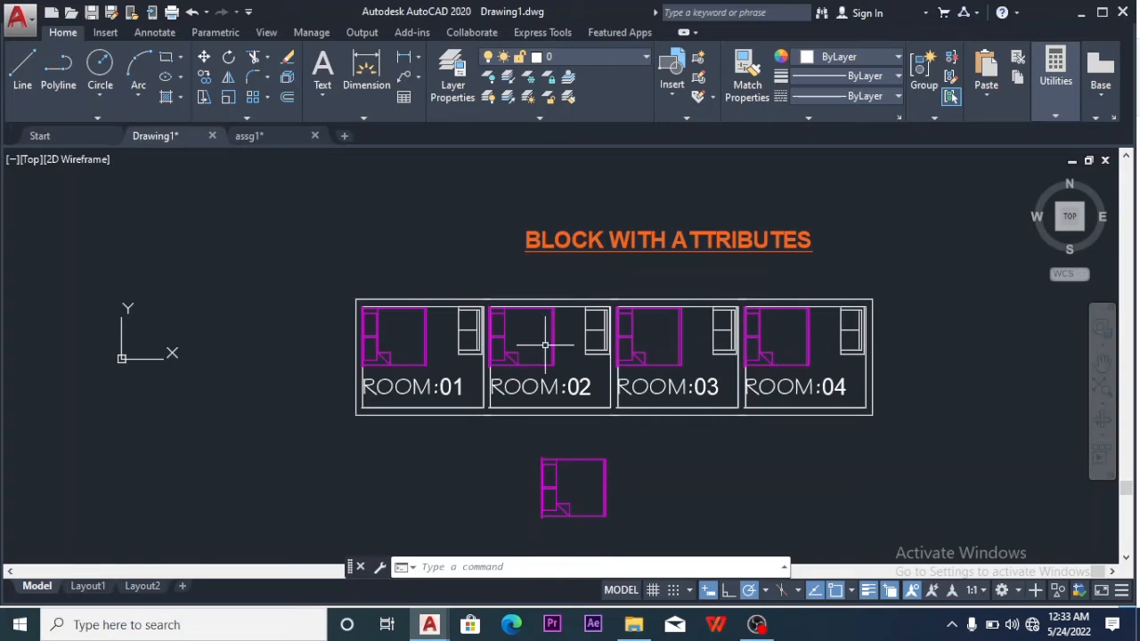
scroll(545, 345, "down", 2)
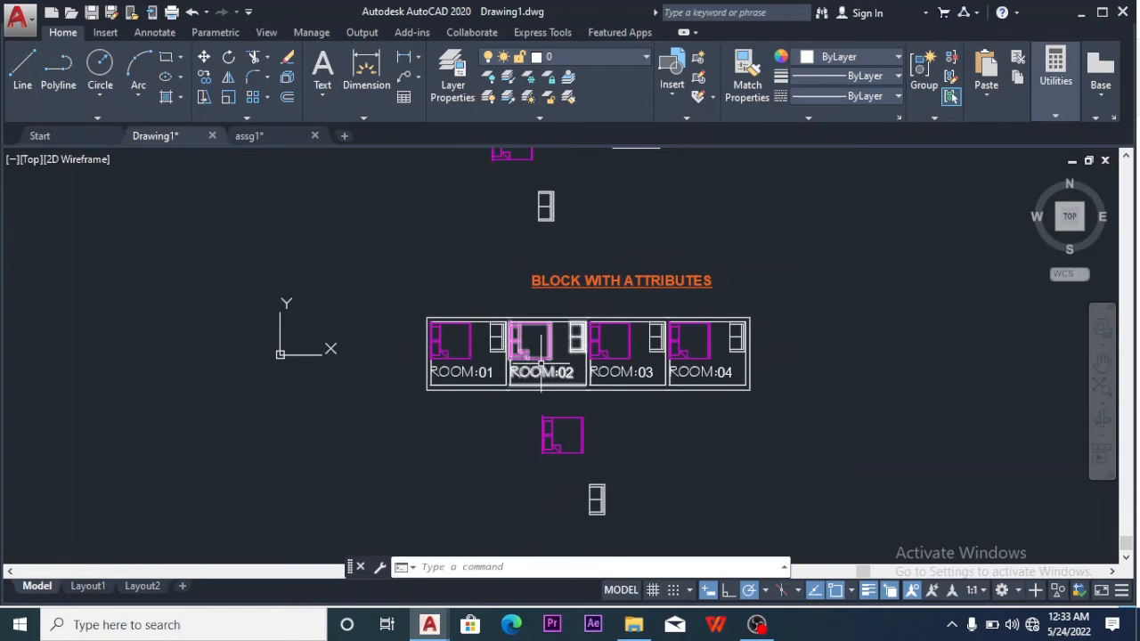
Check ROOM:02's attribute value, then erase the ROOM:03 block
double_click(543, 359)
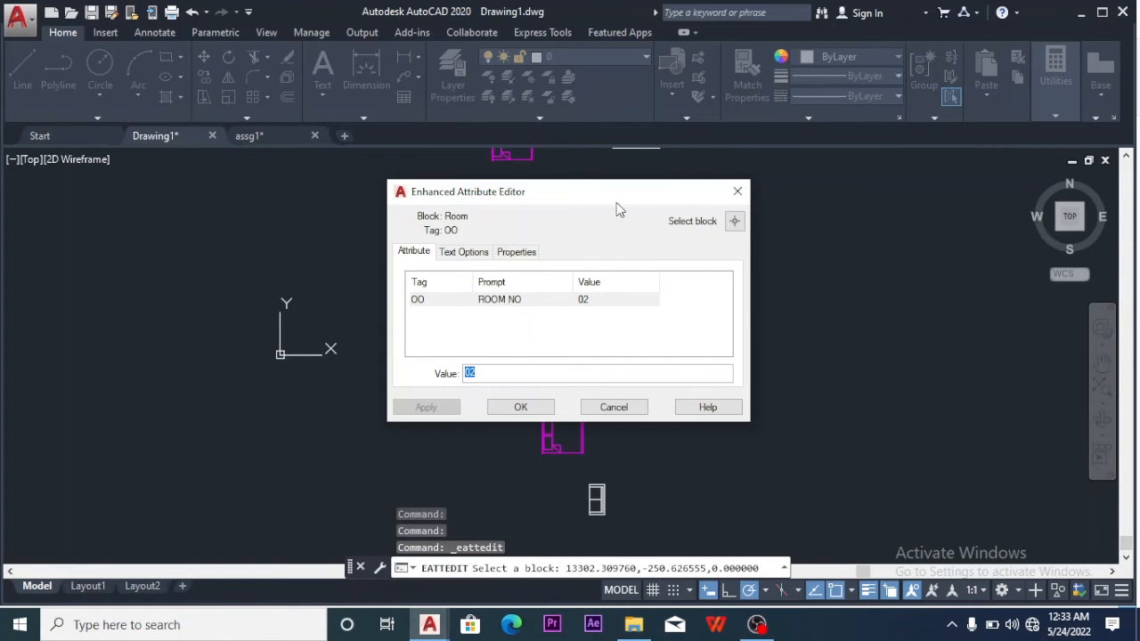
left_click(736, 192)
left_click(619, 353)
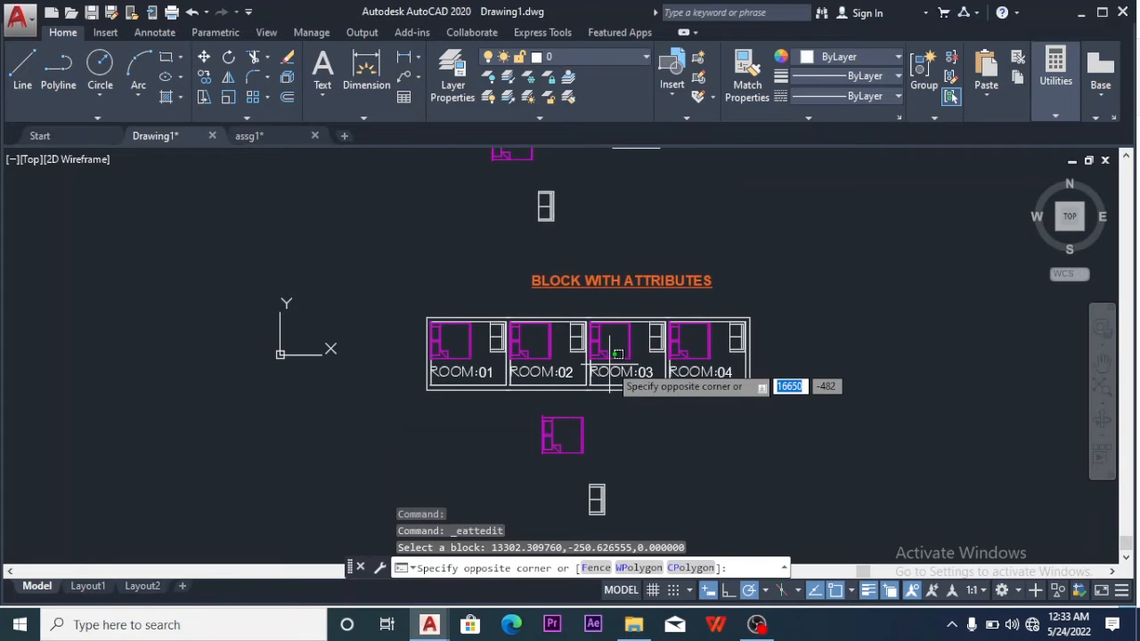
left_click(643, 355)
left_click(649, 345)
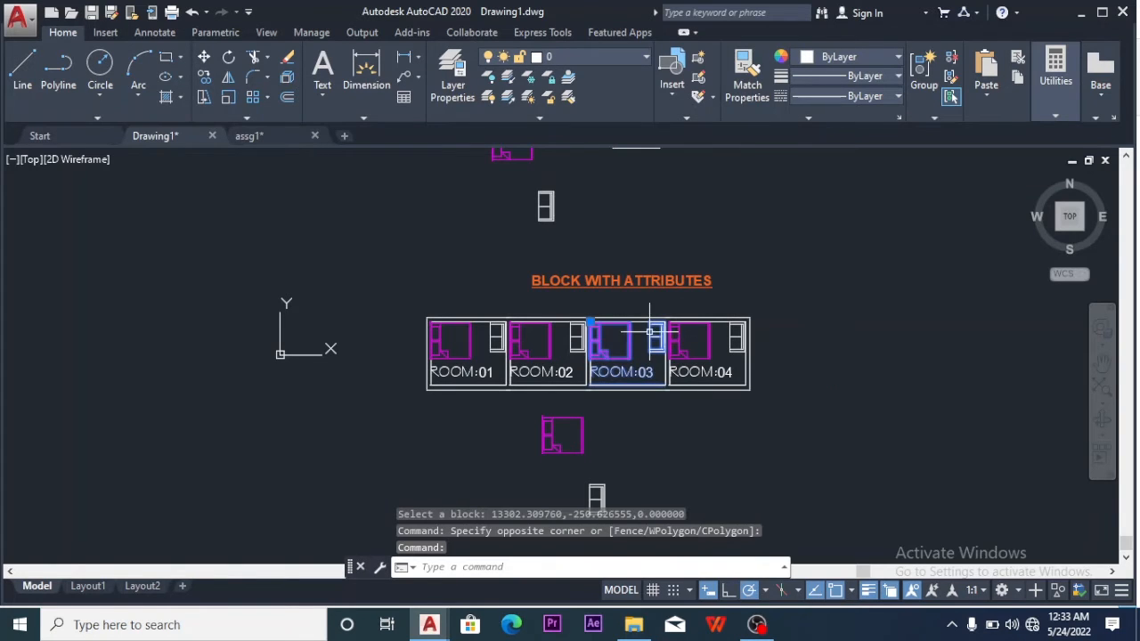
key("Delete")
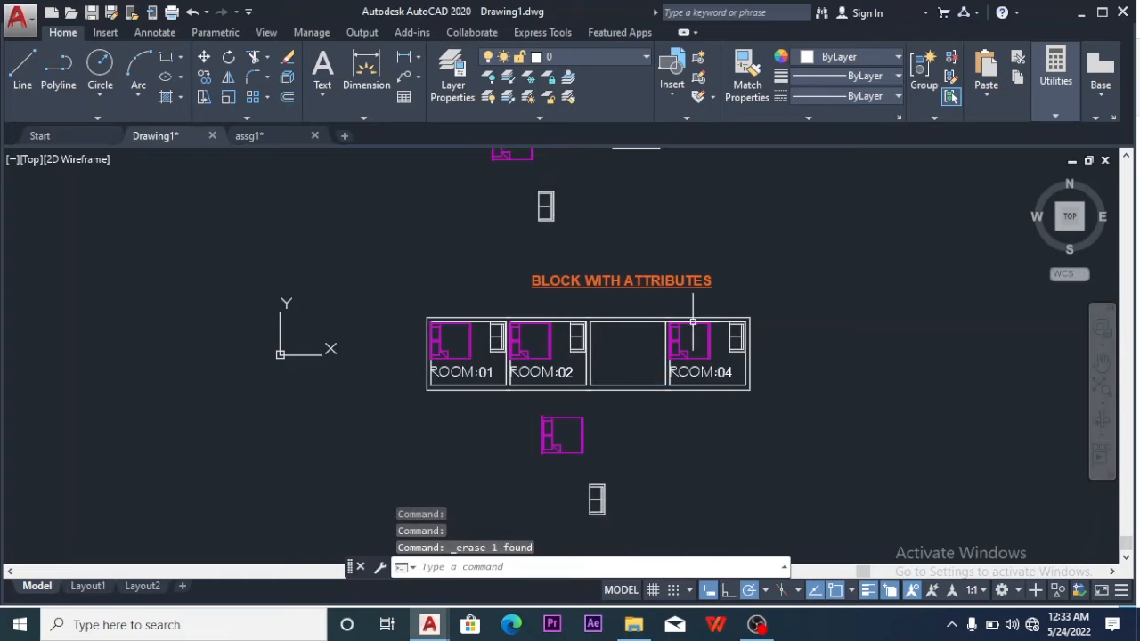
Erase the ROOM:04, ROOM:02 and ROOM:01 blocks
left_click(693, 331)
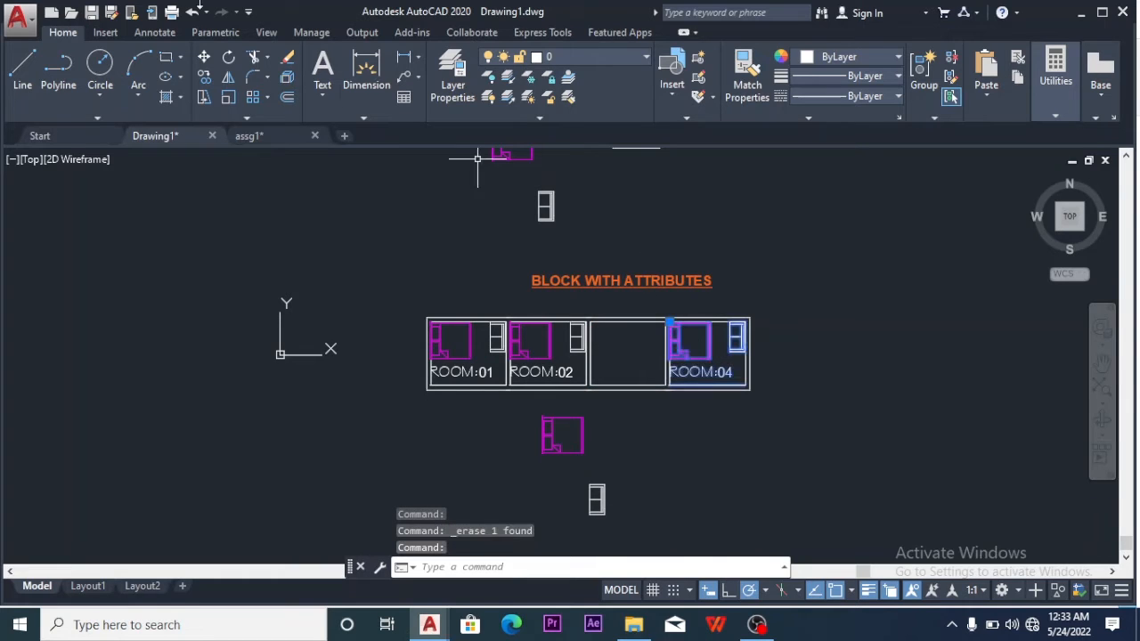
left_click(287, 57)
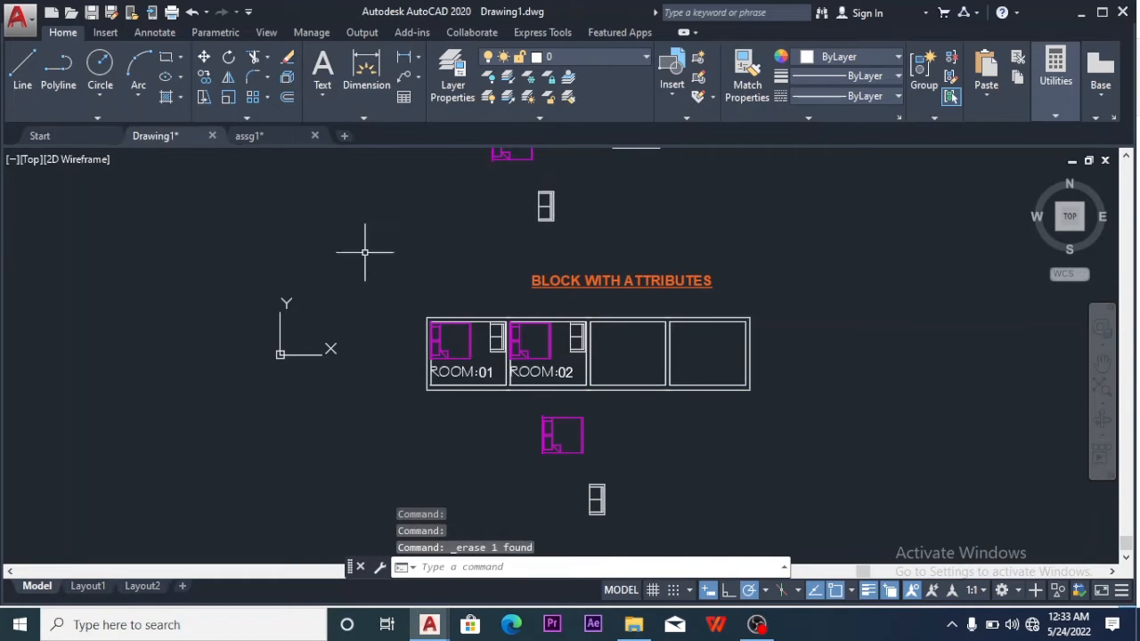
left_click(520, 349)
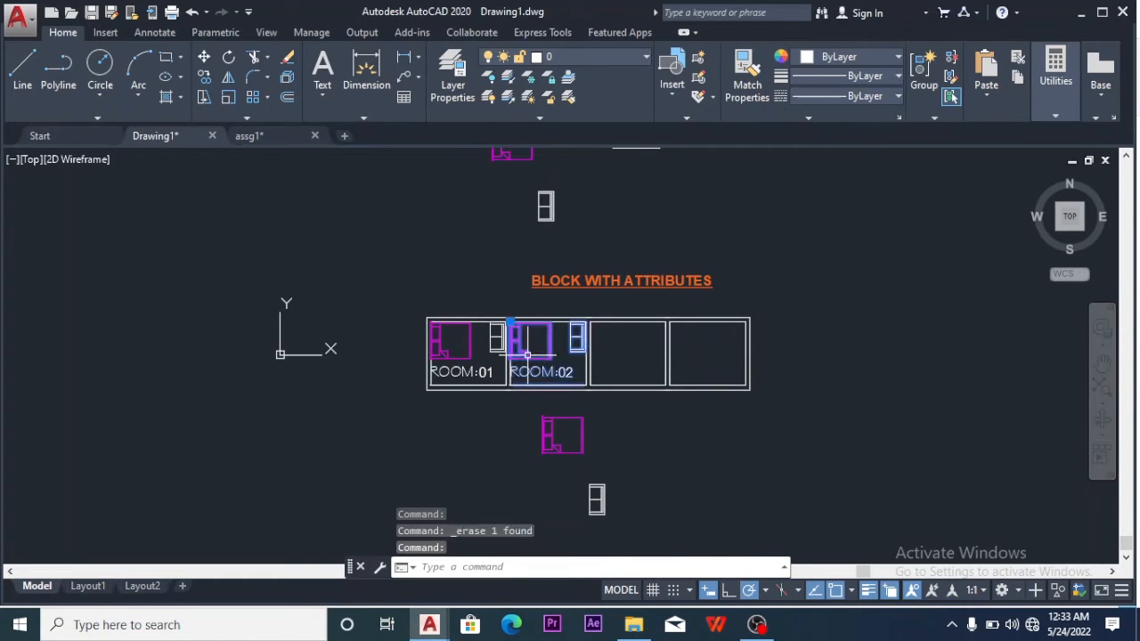
left_click(287, 57)
left_click(482, 375)
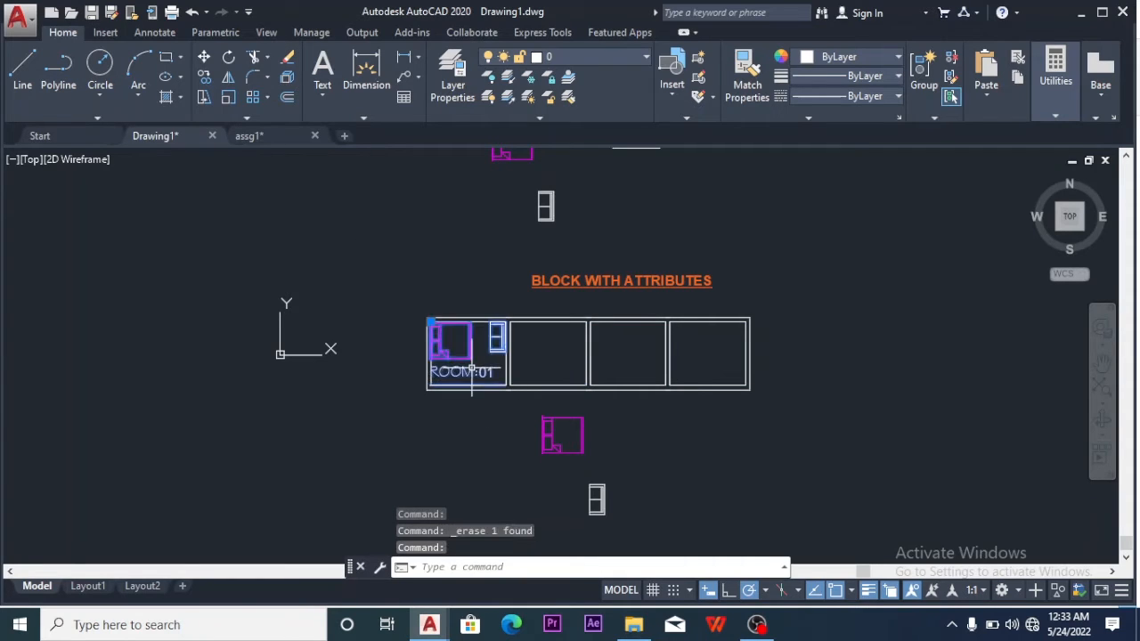
left_click(288, 59)
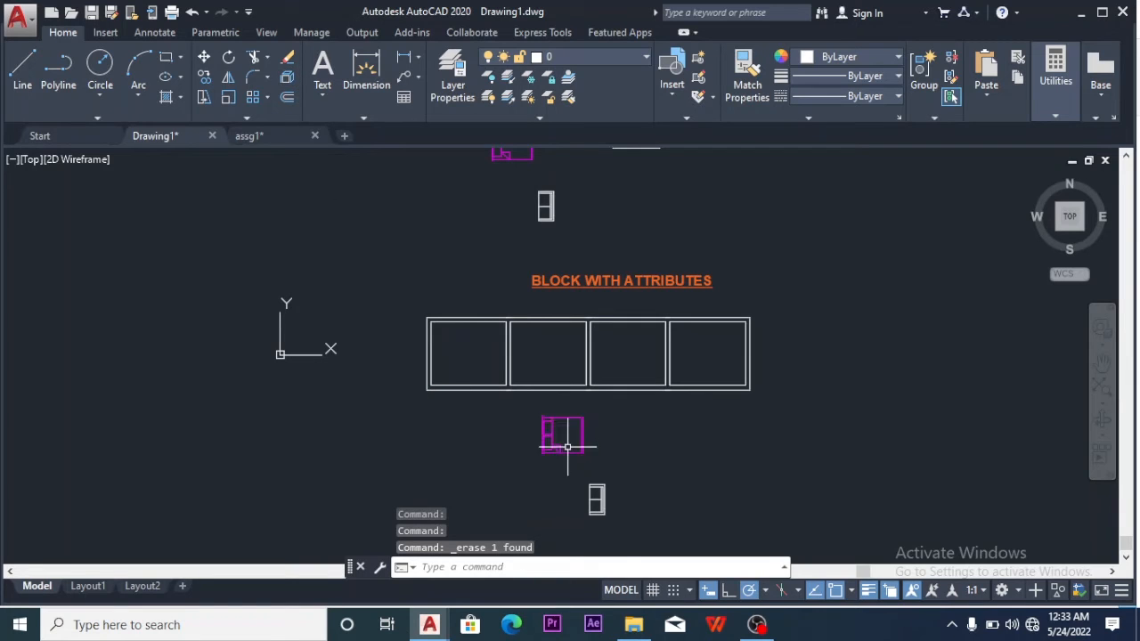
scroll(567, 446, "up", 2)
Move the magenta furniture block into the first room frame's corner
left_click(621, 388)
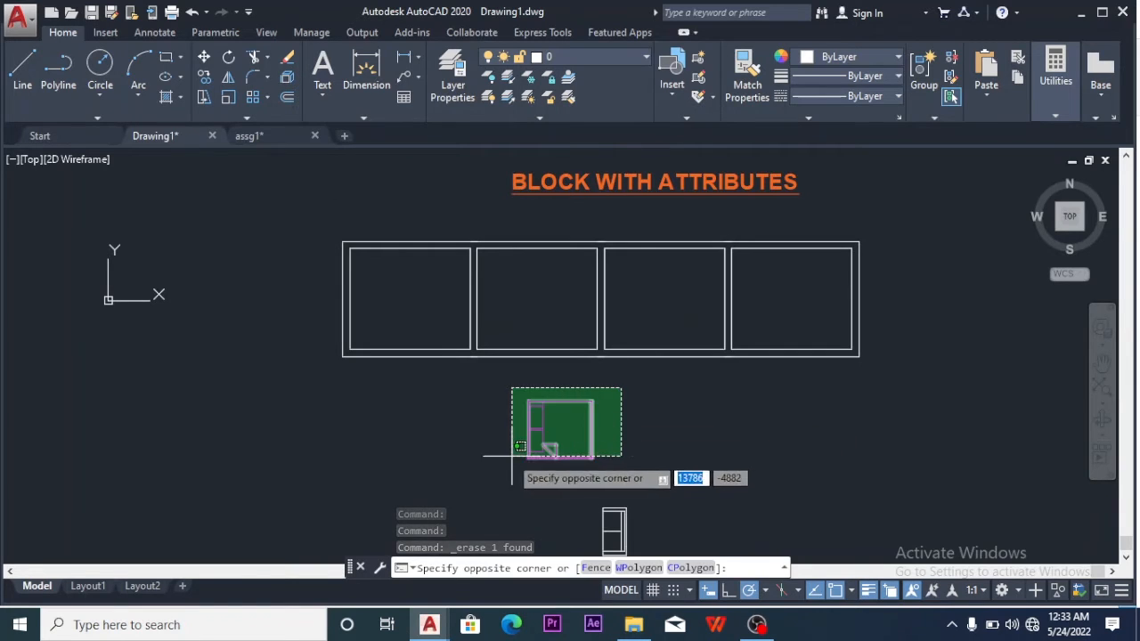
left_click(485, 467)
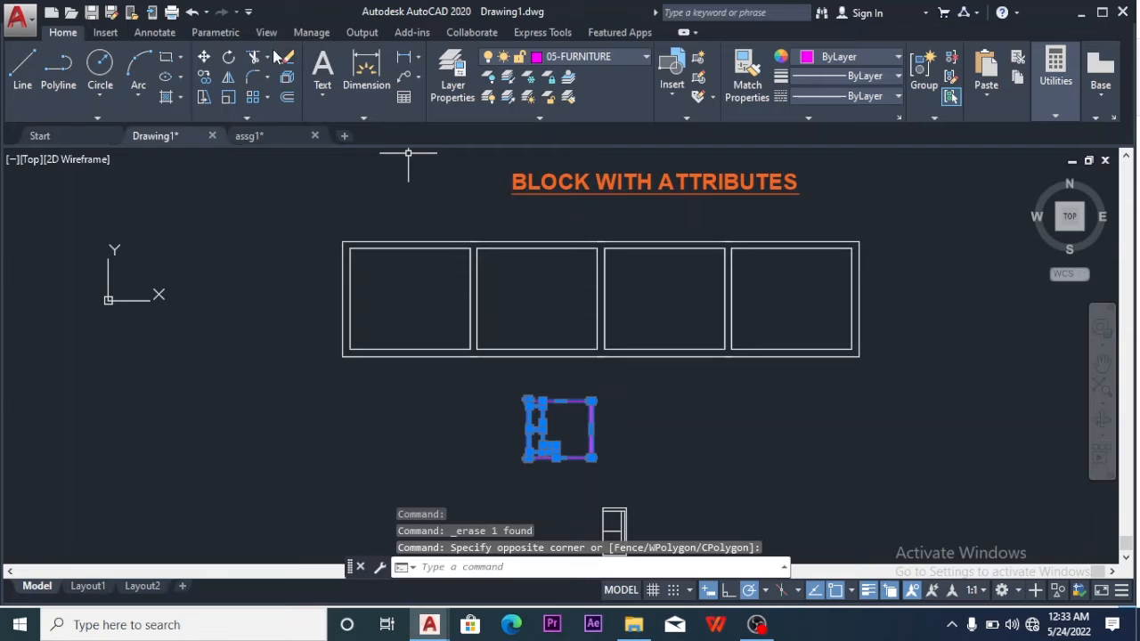
left_click(203, 59)
scroll(545, 349, "up", 6)
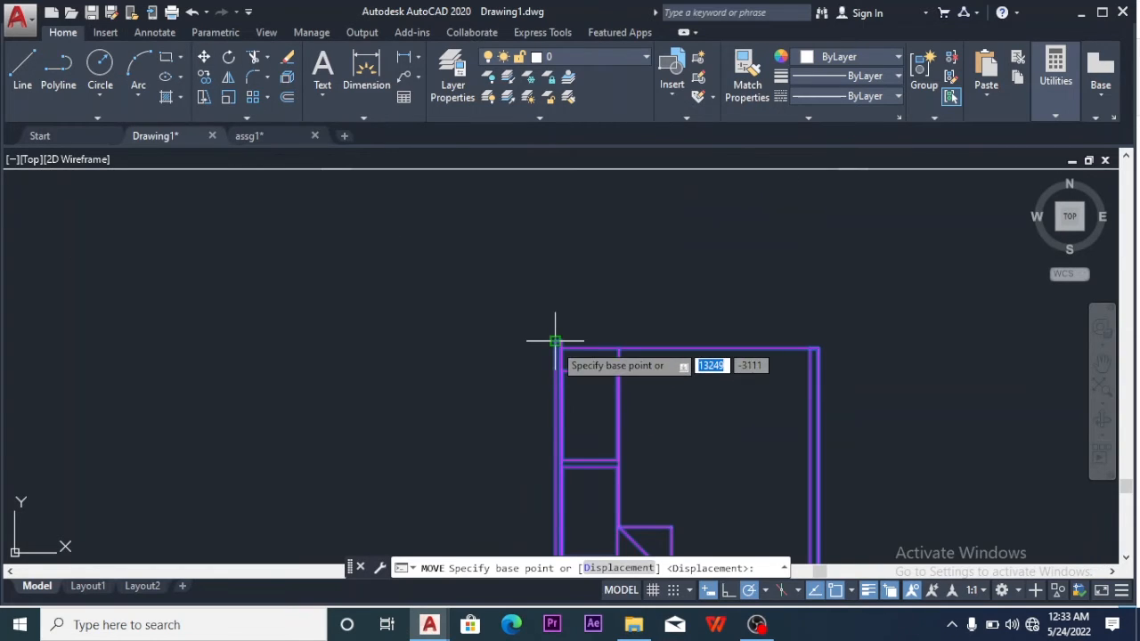
left_click(555, 341)
scroll(552, 340, "down", 8)
scroll(424, 265, "up", 4)
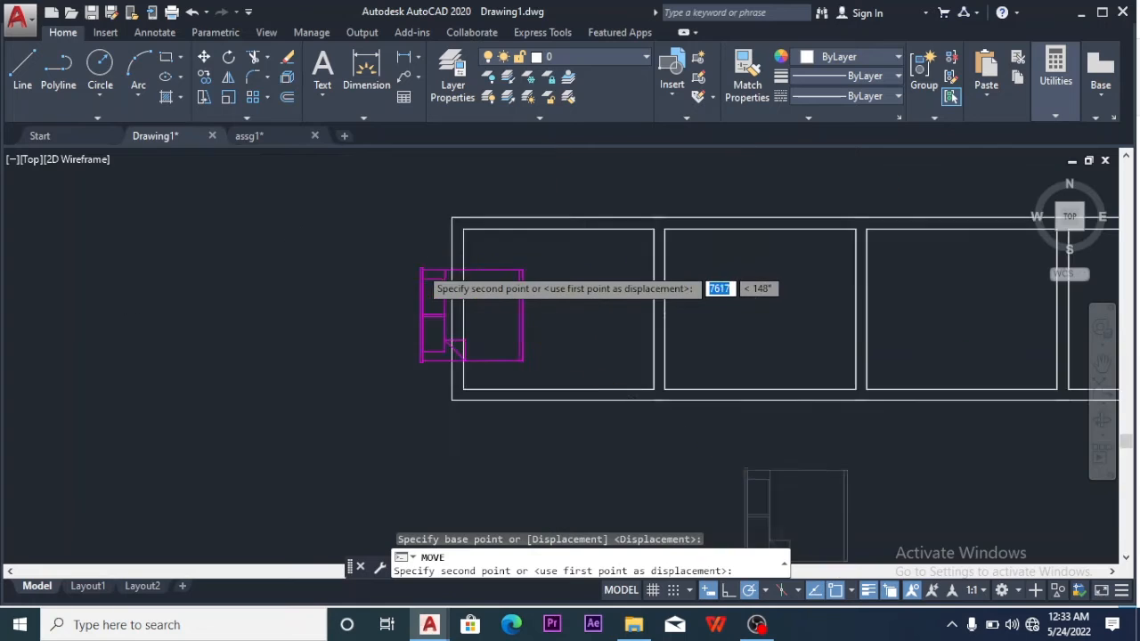
scroll(423, 268, "up", 2)
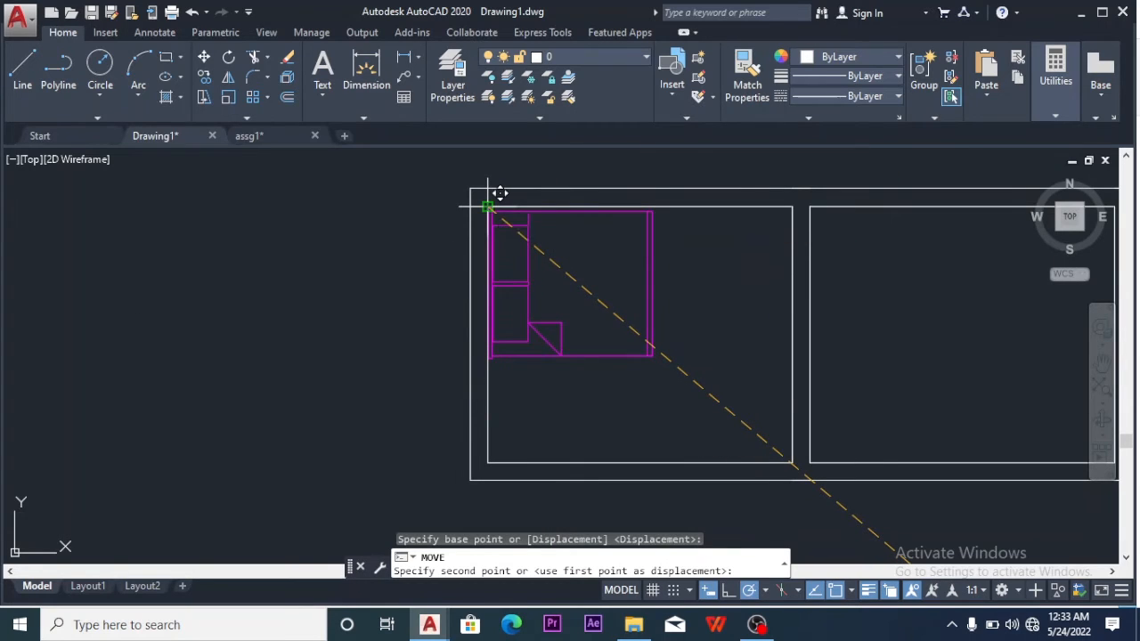
left_click(488, 206)
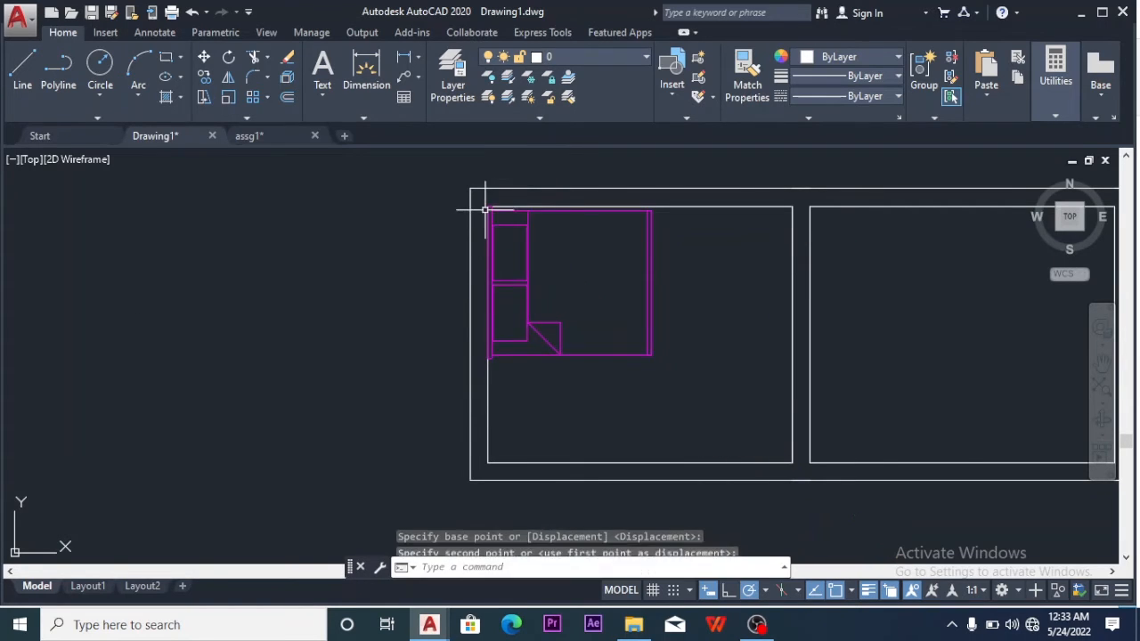
scroll(503, 232, "down", 7)
Move the small two-part block into the first room, then undo that move
left_click(712, 343)
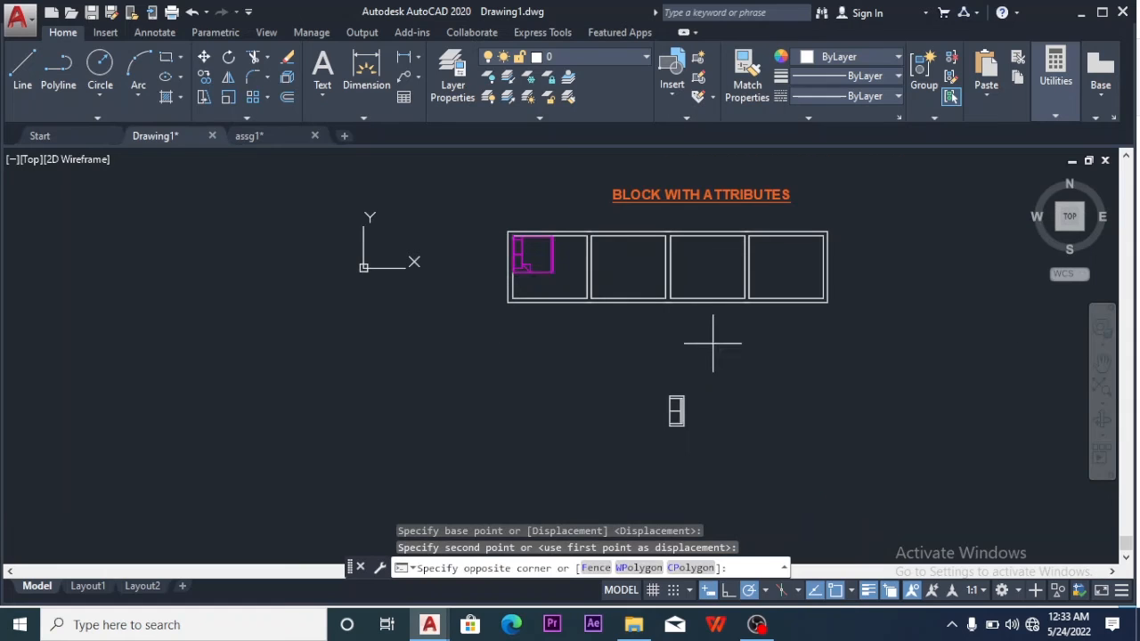
left_click(657, 488)
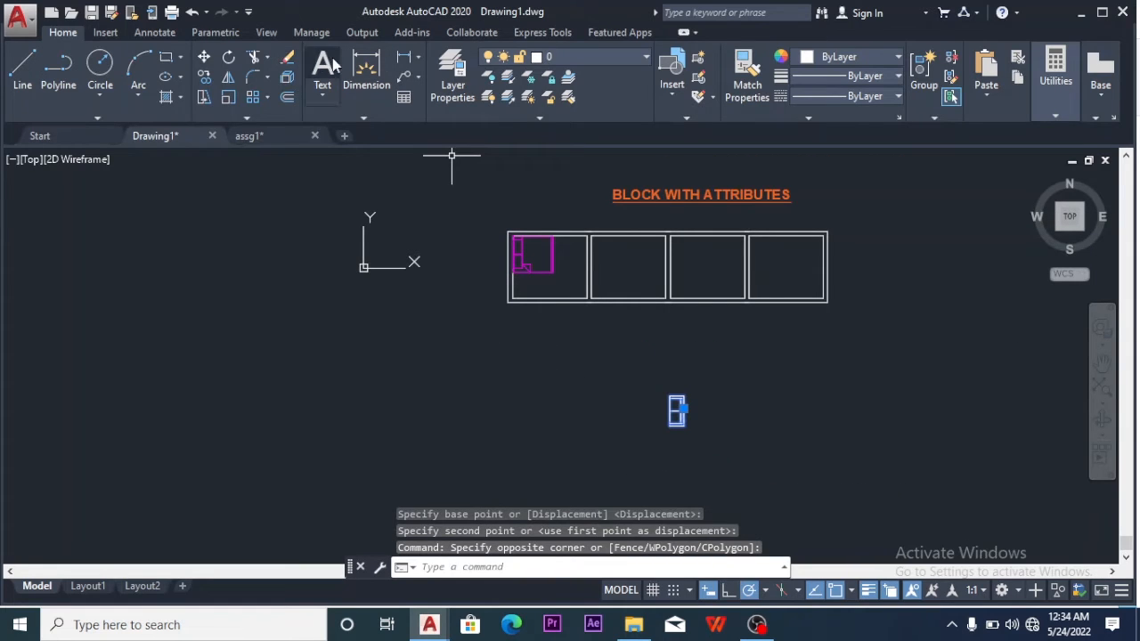
left_click(205, 58)
scroll(677, 410, "up", 2)
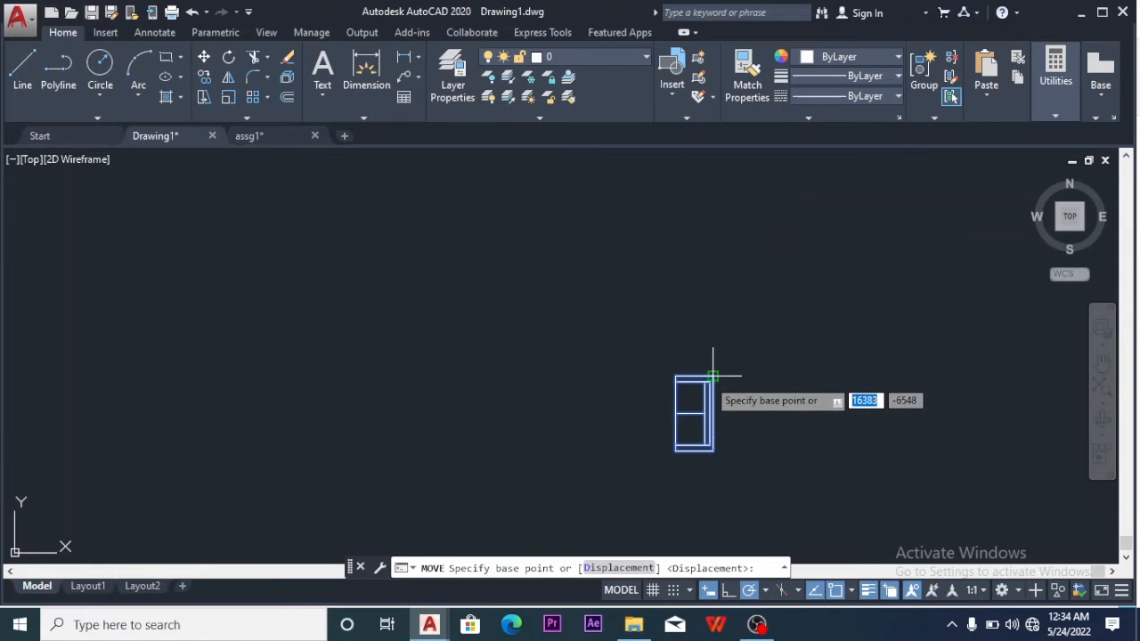
left_click(718, 375)
scroll(697, 384, "down", 6)
scroll(674, 320, "up", 8)
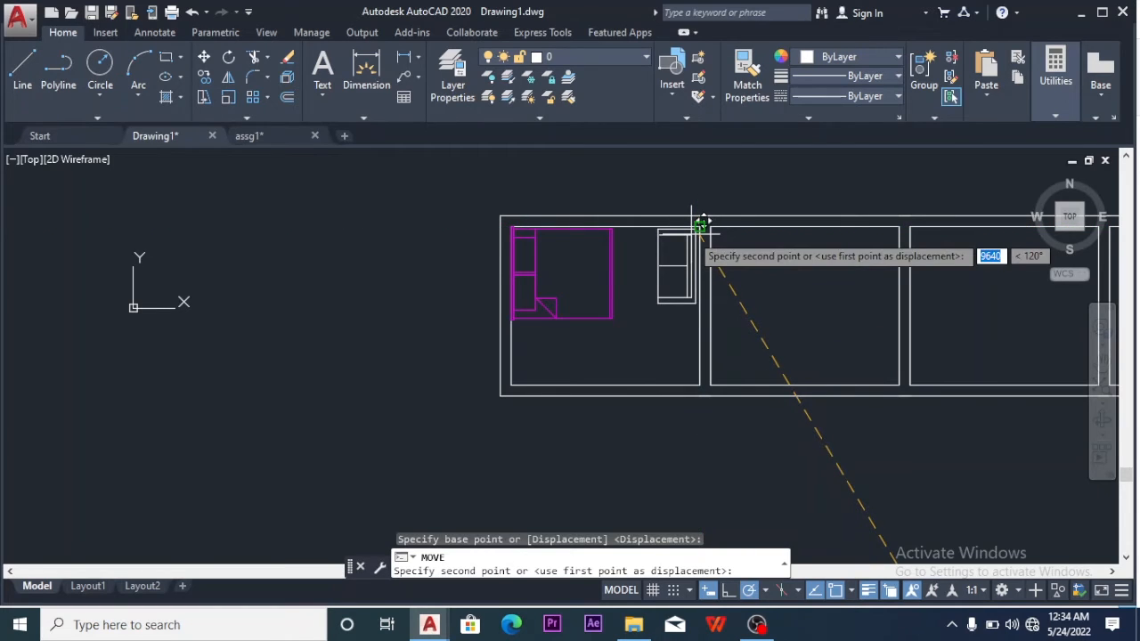
left_click(700, 224)
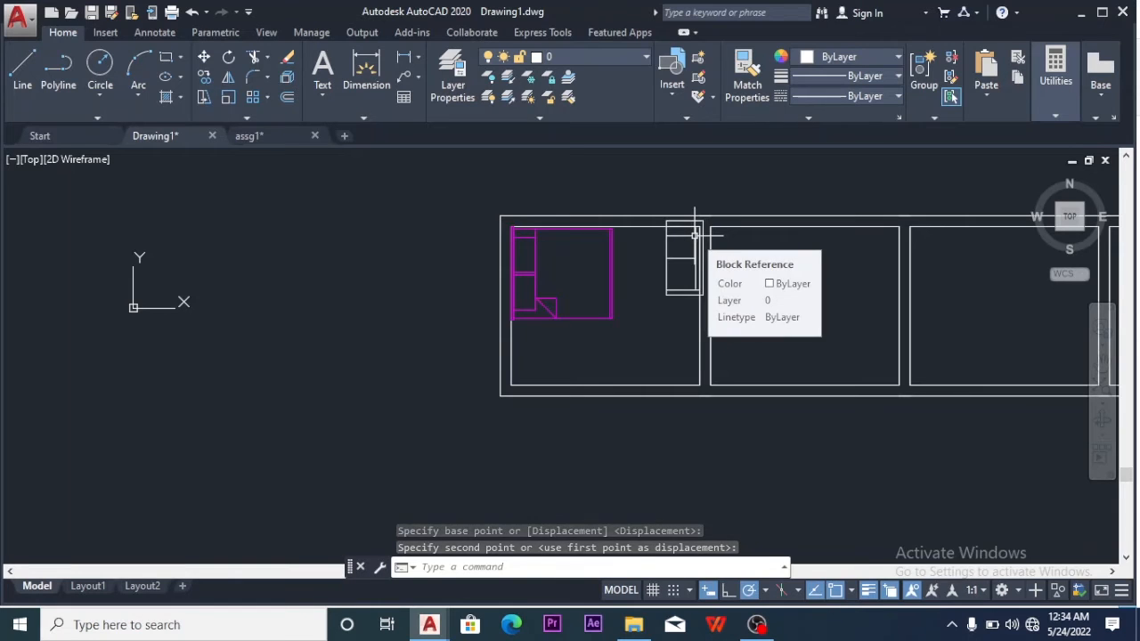
key("ctrl+z")
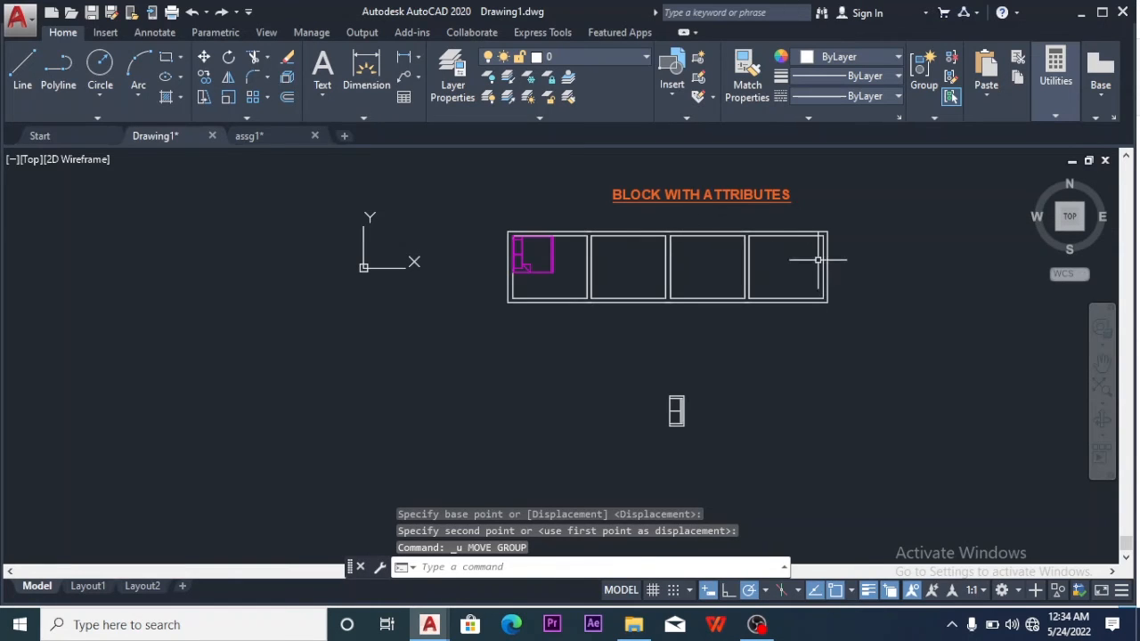
Move the small two-part block again, placing it in the first room beside the furniture
scroll(732, 420, "up", 2)
left_click(662, 308)
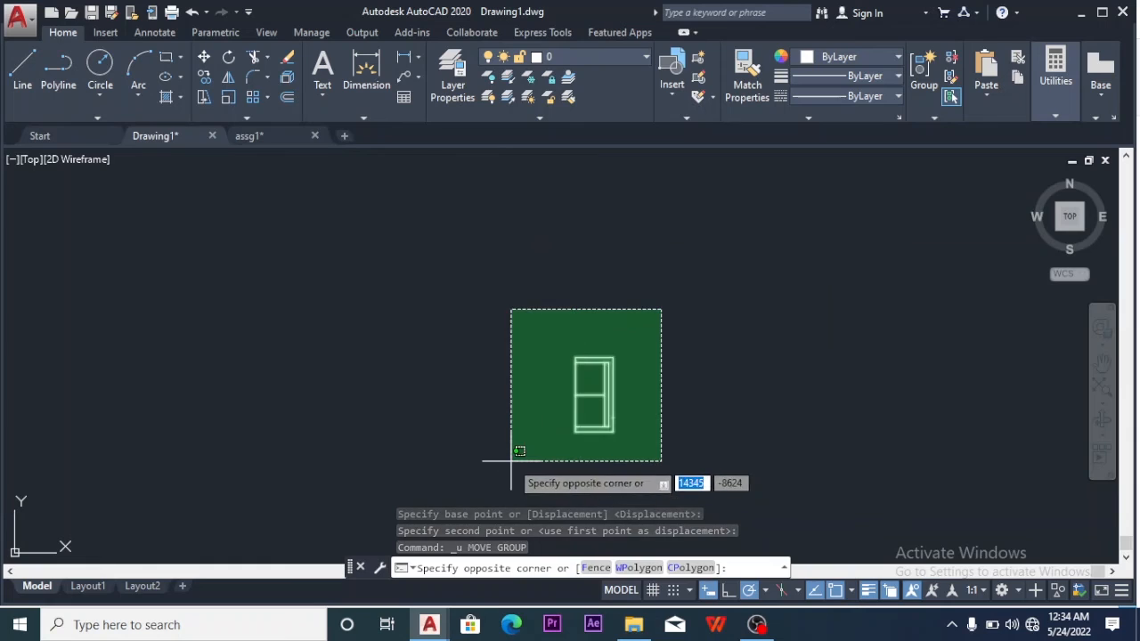
left_click(510, 460)
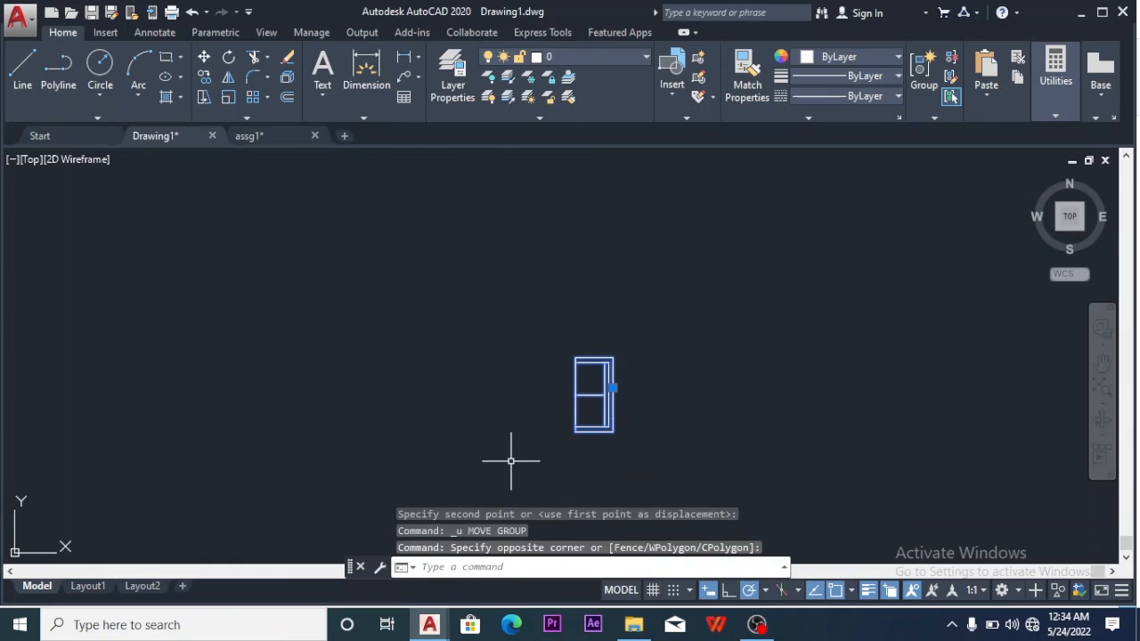
left_click(203, 61)
scroll(641, 377, "up", 5)
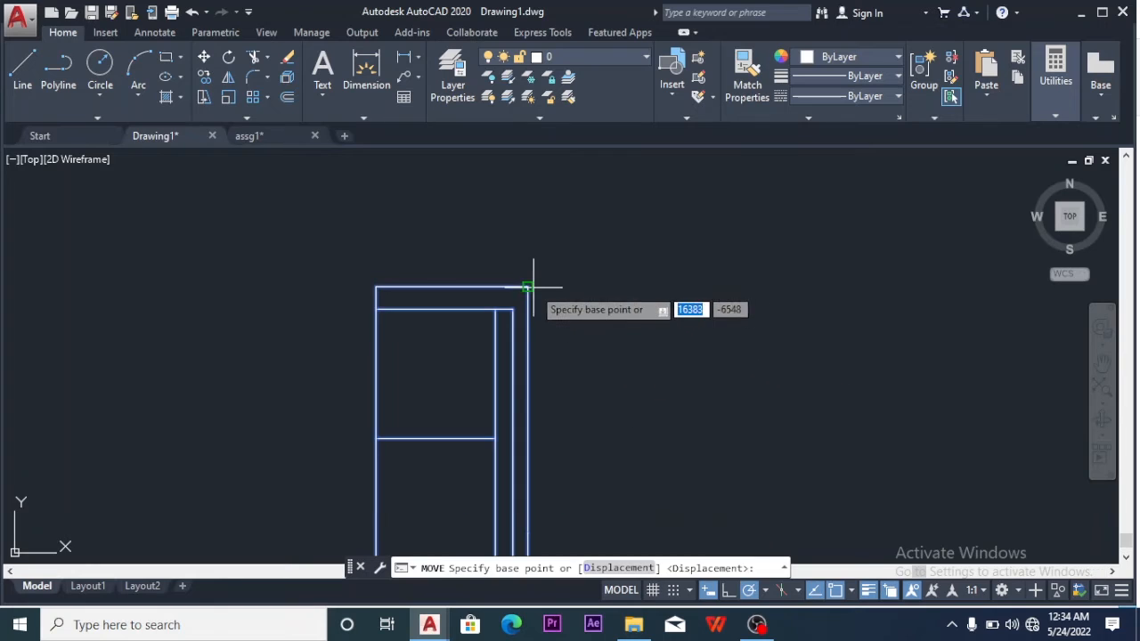
left_click(527, 287)
scroll(543, 285, "down", 9)
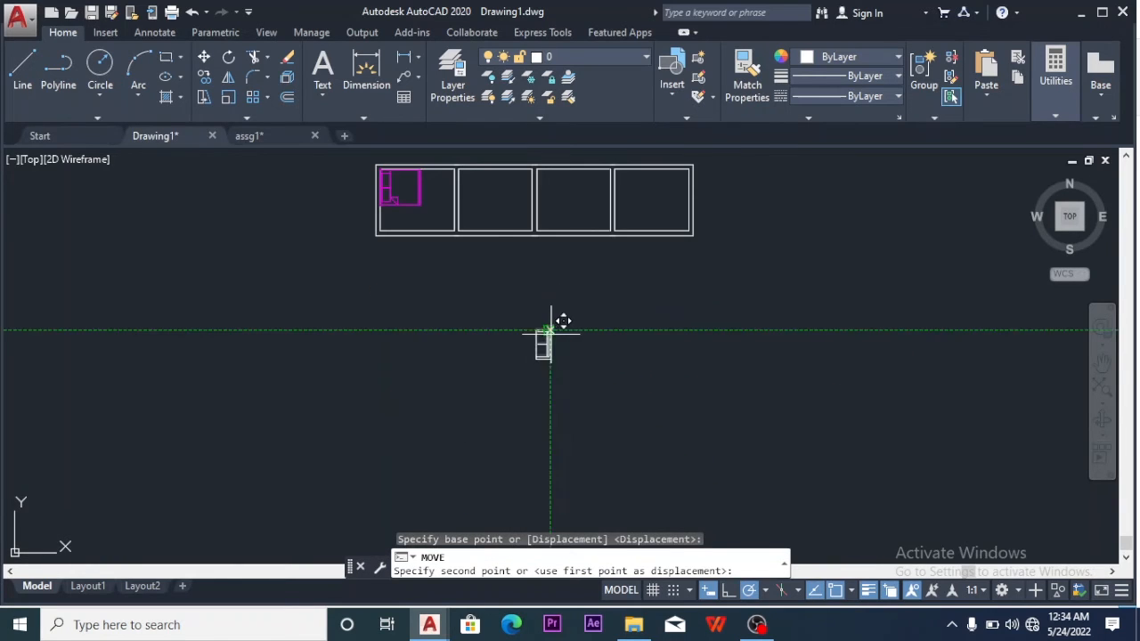
scroll(454, 182, "up", 4)
scroll(461, 160, "up", 2)
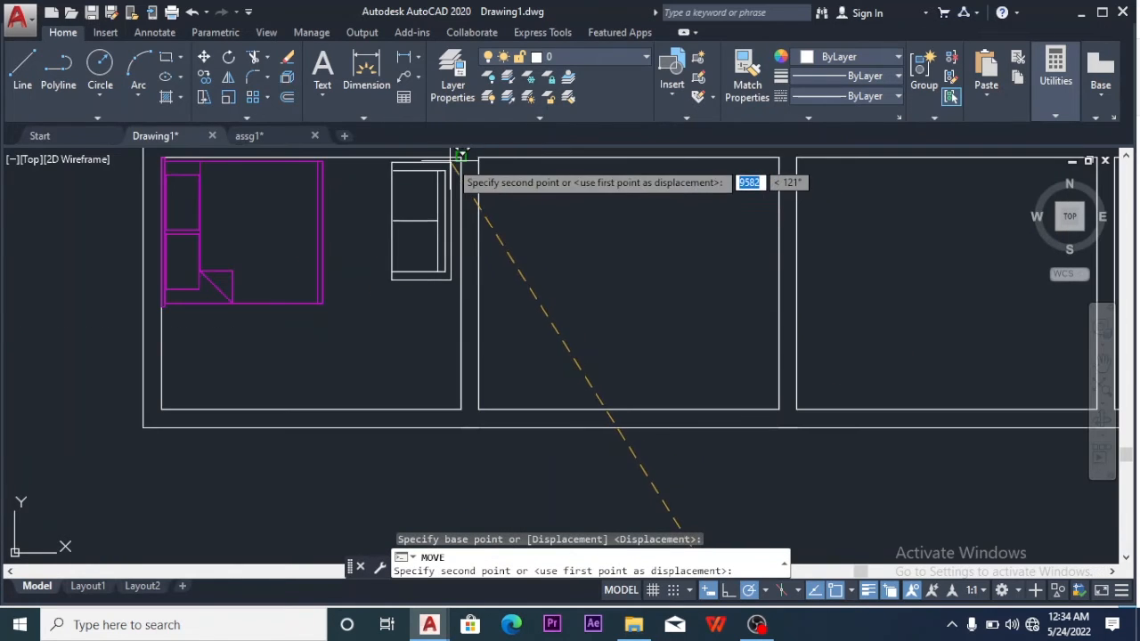
left_click(460, 157)
scroll(603, 287, "down", 8)
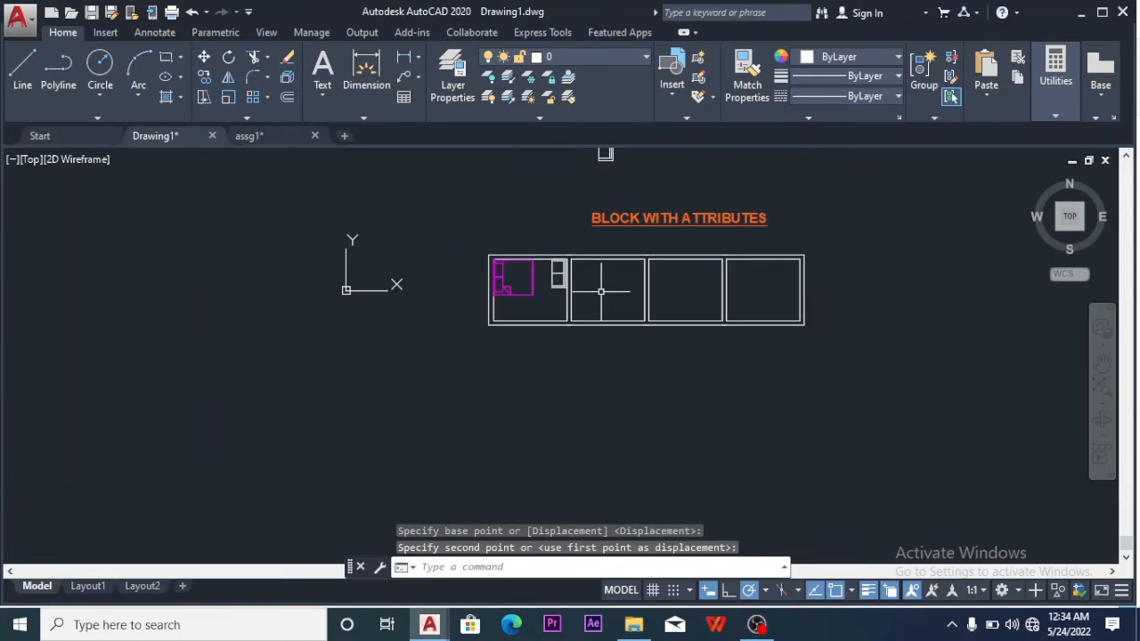
left_click(673, 95)
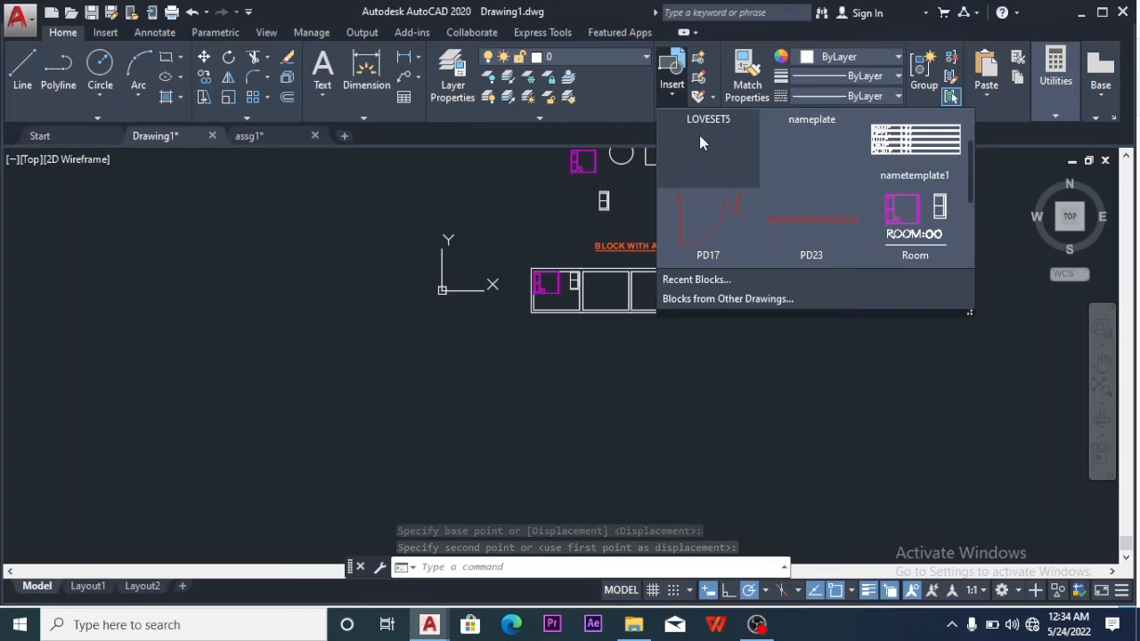
scroll(921, 249, "down", 1)
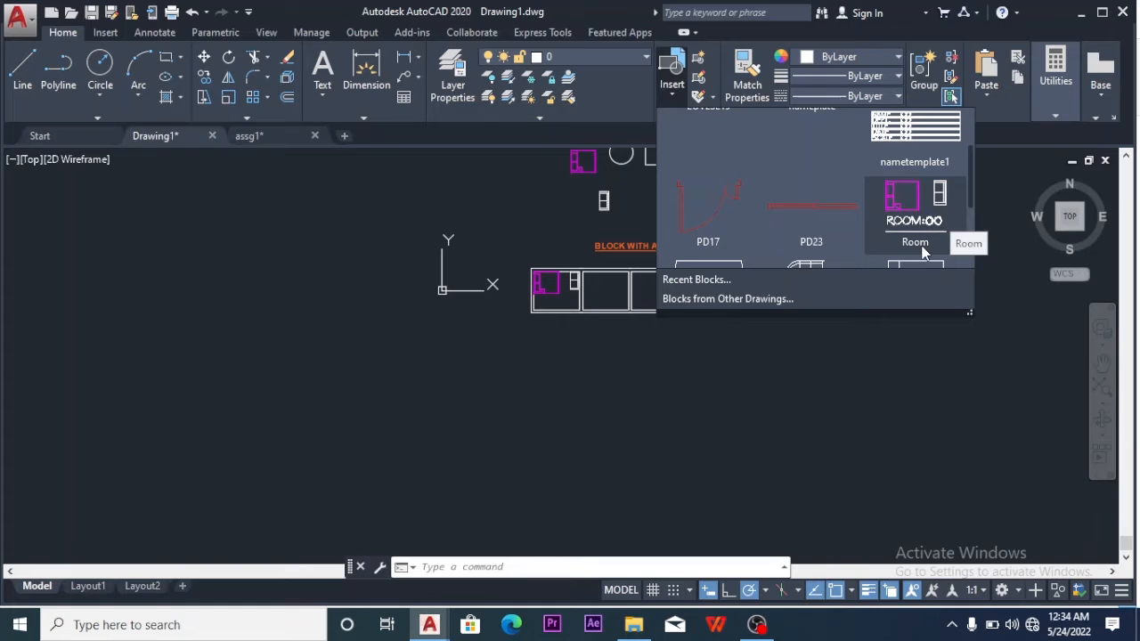
scroll(915, 158, "down", 2)
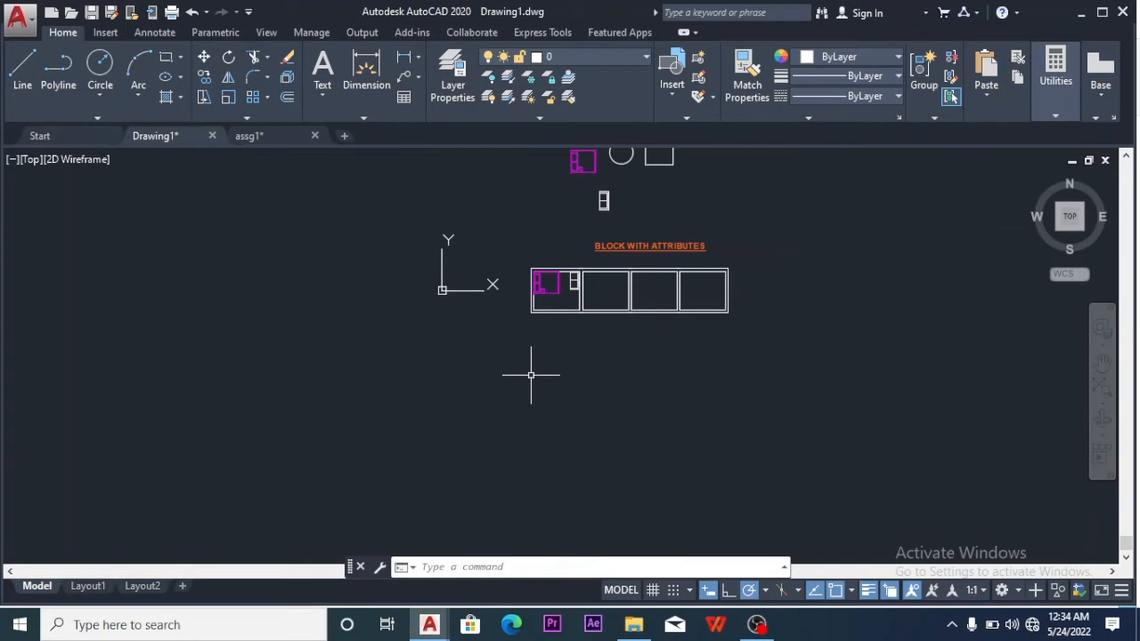
type("pur")
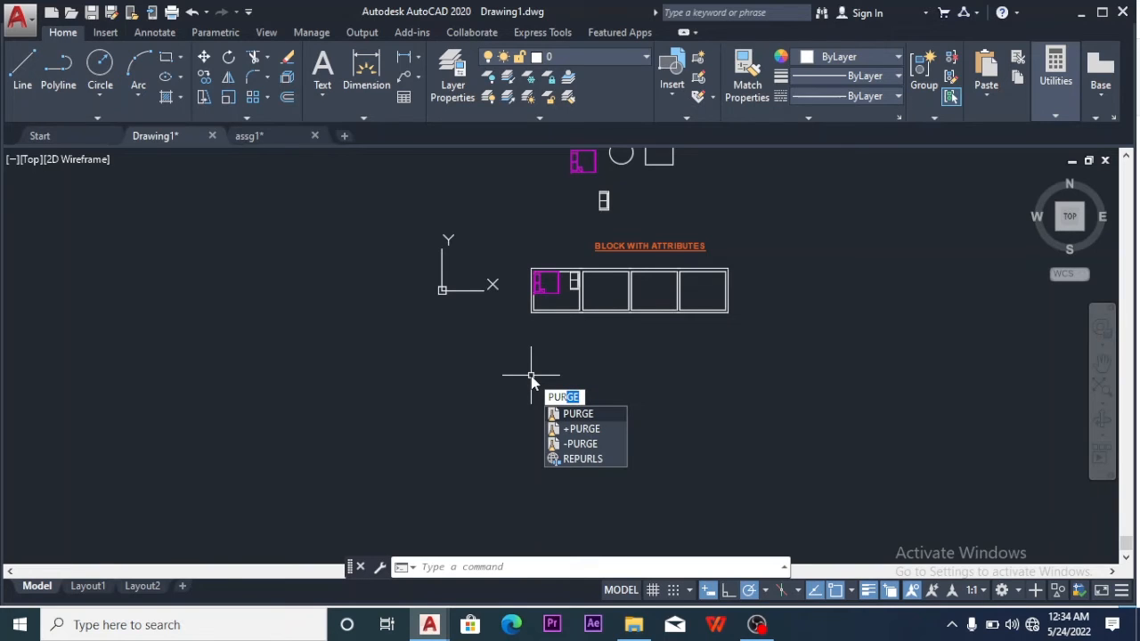
Purge unused blocks such as _Open90 and nametemplate1 while keeping _ArchTick
key("Return")
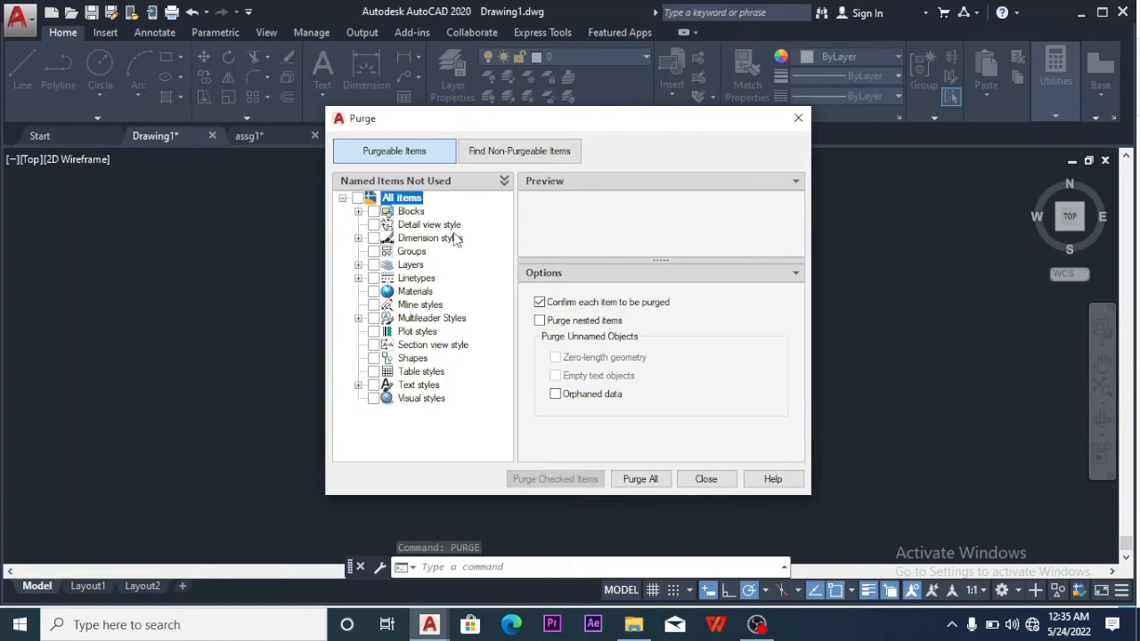
left_click(411, 213)
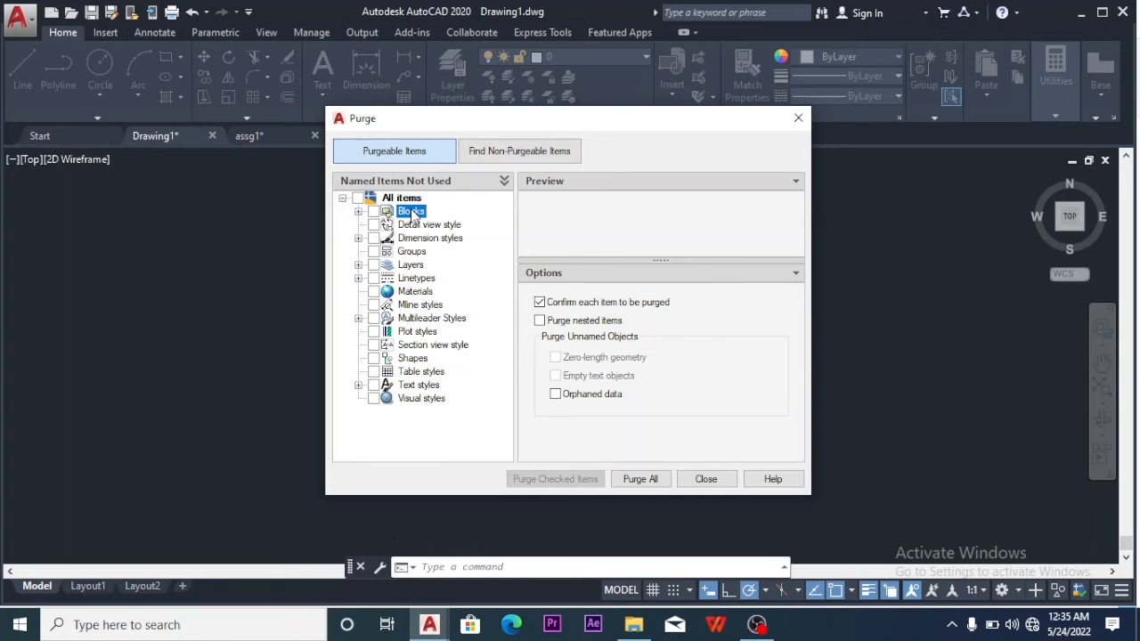
left_click(358, 212)
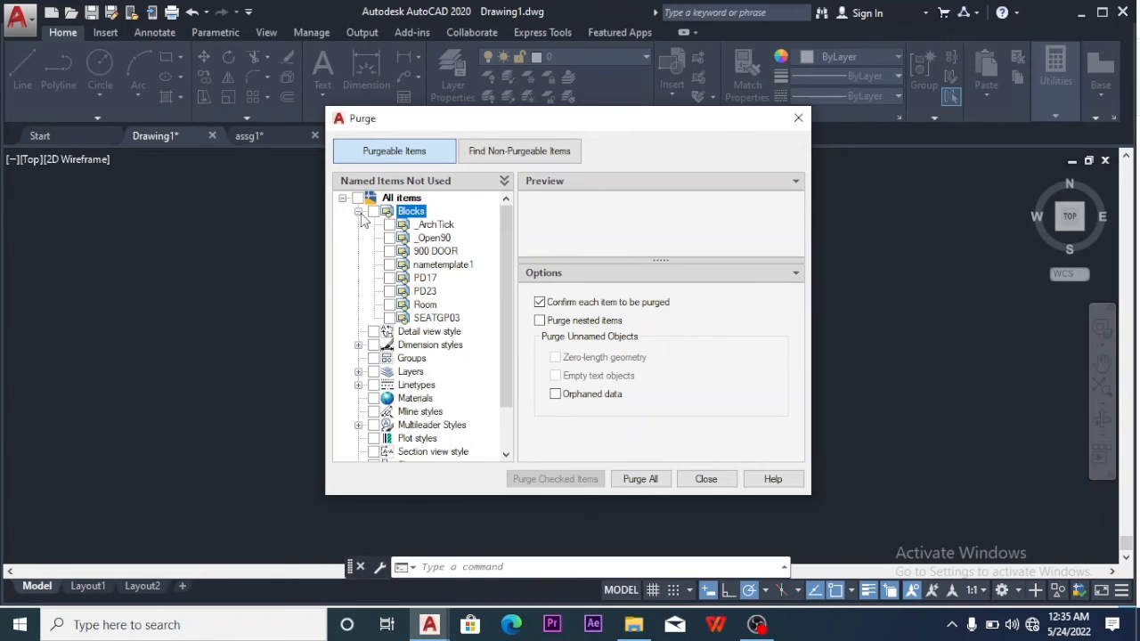
left_click(442, 265)
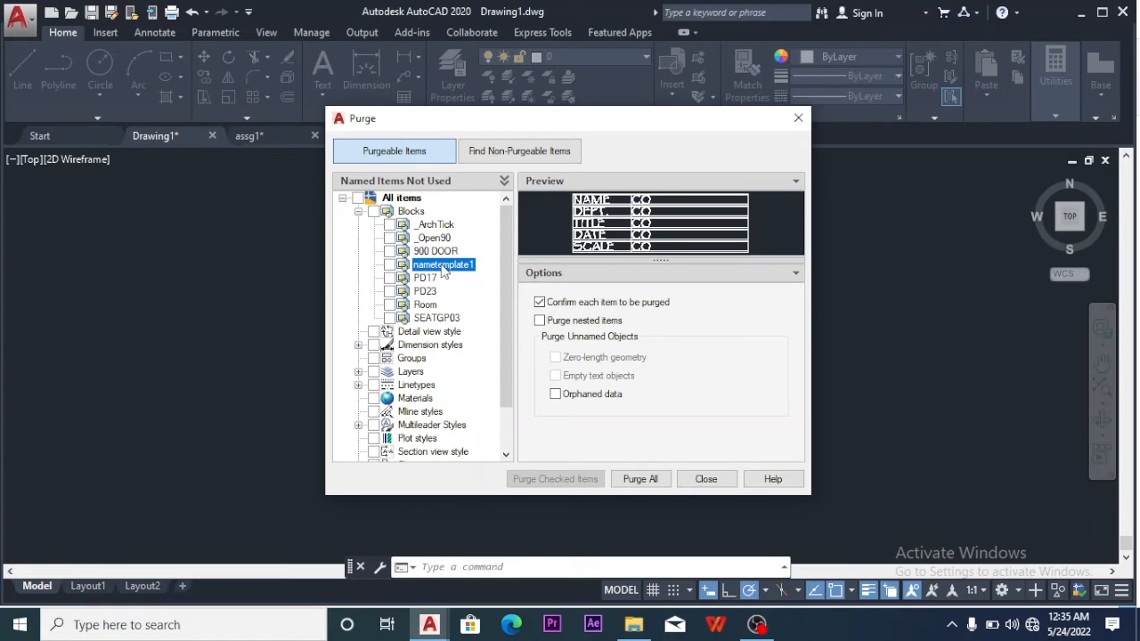
left_click(643, 479)
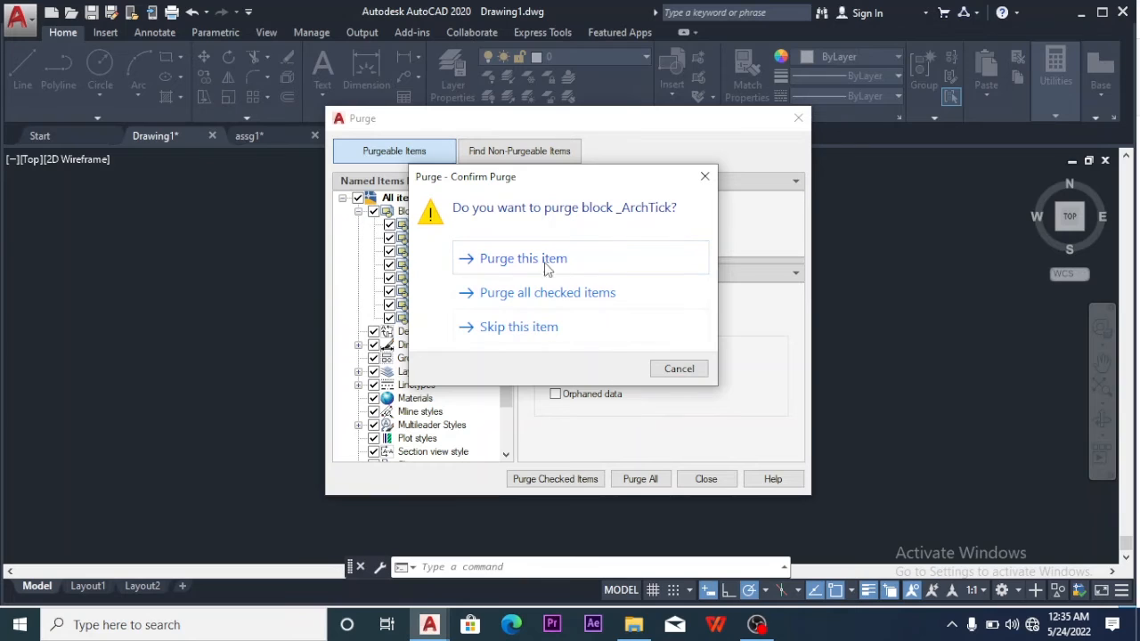
left_click(503, 329)
left_click(537, 267)
left_click(541, 294)
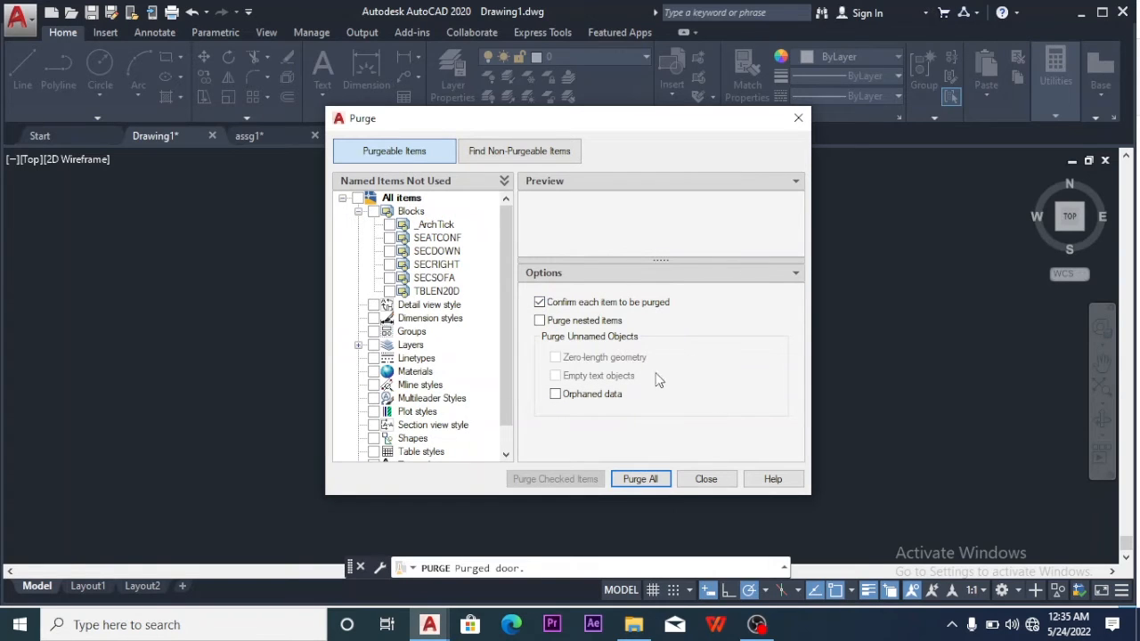
left_click(797, 118)
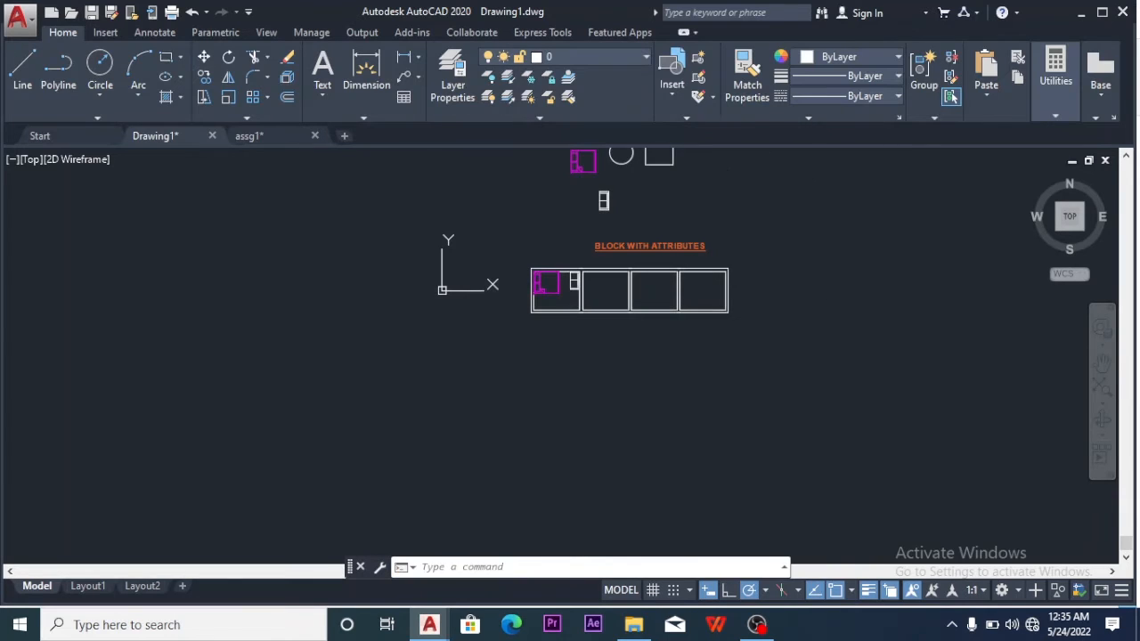
left_click(678, 95)
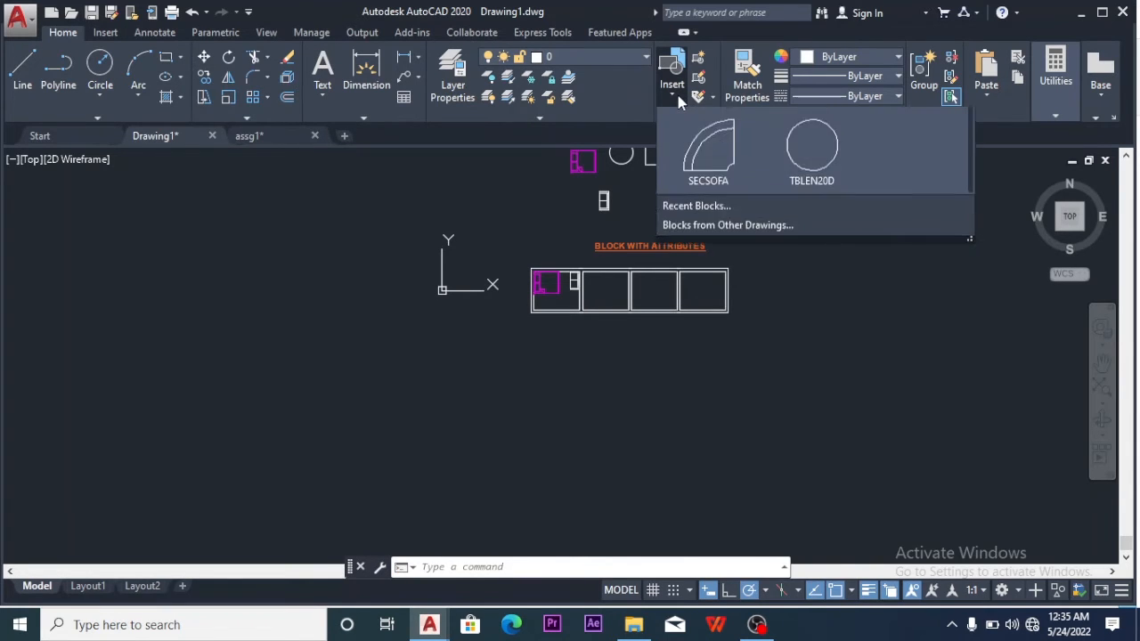
scroll(806, 208, "up", 1)
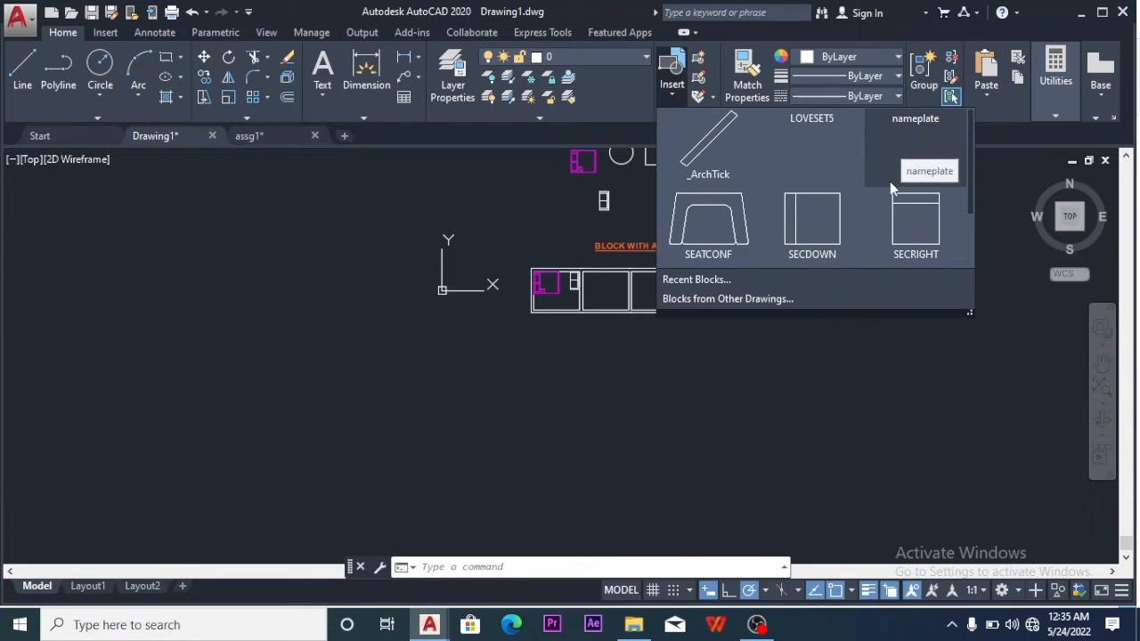
scroll(873, 184, "down", 1)
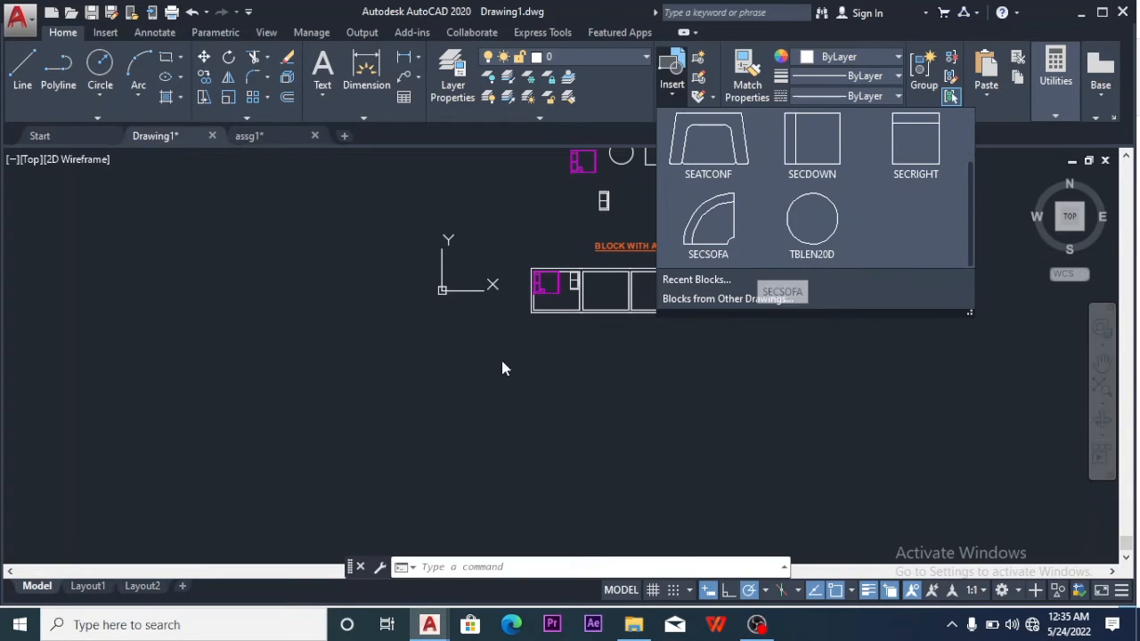
left_click(494, 360)
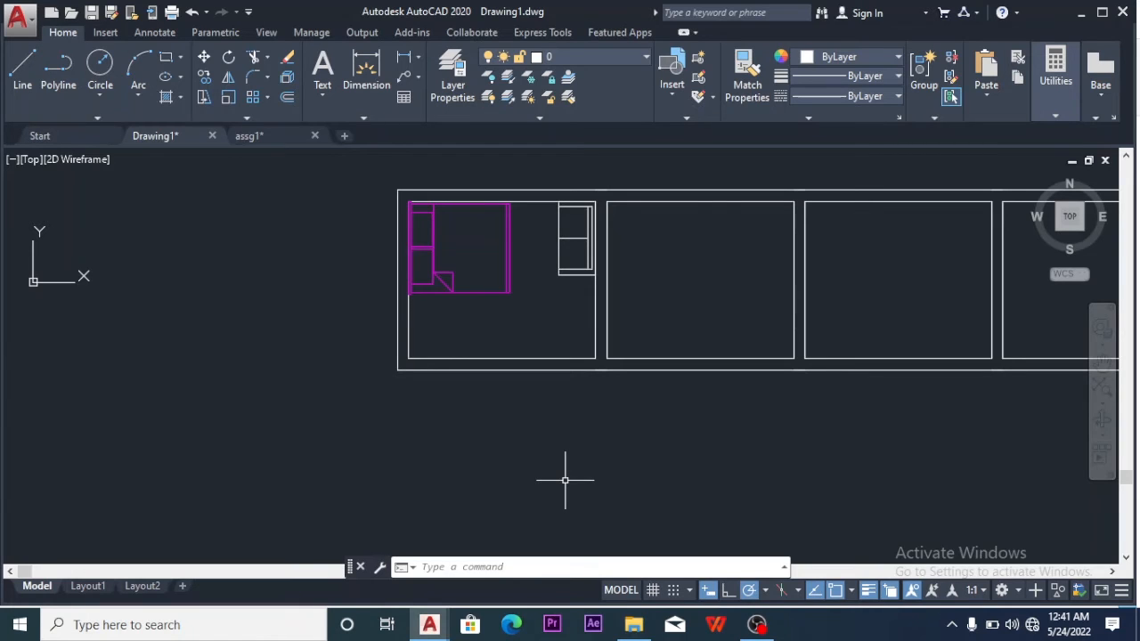
Create a multiline text box in the first room and type ROOM and NO on two lines
type("R")
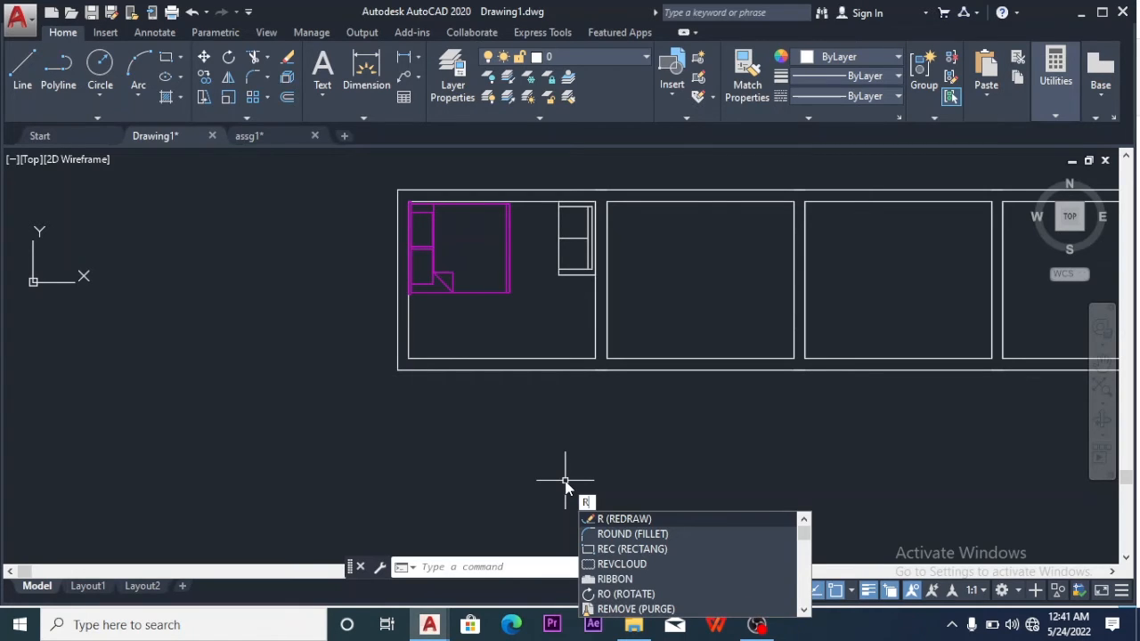
key("BackSpace")
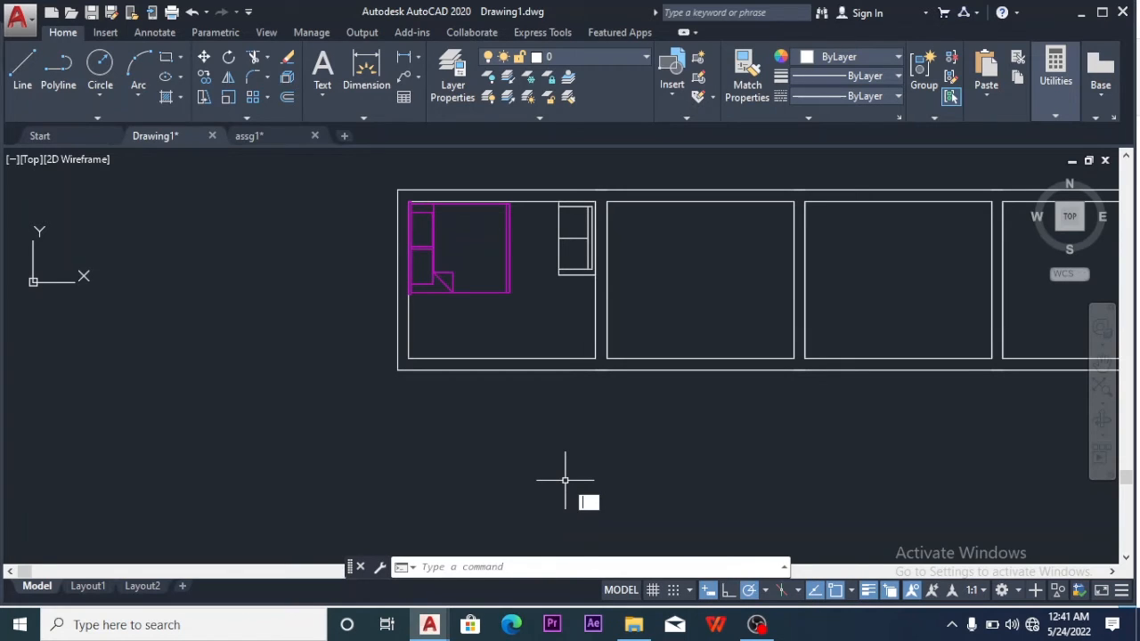
key("Escape")
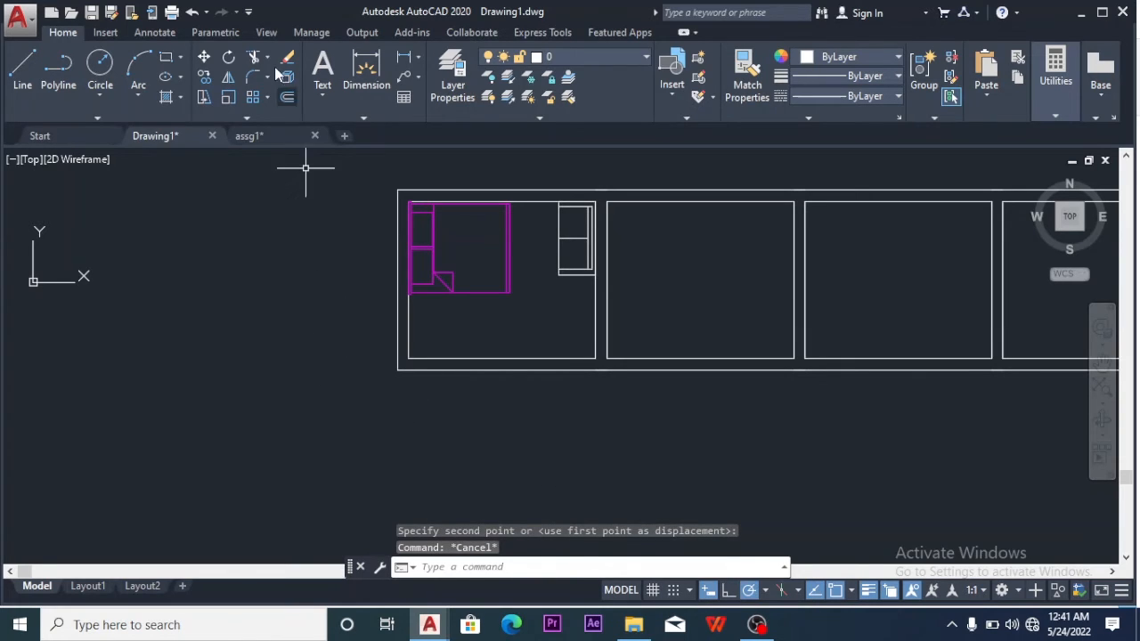
left_click(316, 70)
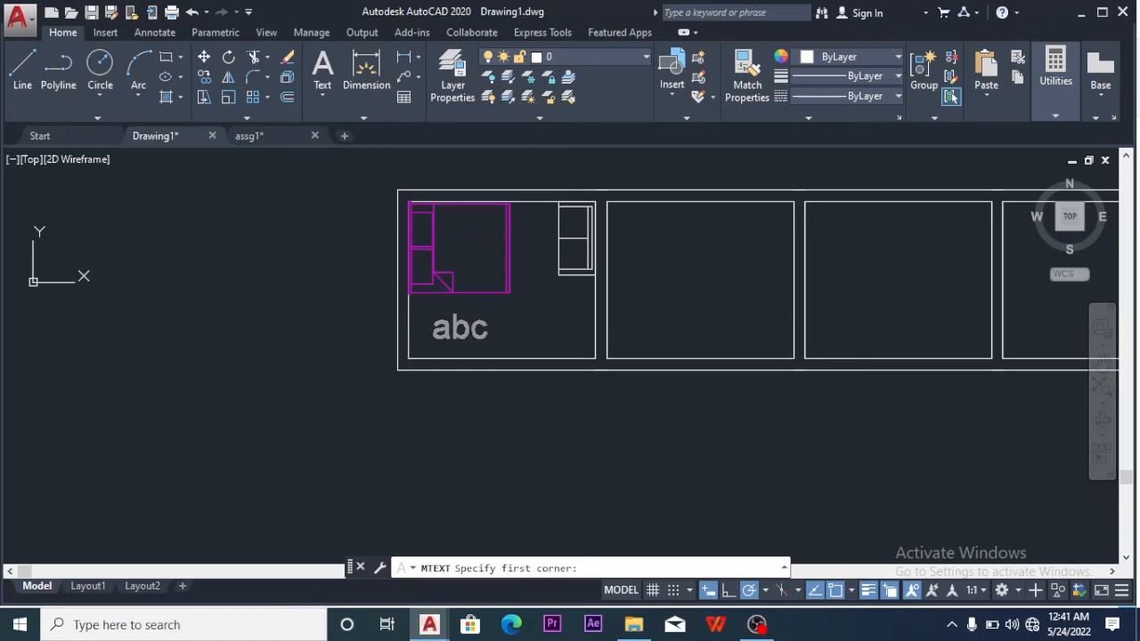
left_click(431, 314)
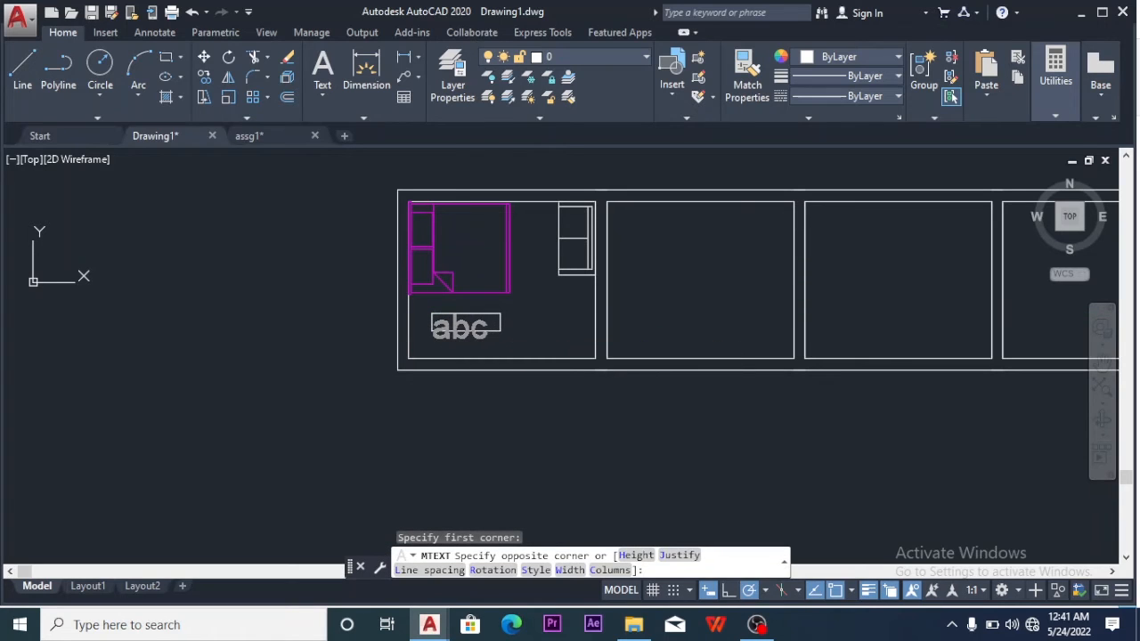
left_click(501, 337)
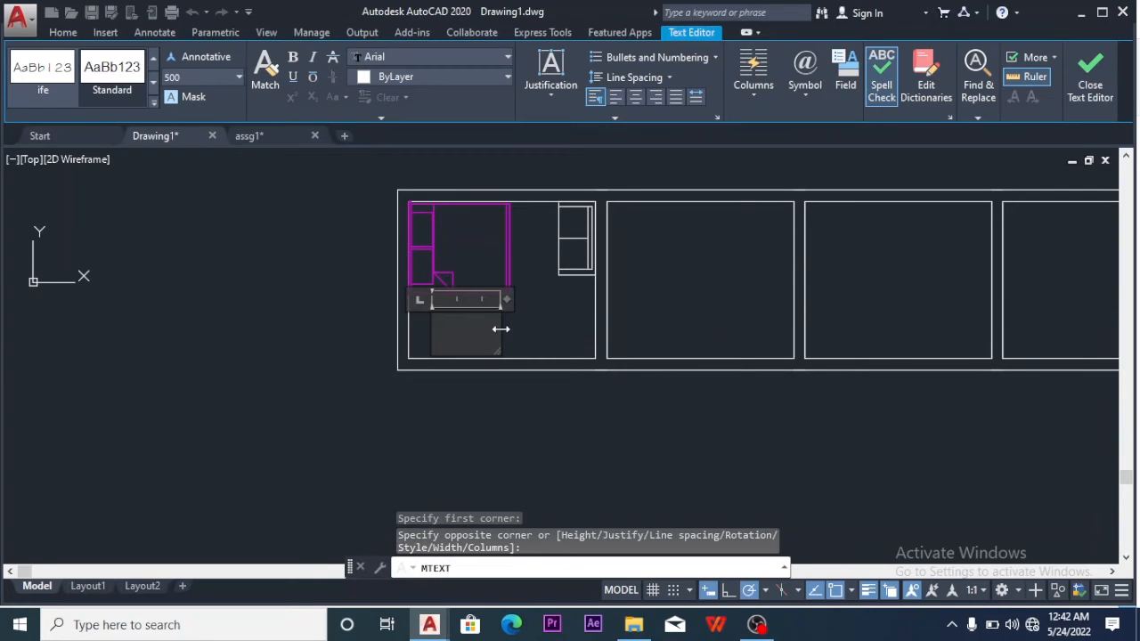
type("ROO")
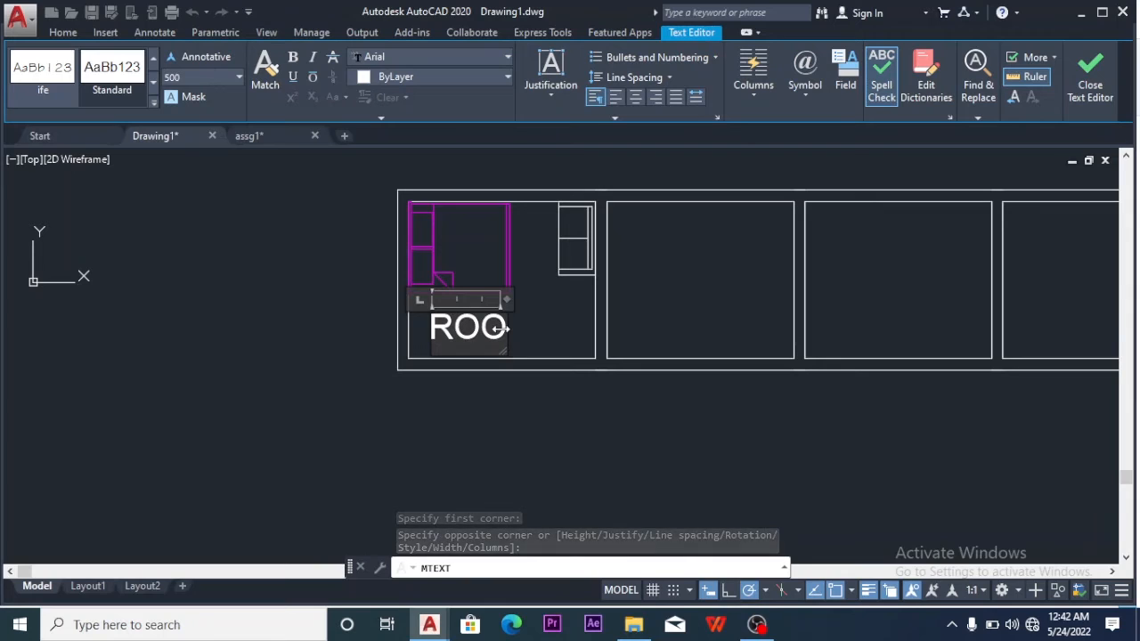
type("M")
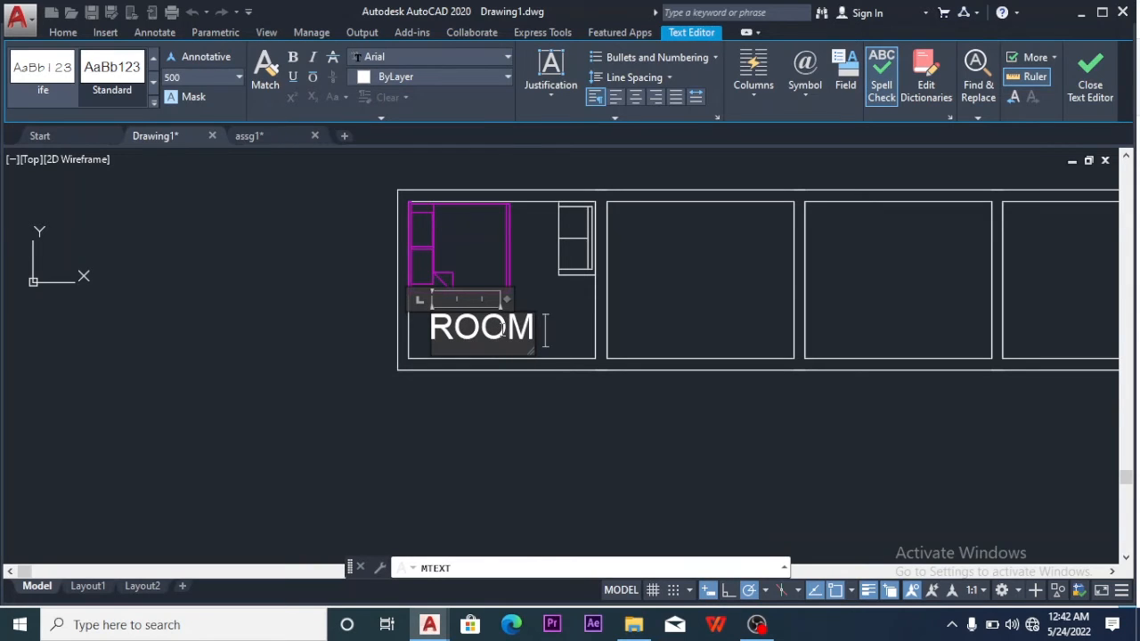
key("Return")
type("N")
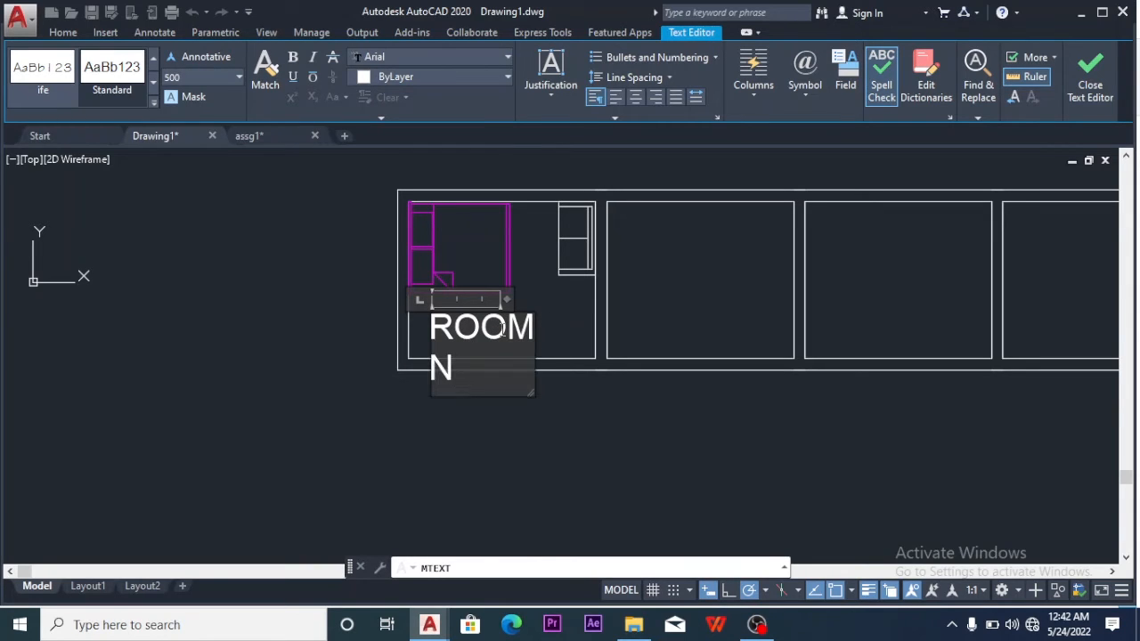
type("O")
Retype the overwritten label as ROOM / NO: on two lines
key("ctrl+a")
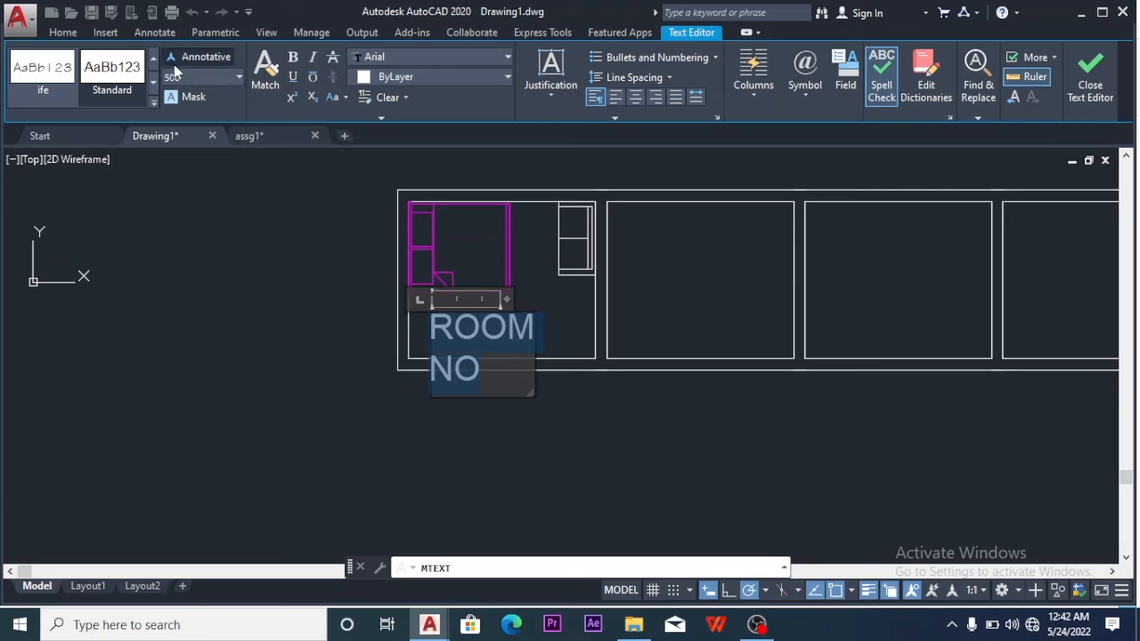
left_click(238, 76)
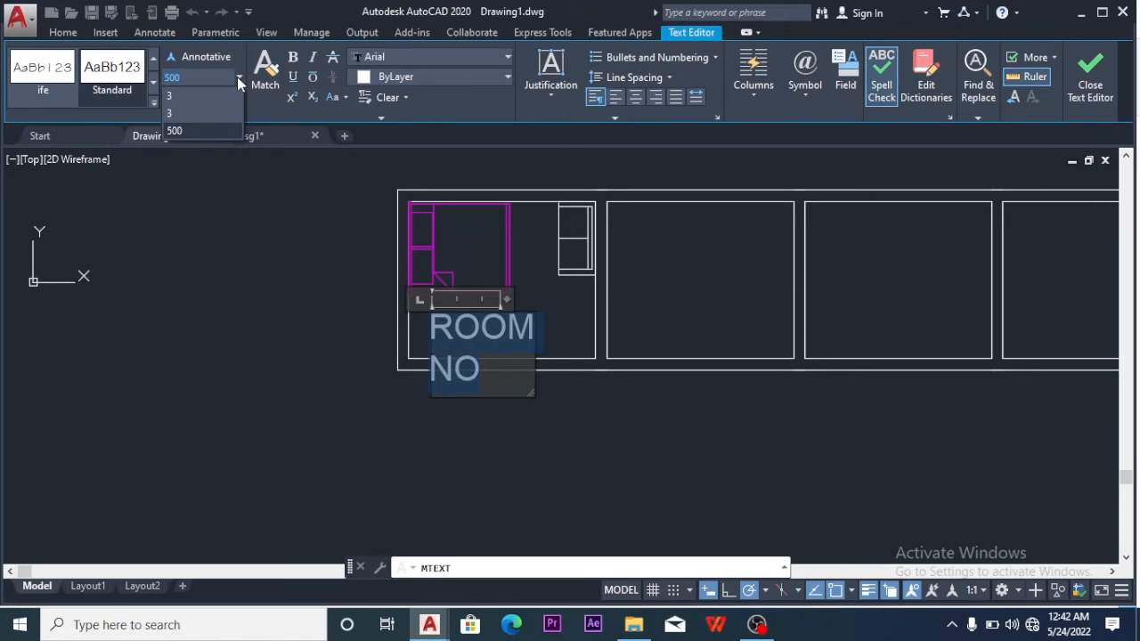
key("Escape")
type("00")
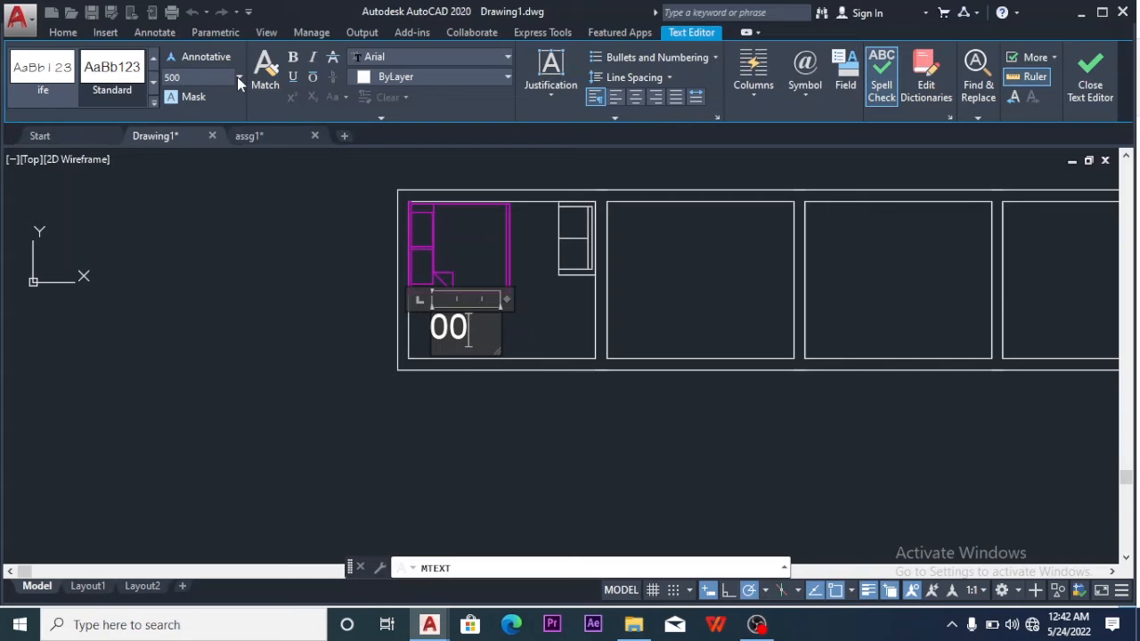
key("BackSpace")
key("BackSpace")
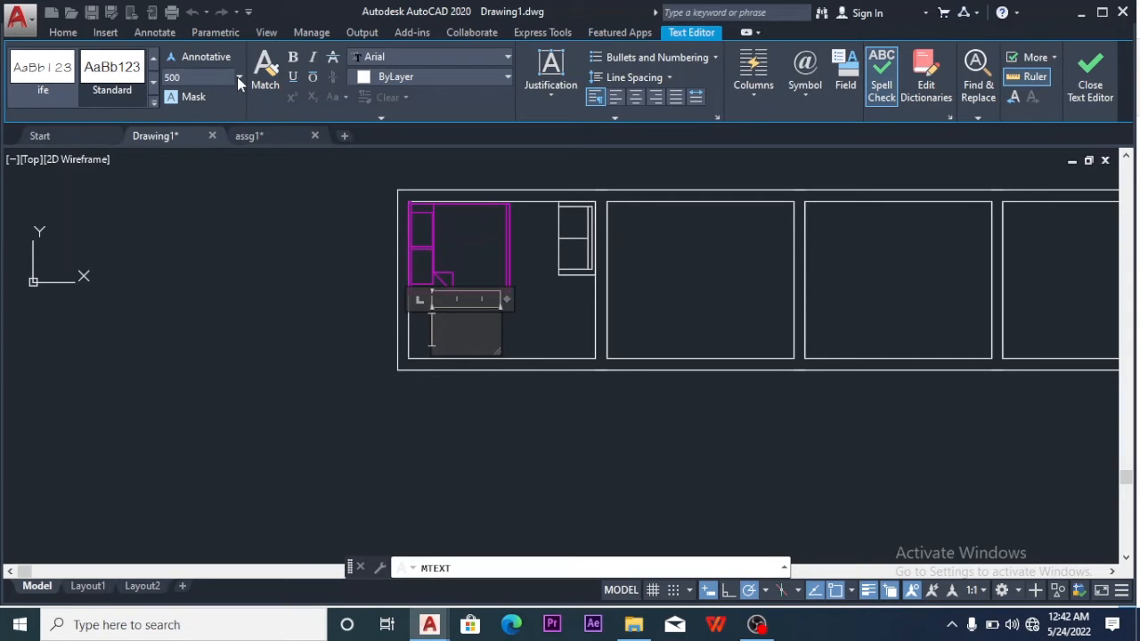
type("ROOM")
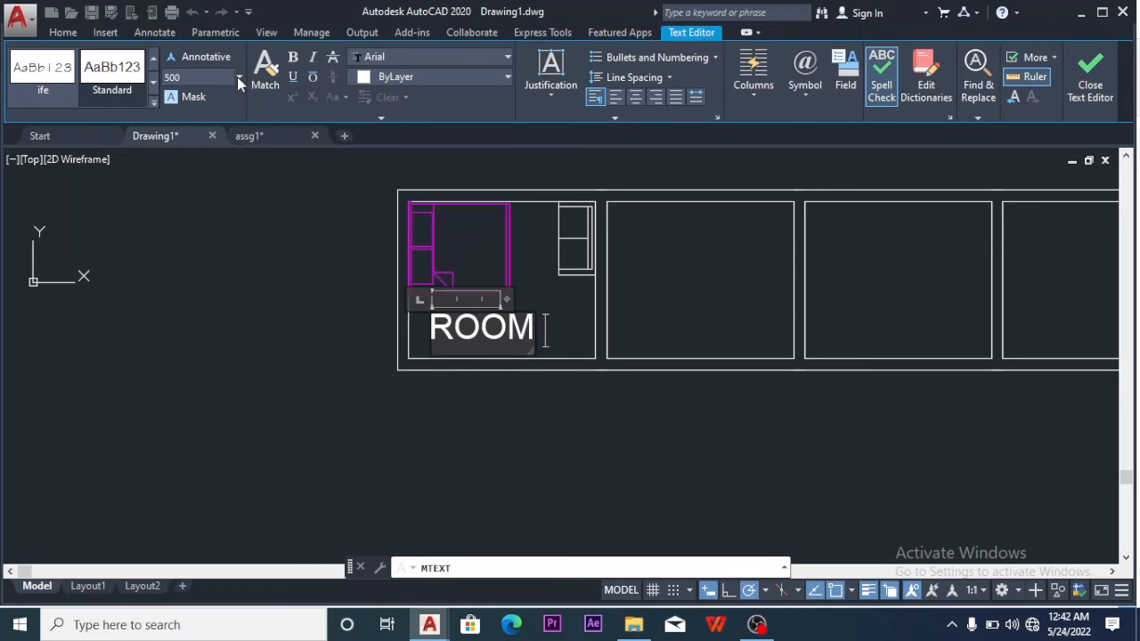
key("Return")
type("NIO")
key("BackSpace")
key("BackSpace")
type("IO")
key("BackSpace")
key("BackSpace")
type("O")
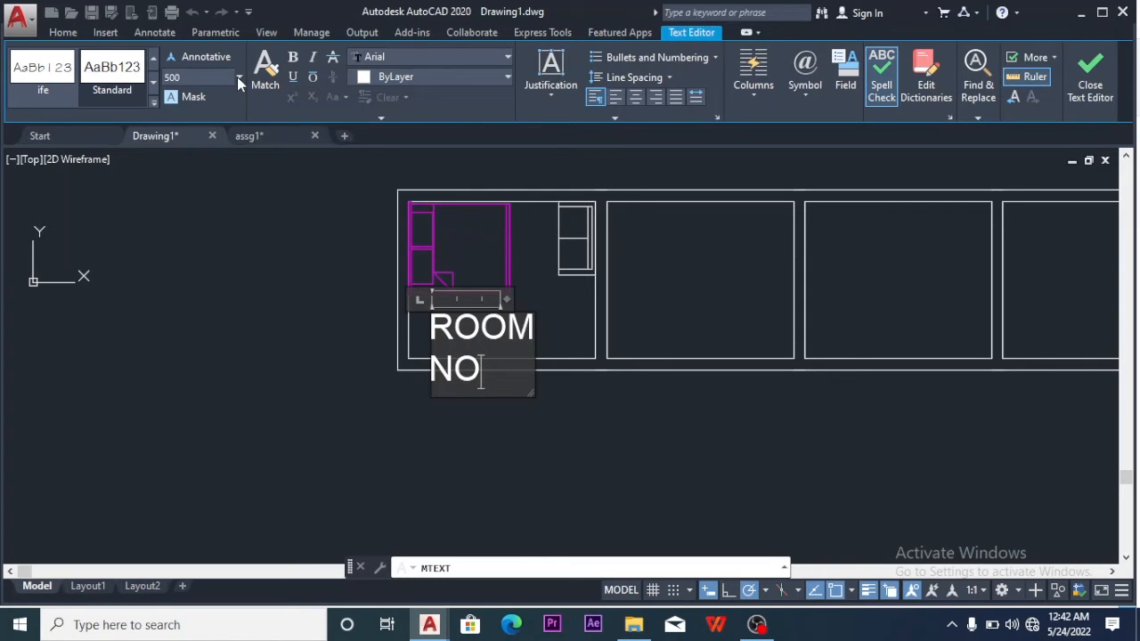
type(":")
Set the ROOM NO: label's text height to 300
key("ctrl+a")
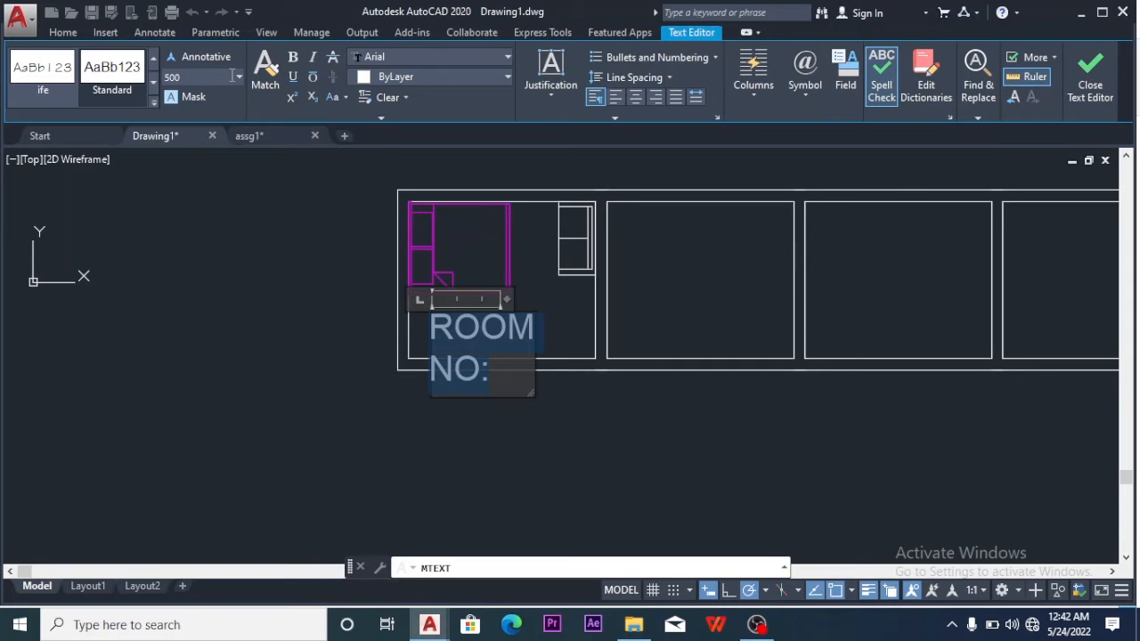
left_click(237, 78)
left_click(216, 77)
key("Return")
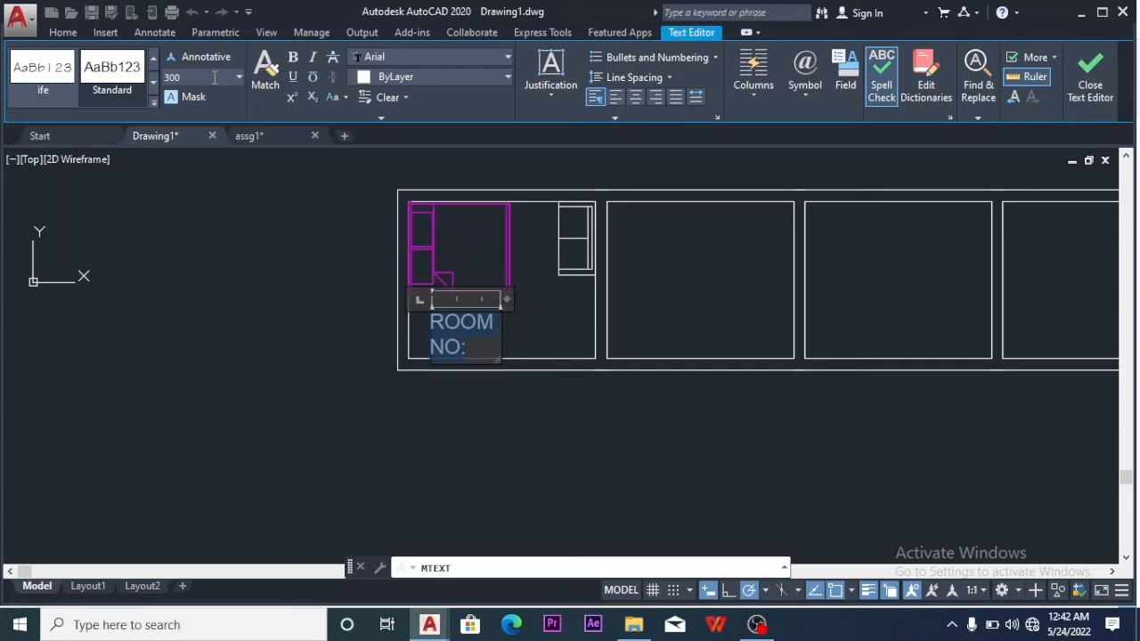
Close the text editor and widen the label's box so it fits on one line
left_click(525, 323)
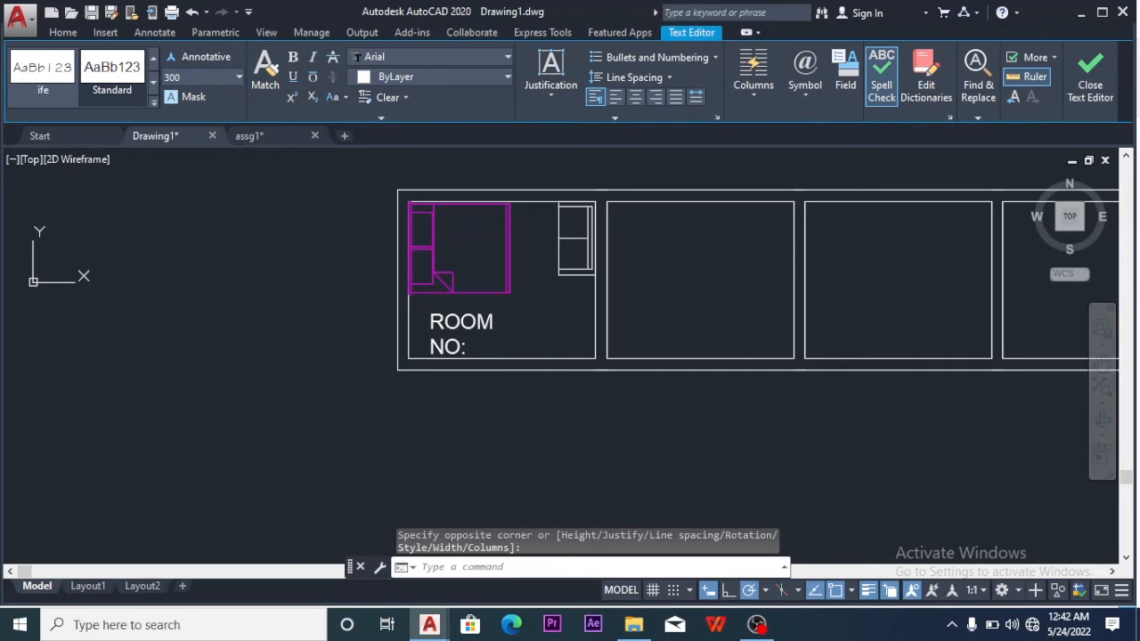
left_click(454, 321)
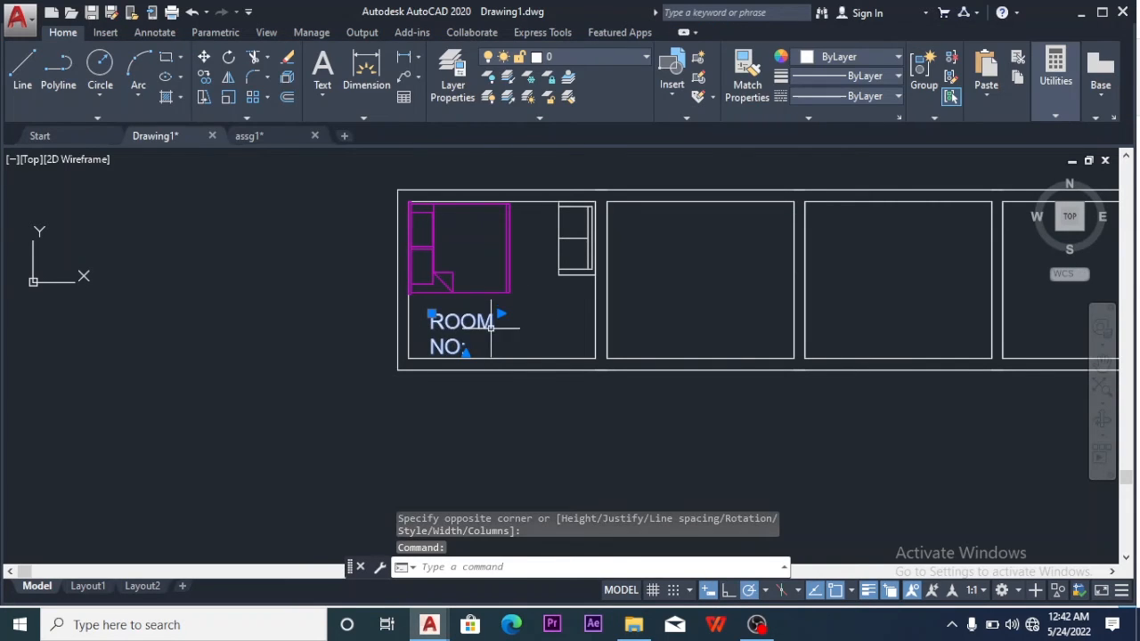
left_click(501, 313)
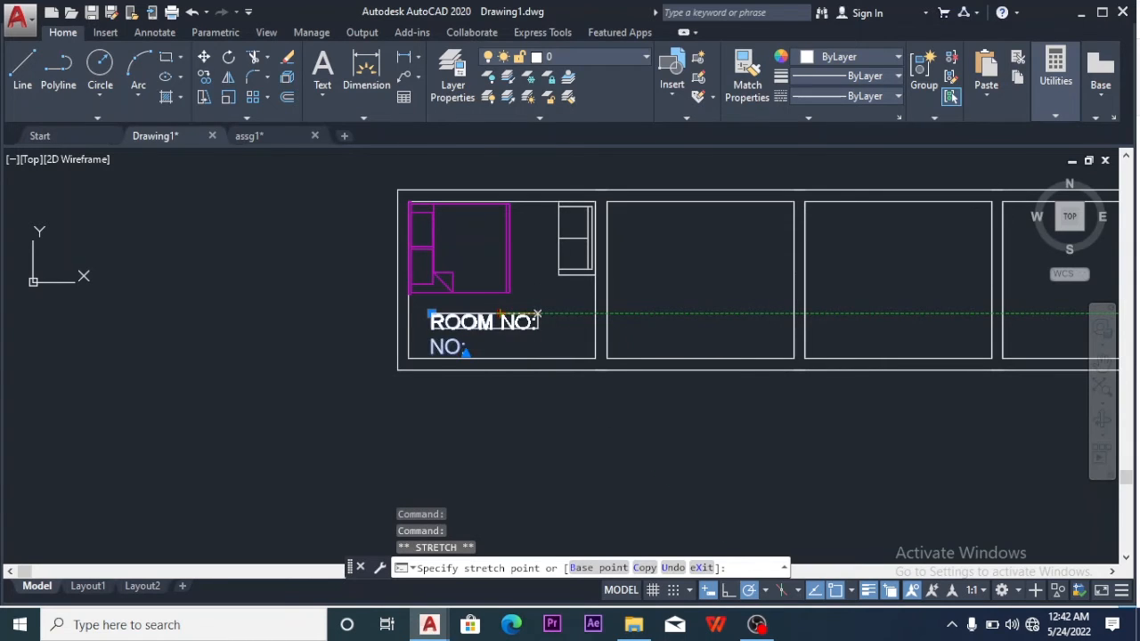
left_click(539, 315)
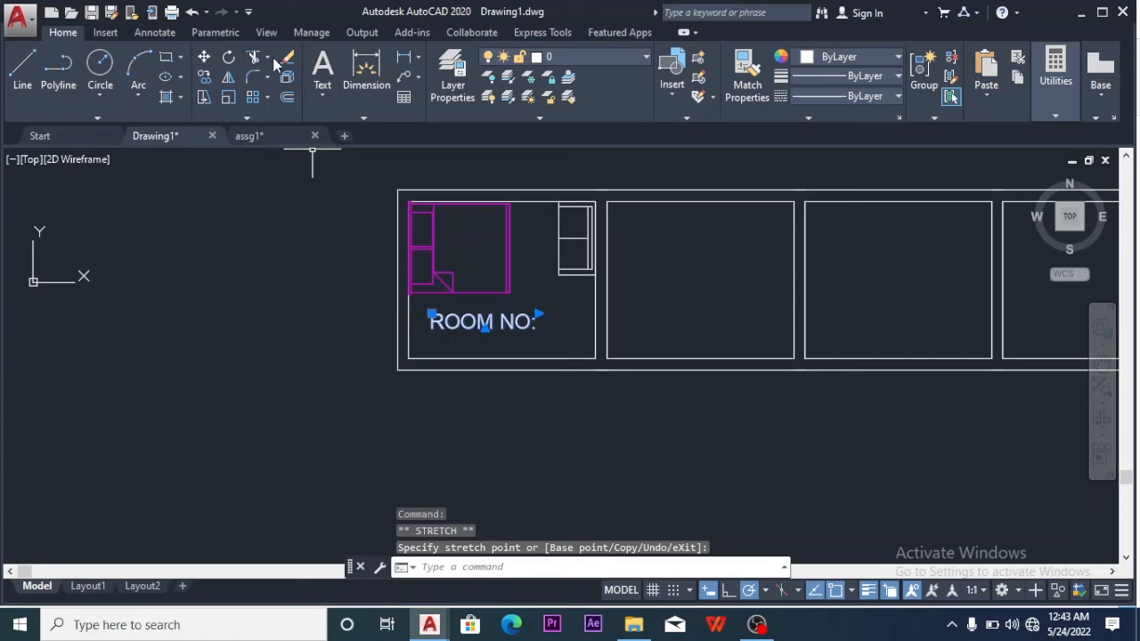
left_click(204, 57)
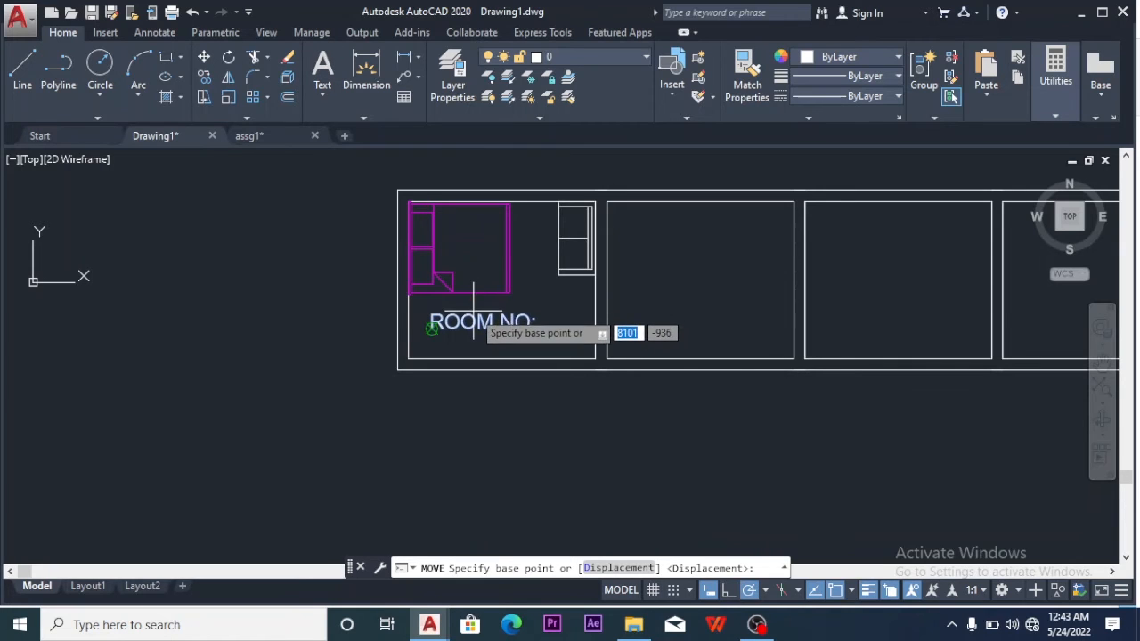
Move the ROOM NO: label slightly down and left from its start point
left_click(430, 328)
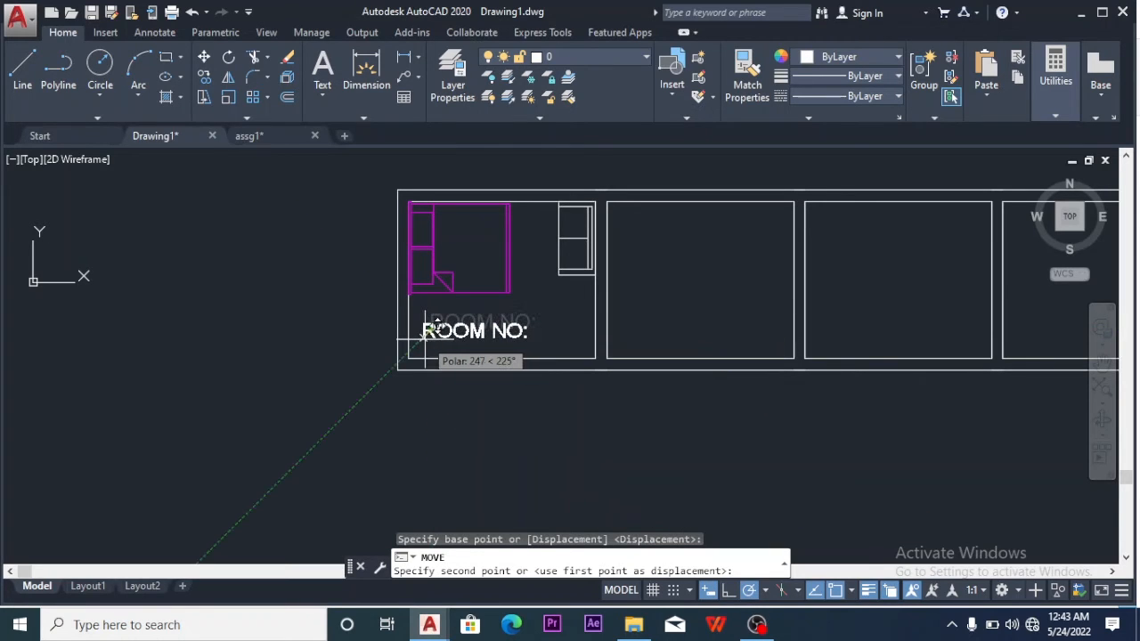
left_click(425, 330)
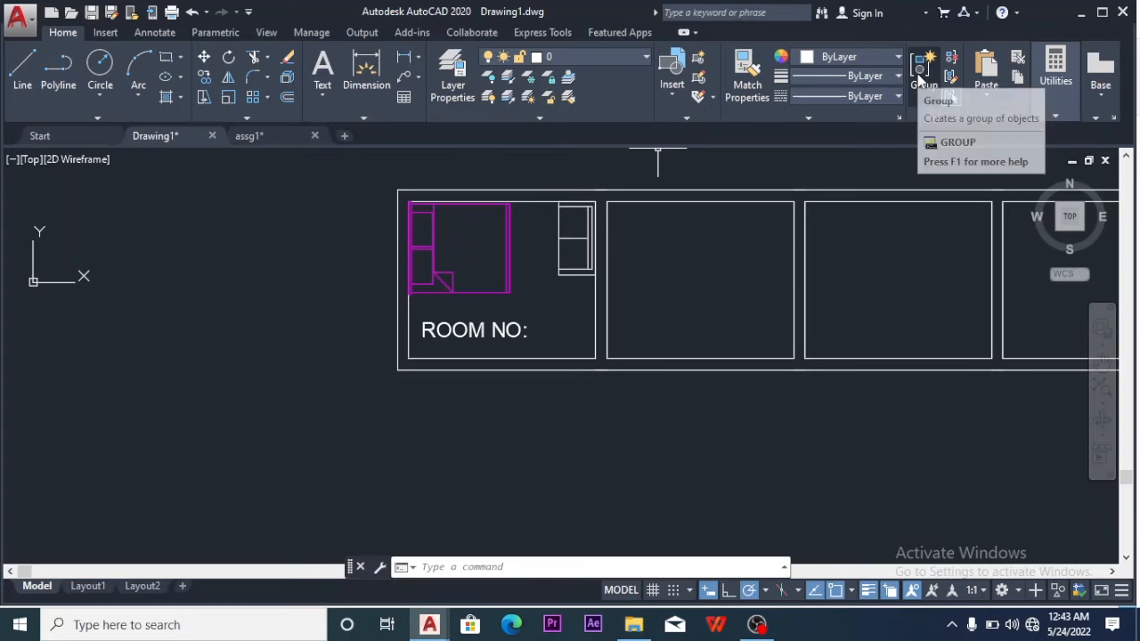
Select the first room's furniture and ROOM NO: label and combine them into one group
left_click(412, 190)
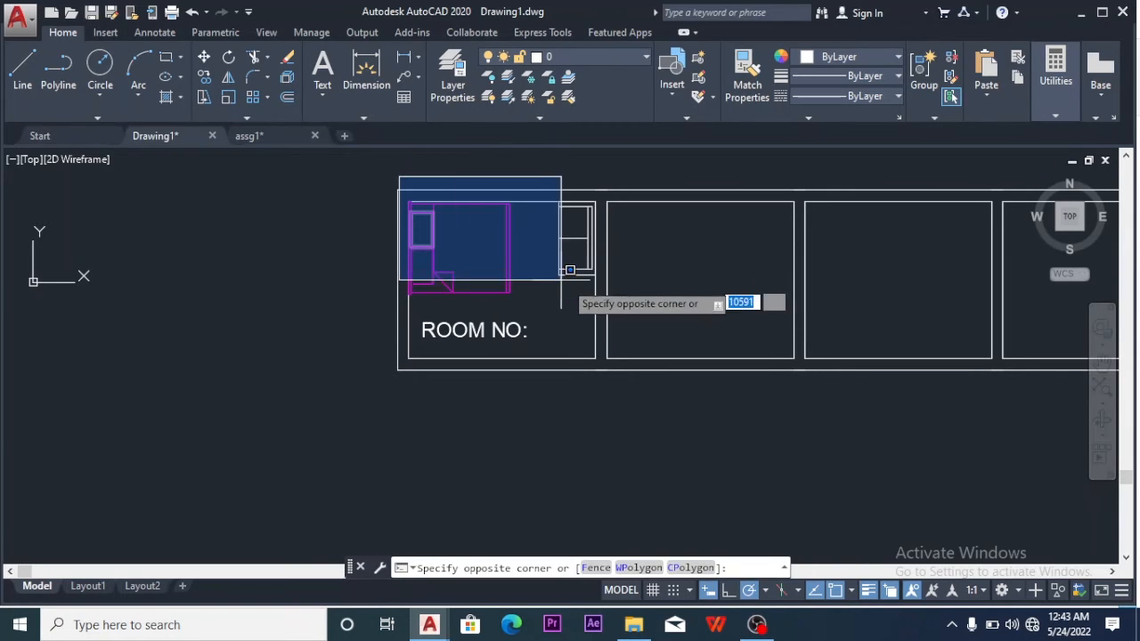
left_click(617, 300)
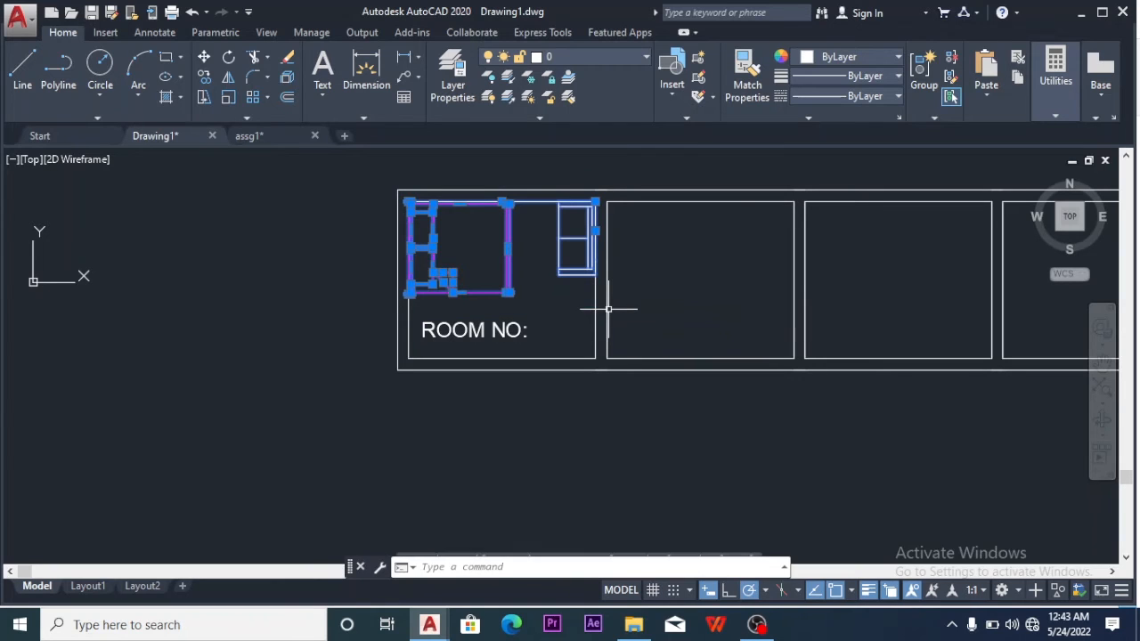
left_click(555, 315)
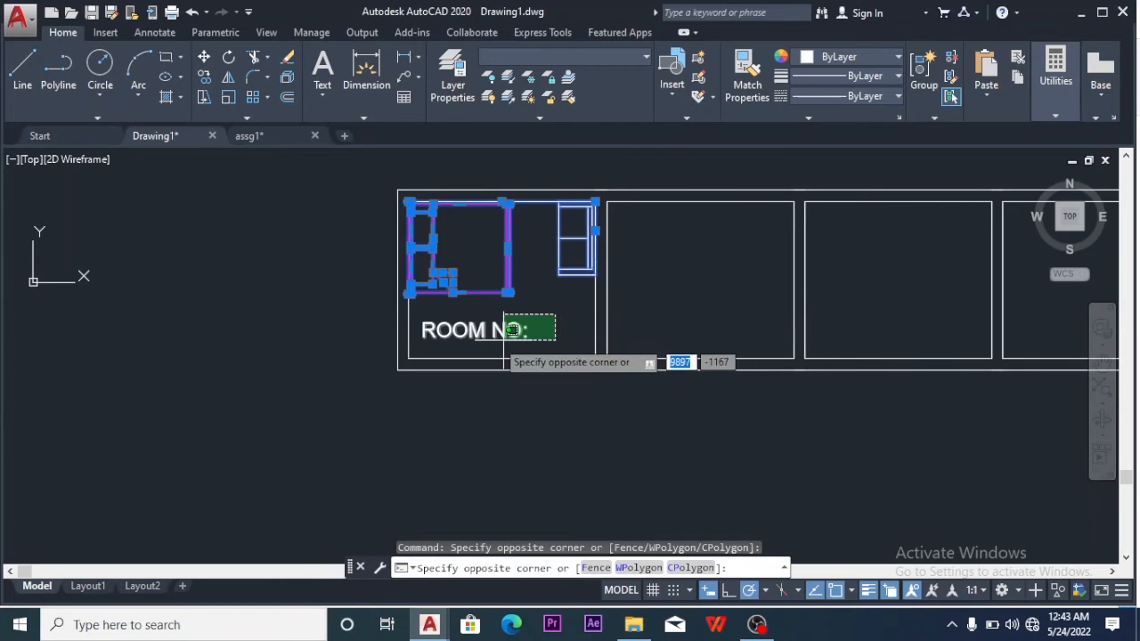
left_click(422, 345)
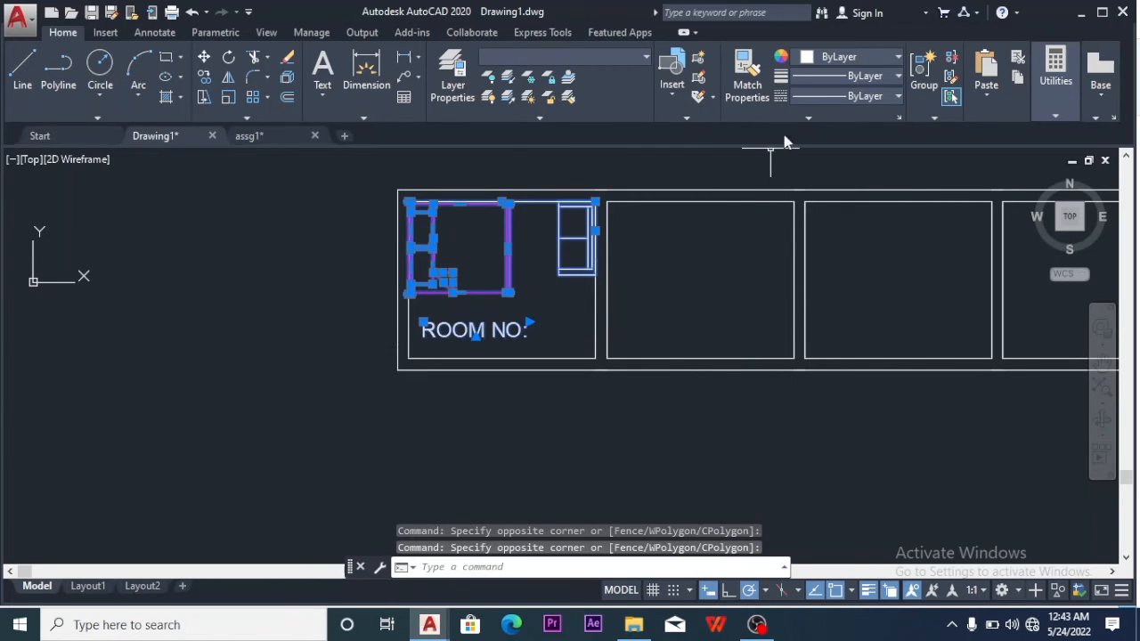
left_click(917, 71)
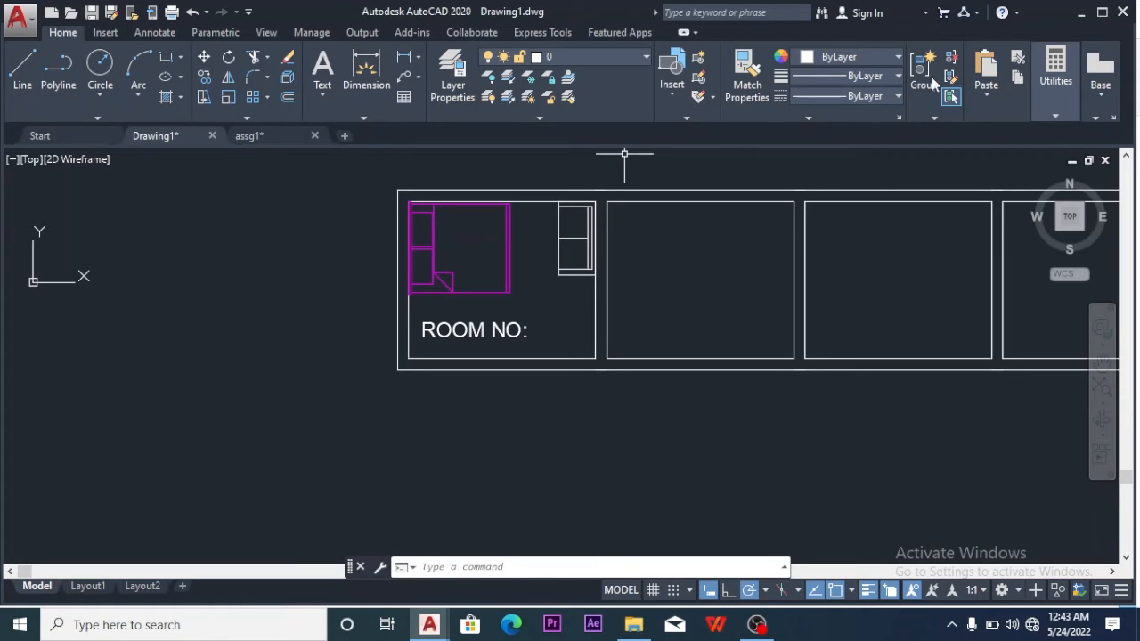
left_click(682, 119)
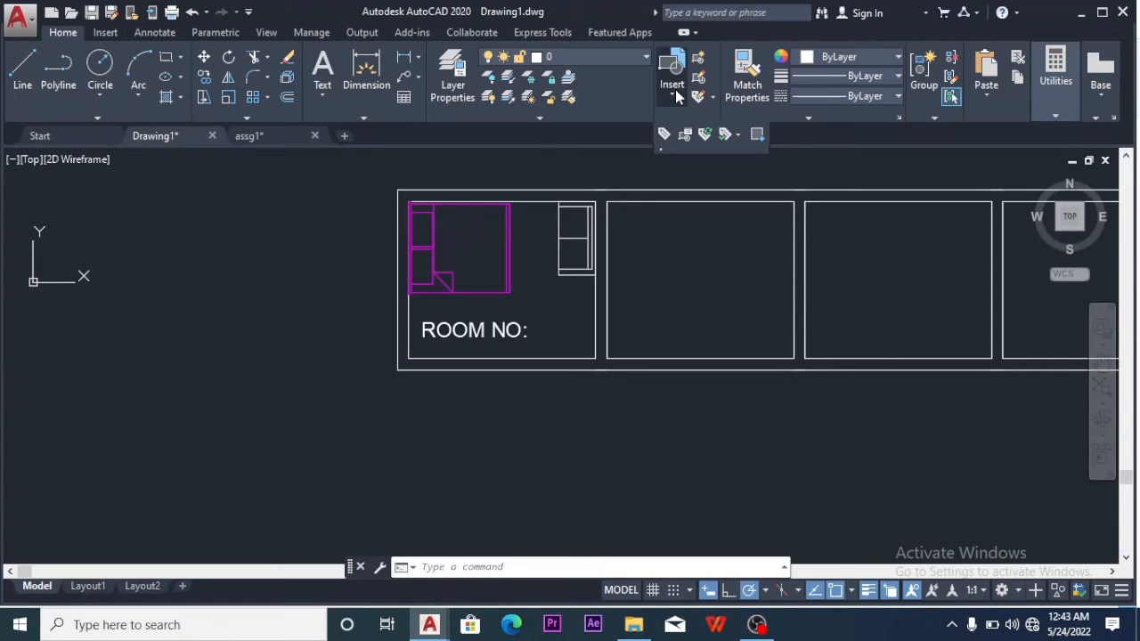
left_click(675, 89)
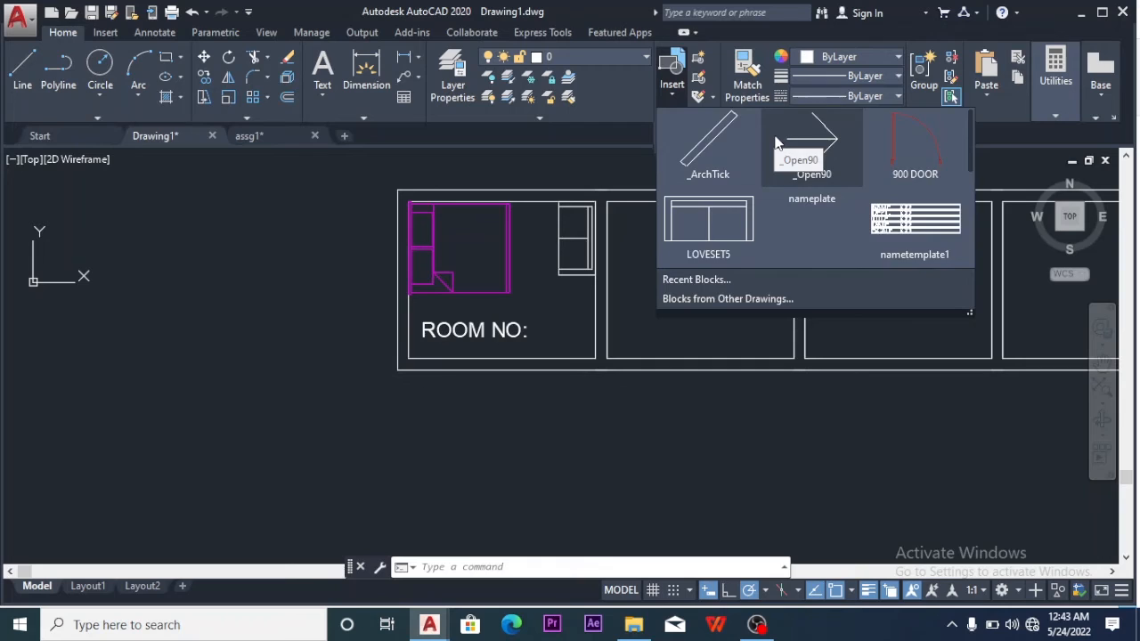
scroll(775, 142, "down", 1)
scroll(775, 143, "down", 1)
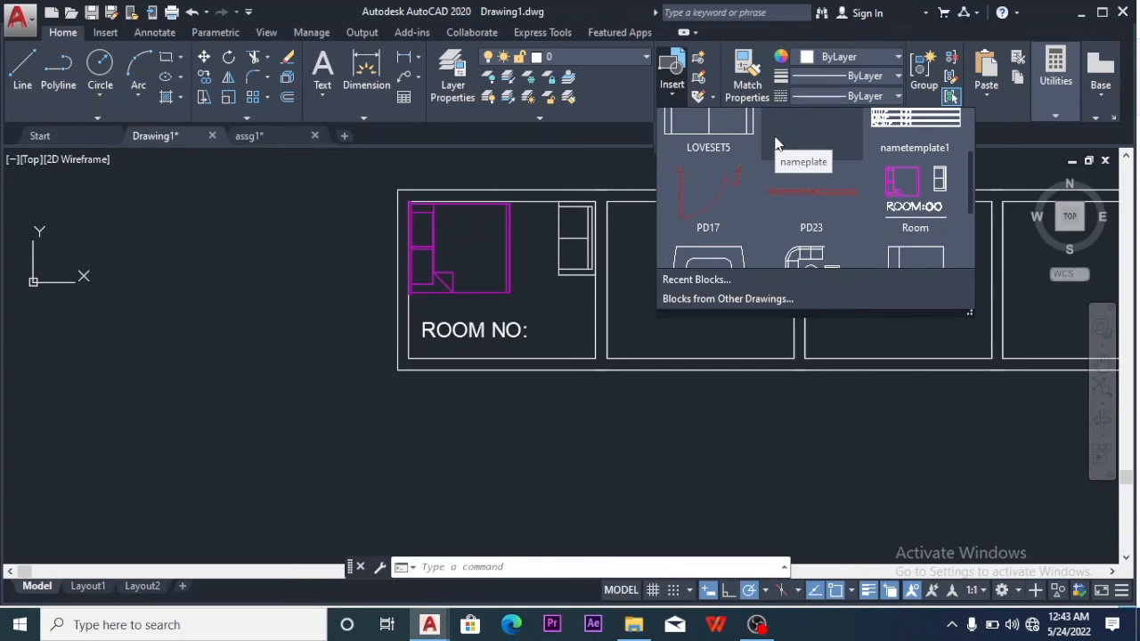
scroll(774, 138, "up", 2)
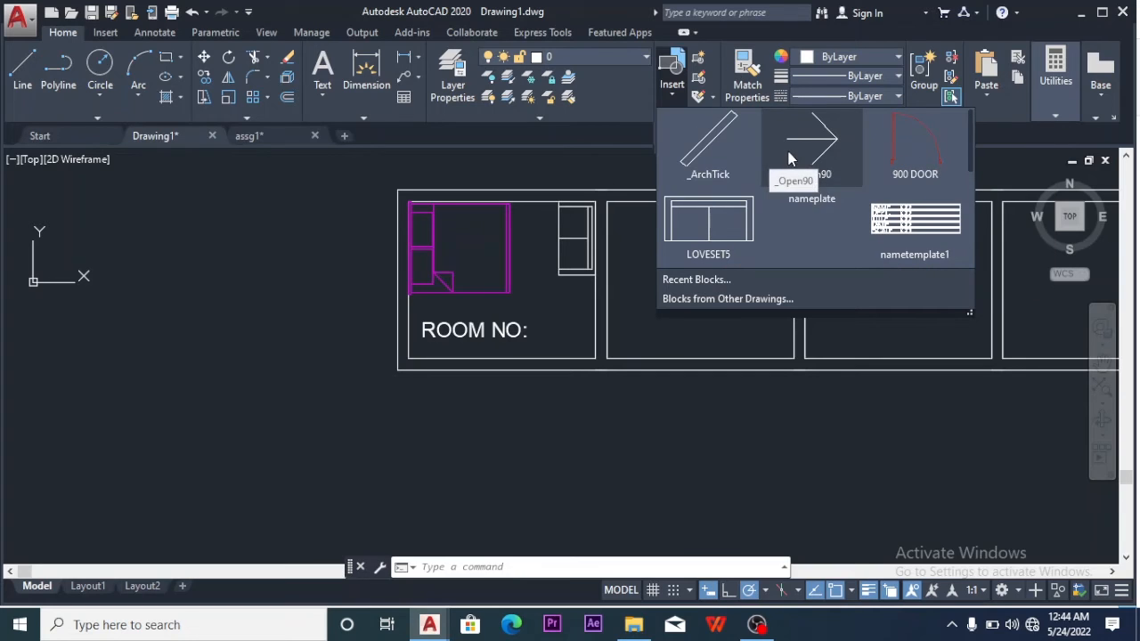
scroll(685, 105, "down", 1)
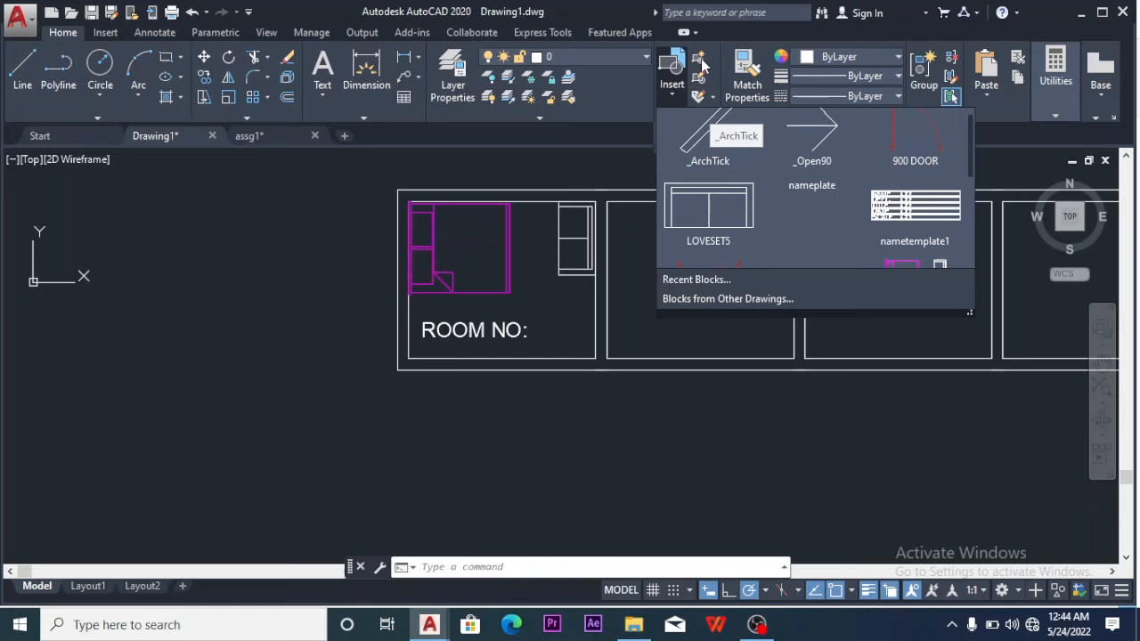
left_click(682, 109)
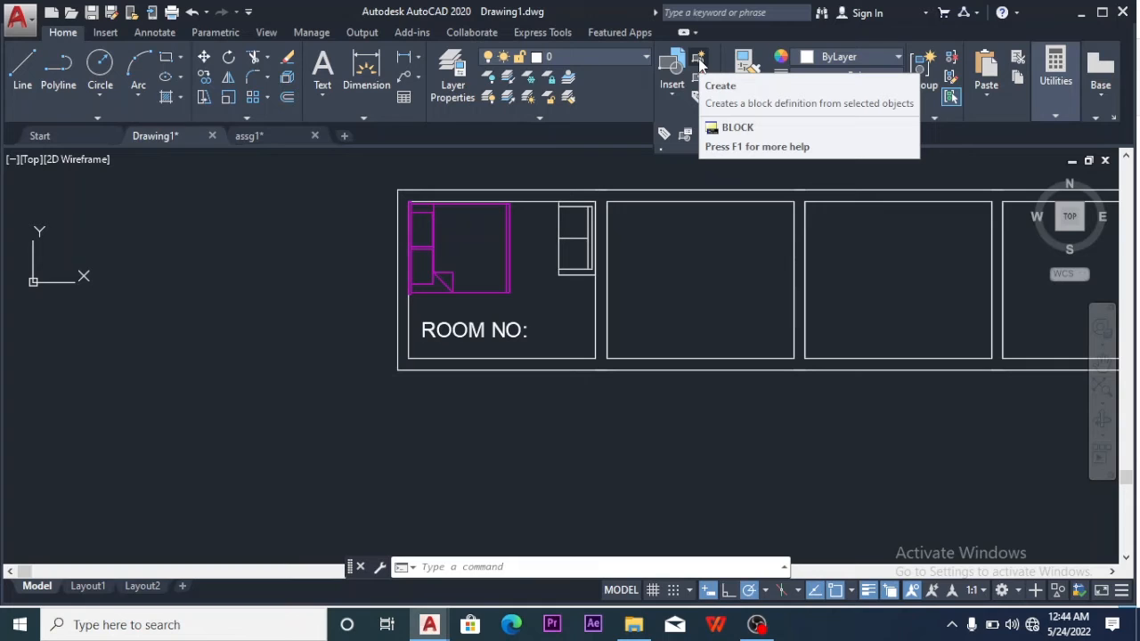
Define a block named HOSTEL ROOM from the 13 grouped room objects, with a picked base point
left_click(699, 61)
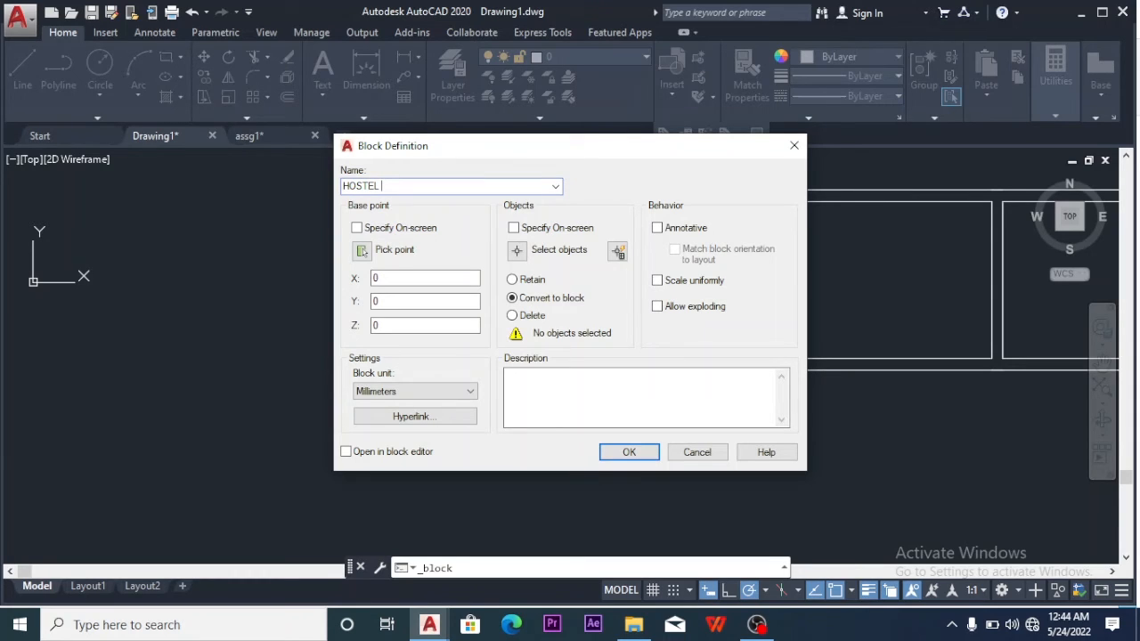
type("IO")
left_click(362, 252)
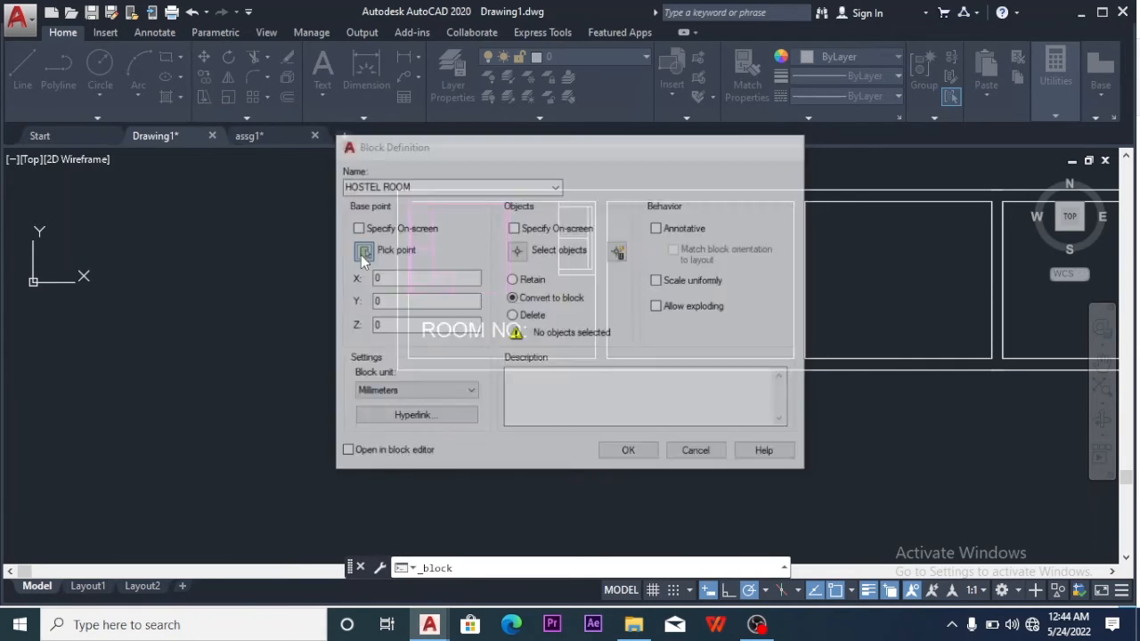
scroll(410, 201, "up", 5)
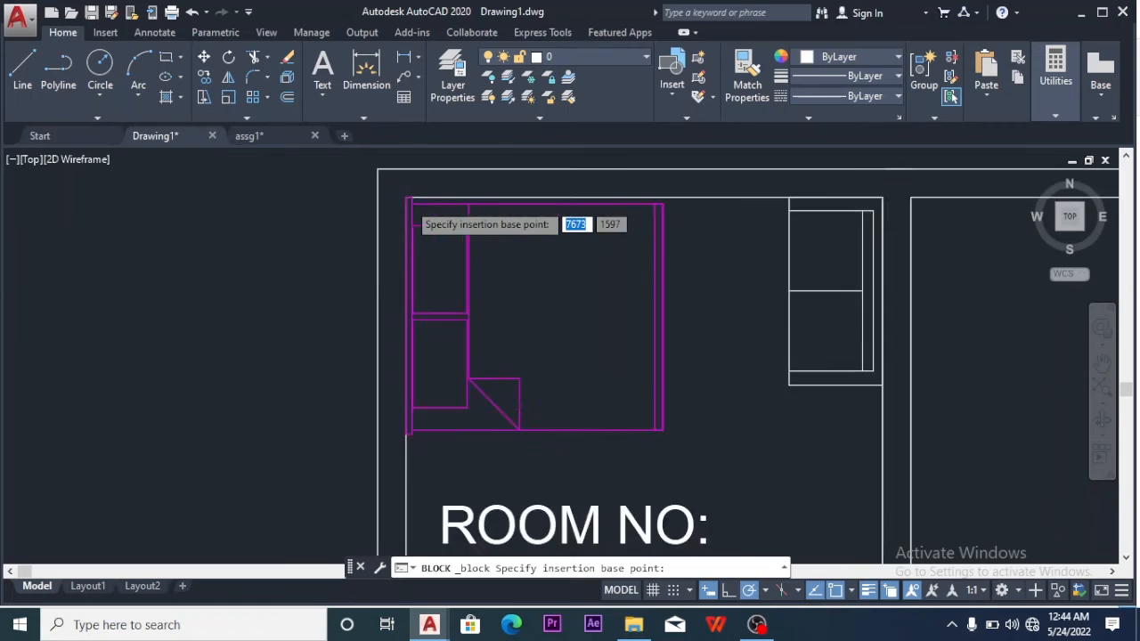
left_click(399, 186)
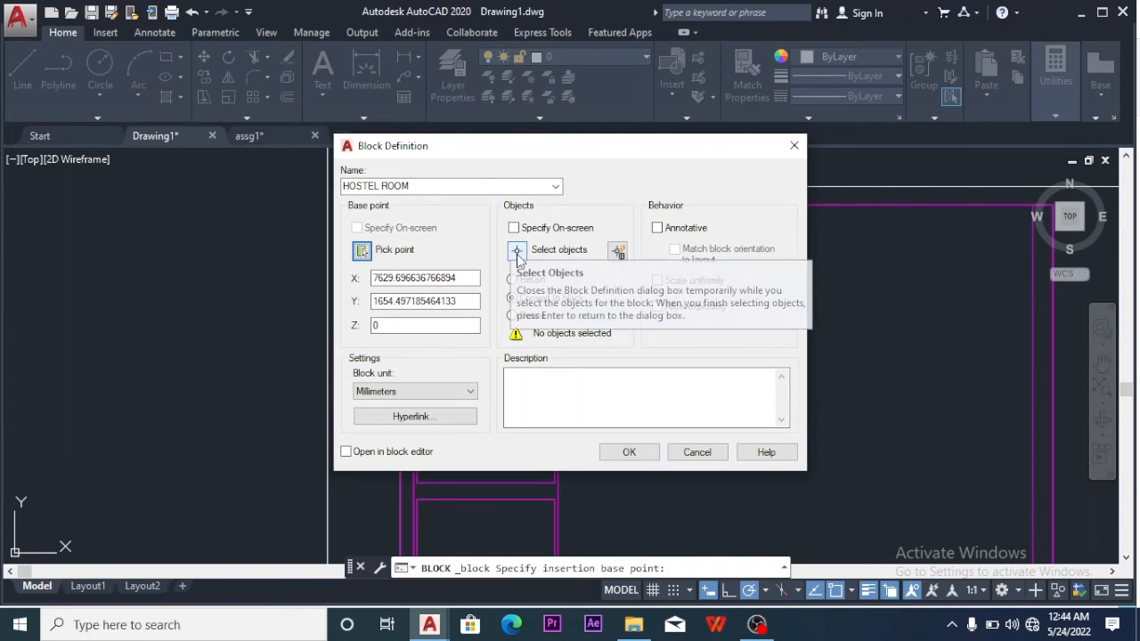
left_click(514, 250)
scroll(535, 248, "down", 2)
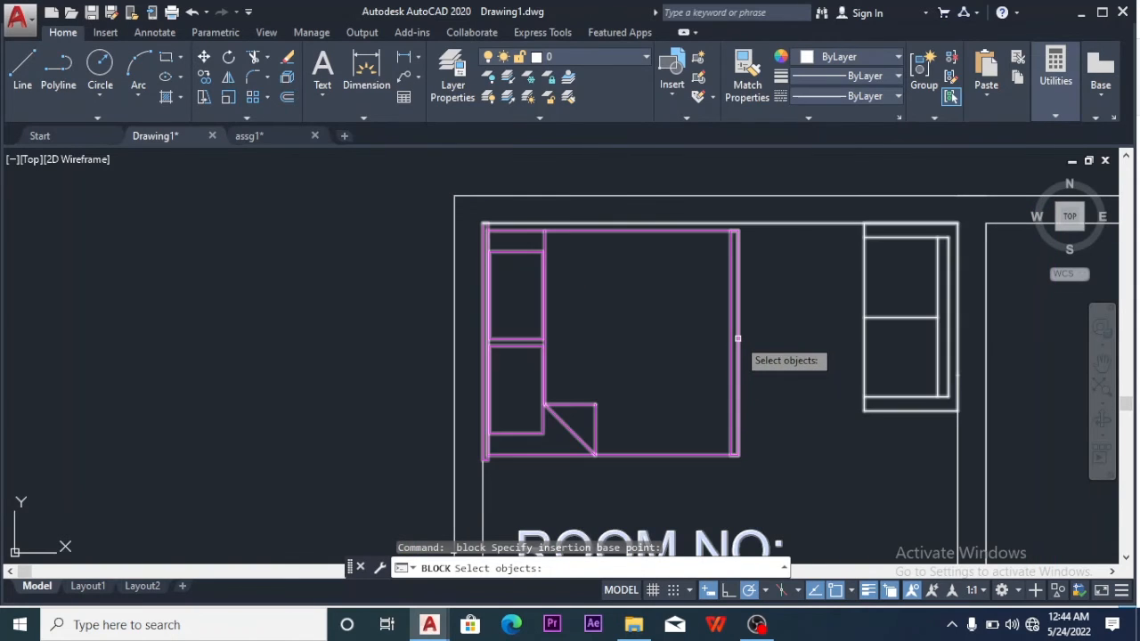
left_click(733, 339)
scroll(735, 337, "down", 3)
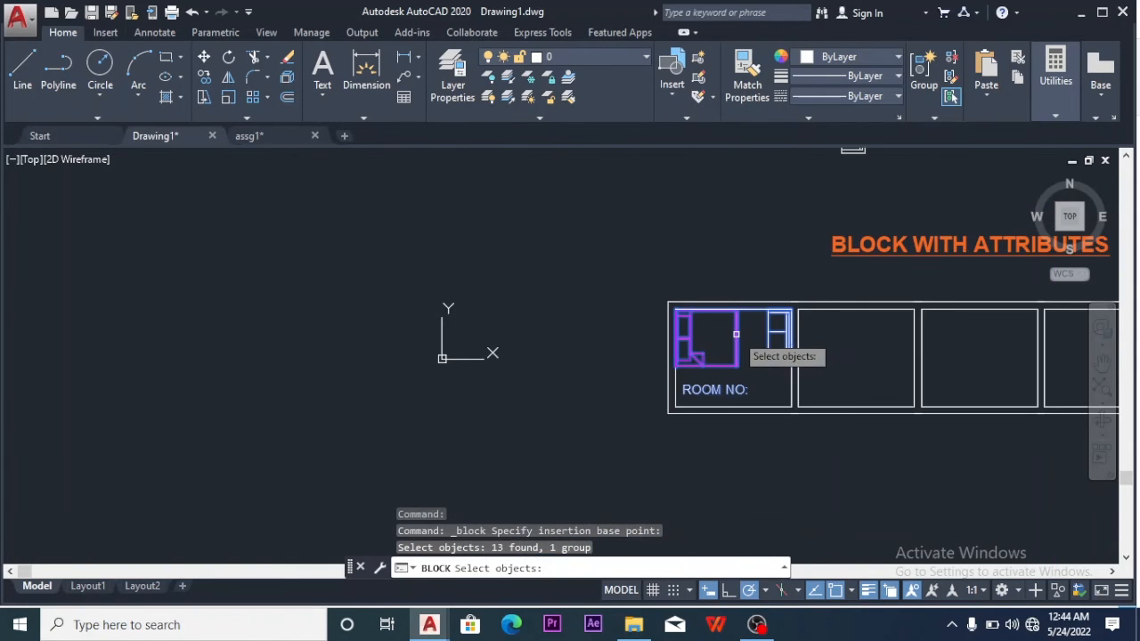
scroll(735, 333, "up", 2)
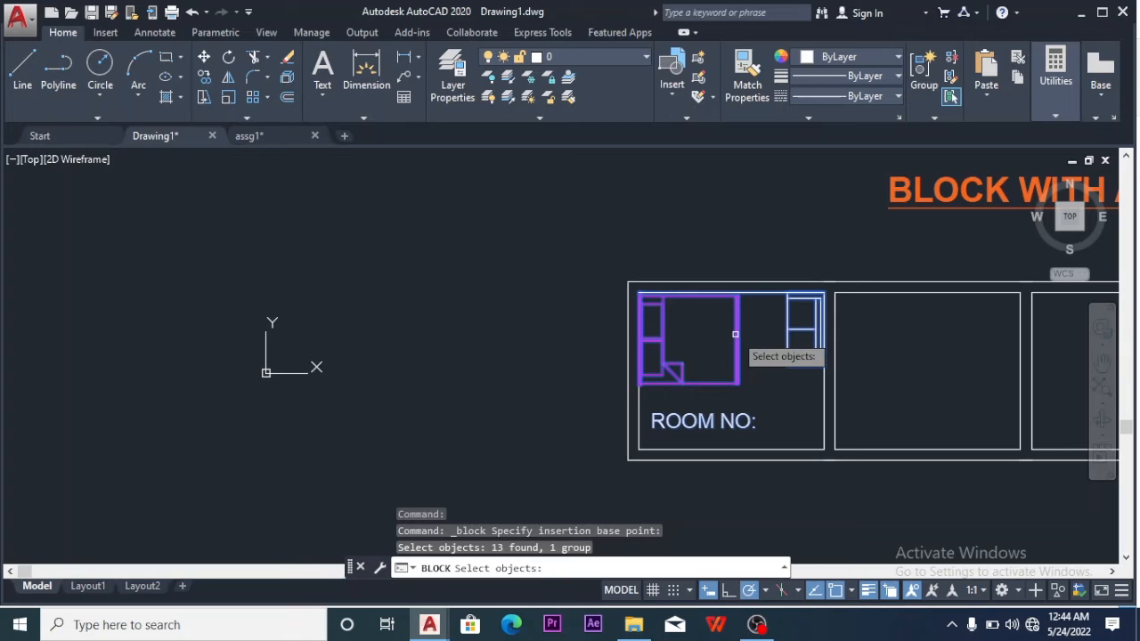
key("Return")
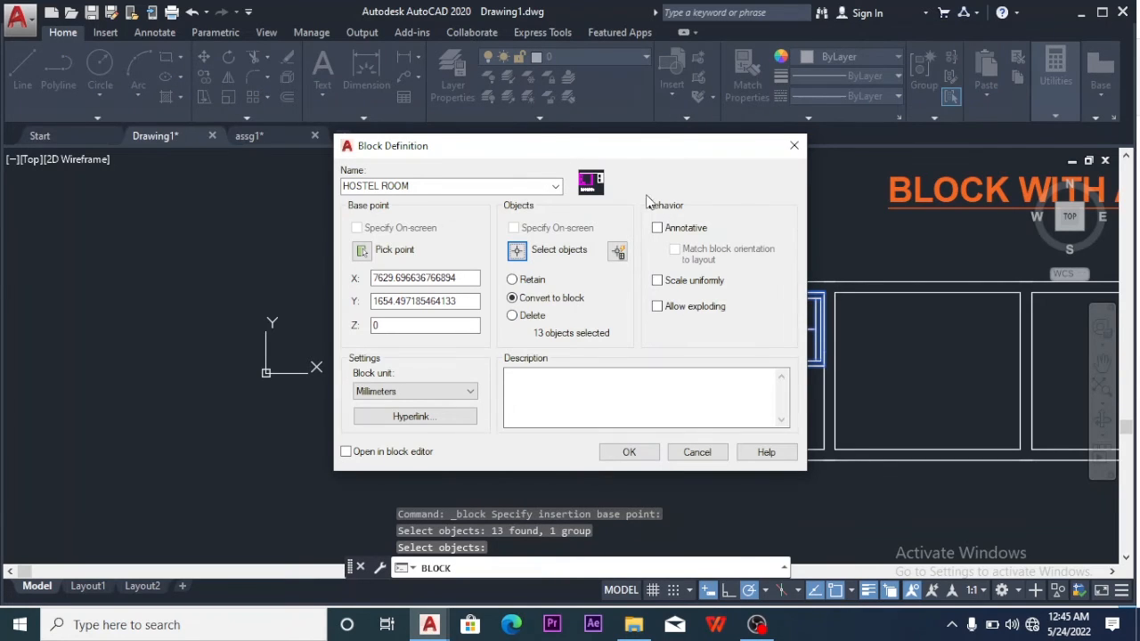
left_click(628, 453)
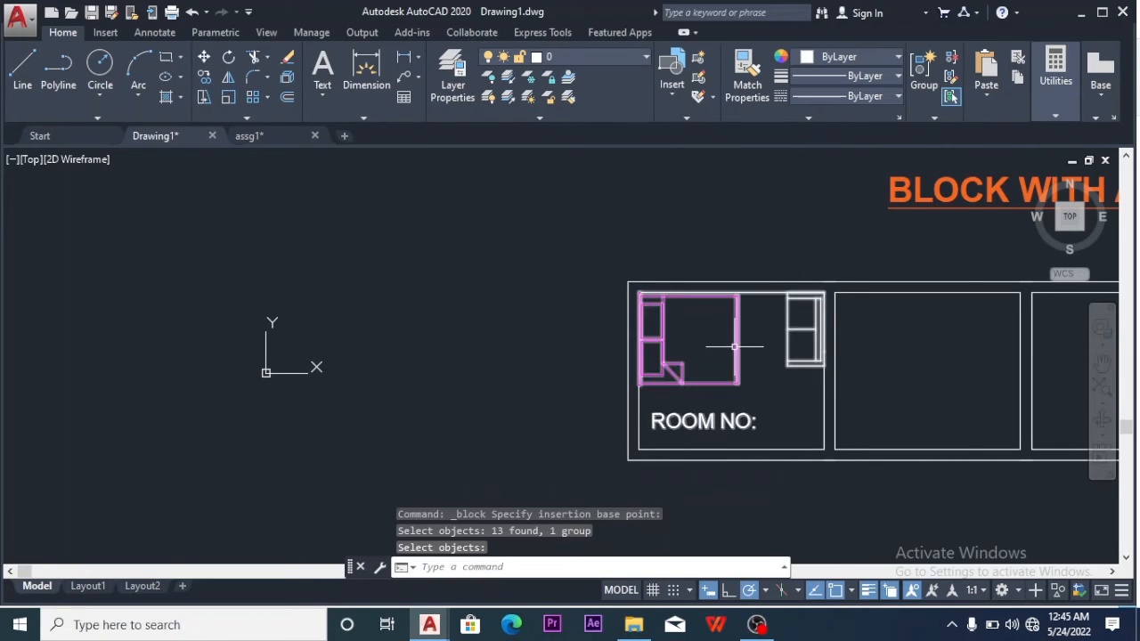
Open the room's HOSTEL ROOM block with Edit Block In-place and zoom to its contents
scroll(752, 390, "up", 3)
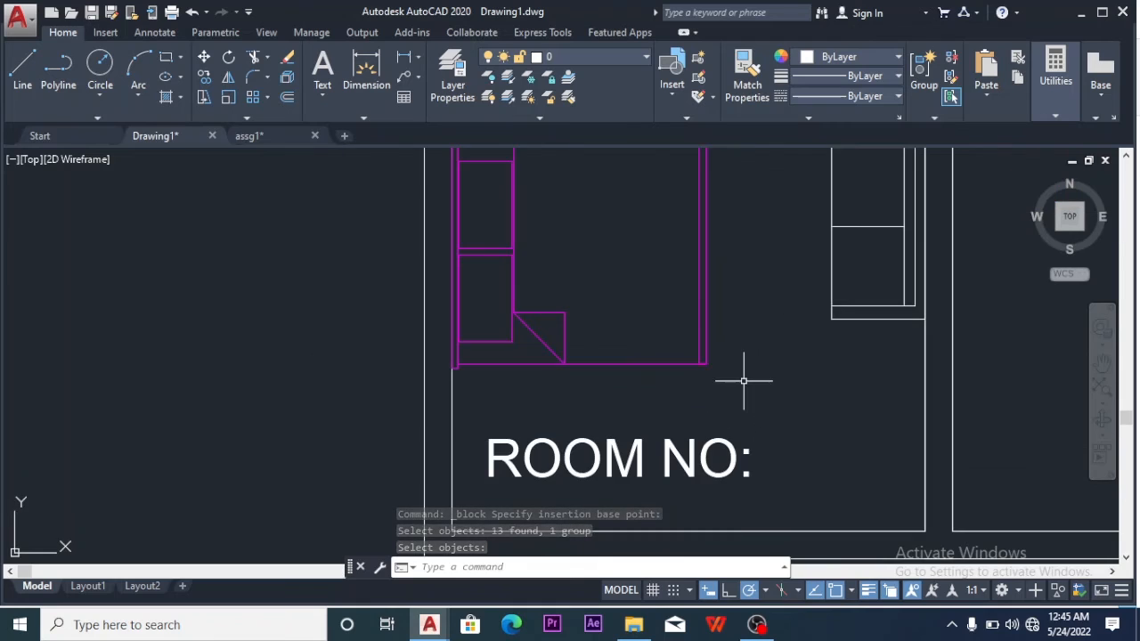
left_click(707, 350)
right_click(704, 350)
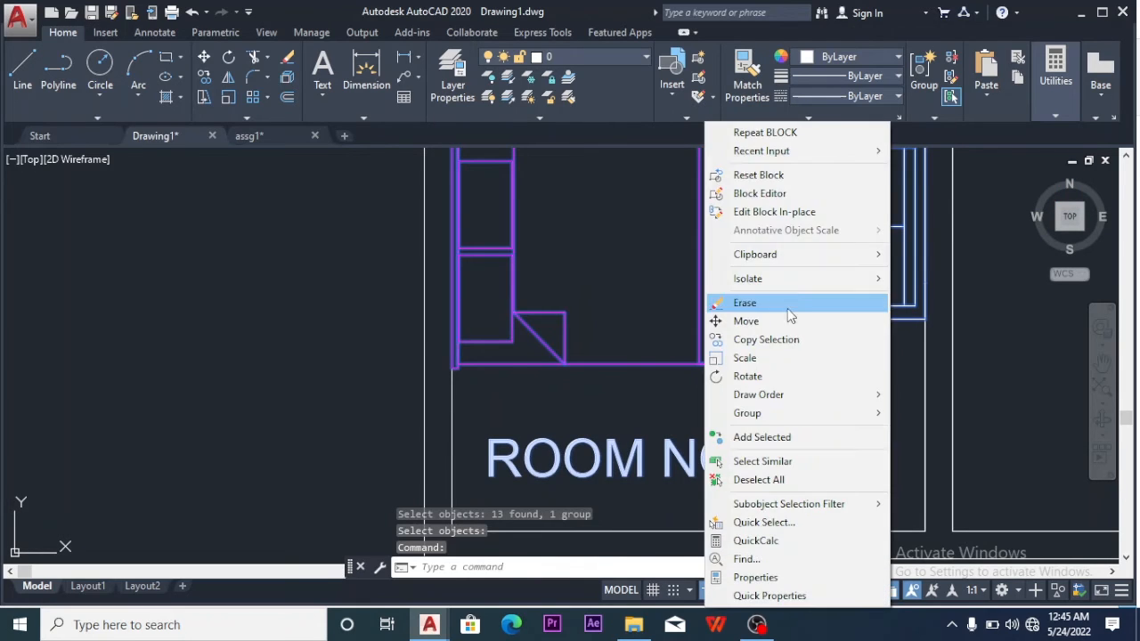
left_click(789, 214)
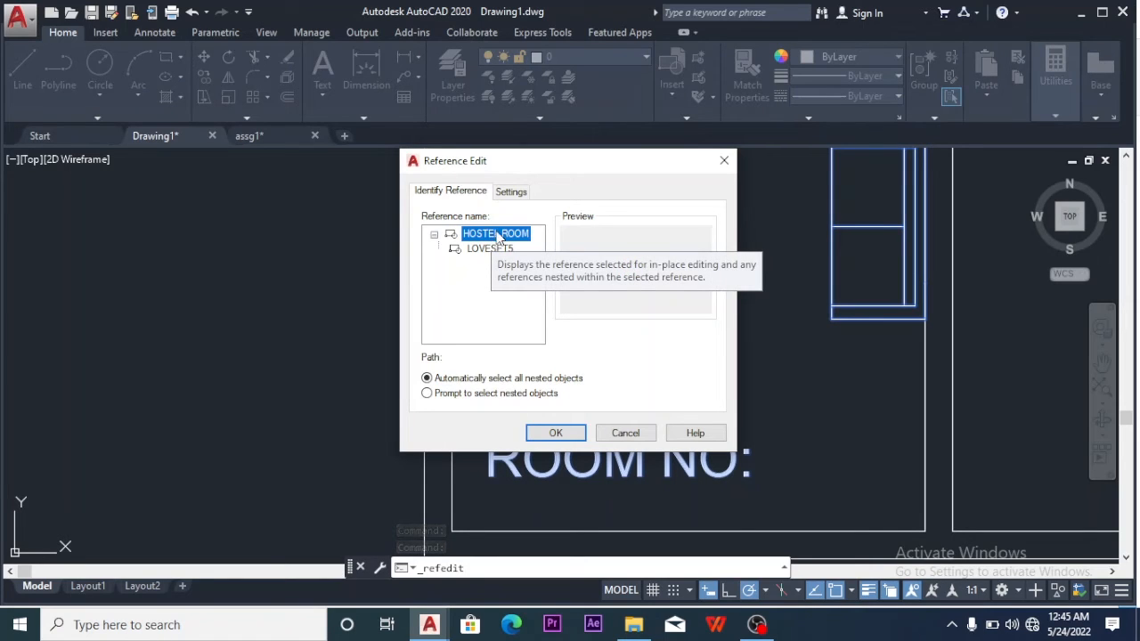
left_click(556, 434)
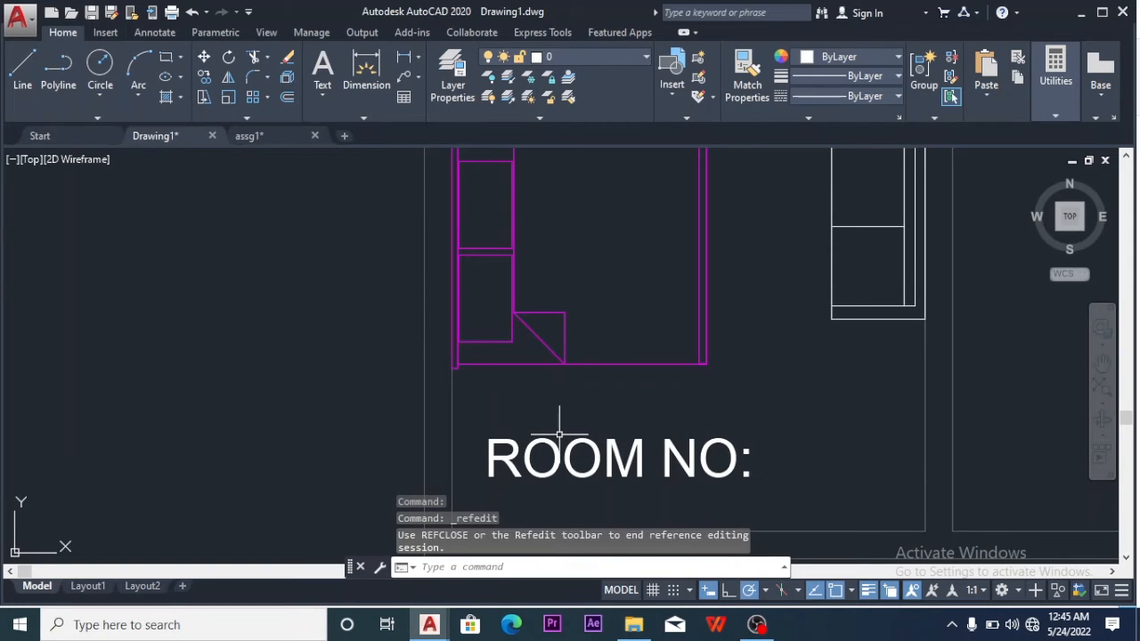
scroll(535, 408, "down", 2)
scroll(708, 272, "down", 3)
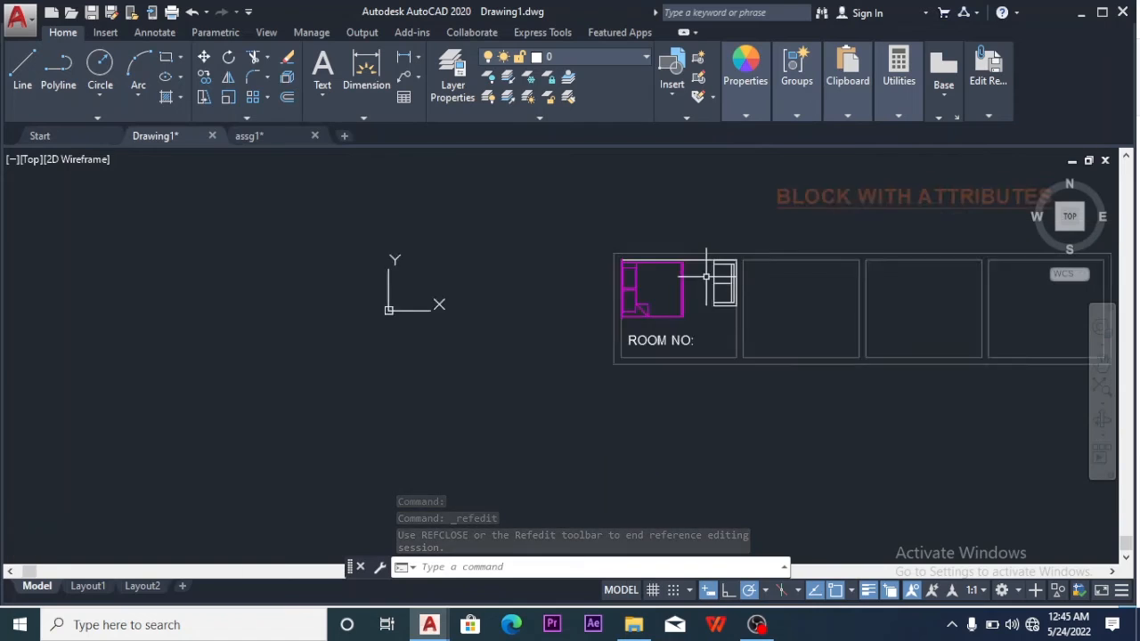
scroll(706, 277, "down", 3)
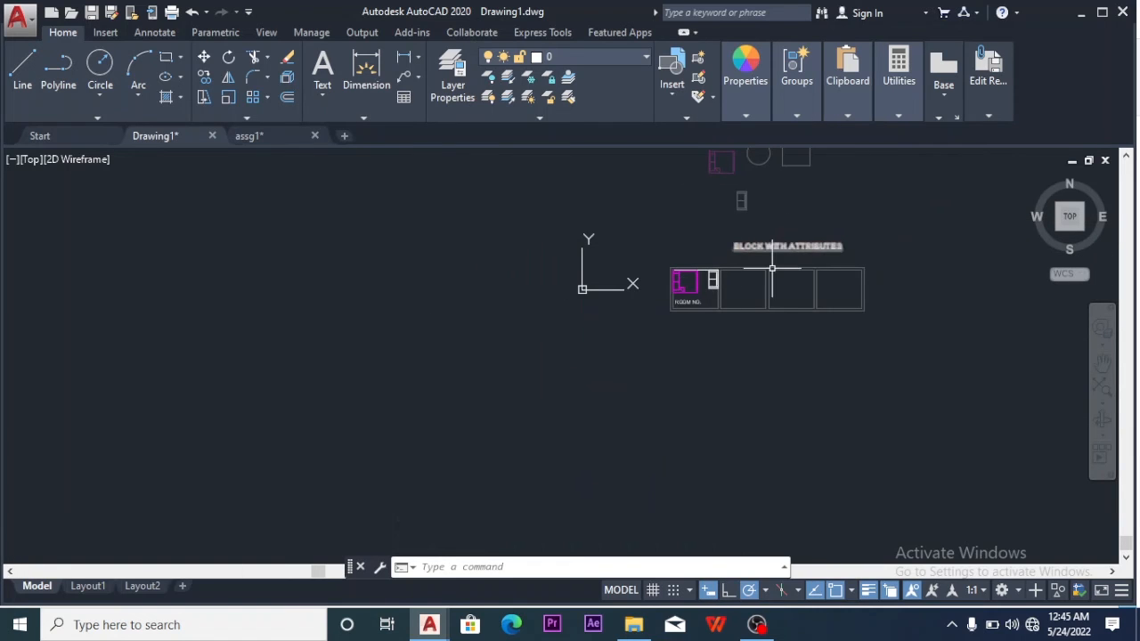
scroll(687, 280, "up", 5)
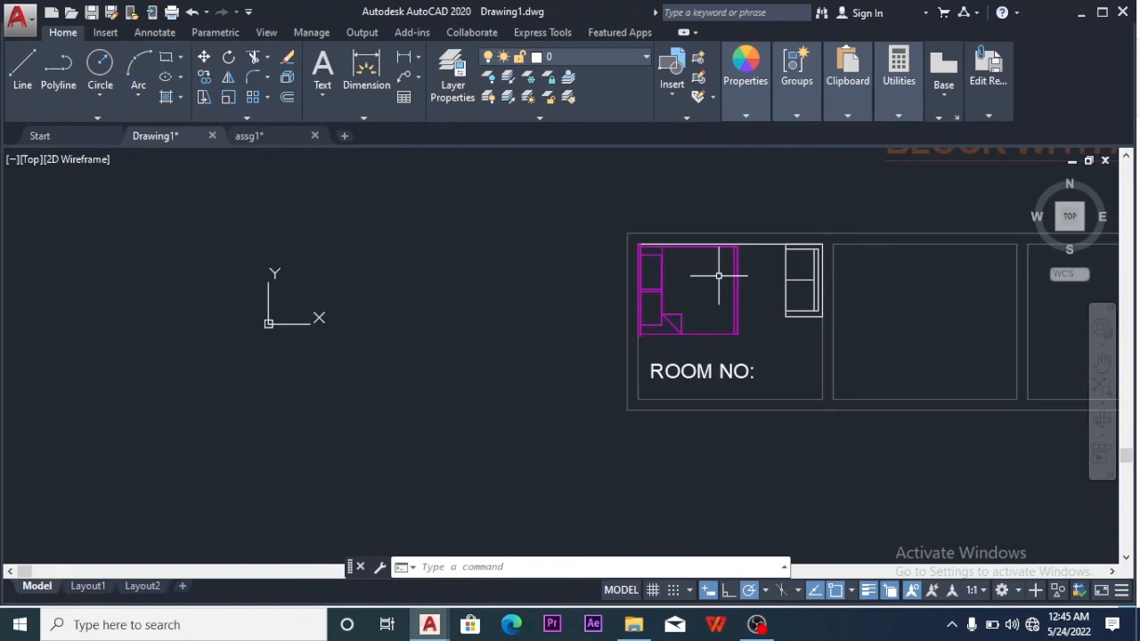
scroll(753, 284, "up", 2)
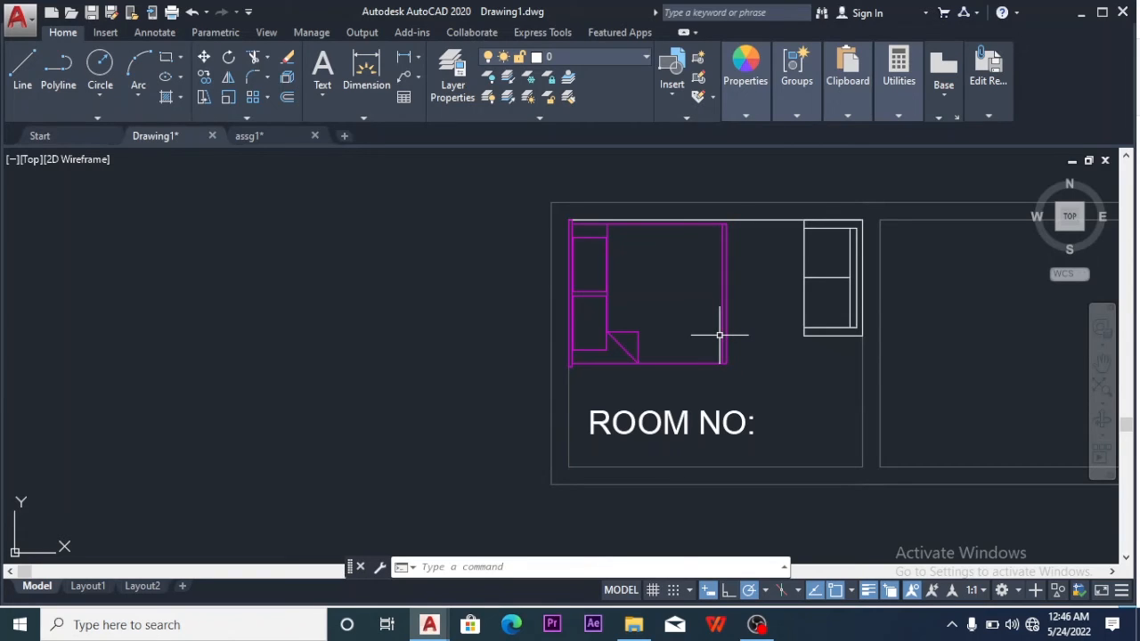
Fill in an ATT attribute definition with tag, prompt and text height 300; the tag is rejected for spaces
type("ATT")
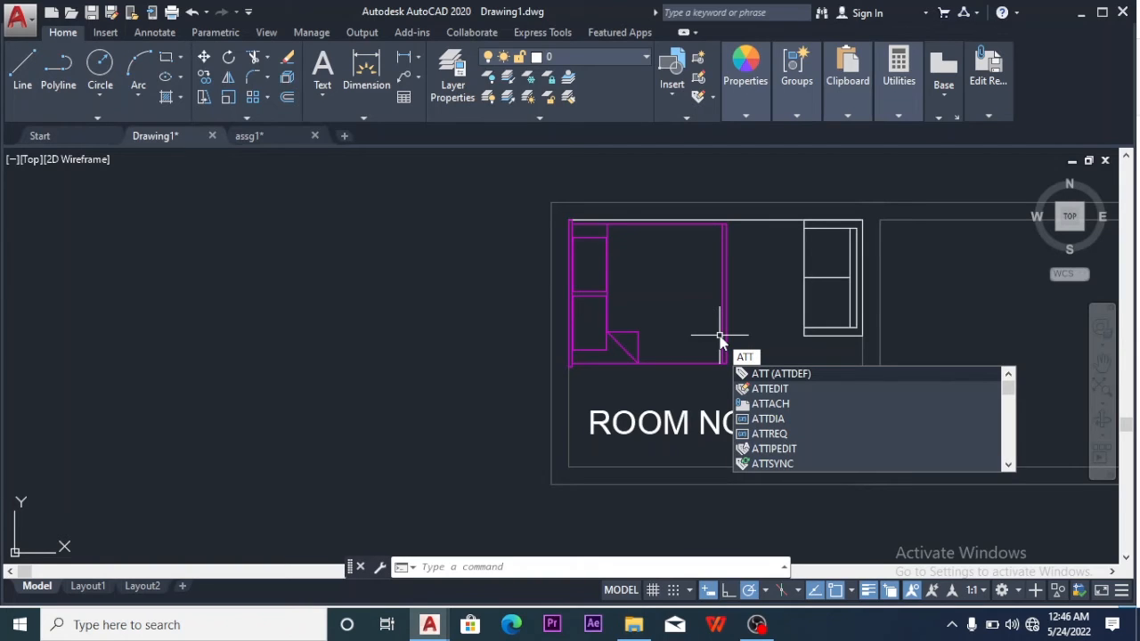
left_click(806, 378)
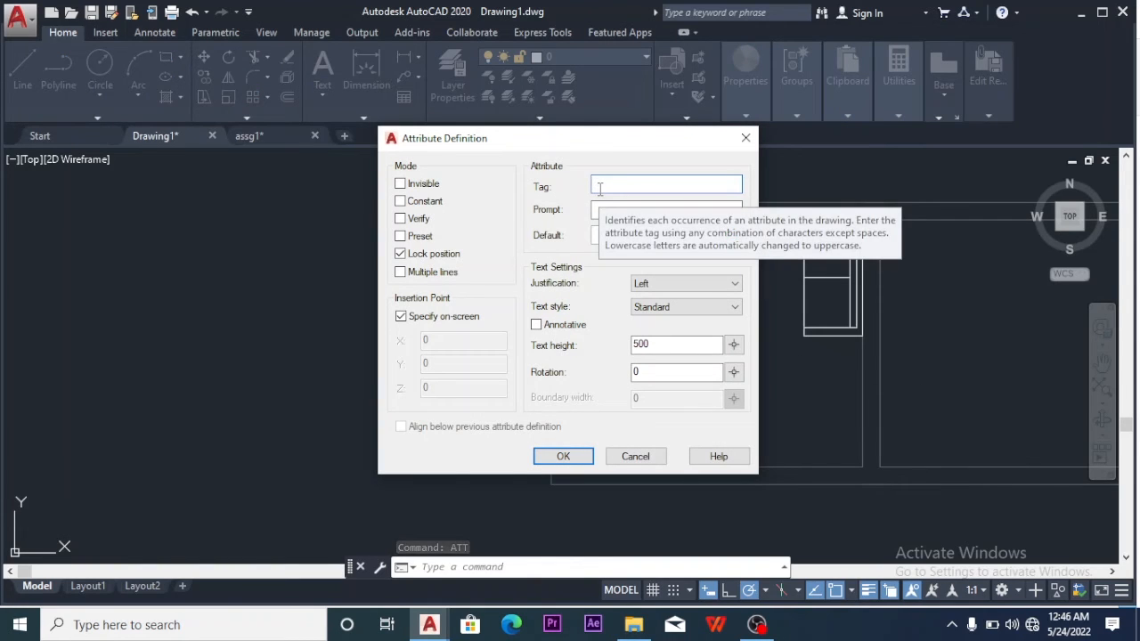
type("ROOM NO")
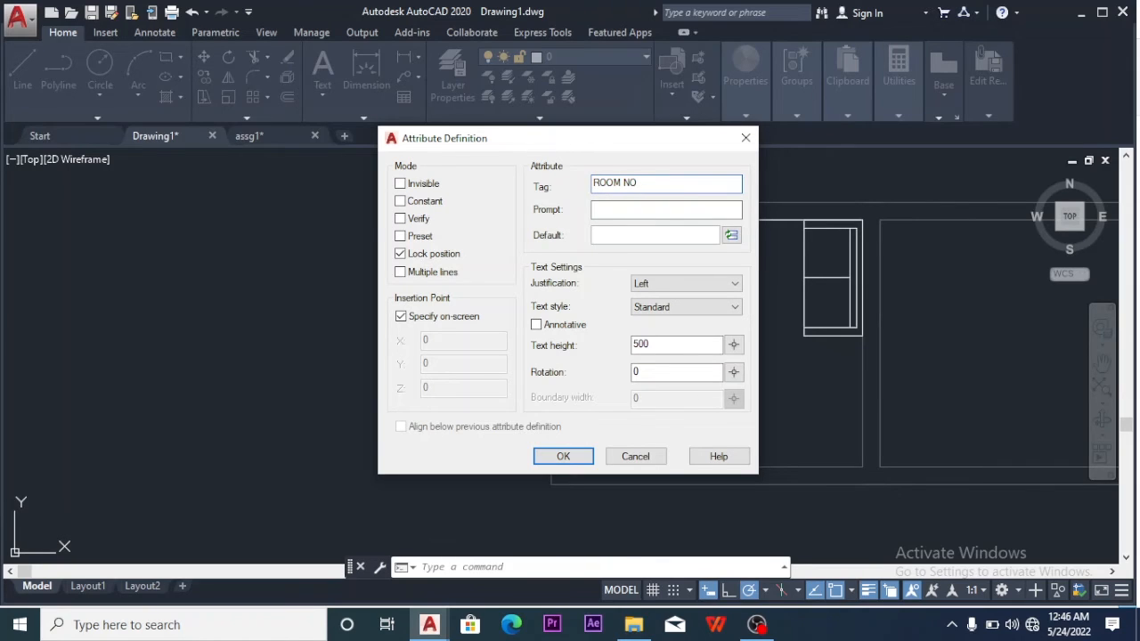
left_click(636, 208)
type("C")
left_click(696, 346)
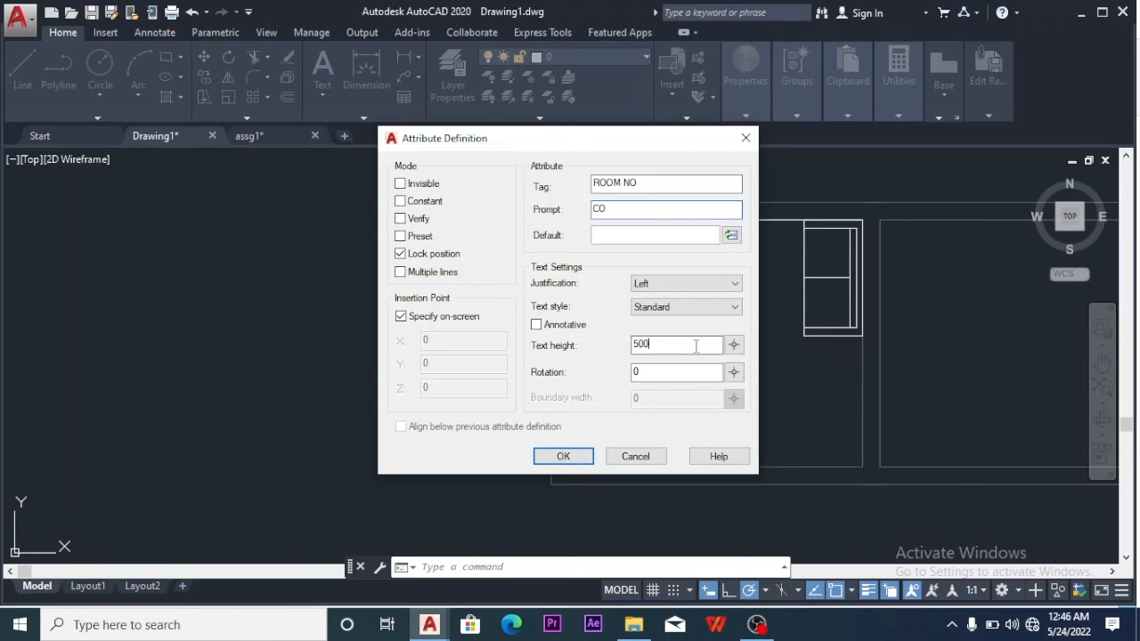
key("BackSpace")
key("BackSpace")
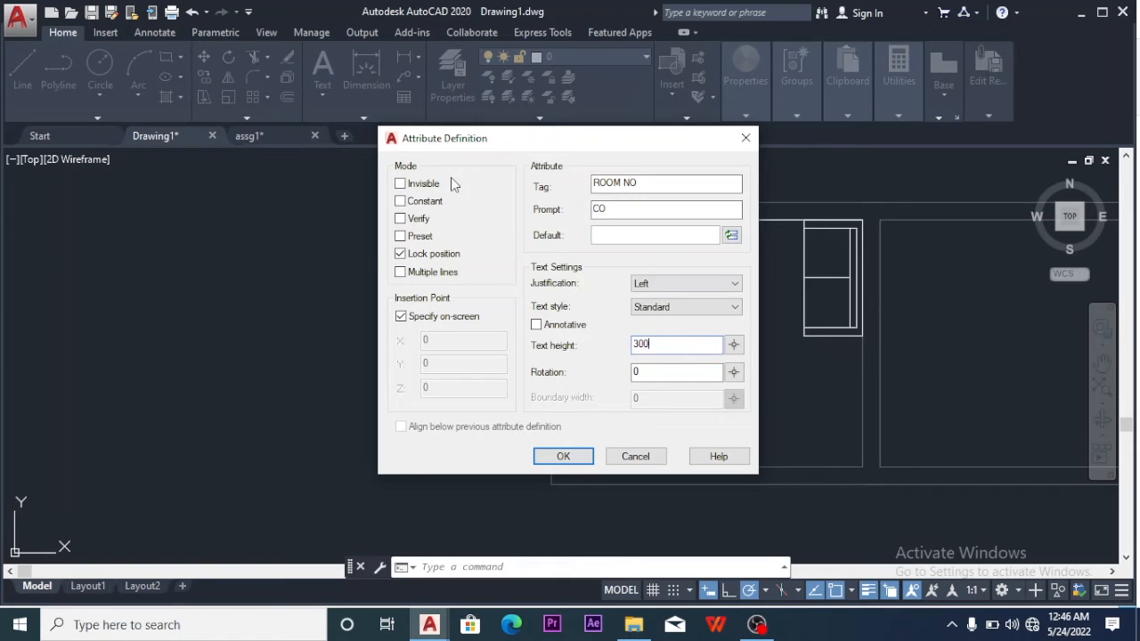
left_click(562, 457)
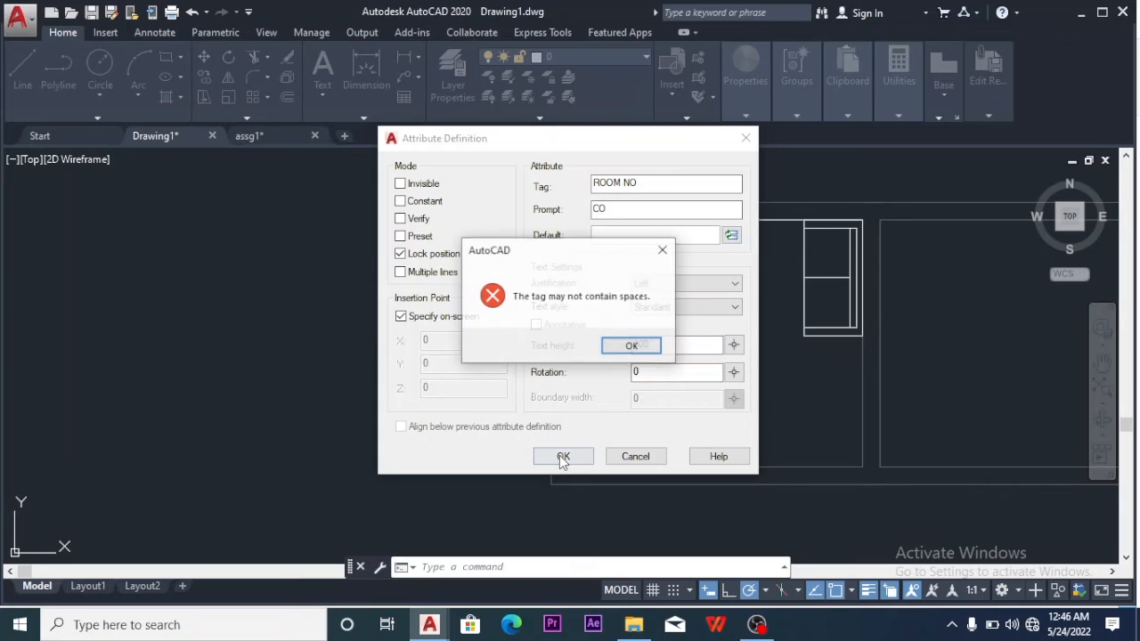
left_click(631, 346)
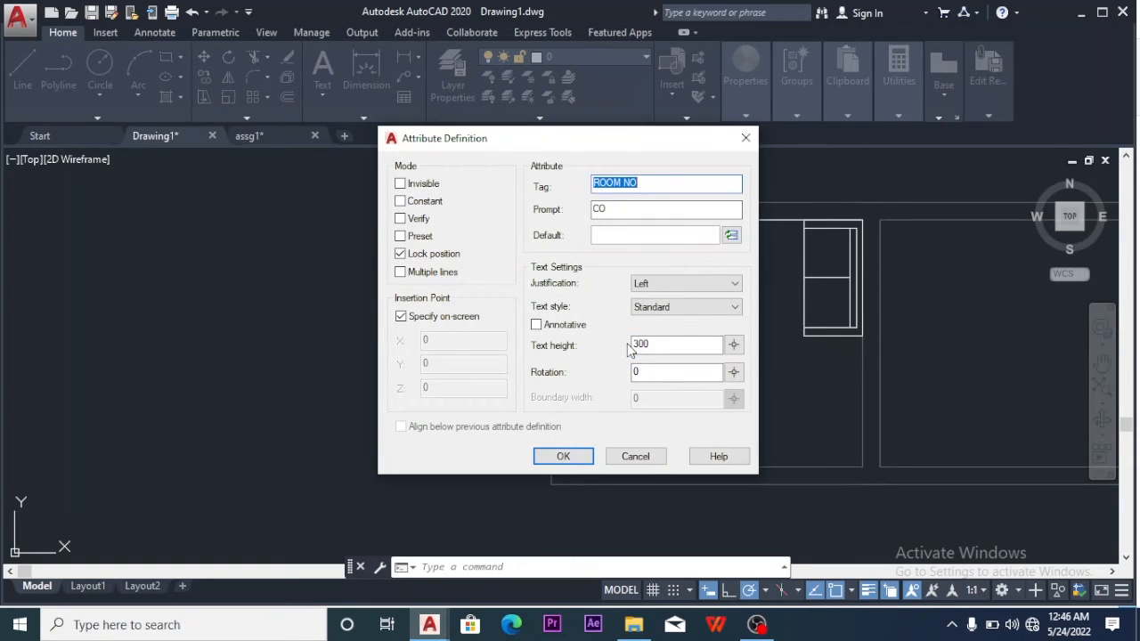
left_click(563, 457)
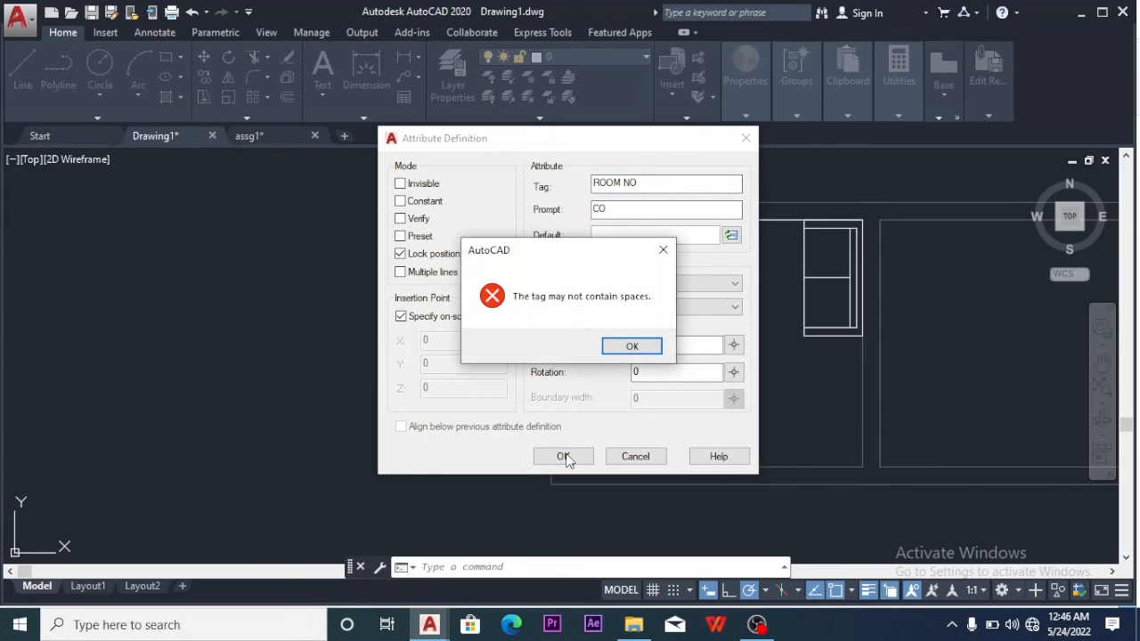
left_click(632, 346)
Correct the tag to CO and the prompt to ROOM NO, then place it after ROOM NO:
left_click(645, 187)
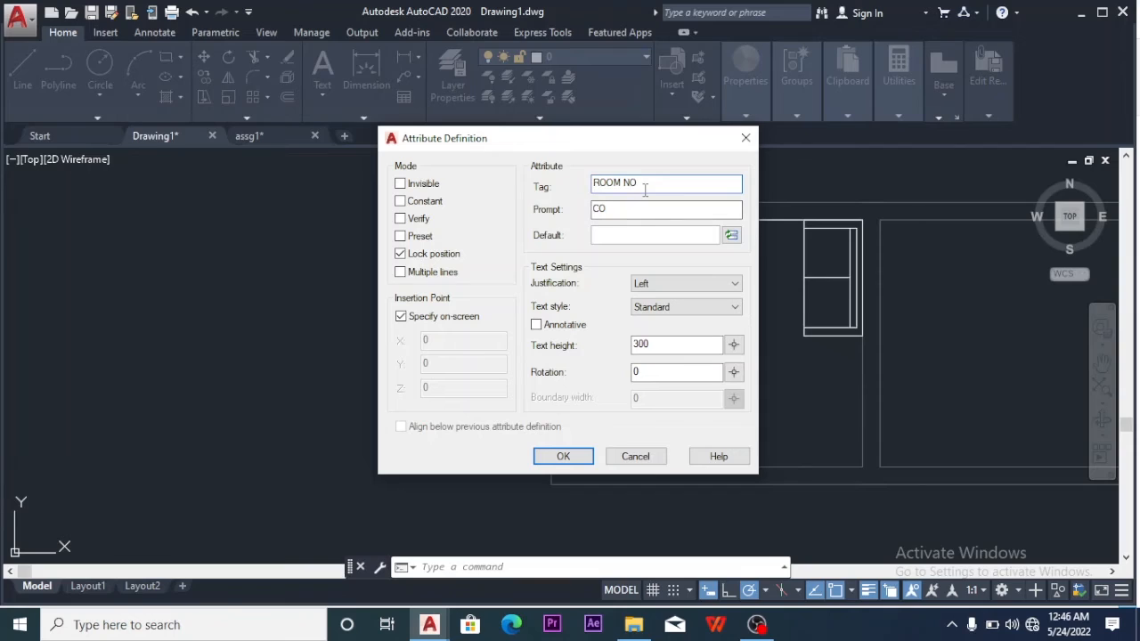
key("BackSpace")
key("BackSpace")
key("BackSpace")
key("BackSpace")
key("BackSpace")
left_click(640, 210)
type("ROOM NO")
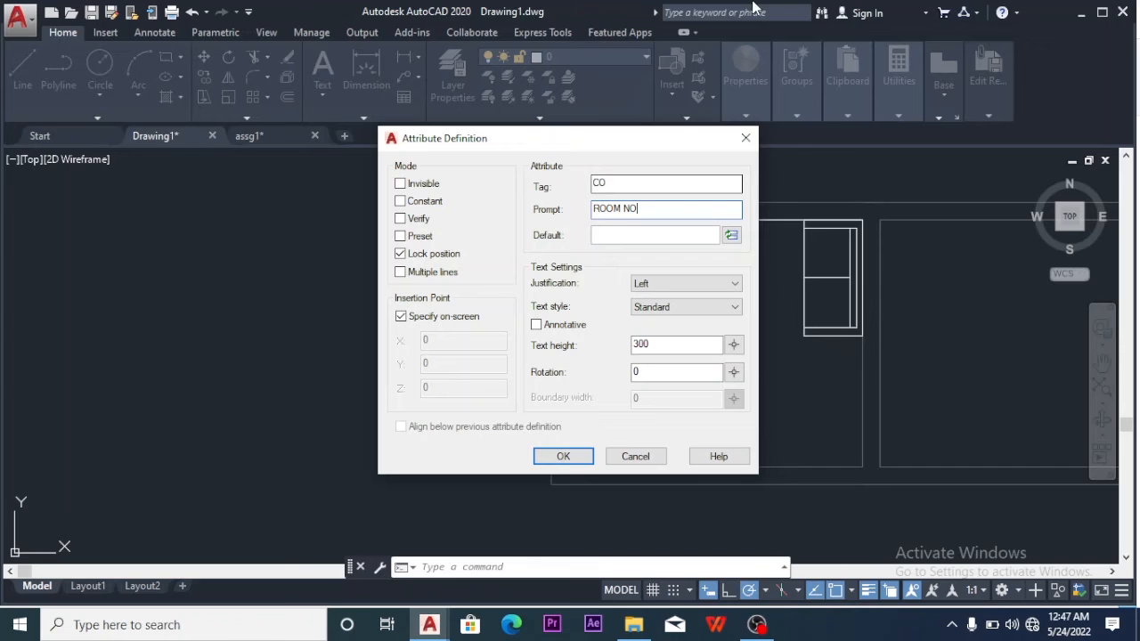
left_click(559, 464)
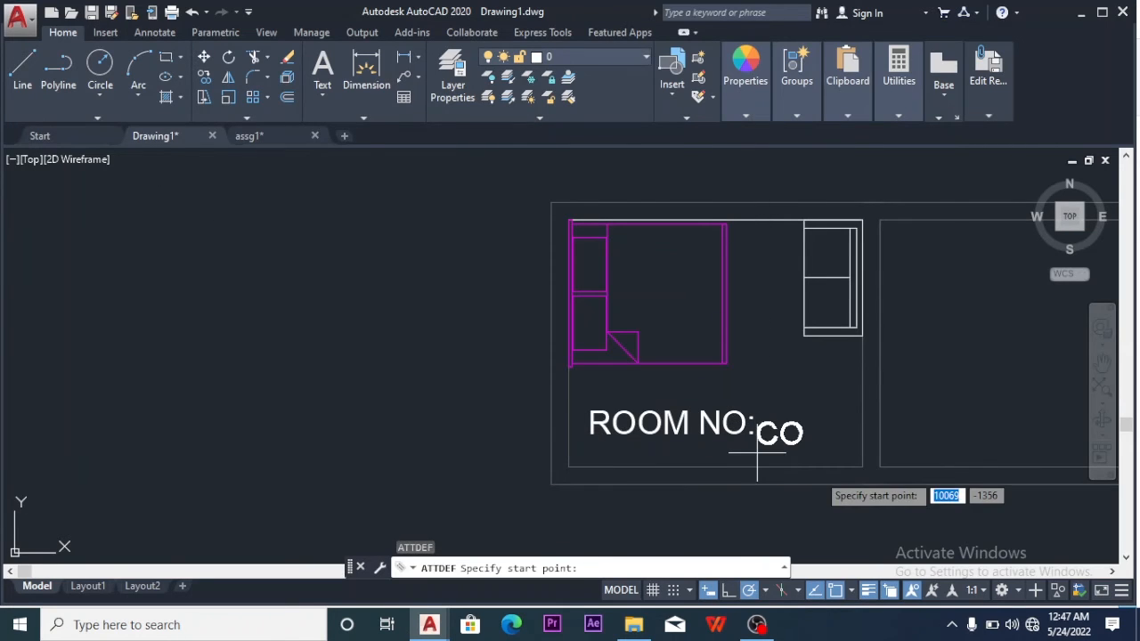
scroll(755, 443, "up", 5)
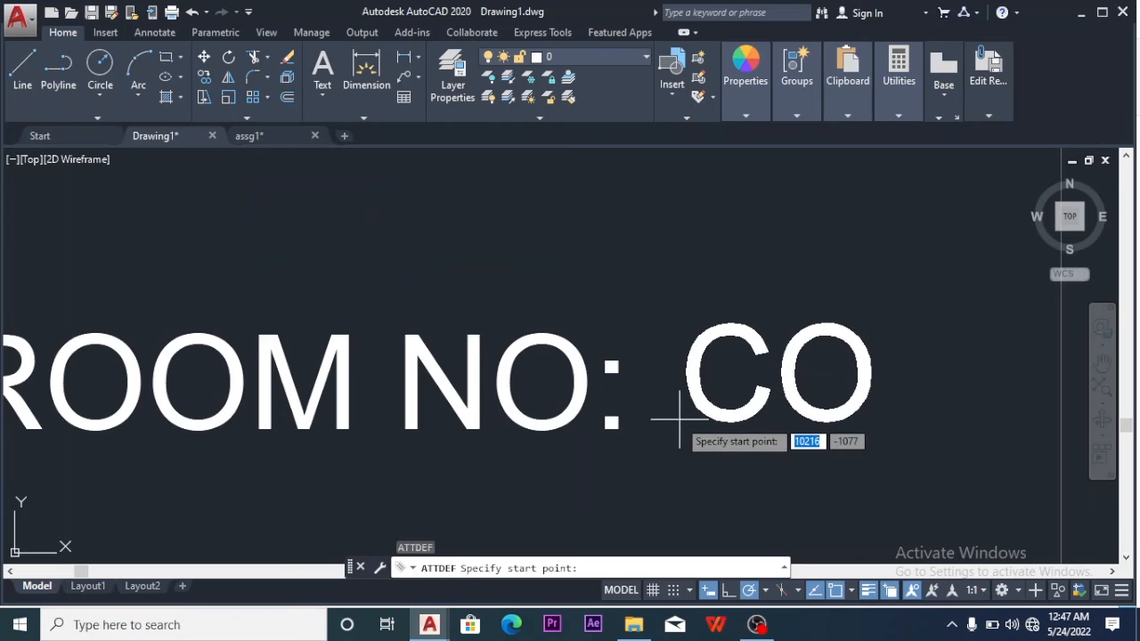
left_click(655, 438)
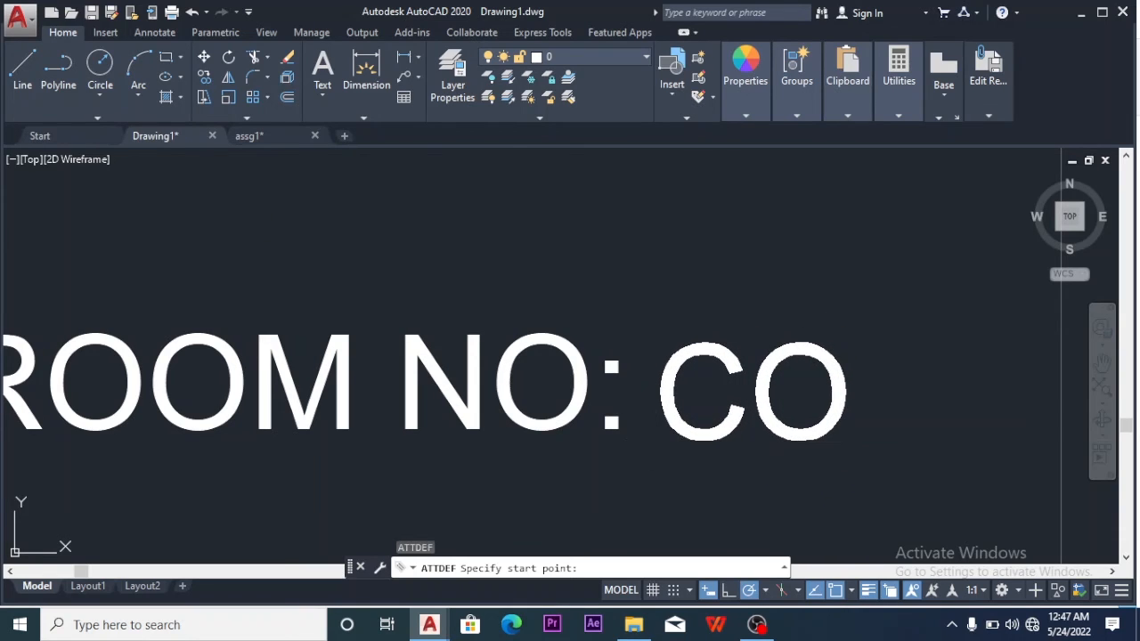
scroll(656, 437, "down", 8)
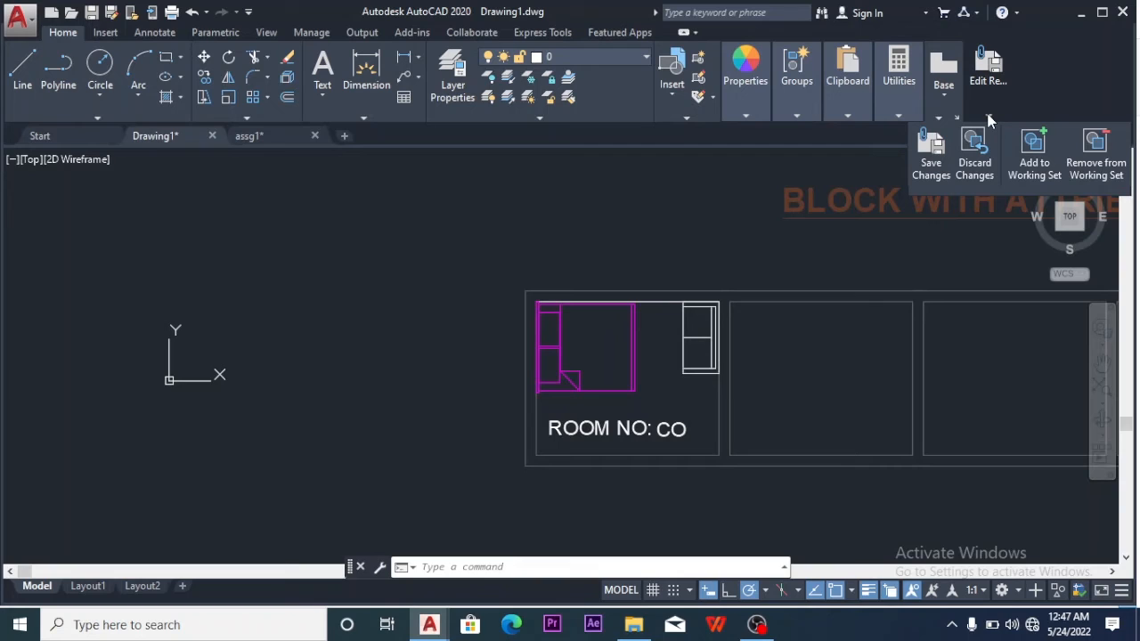
Save the reference edits so HOSTEL ROOM is redefined with the CO attribute
left_click(929, 174)
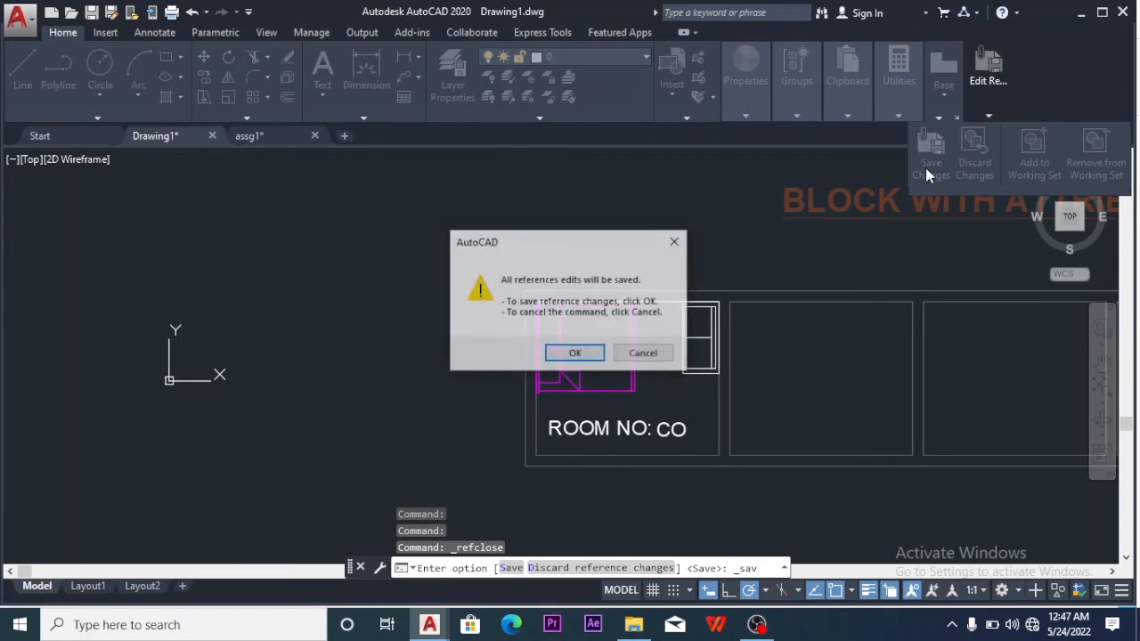
left_click(587, 353)
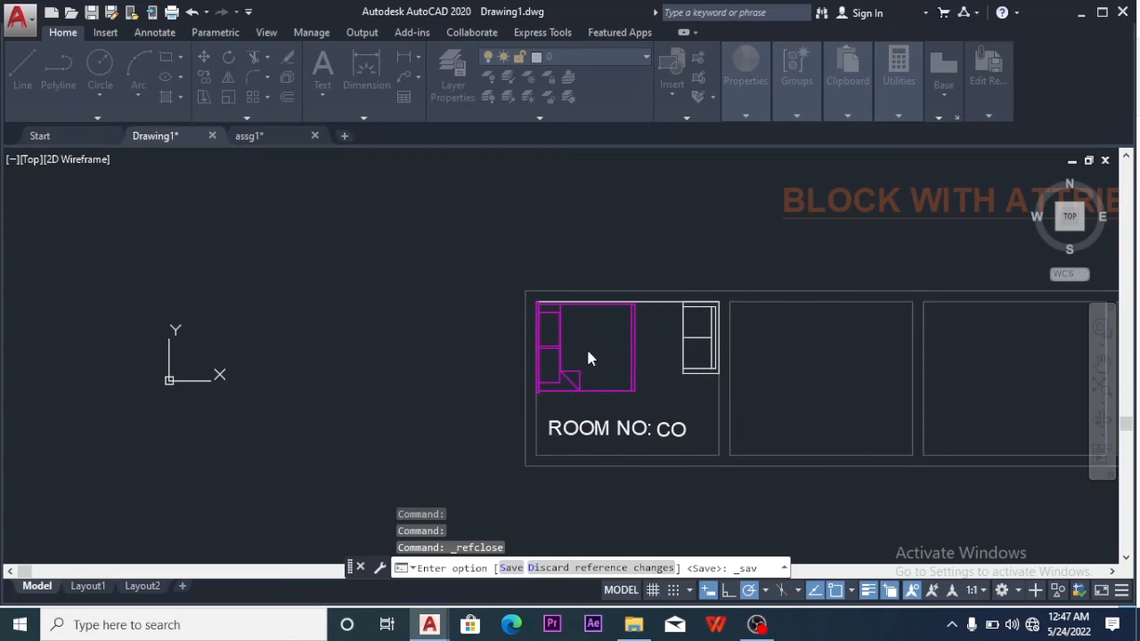
scroll(585, 330, "down", 3)
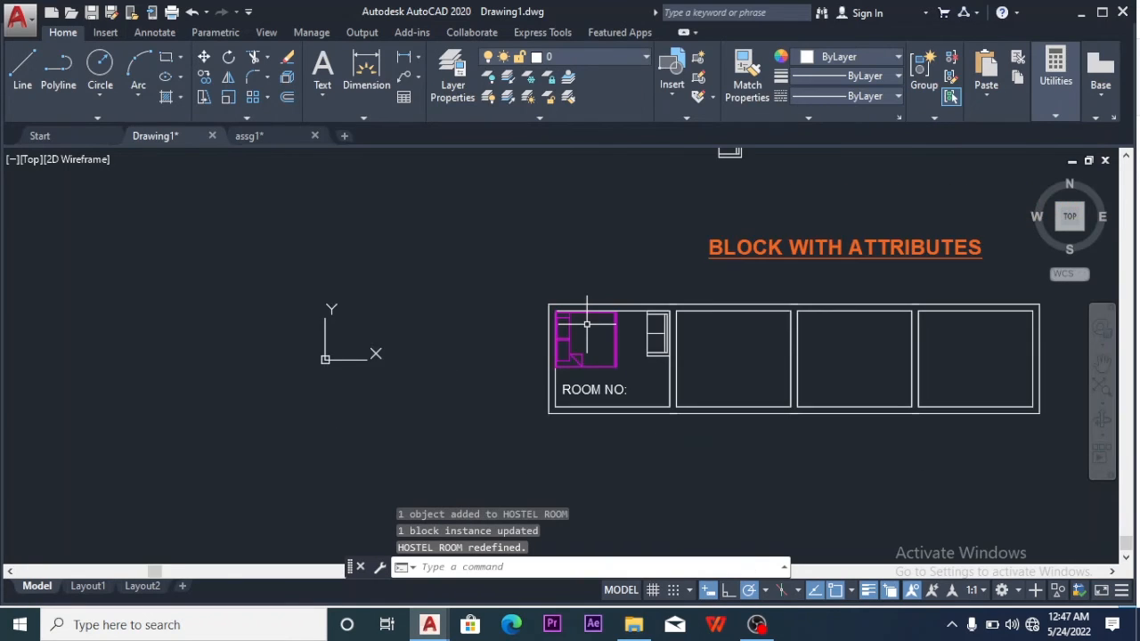
scroll(628, 341, "up", 4)
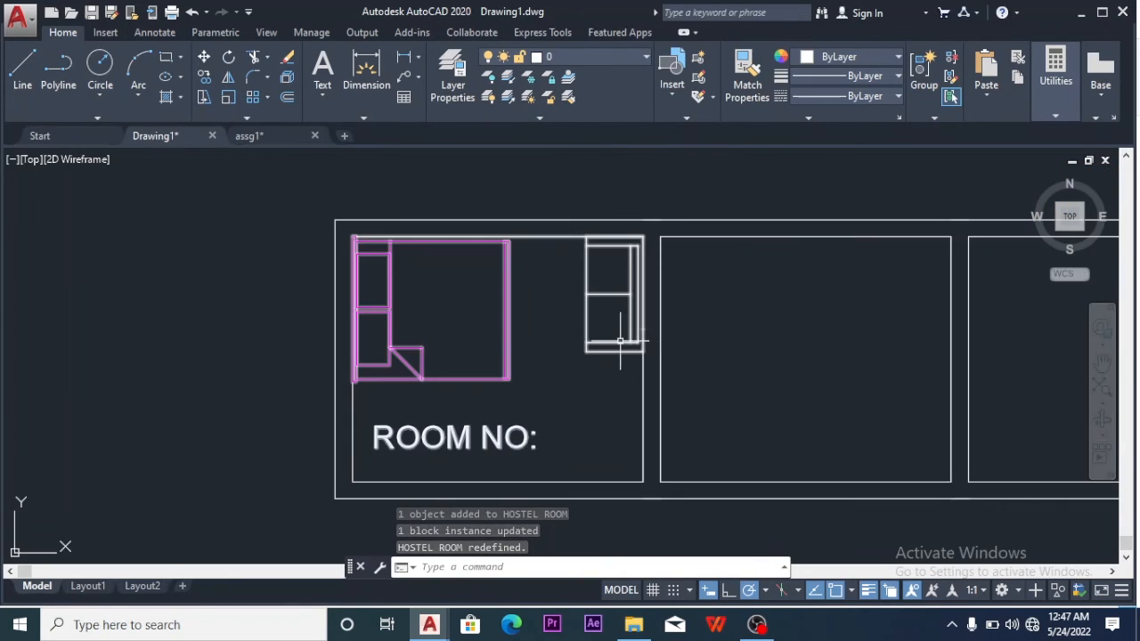
Erase the HOSTEL ROOM block instance from the first room
left_click(605, 285)
left_click(461, 482)
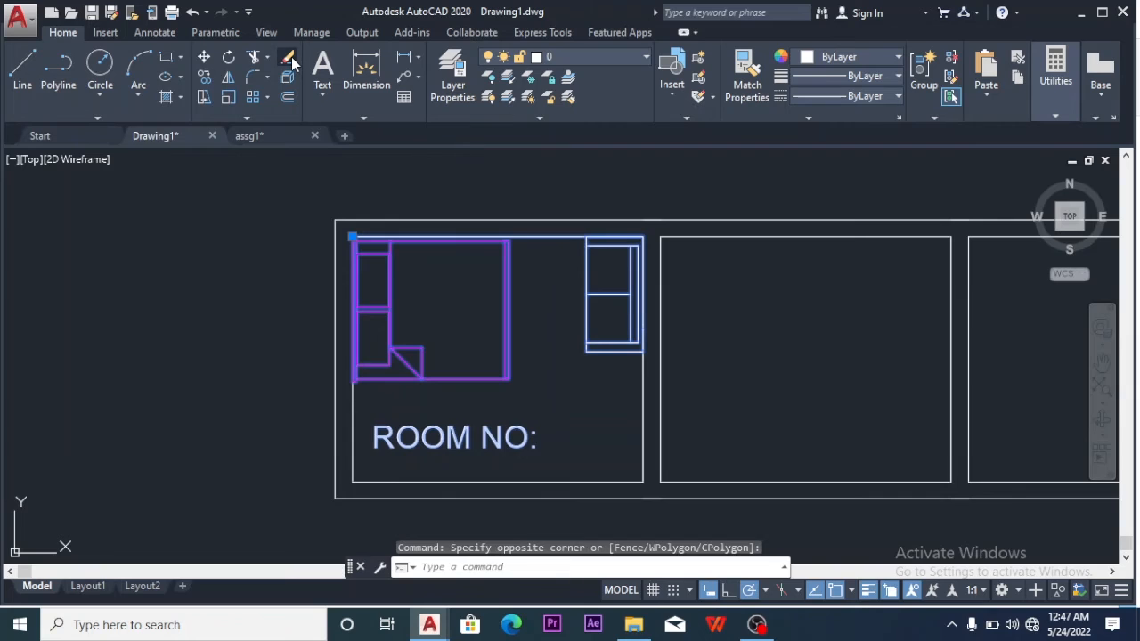
key("Delete")
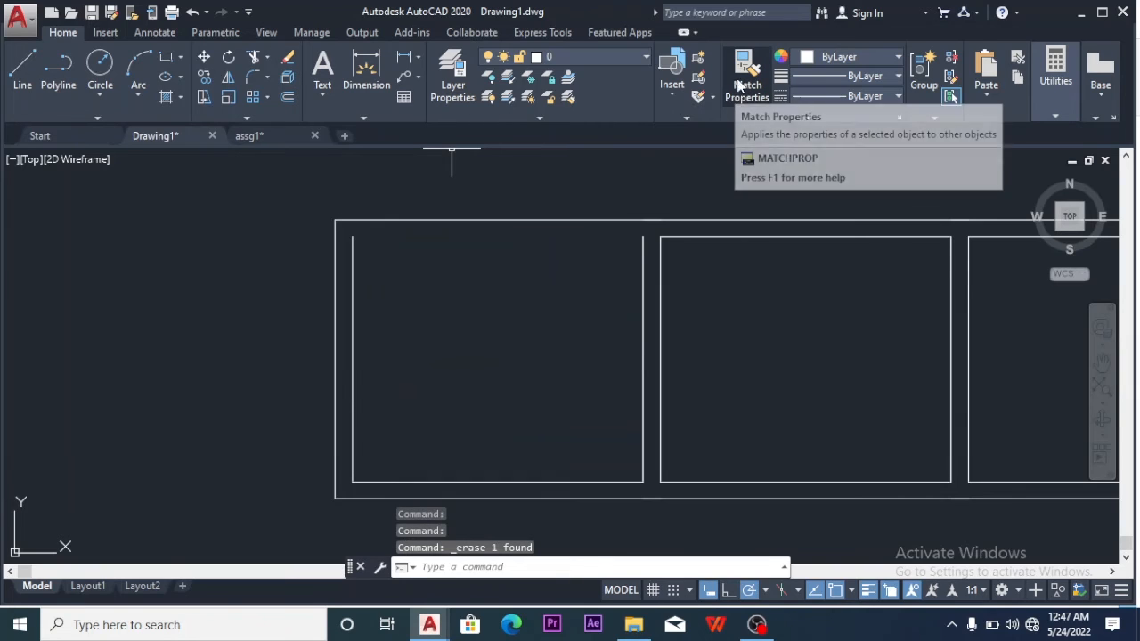
key("ctrl+z")
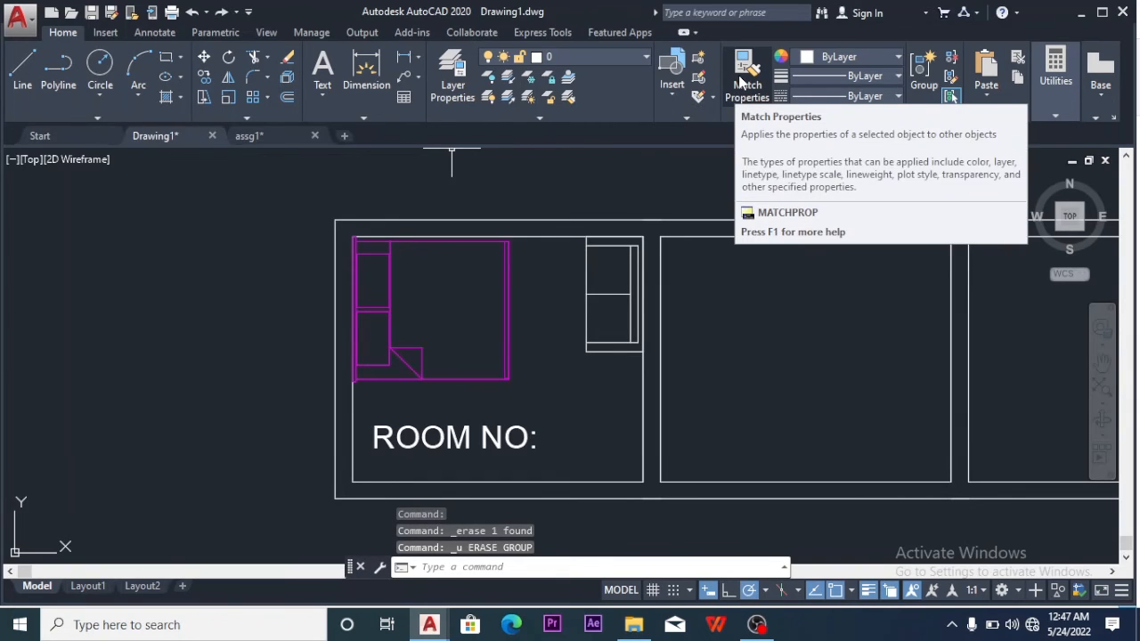
left_click(599, 298)
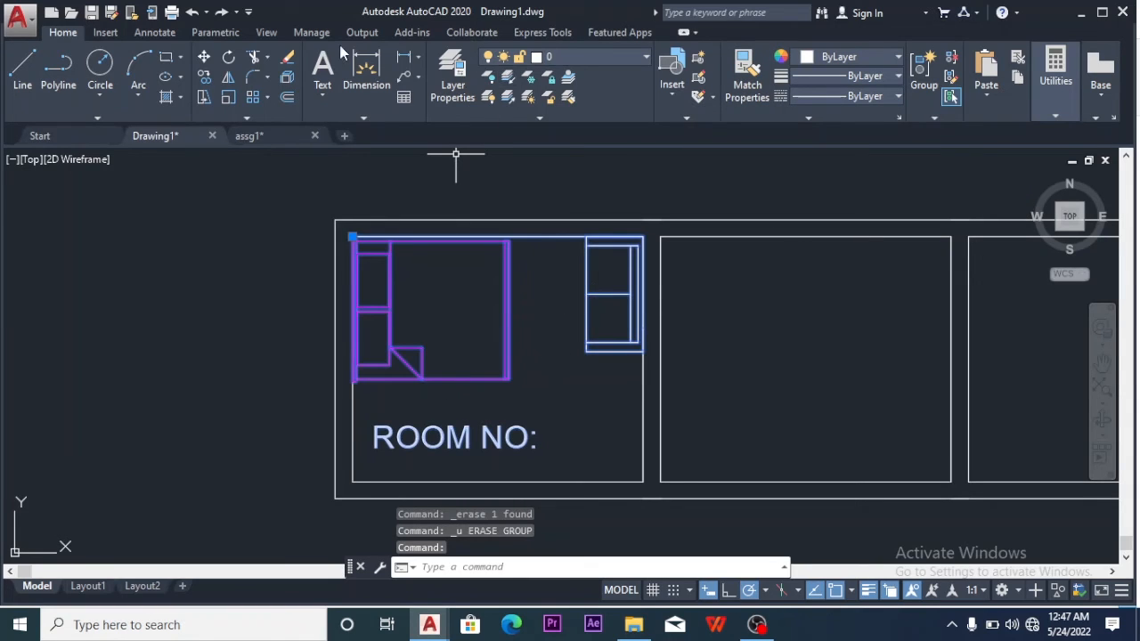
left_click(288, 57)
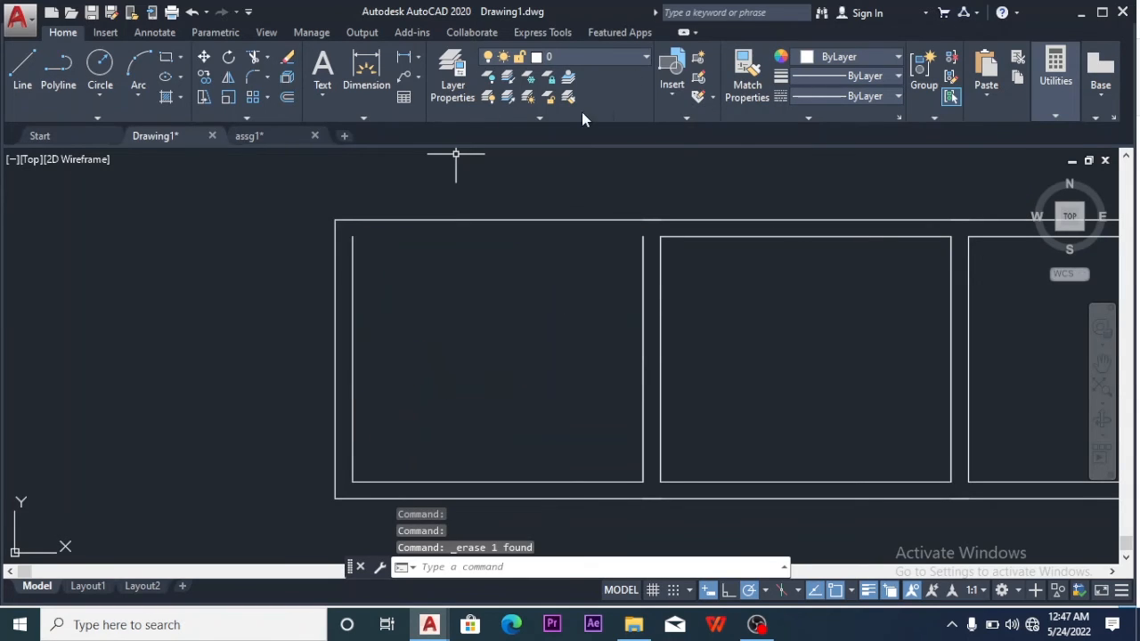
Redraw the first room's top edge with a line and bring up the Insert block gallery
left_click(22, 71)
left_click(353, 237)
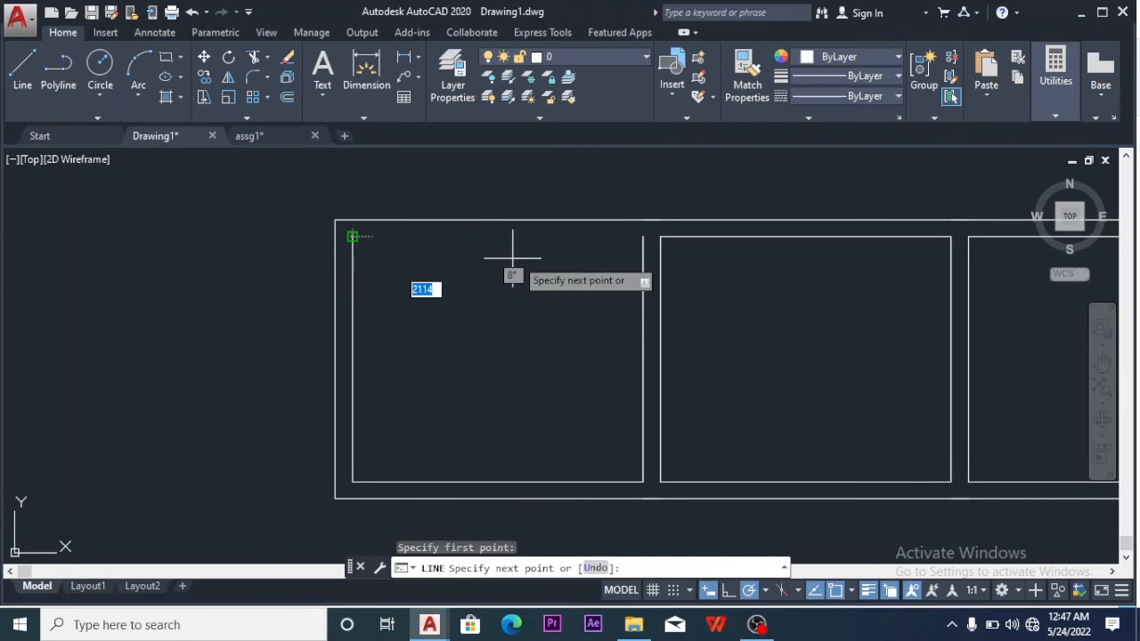
left_click(642, 237)
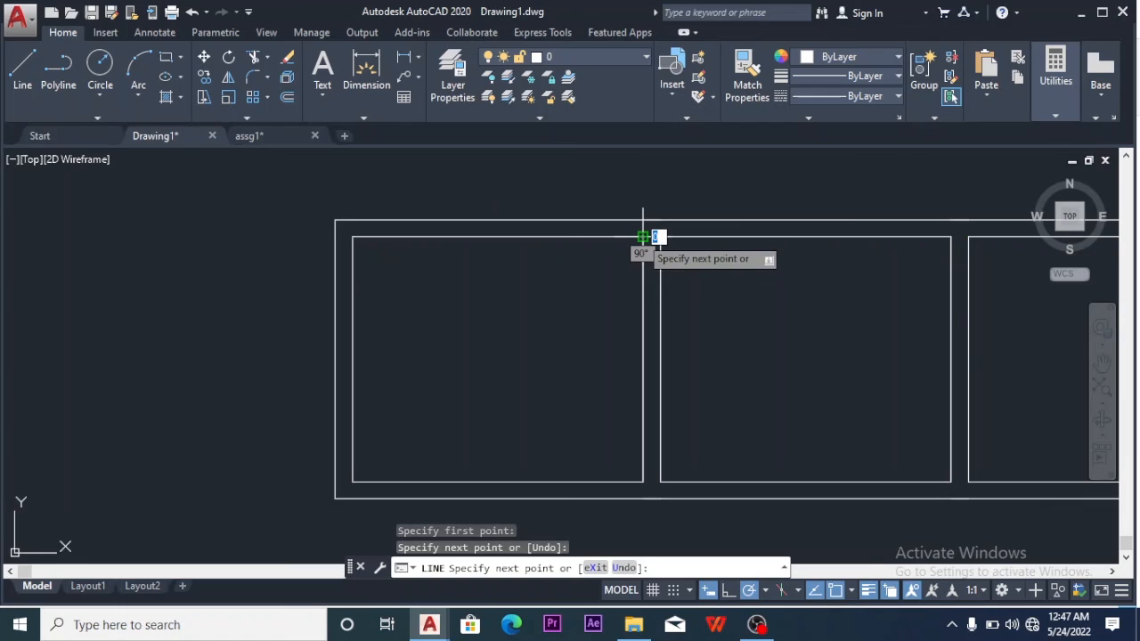
key("Escape")
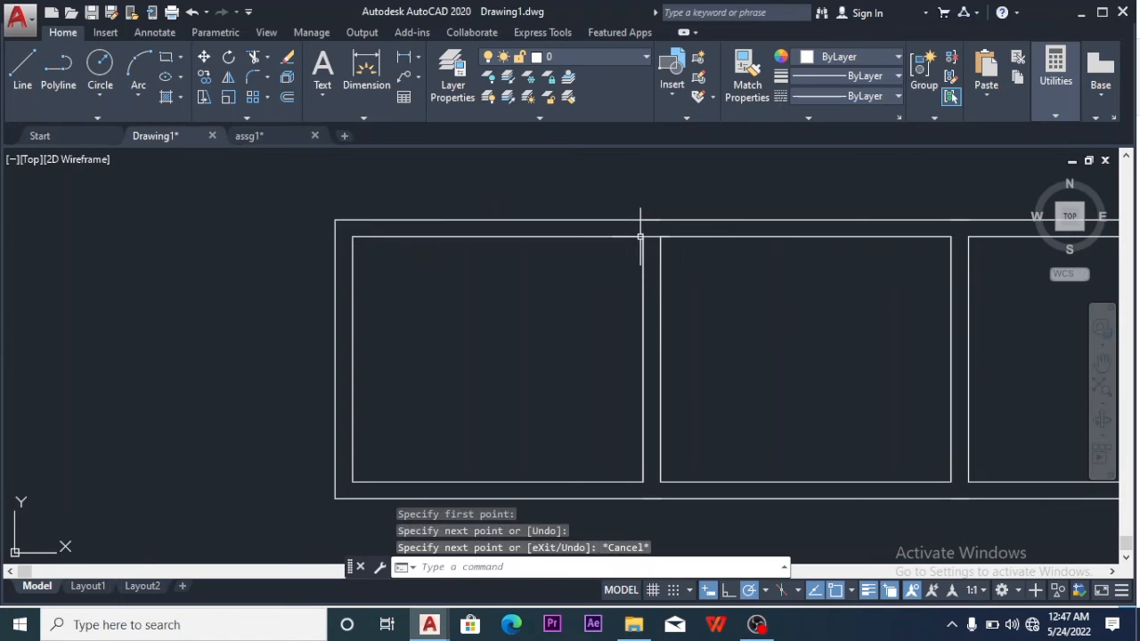
left_click(662, 92)
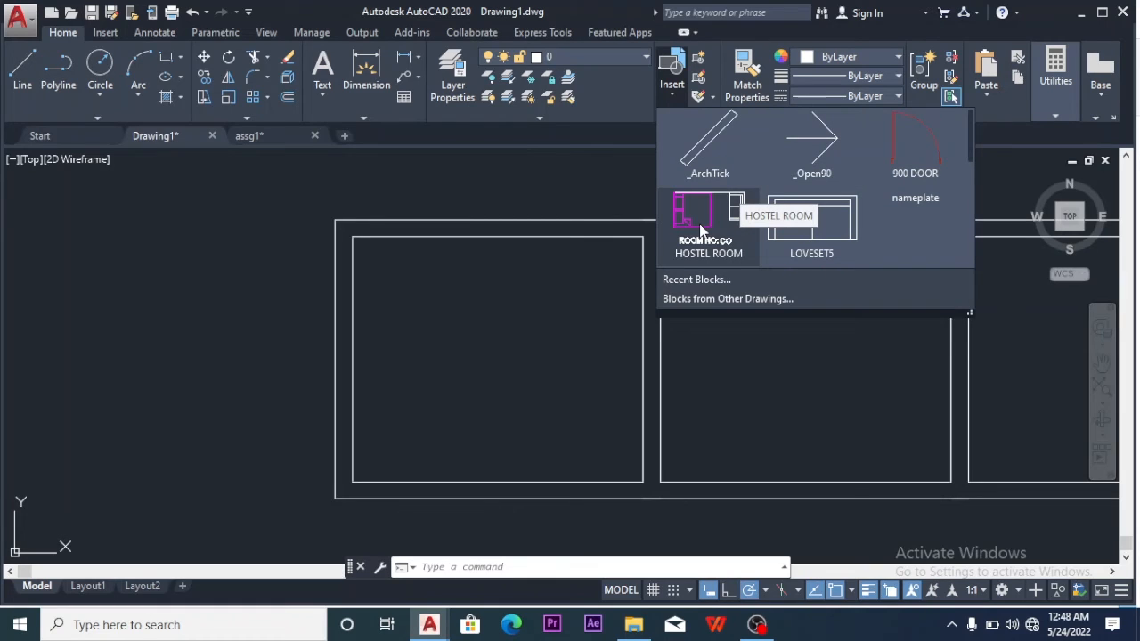
Insert HOSTEL ROOM at the first room's top-left corner with room number 01
scroll(701, 231, "down", 1)
scroll(701, 231, "up", 1)
scroll(699, 233, "down", 2)
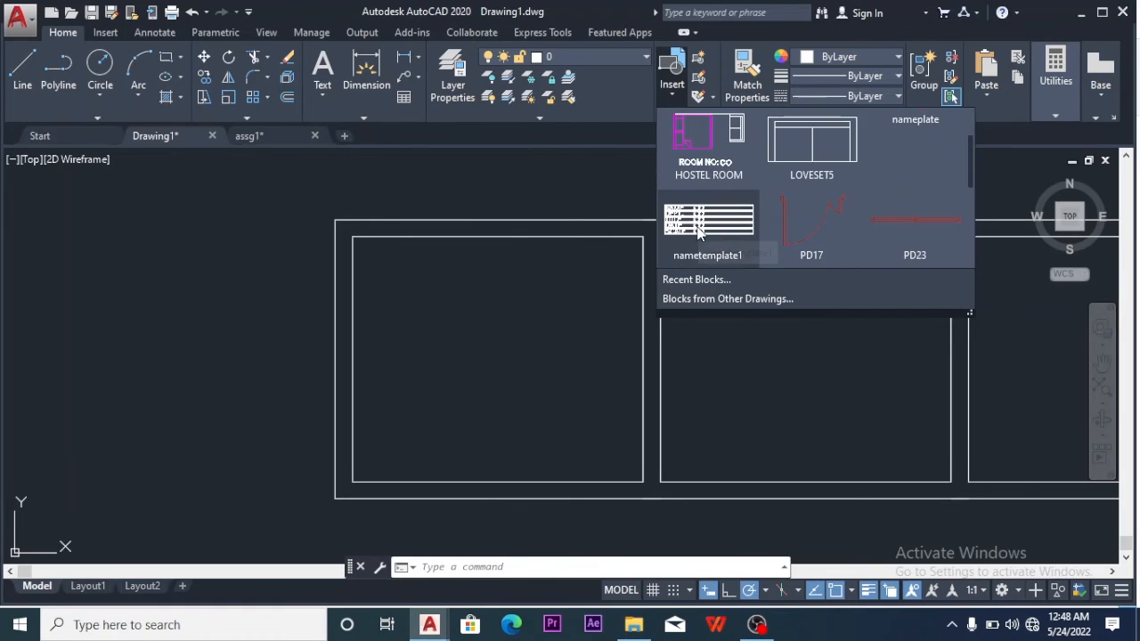
scroll(699, 230, "down", 1)
scroll(697, 226, "up", 3)
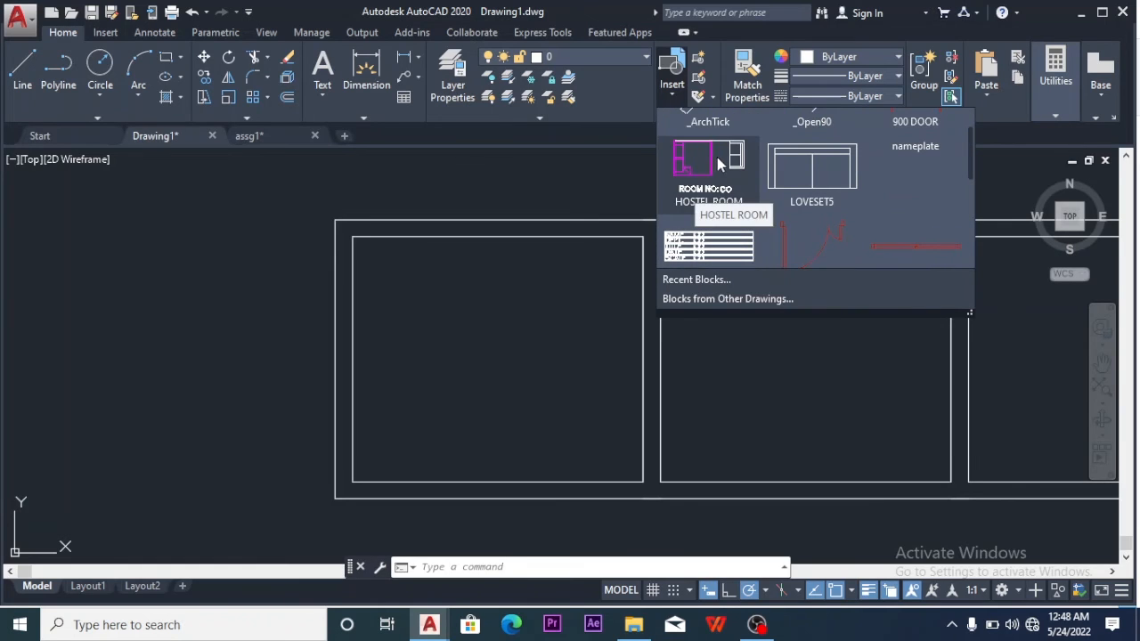
left_click(718, 163)
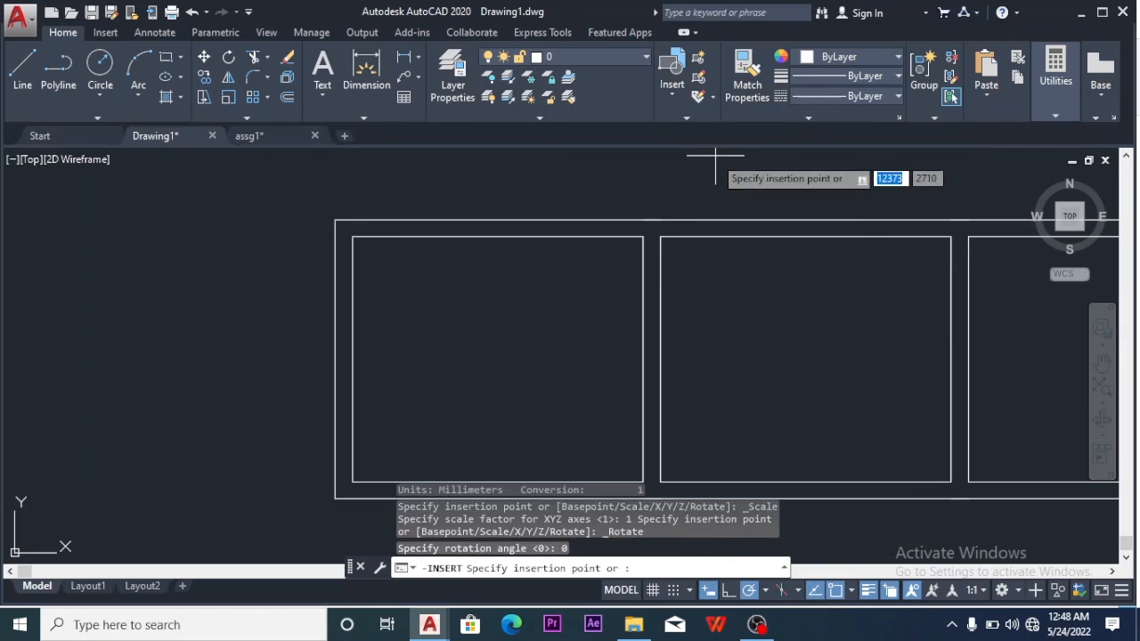
left_click(352, 238)
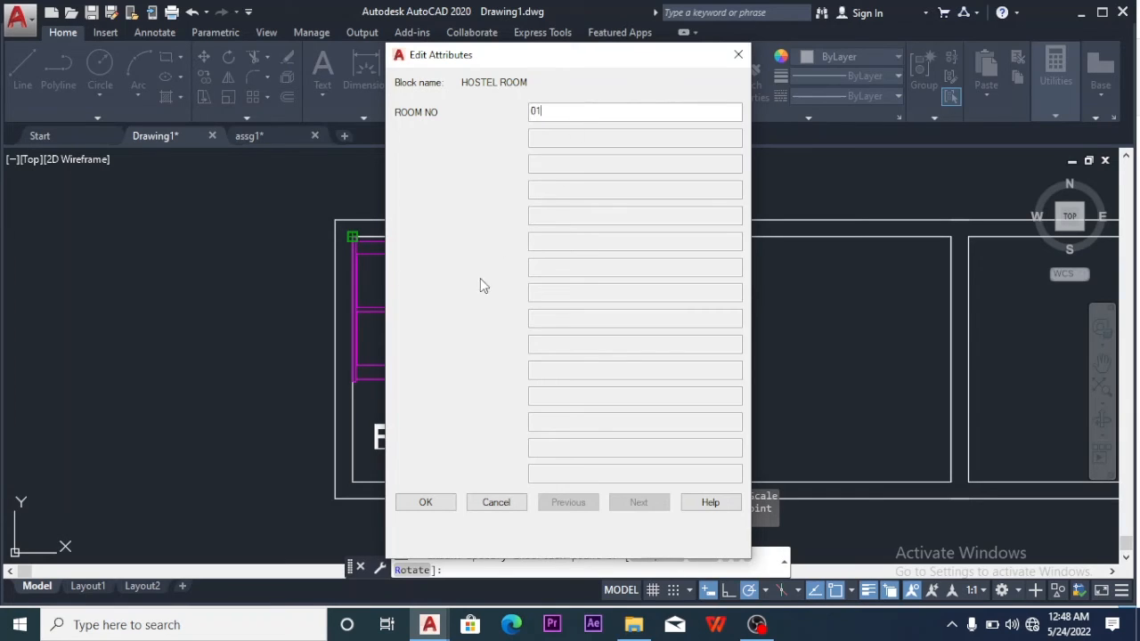
left_click(417, 506)
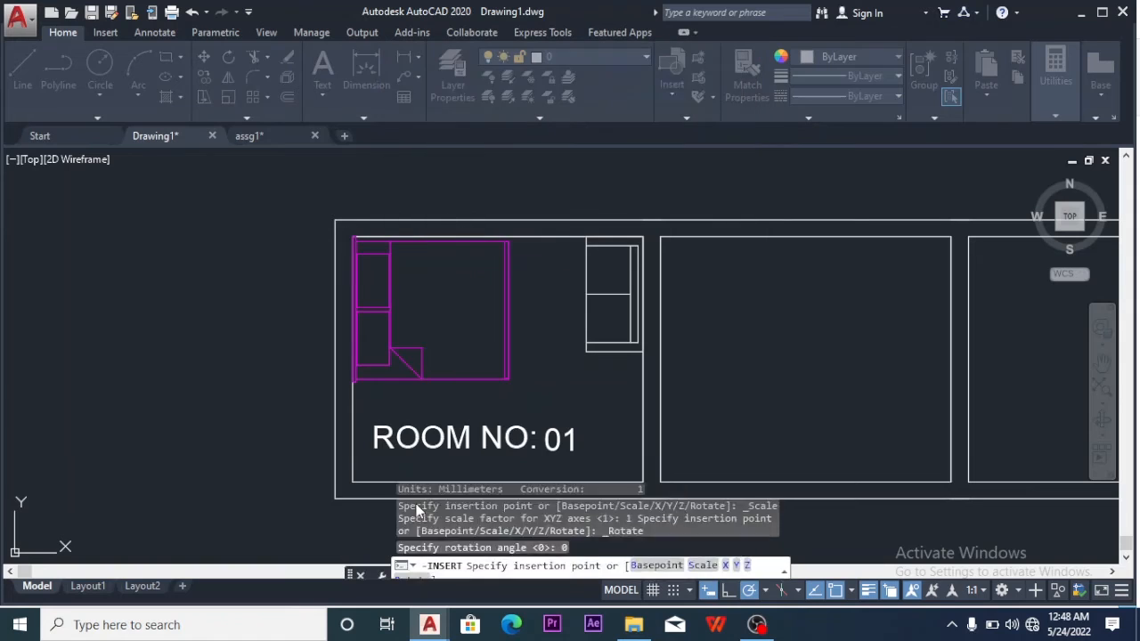
Insert HOSTEL ROOM at the second room's top-left corner with room number 02
left_click(671, 98)
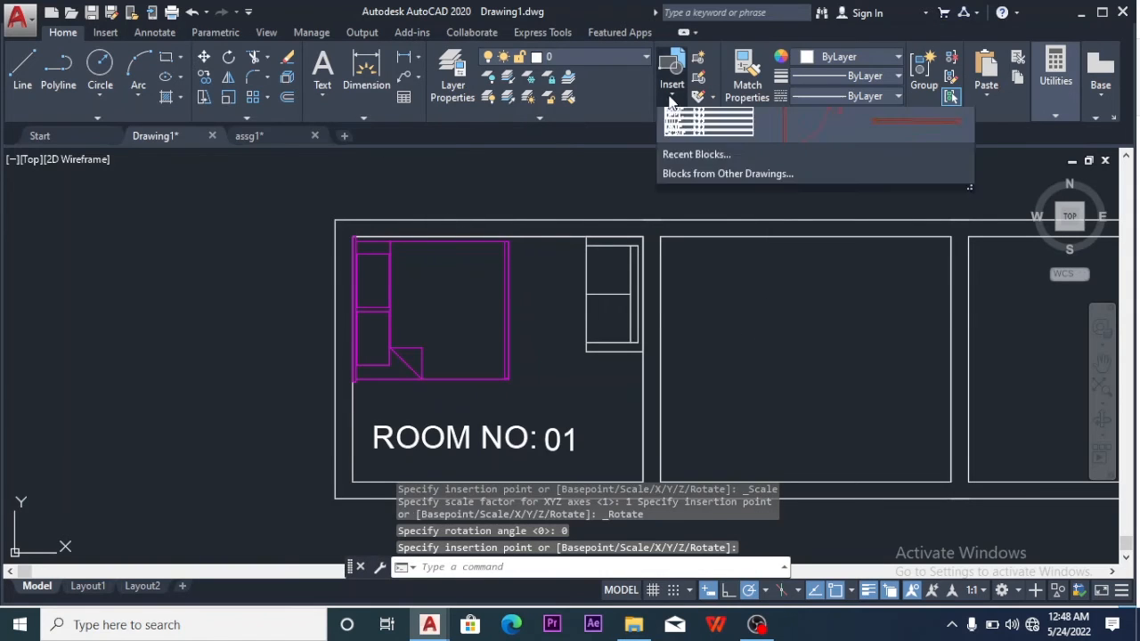
left_click(705, 214)
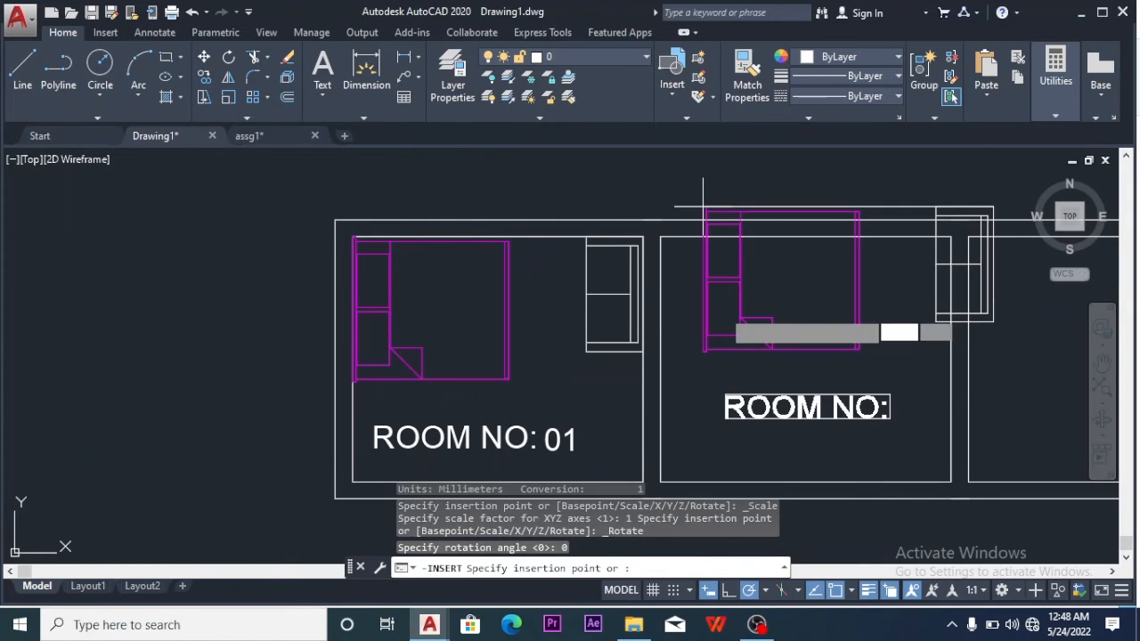
left_click(660, 237)
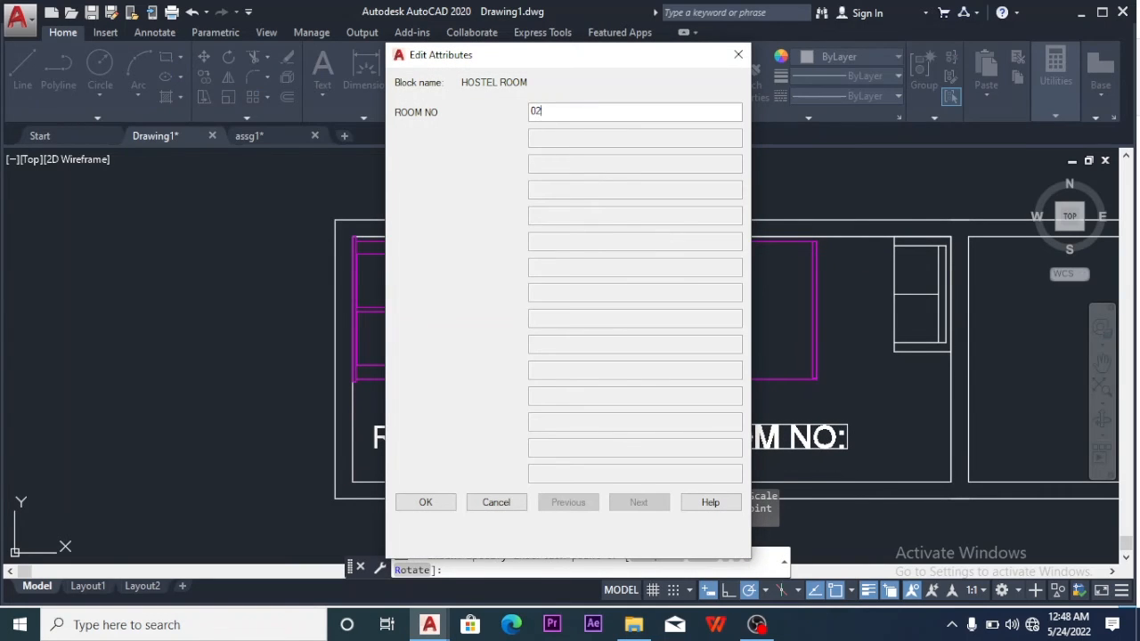
left_click(431, 503)
scroll(436, 503, "down", 3)
scroll(450, 415, "down", 3)
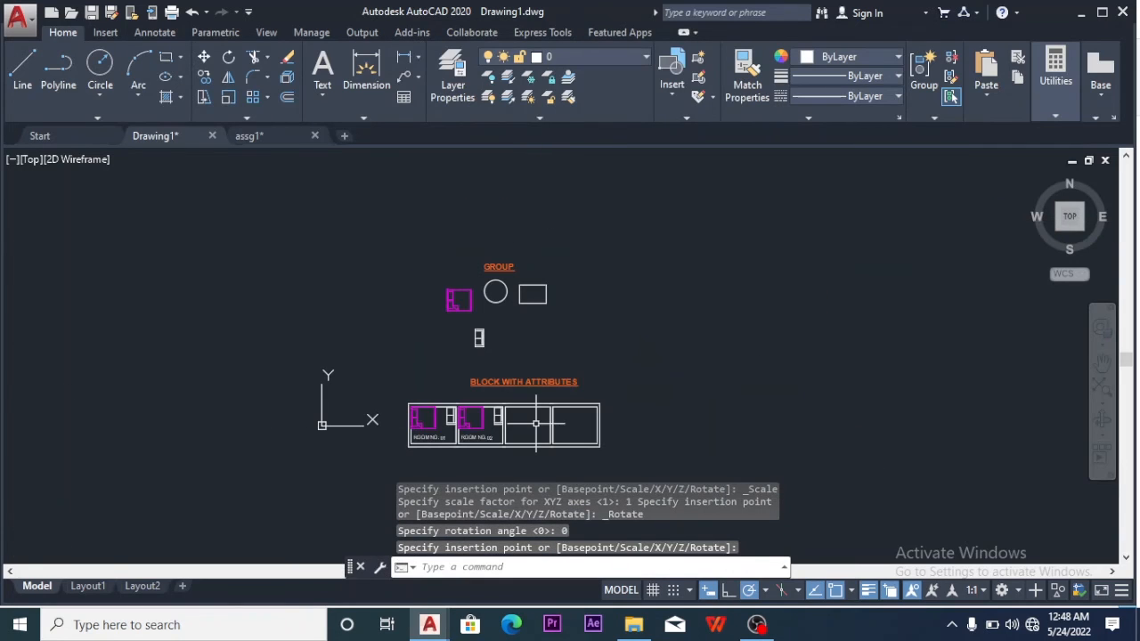
scroll(436, 445, "up", 4)
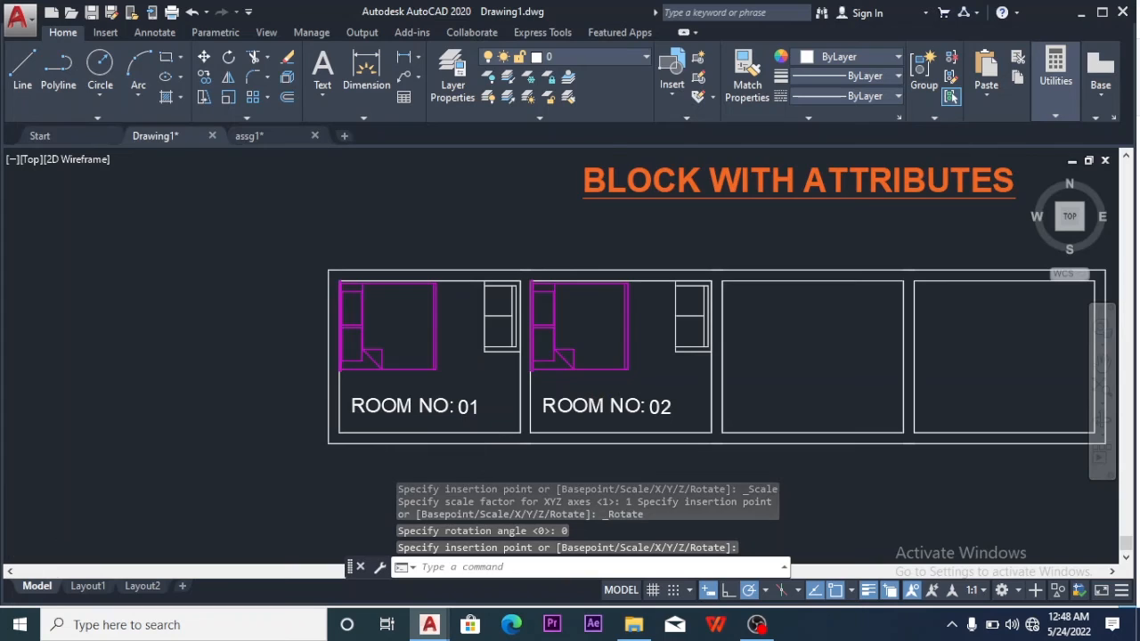
scroll(564, 343, "down", 3)
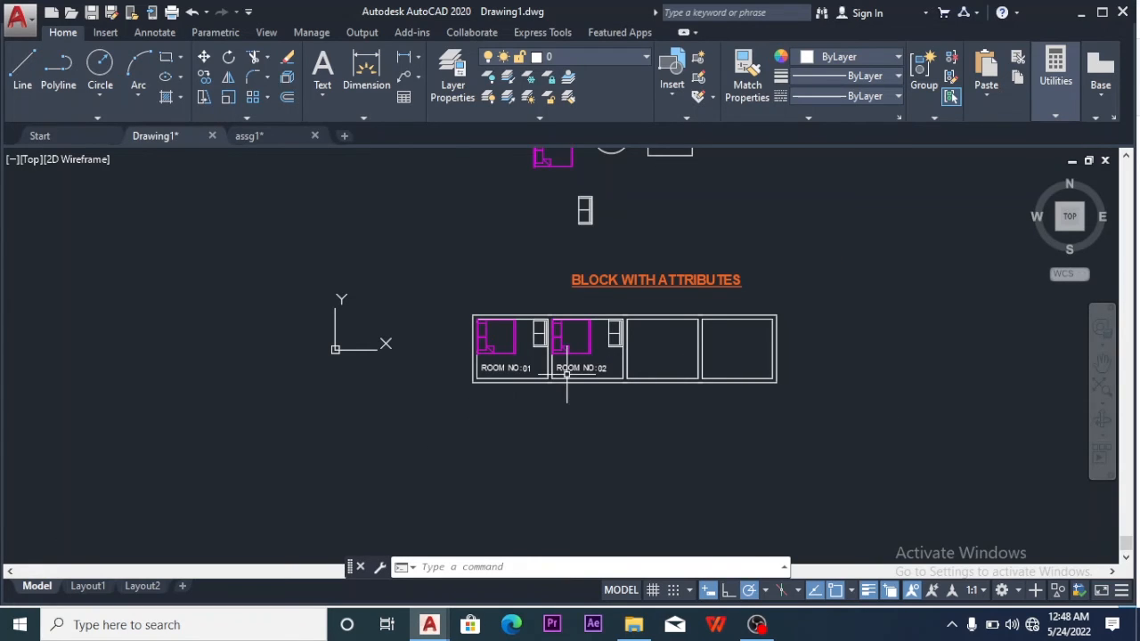
scroll(534, 379, "up", 2)
scroll(519, 374, "down", 2)
scroll(519, 373, "down", 2)
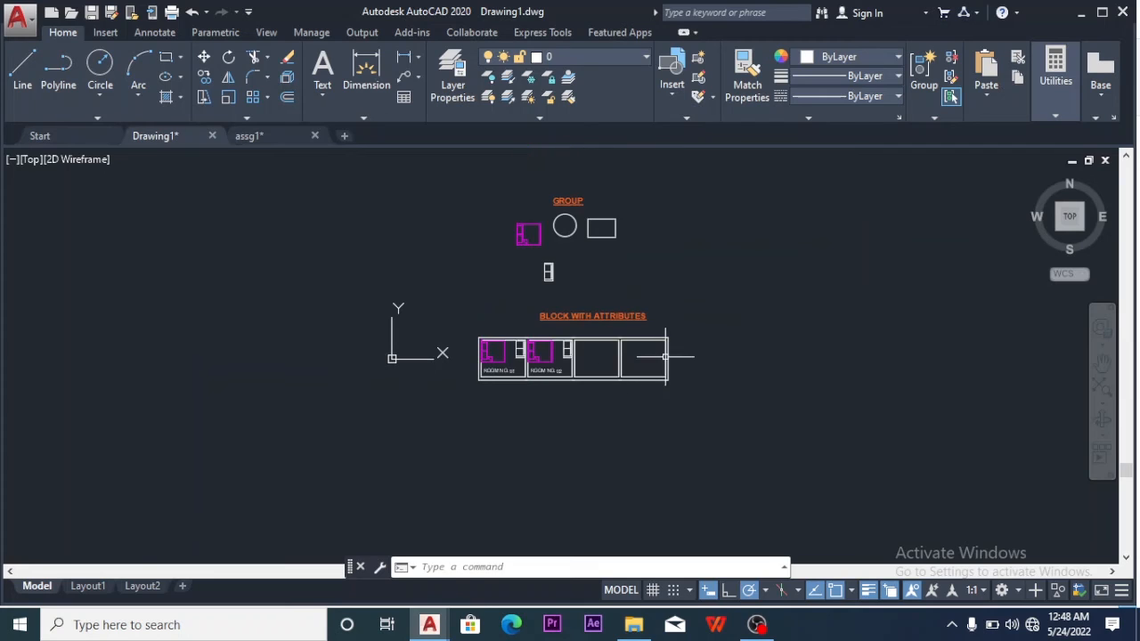
scroll(693, 360, "up", 5)
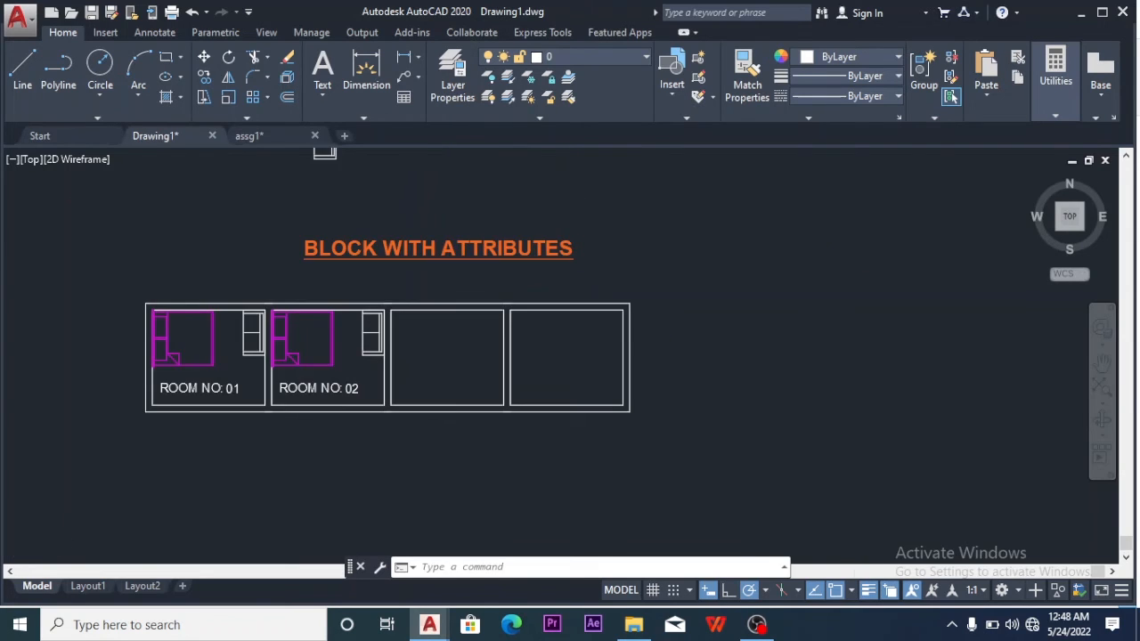
scroll(677, 362, "down", 4)
middle_click_drag(678, 362, 537, 354)
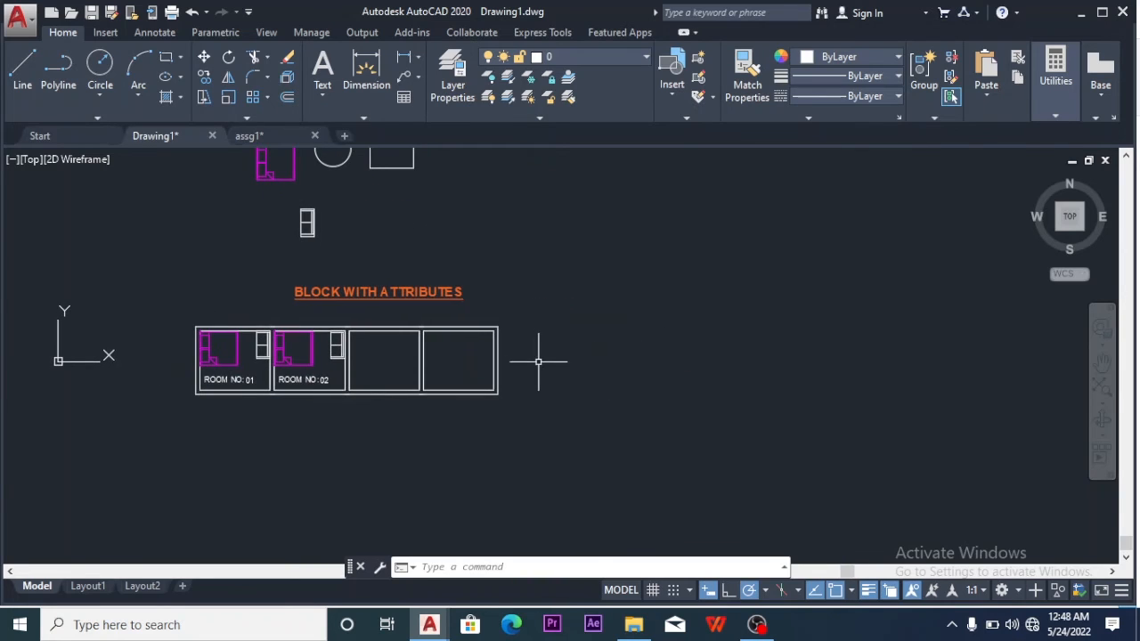
scroll(650, 385, "up", 2)
scroll(648, 382, "up", 2)
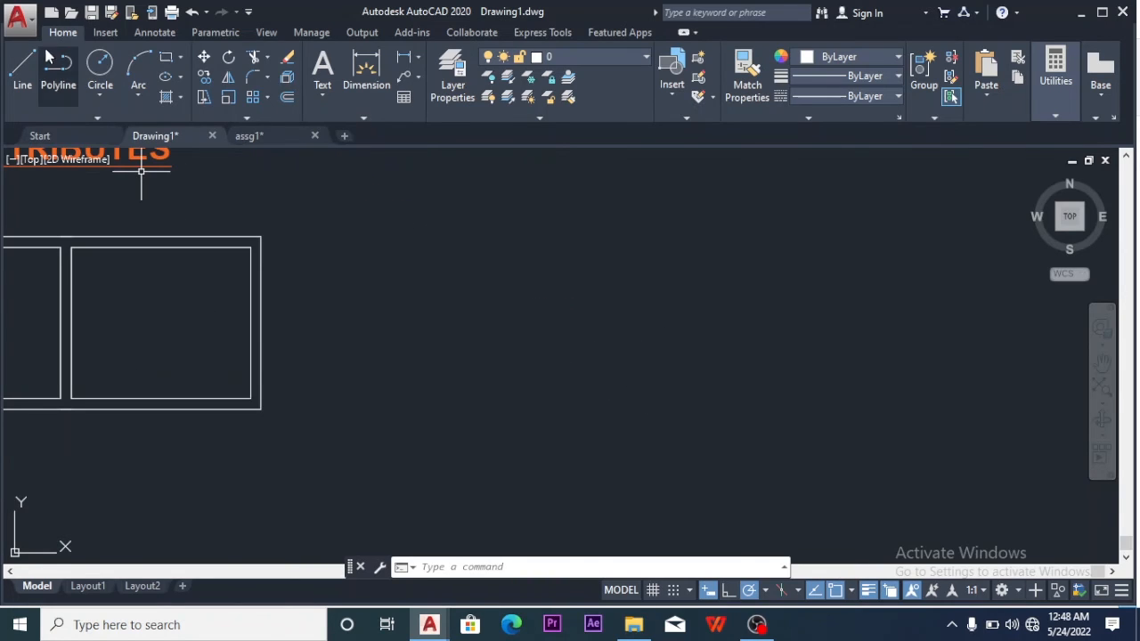
Draw a long, thin rectangle in the empty area right of the rooms
left_click(165, 59)
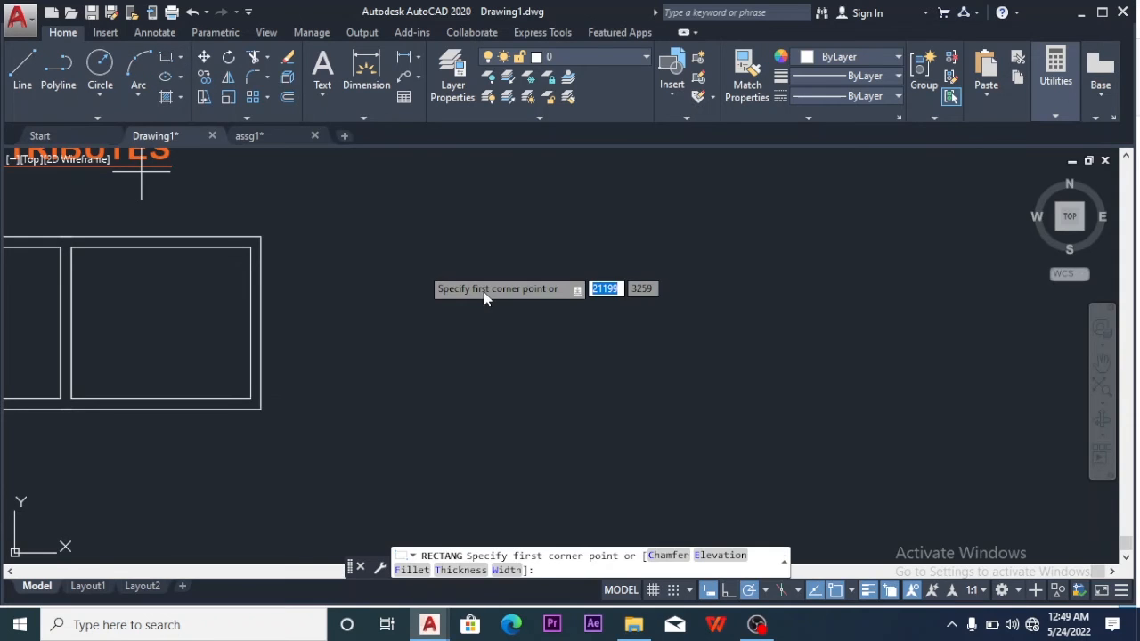
left_click(452, 278)
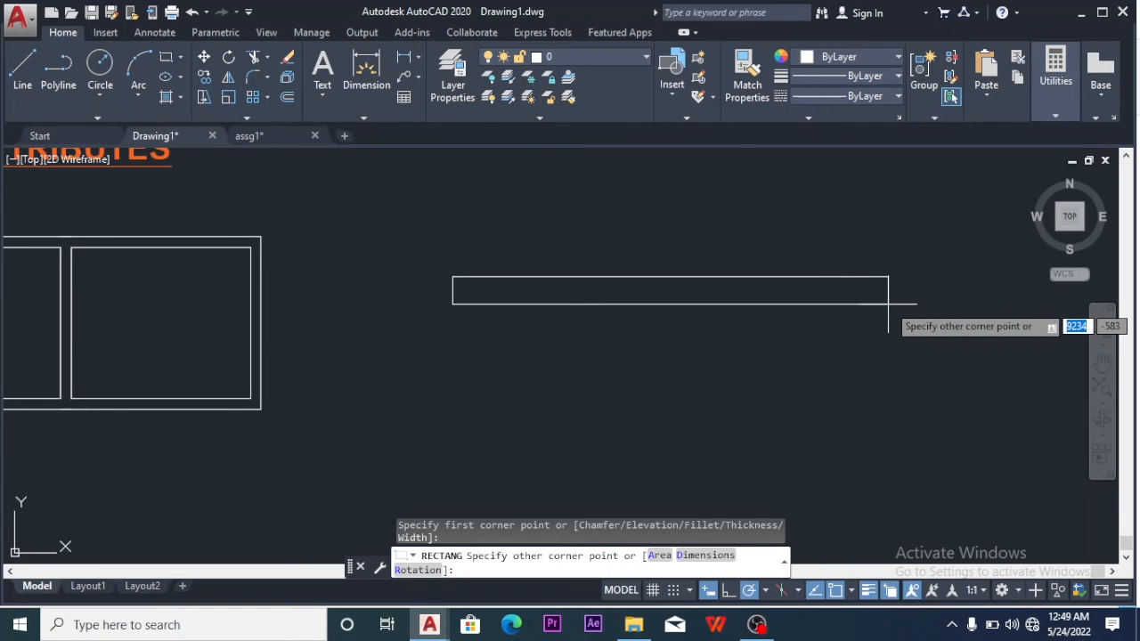
left_click(887, 304)
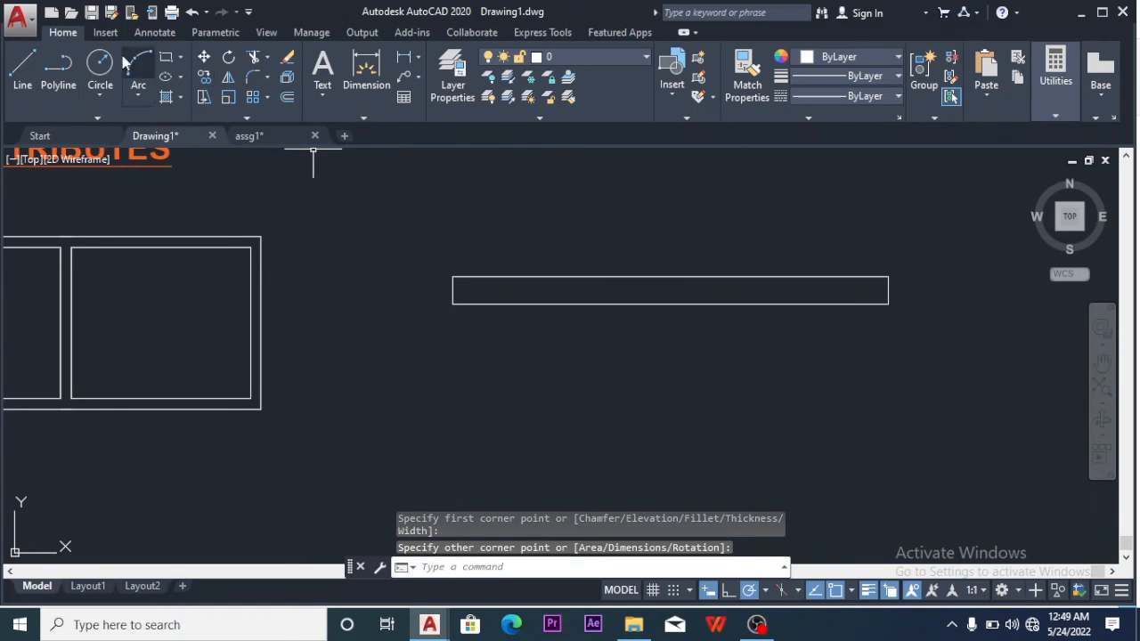
Start copying the new rectangle, then cancel the copy
left_click(204, 78)
left_click(910, 247)
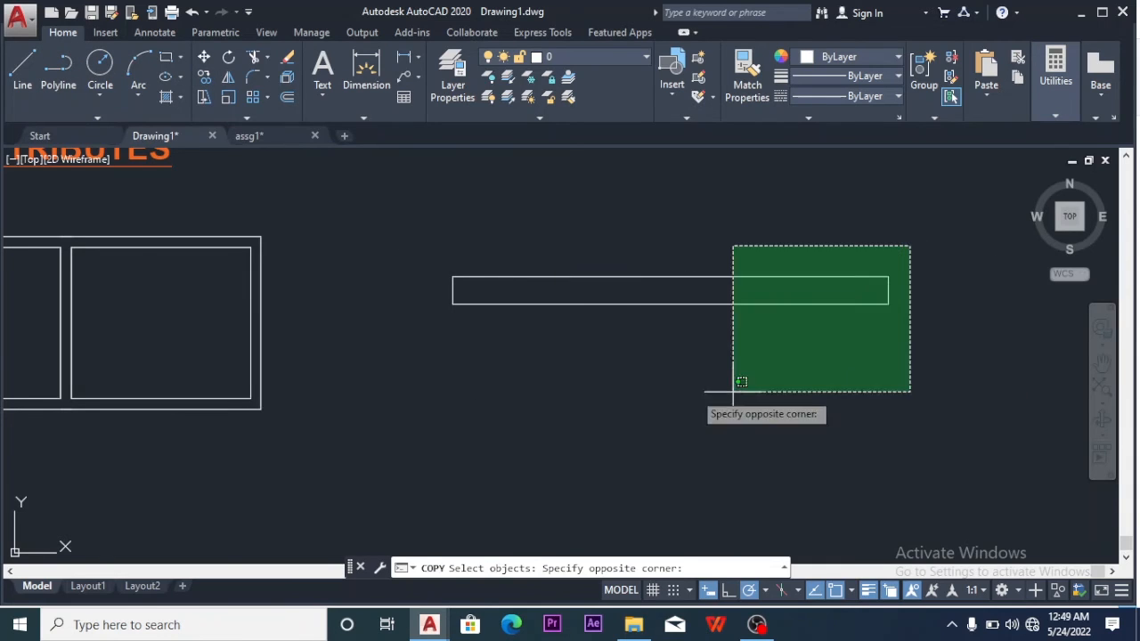
left_click(396, 367)
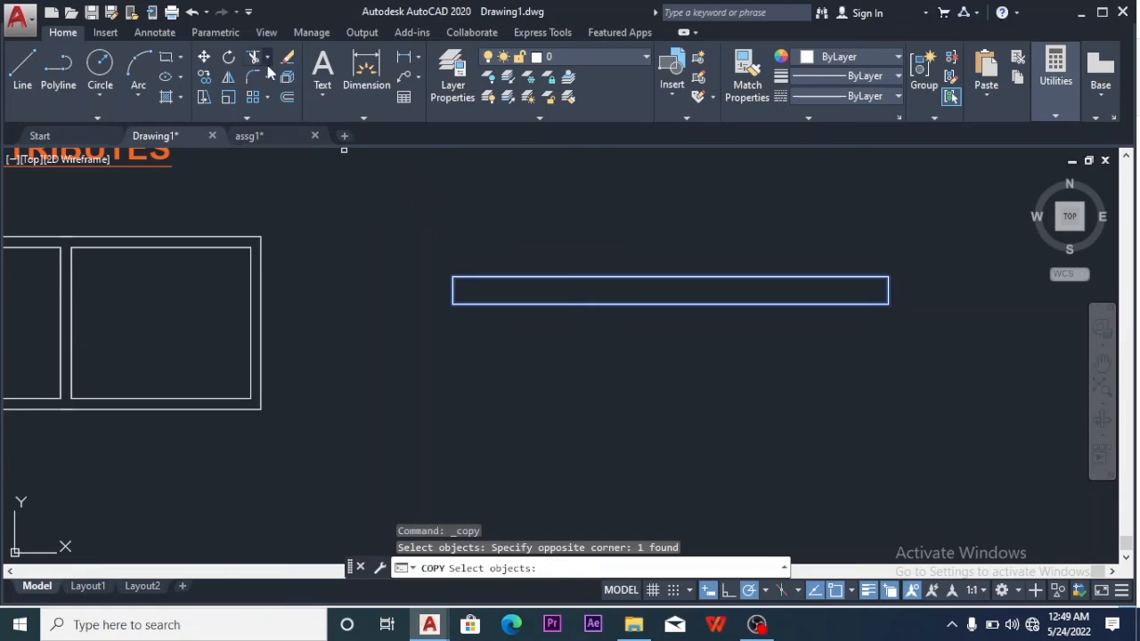
left_click(207, 75)
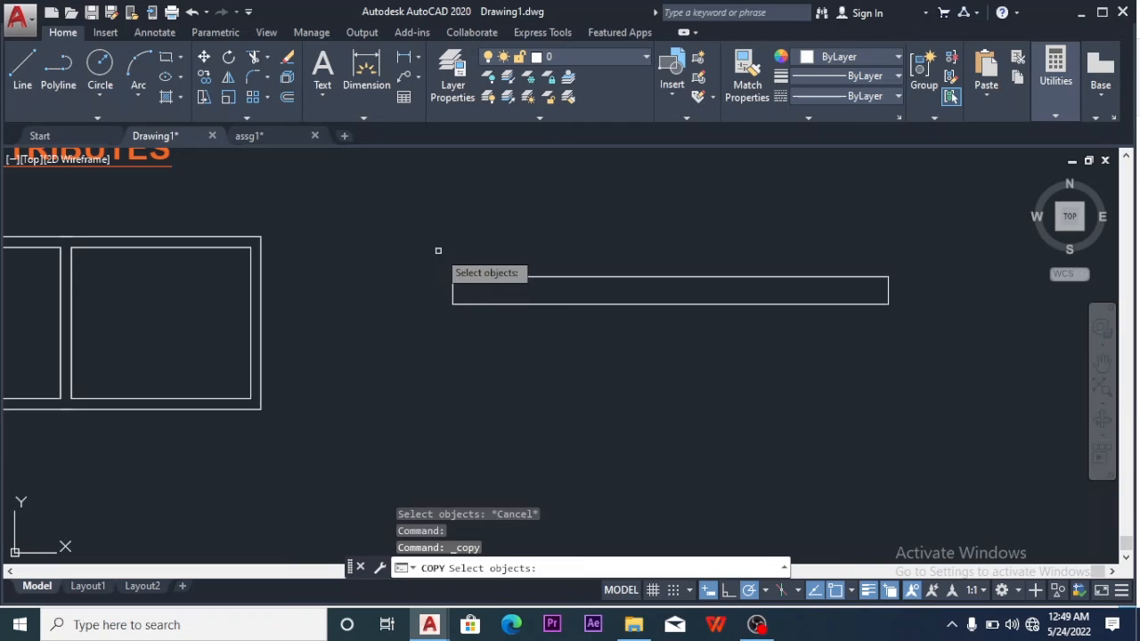
key("Escape")
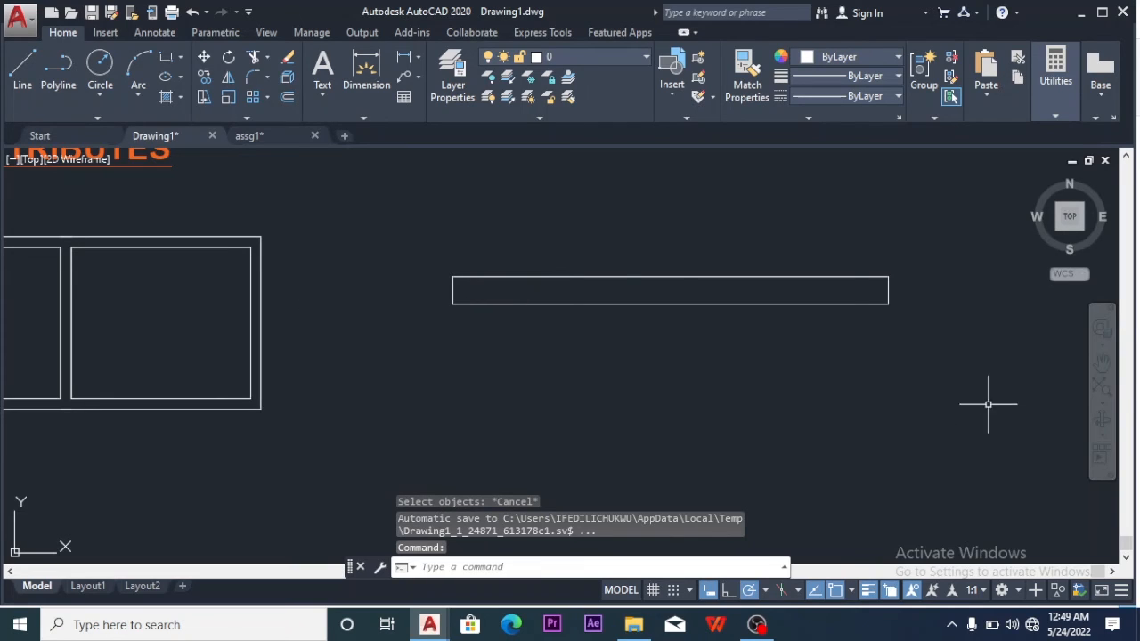
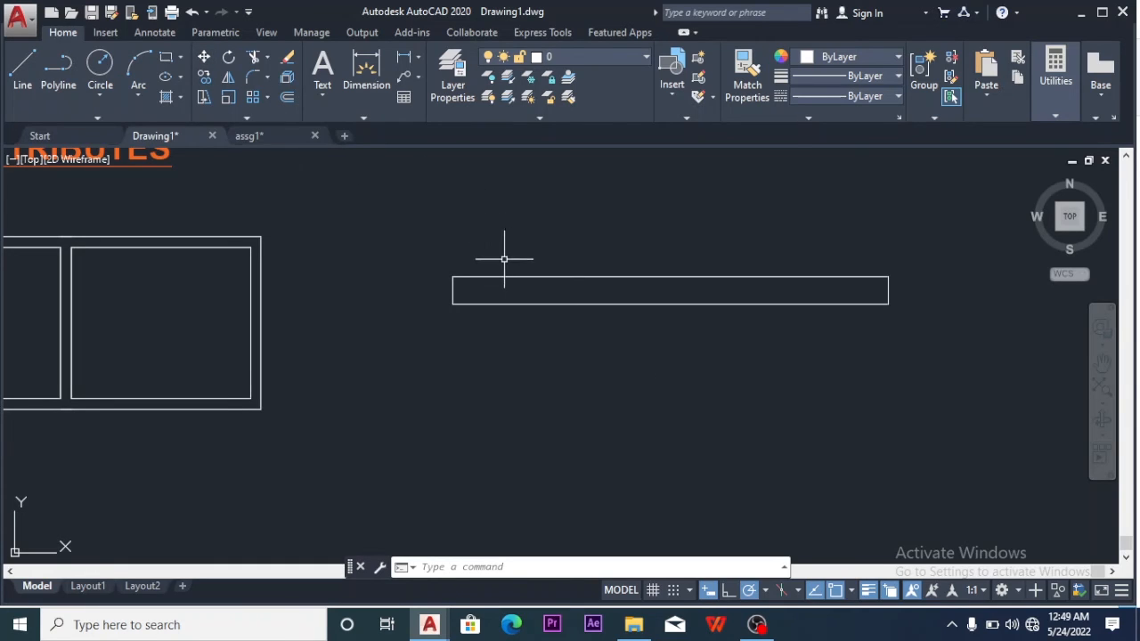
Copy the long rectangle twice, stacking both copies directly beneath the original
left_click(636, 277)
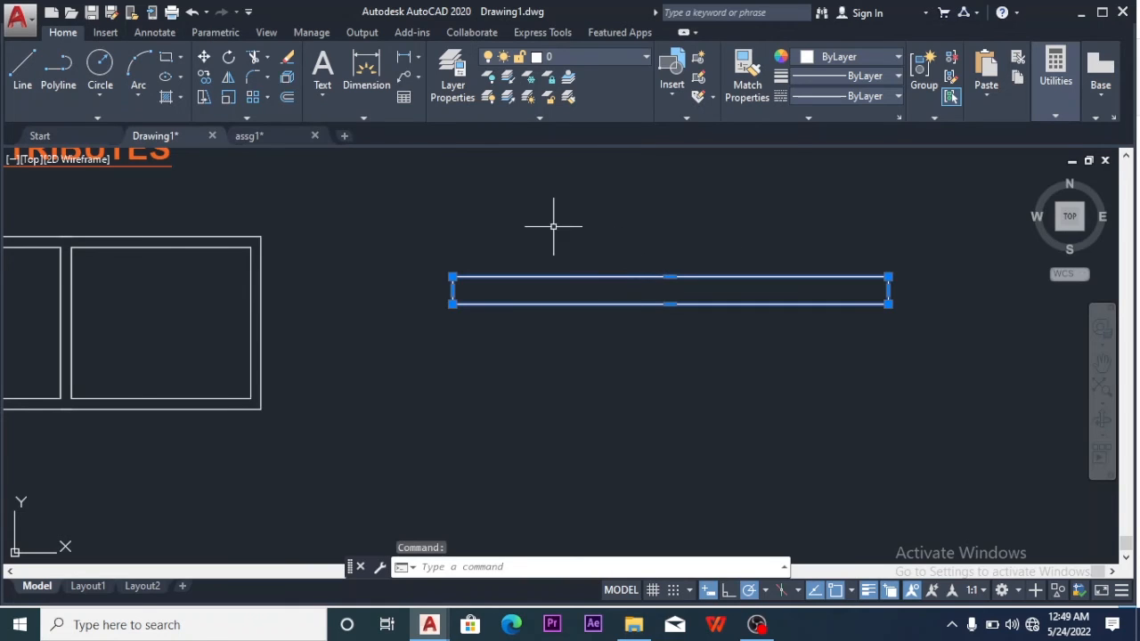
left_click(204, 76)
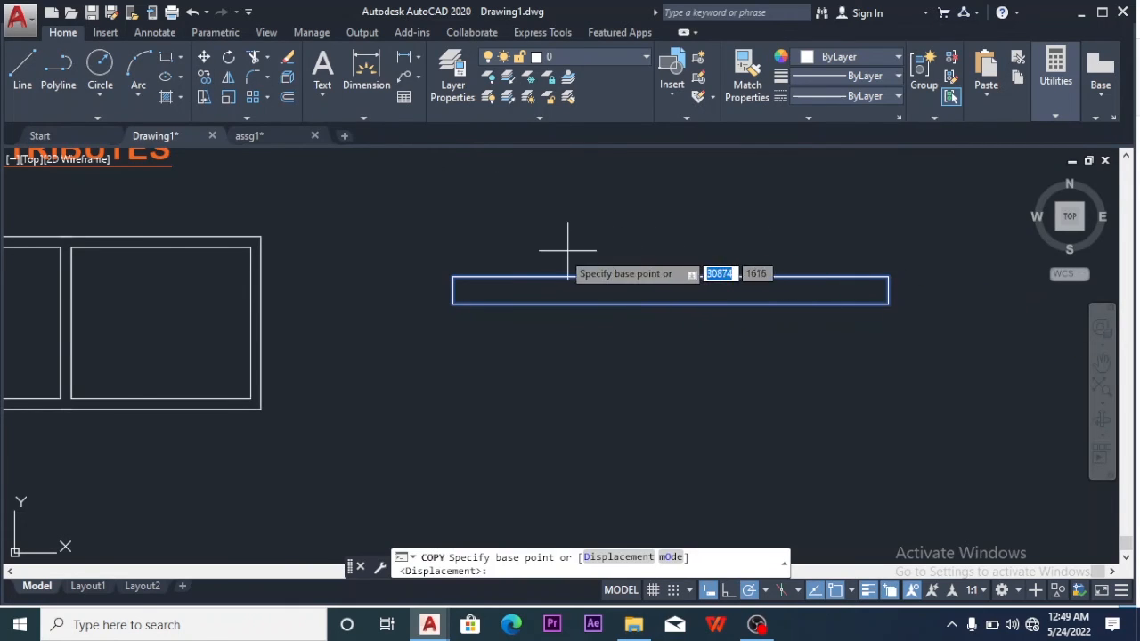
left_click(452, 277)
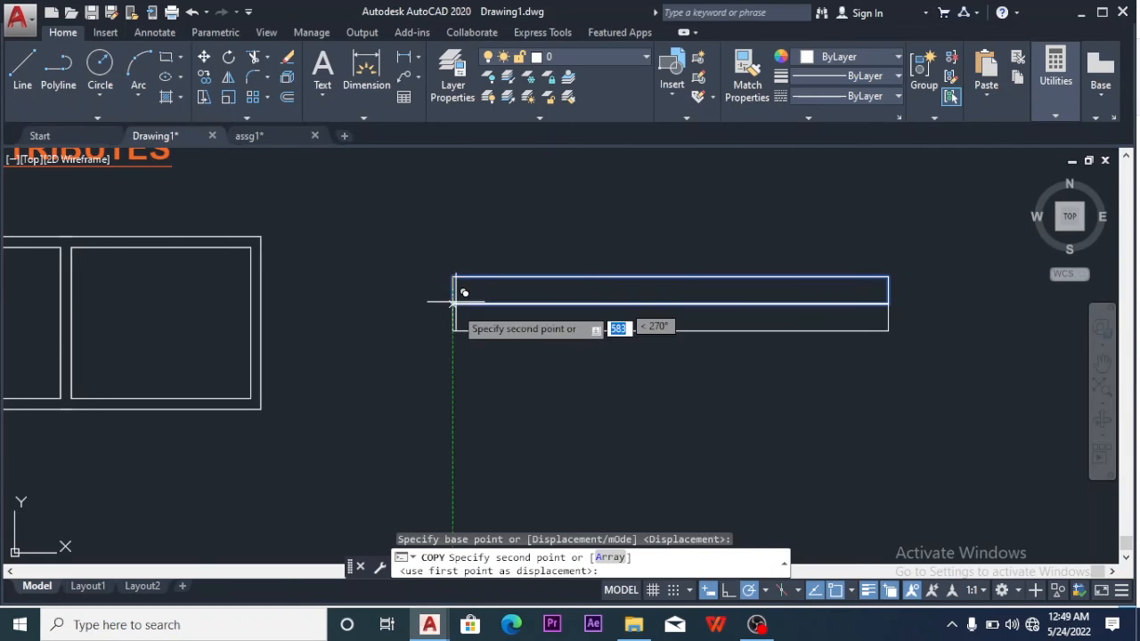
left_click(453, 305)
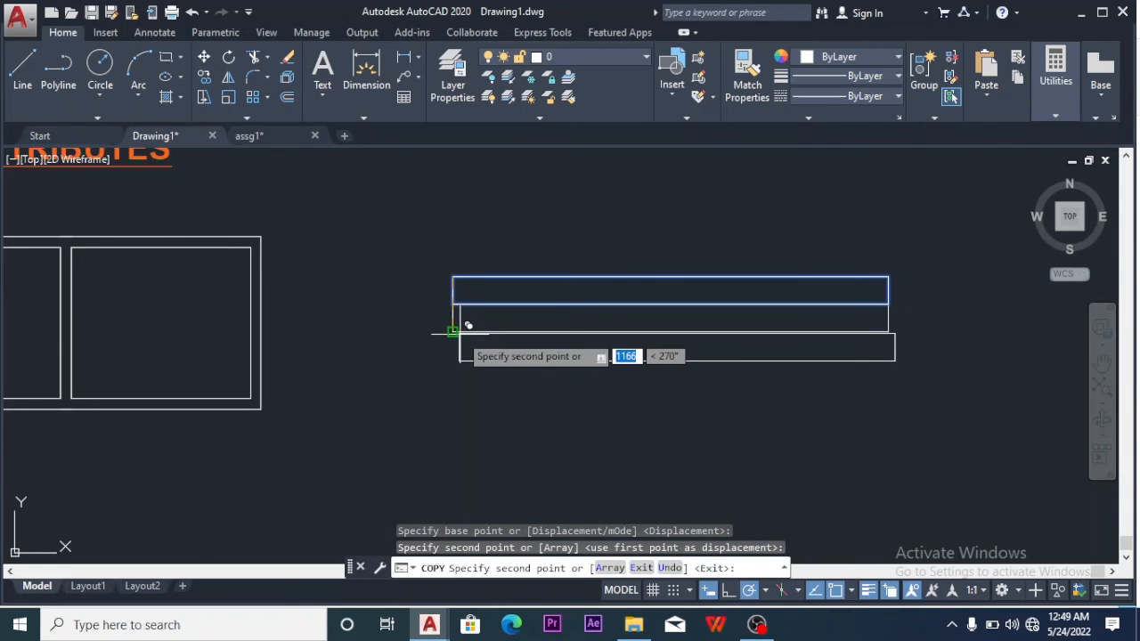
left_click(452, 332)
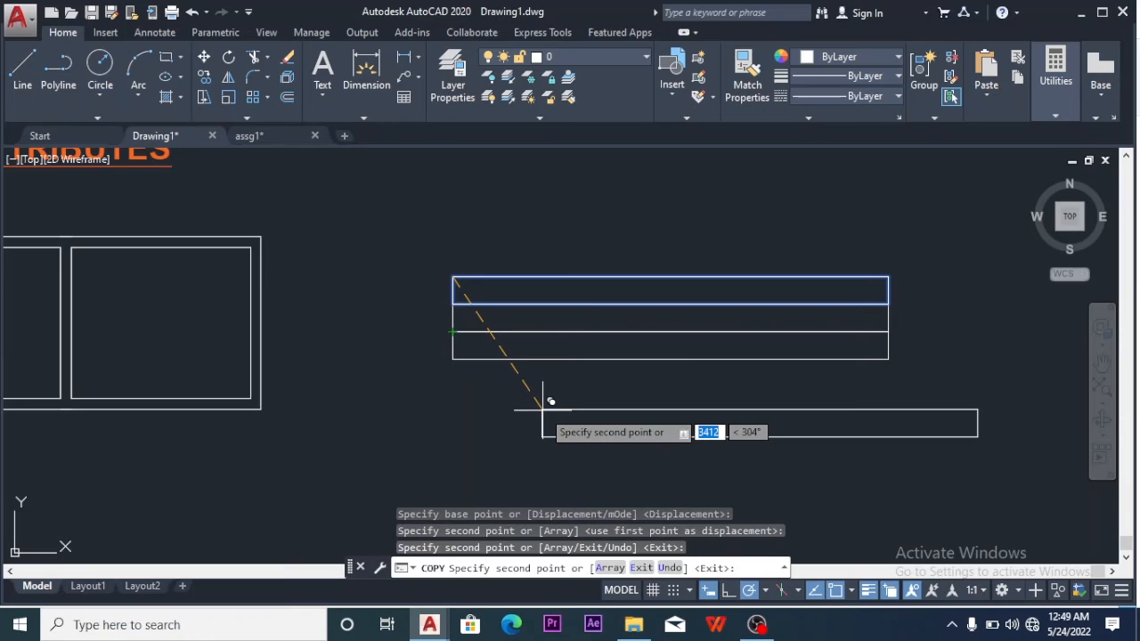
key("Escape")
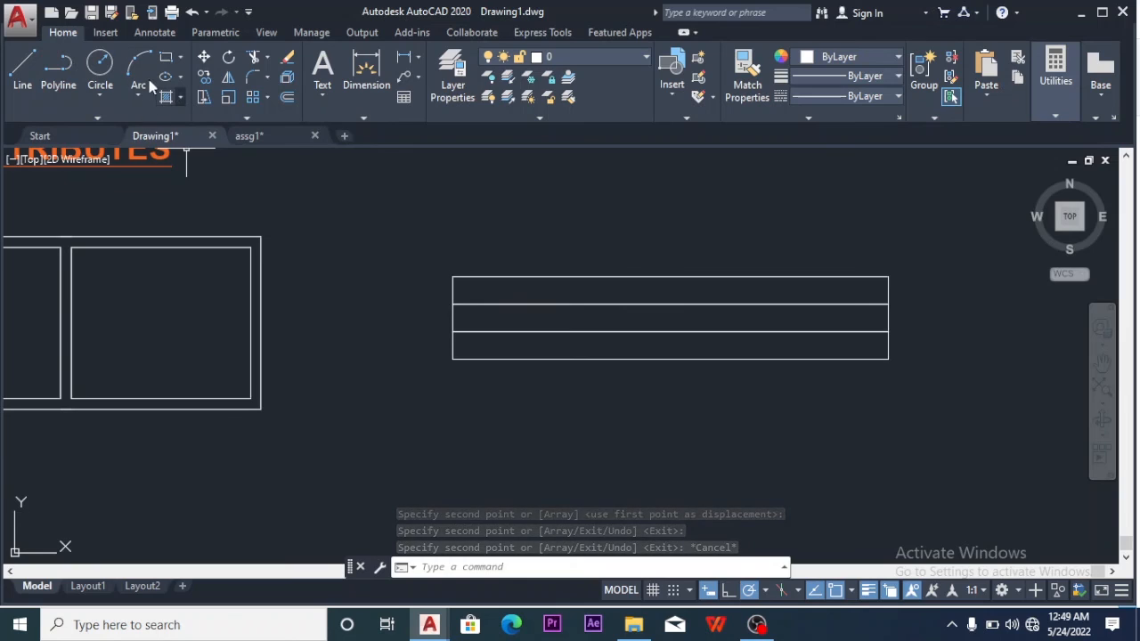
Write the multiline text 'NAME:' inside the top row of the three-row box
left_click(322, 96)
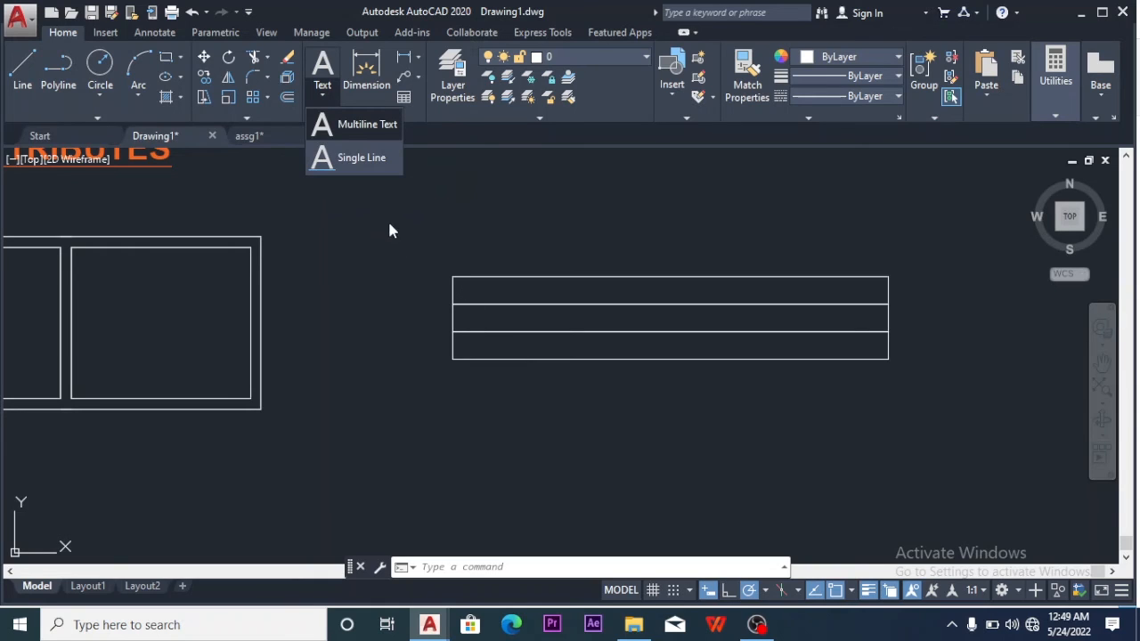
left_click(380, 128)
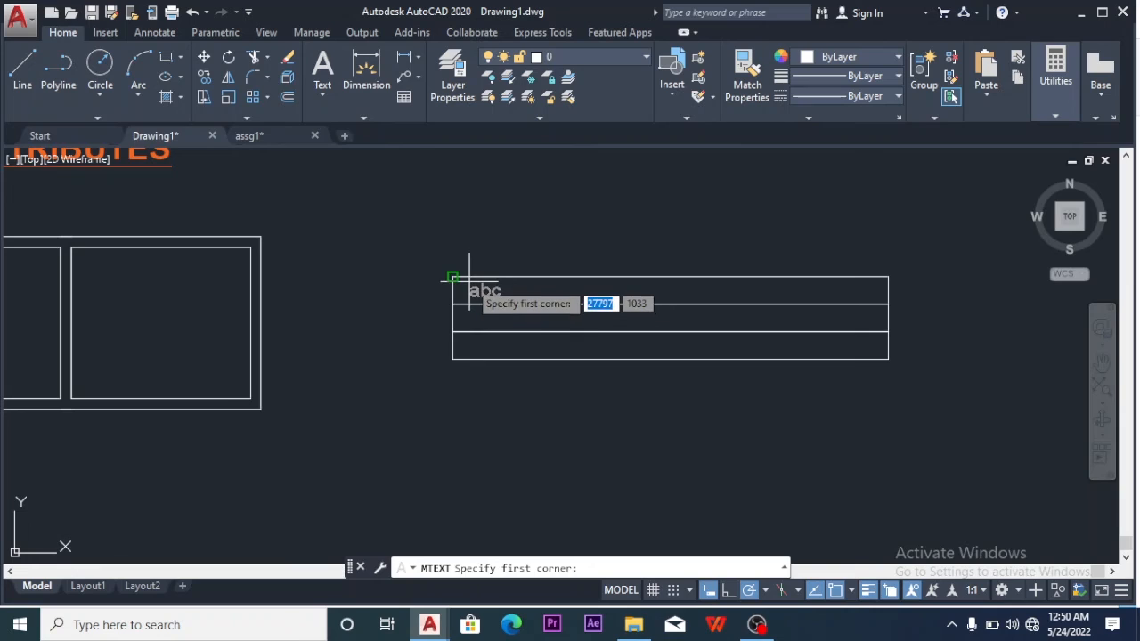
scroll(452, 276, "up", 5)
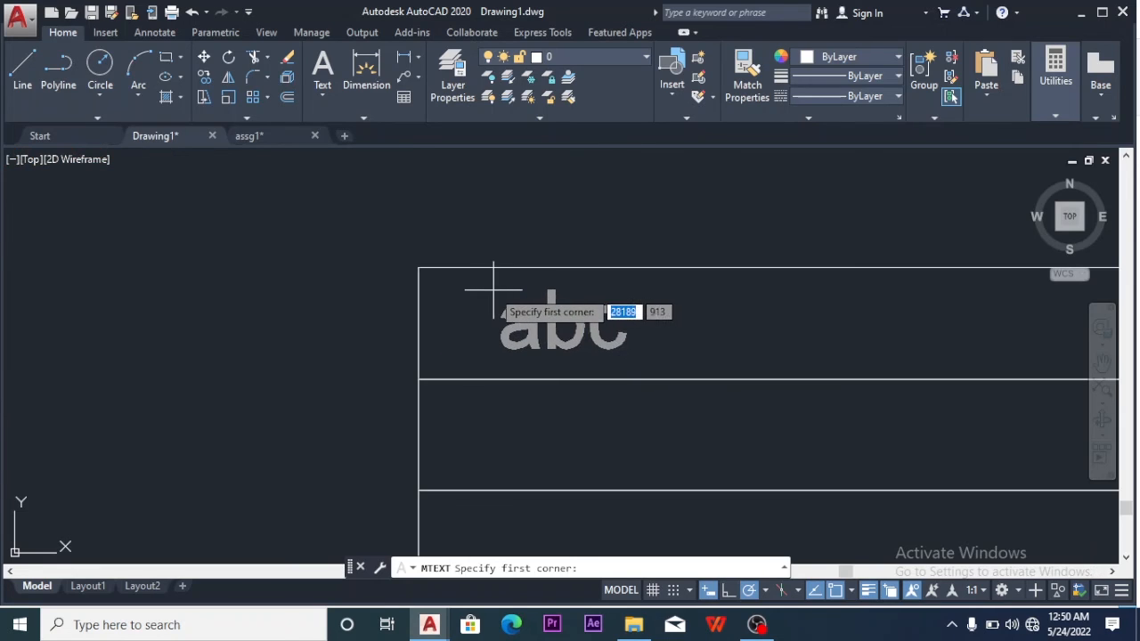
left_click(489, 292)
left_click(756, 346)
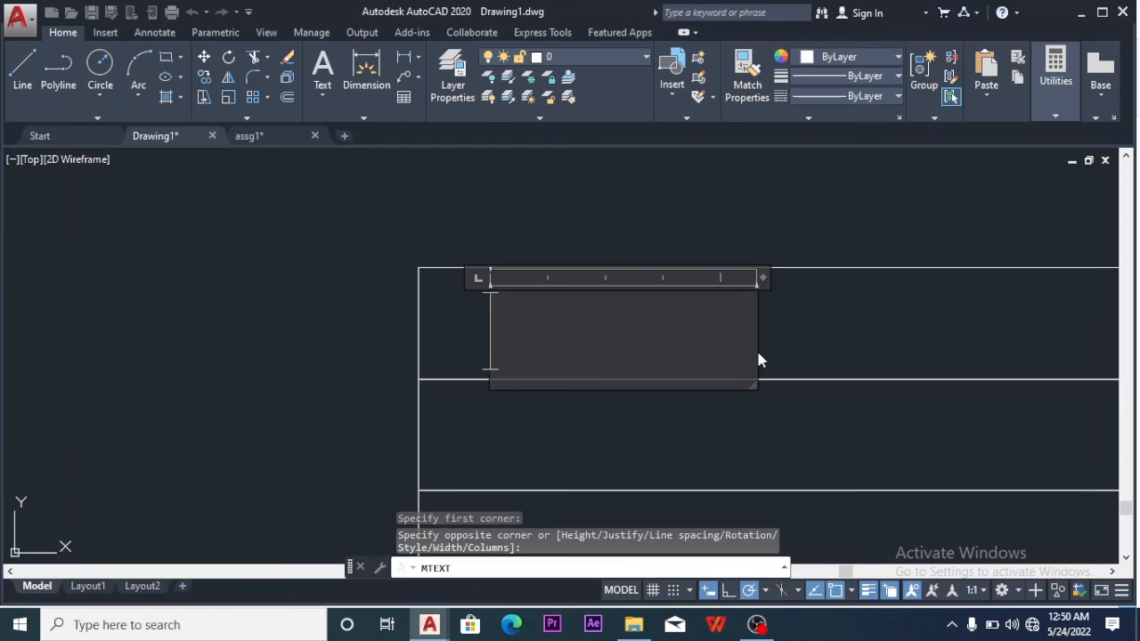
type("N")
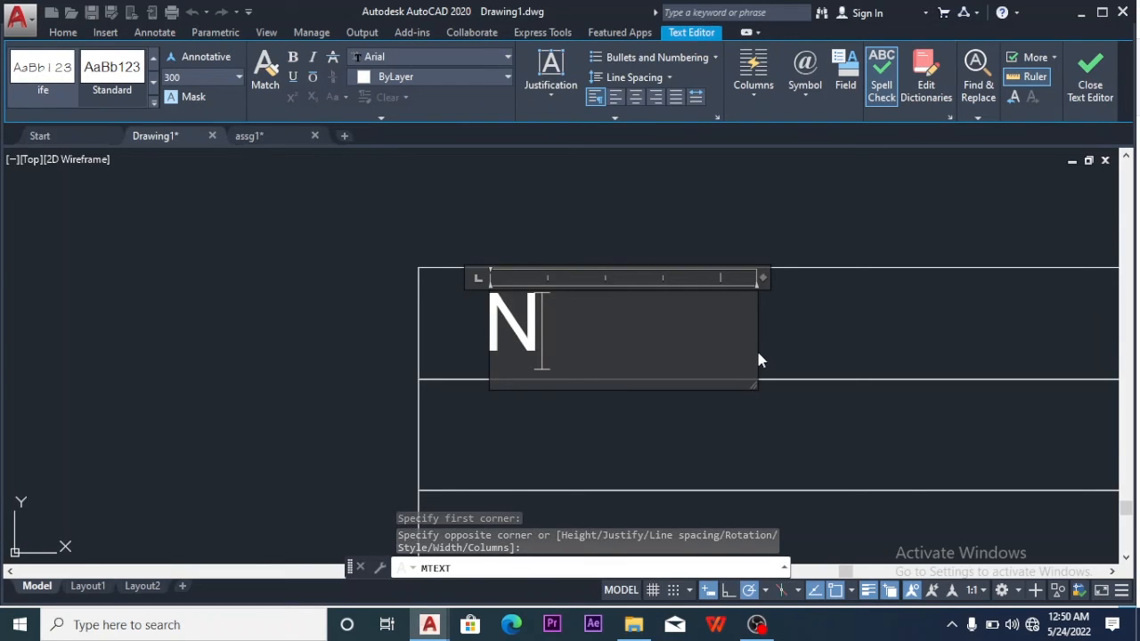
type("AM")
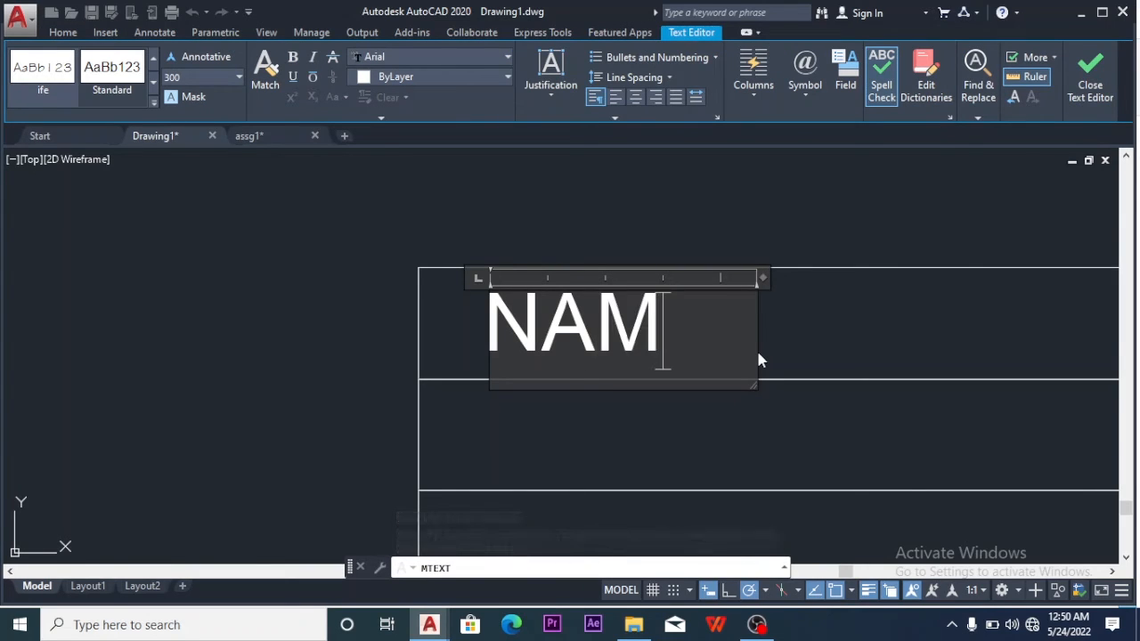
type("E:")
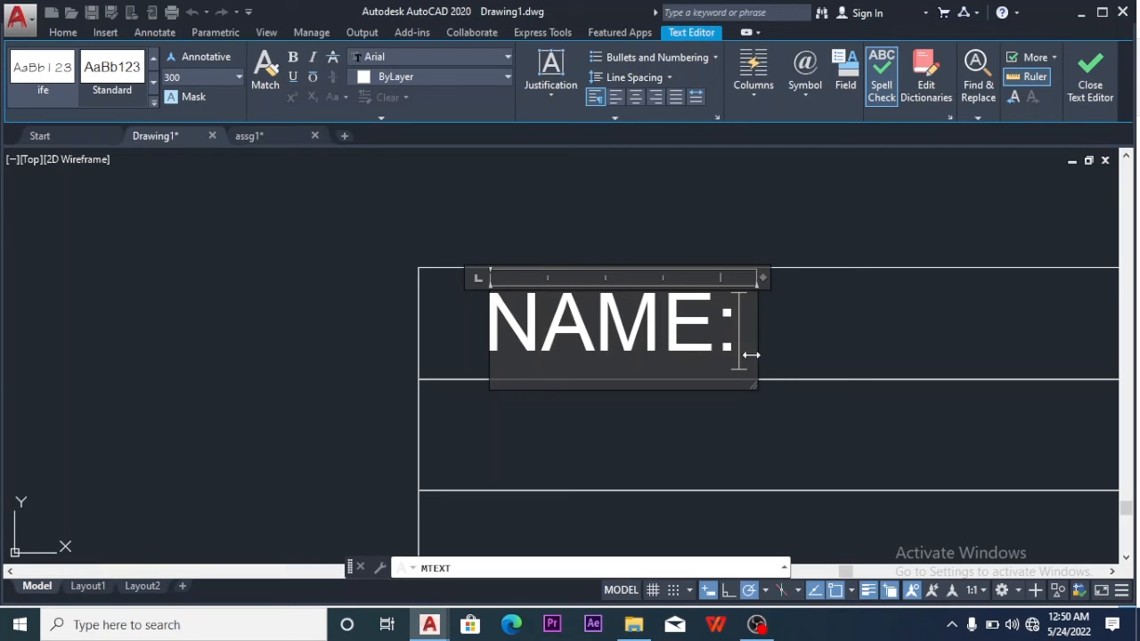
left_click(782, 323)
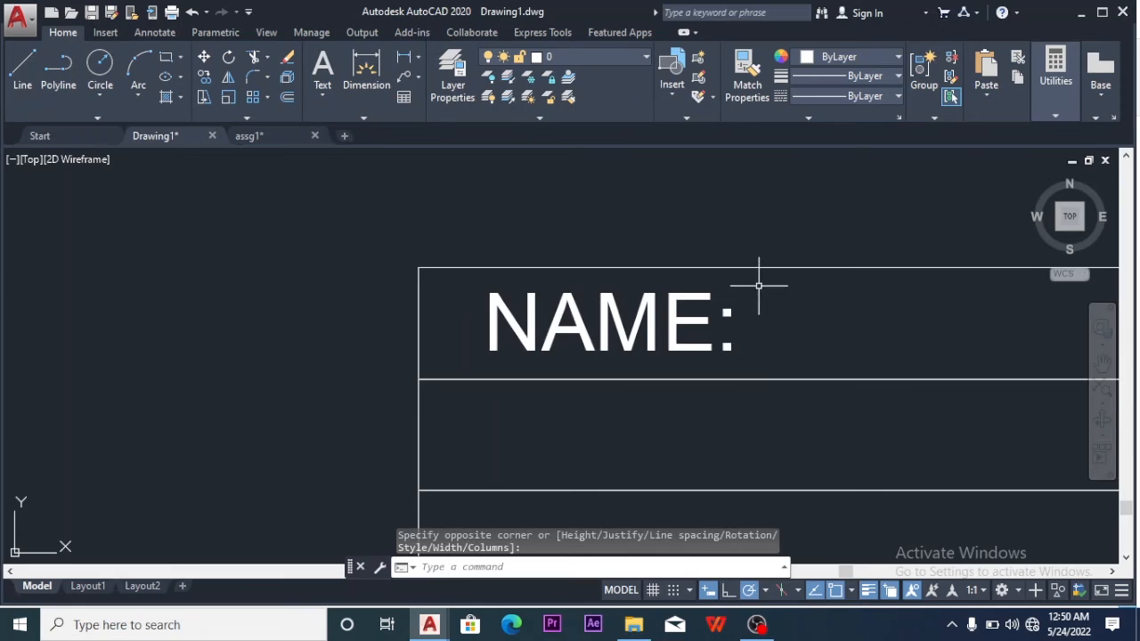
scroll(745, 272, "down", 2)
left_click(685, 303)
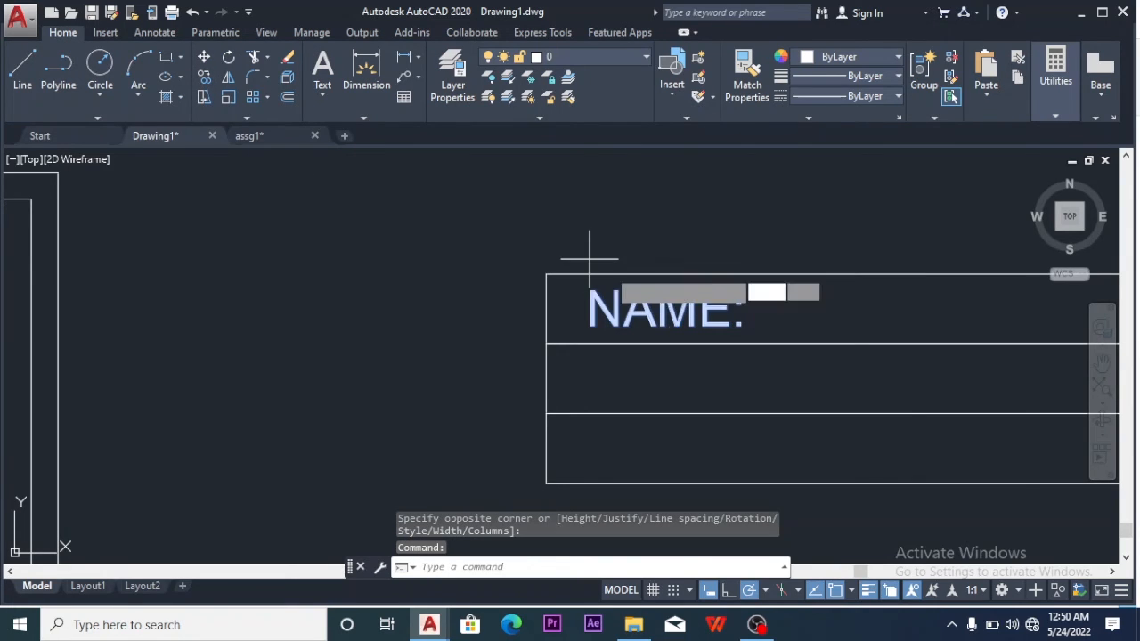
Copy the NAME: label into the second and third rows of the box
left_click(204, 76)
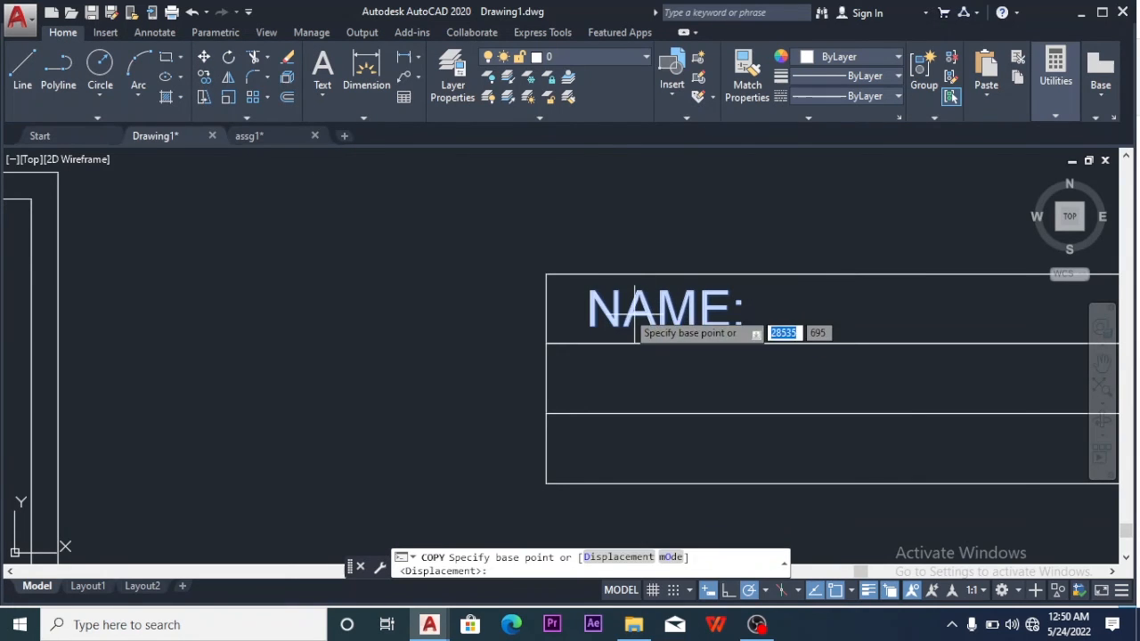
left_click(590, 327)
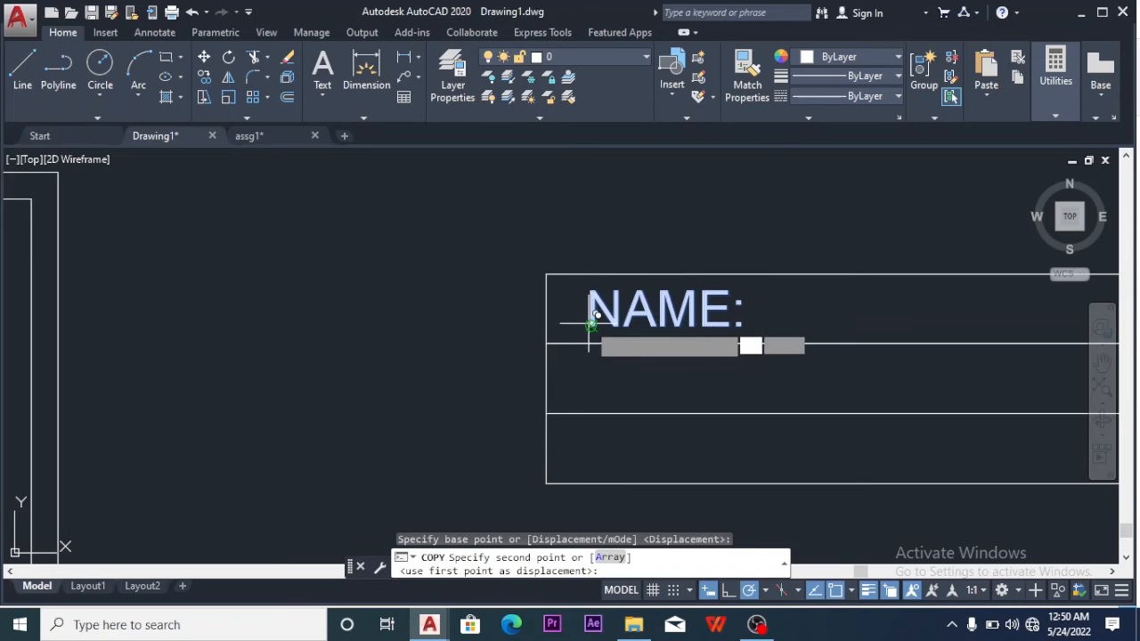
left_click(591, 389)
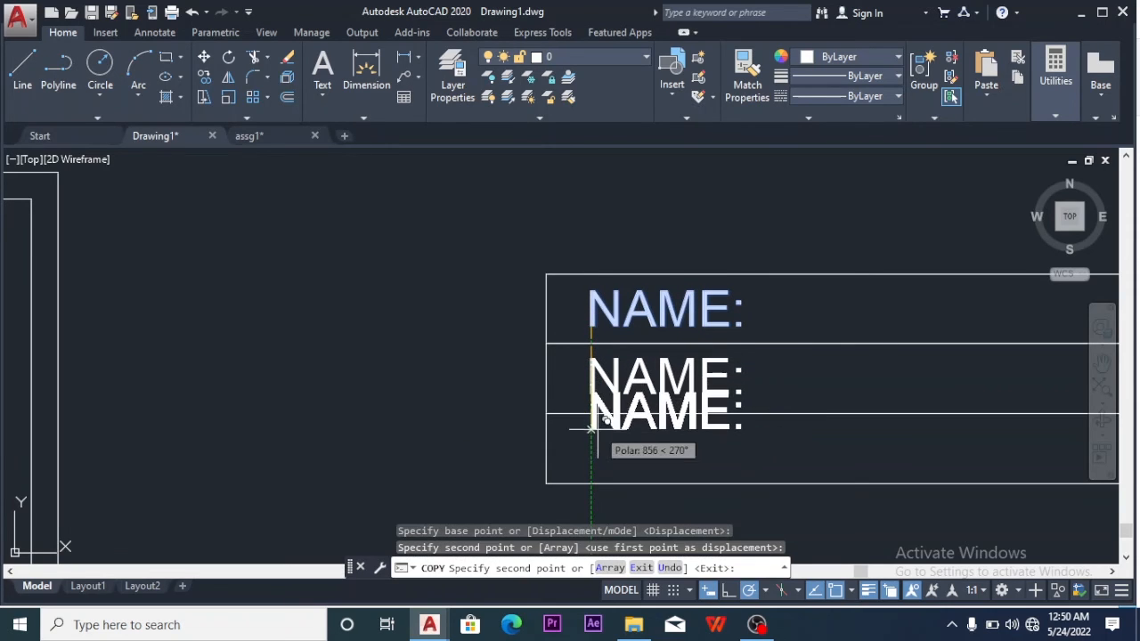
left_click(590, 458)
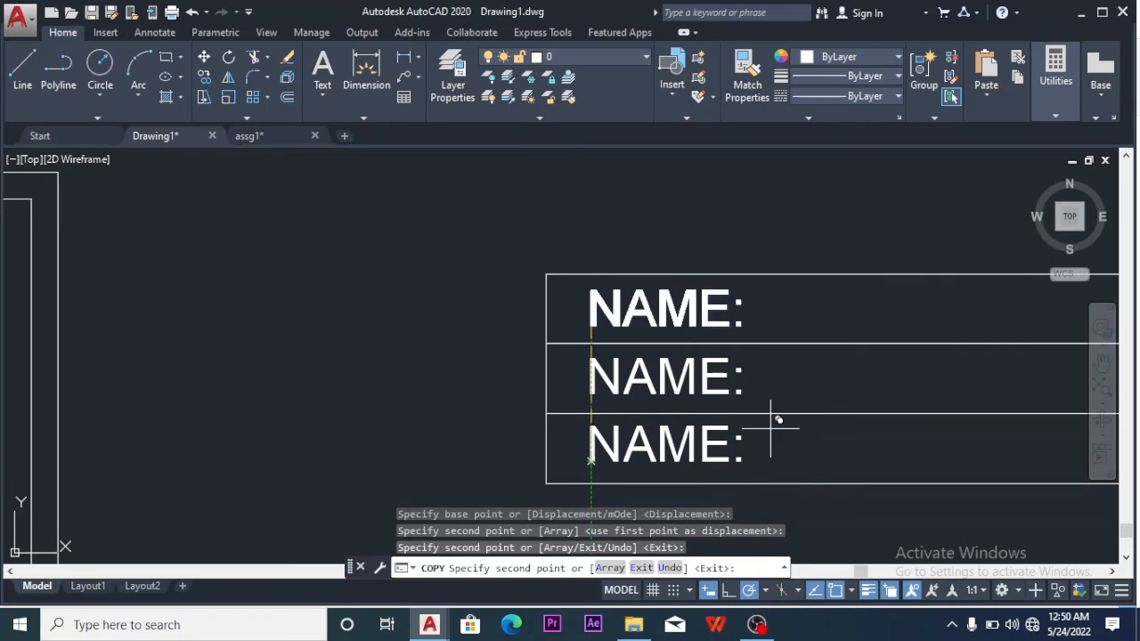
key("Escape")
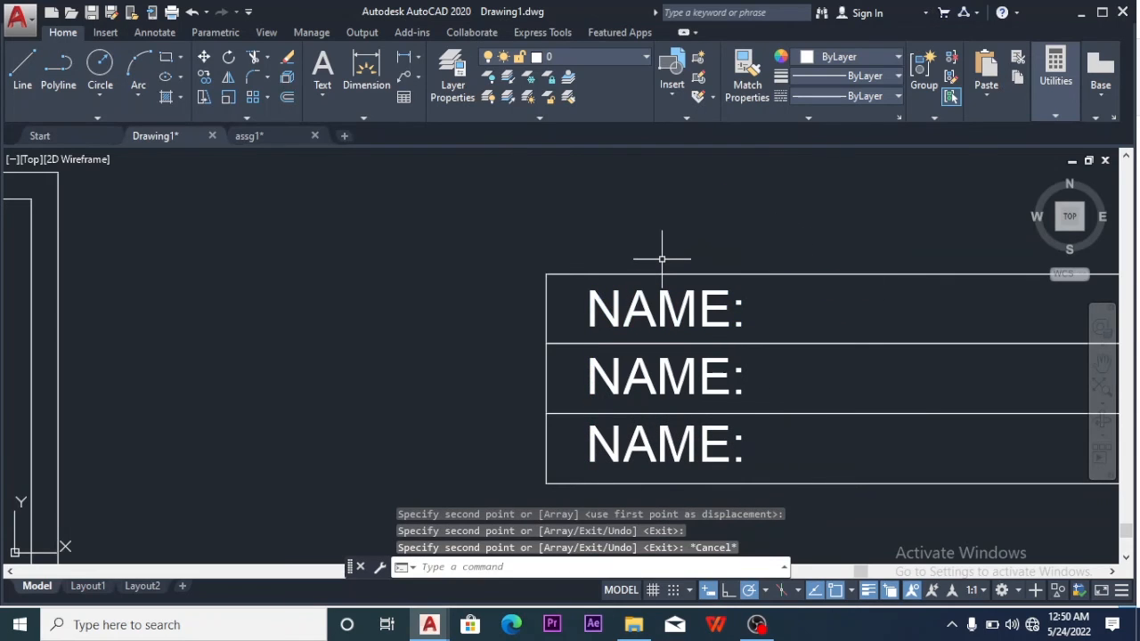
left_click(672, 379)
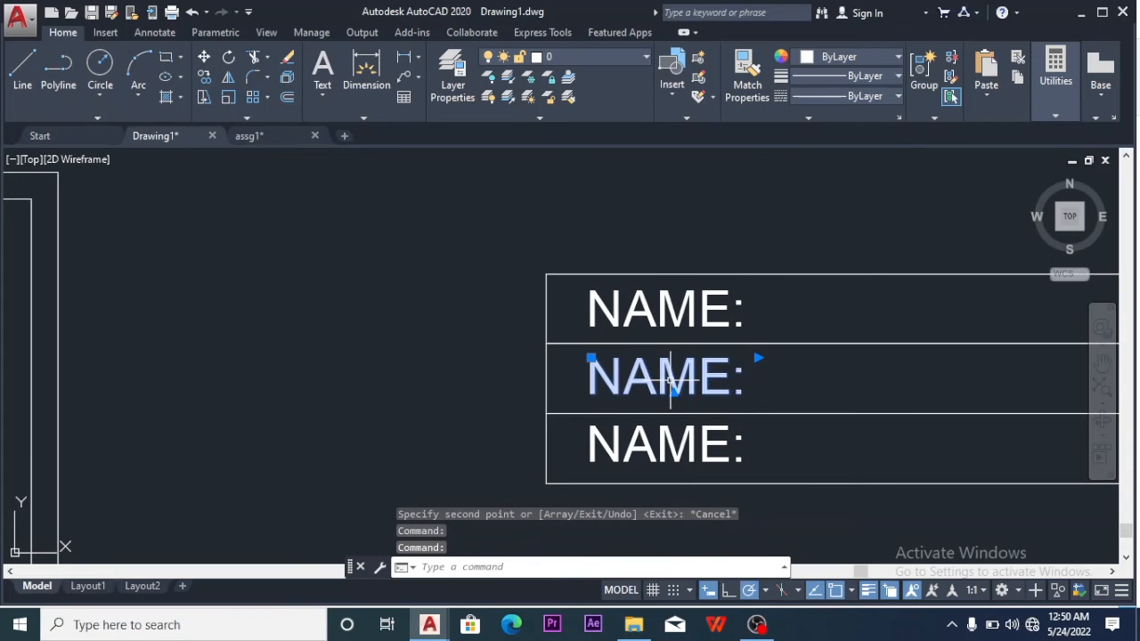
Change the middle row's label from NAME: to DEPT:
double_click(664, 373)
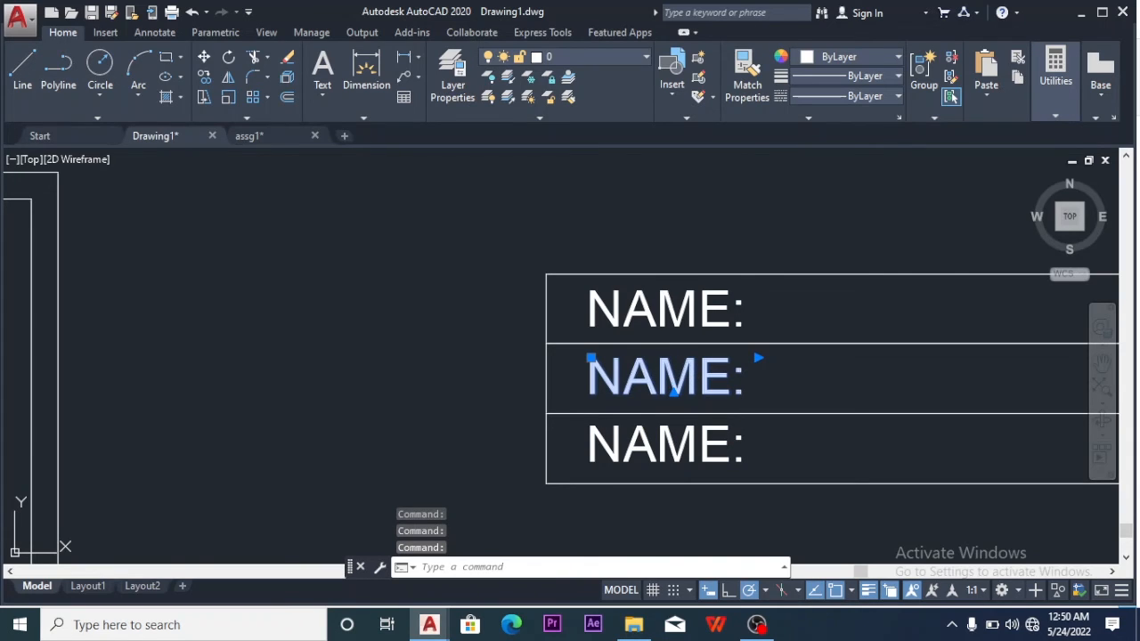
double_click(659, 378)
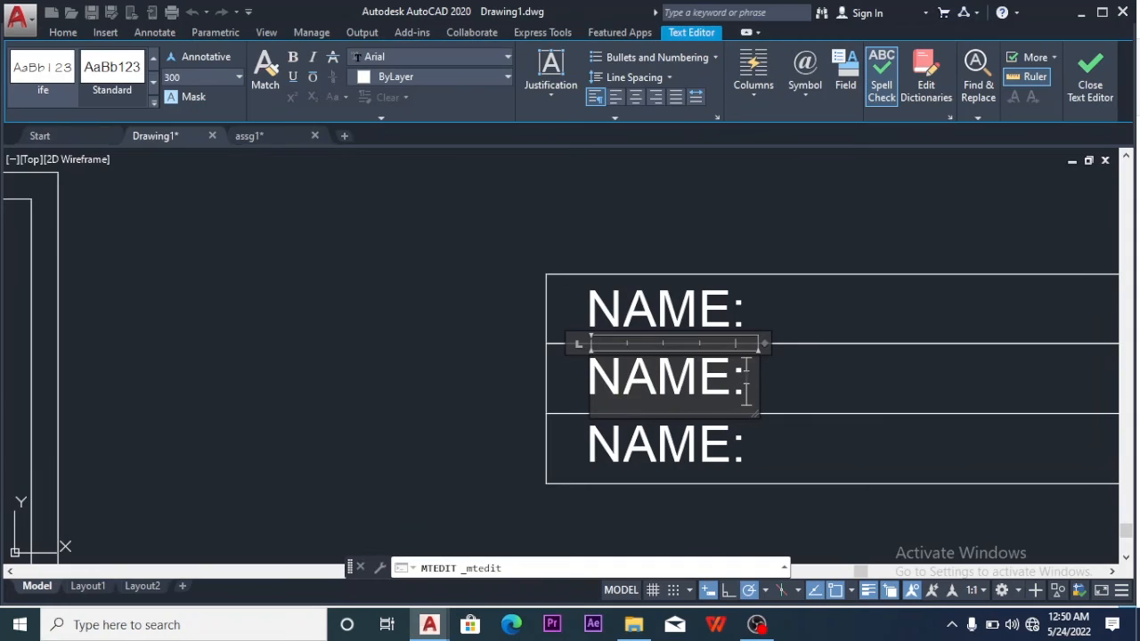
key("BackSpace")
key("BackSpace")
key("BackSpace")
key("BackSpace")
key("BackSpace")
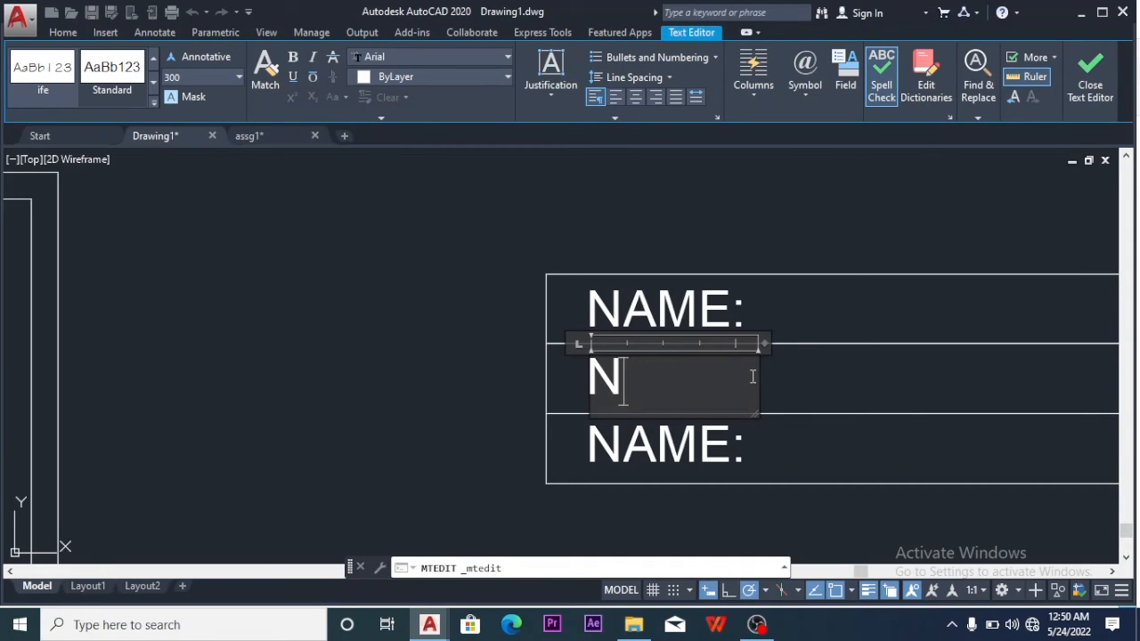
type("DEP")
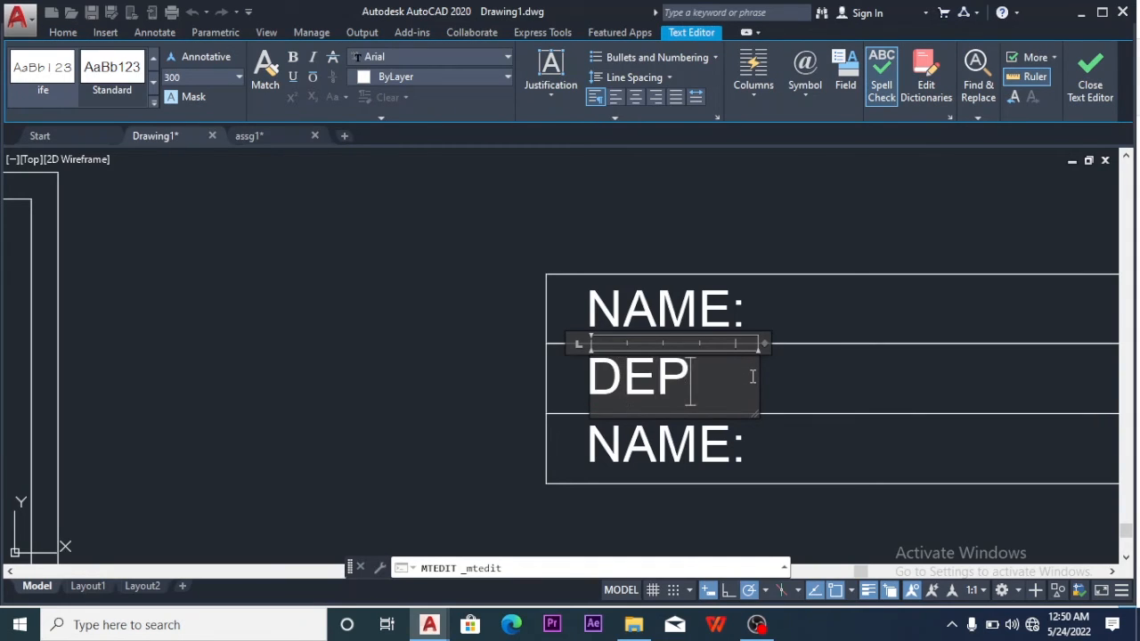
type("YT.")
left_click(830, 390)
Change the bottom row's label from NAME: to TITLE:
left_click(657, 466)
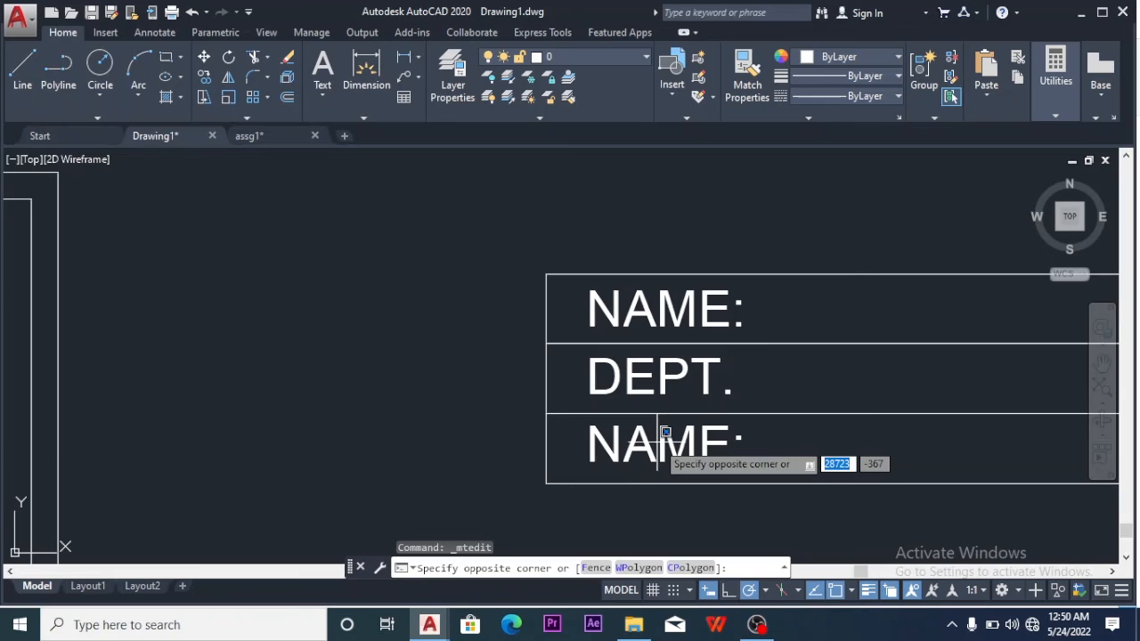
left_click(663, 438)
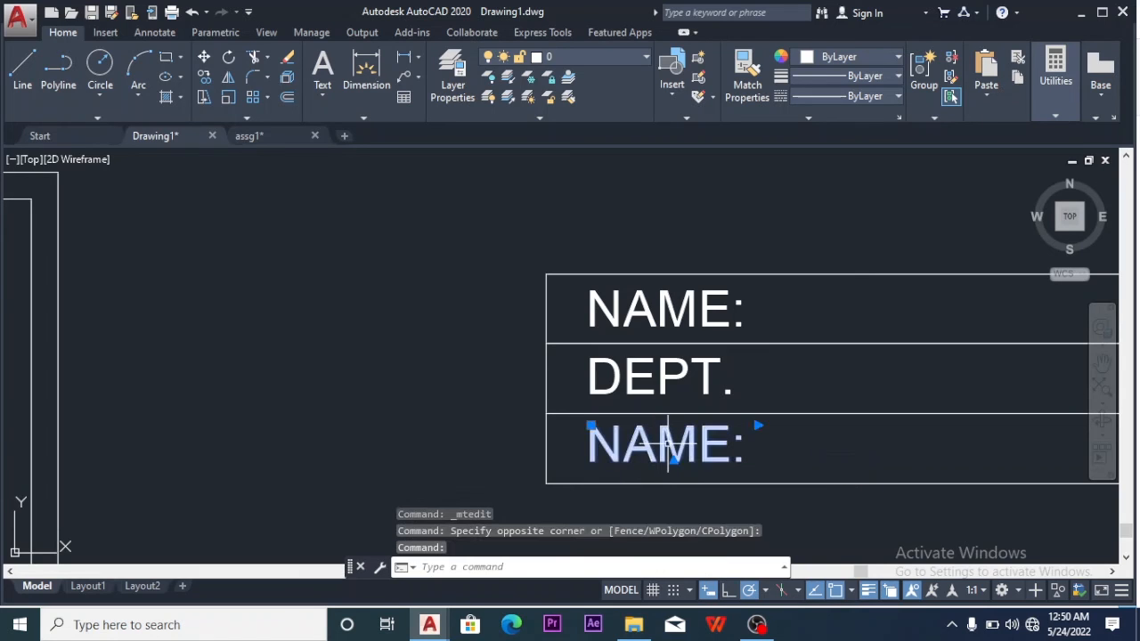
double_click(660, 454)
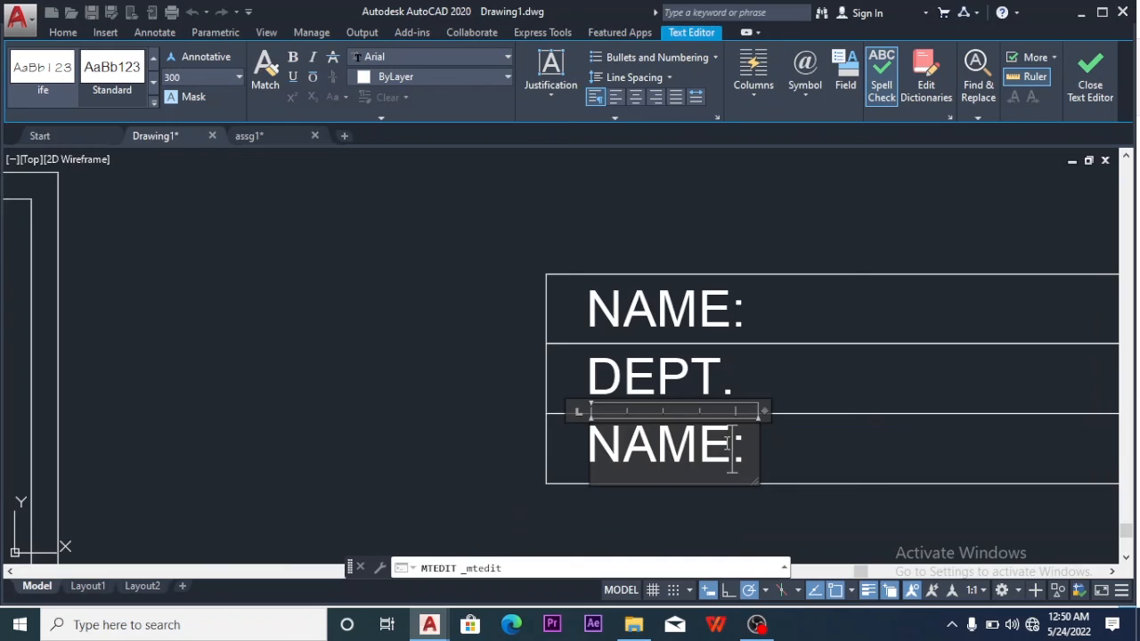
key("BackSpace")
key("BackSpace")
key("BackSpace")
key("BackSpace")
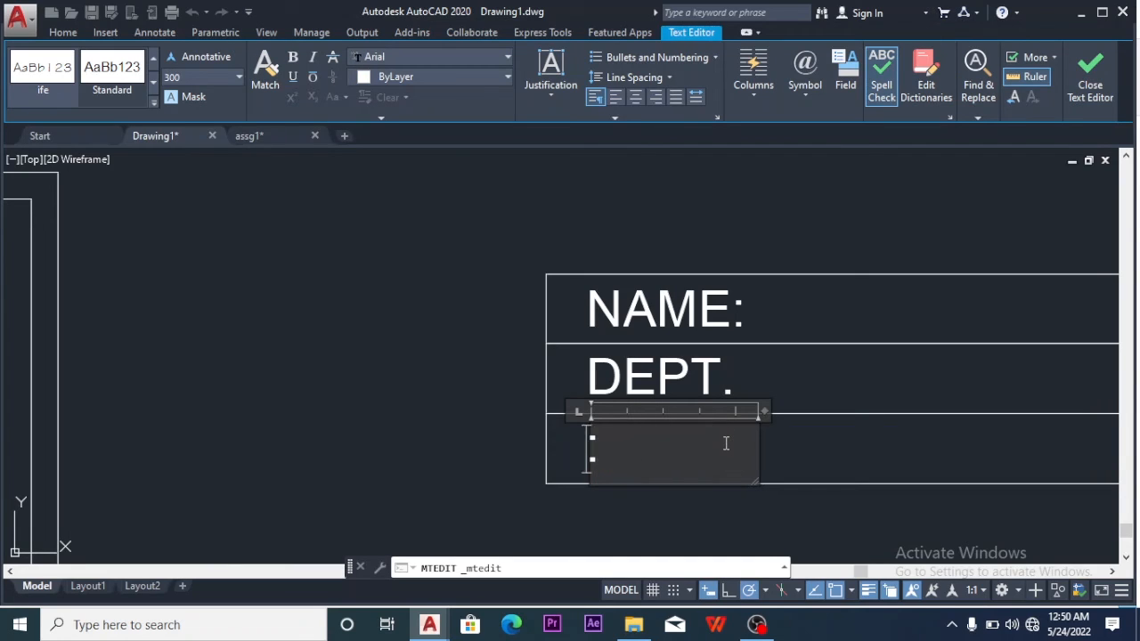
type("T")
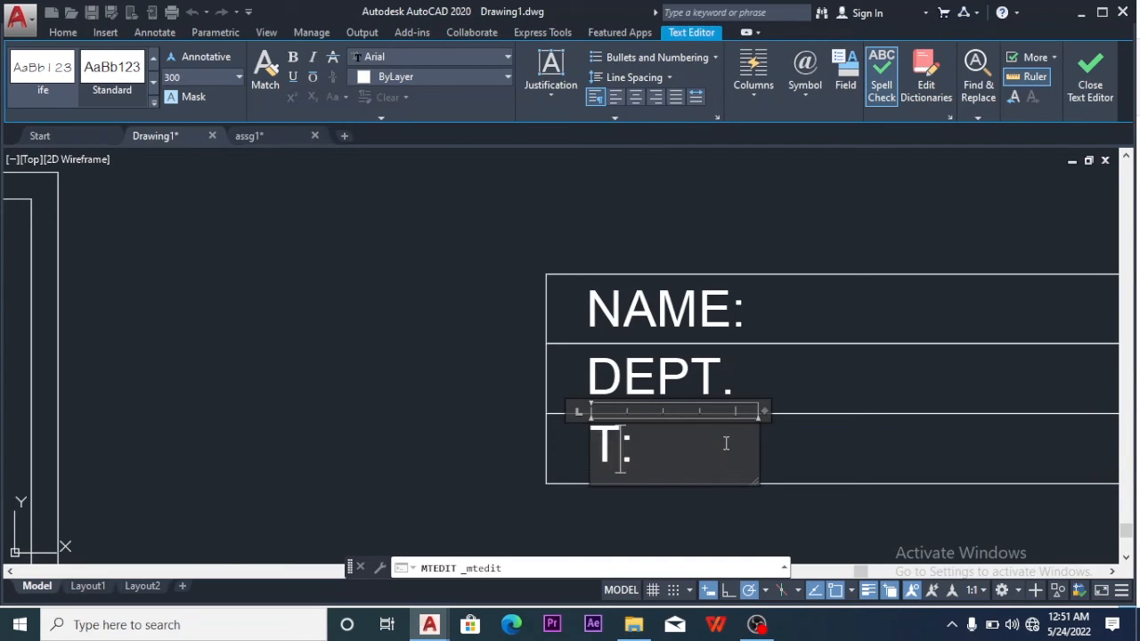
type("ITLE")
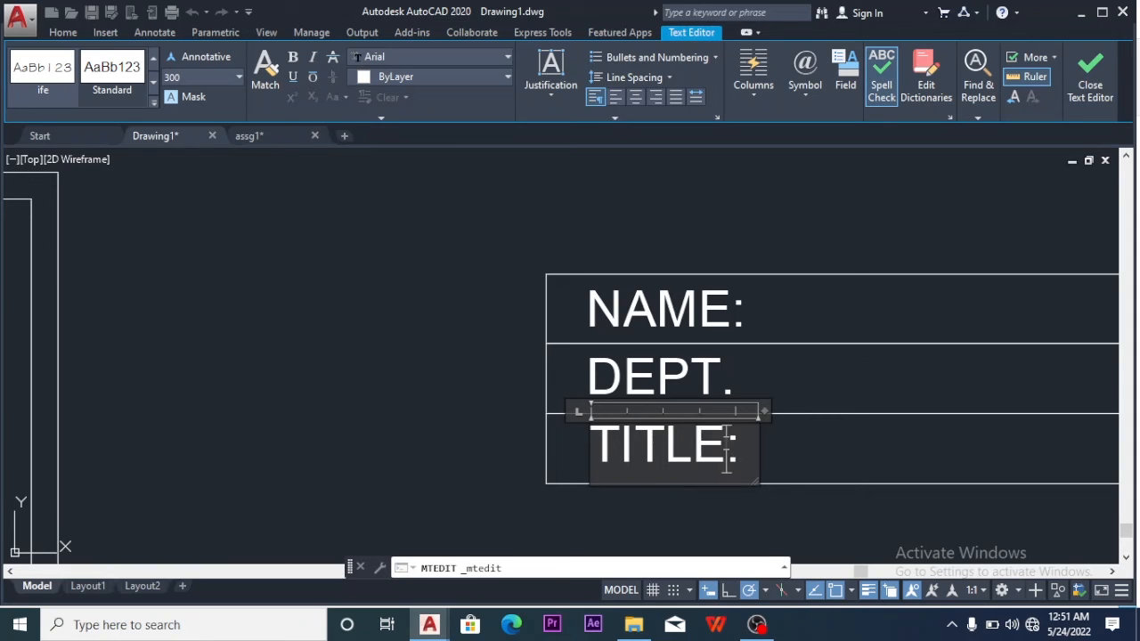
left_click(820, 451)
Correct the middle label so it reads DEPT.: with a full stop
left_click(753, 371)
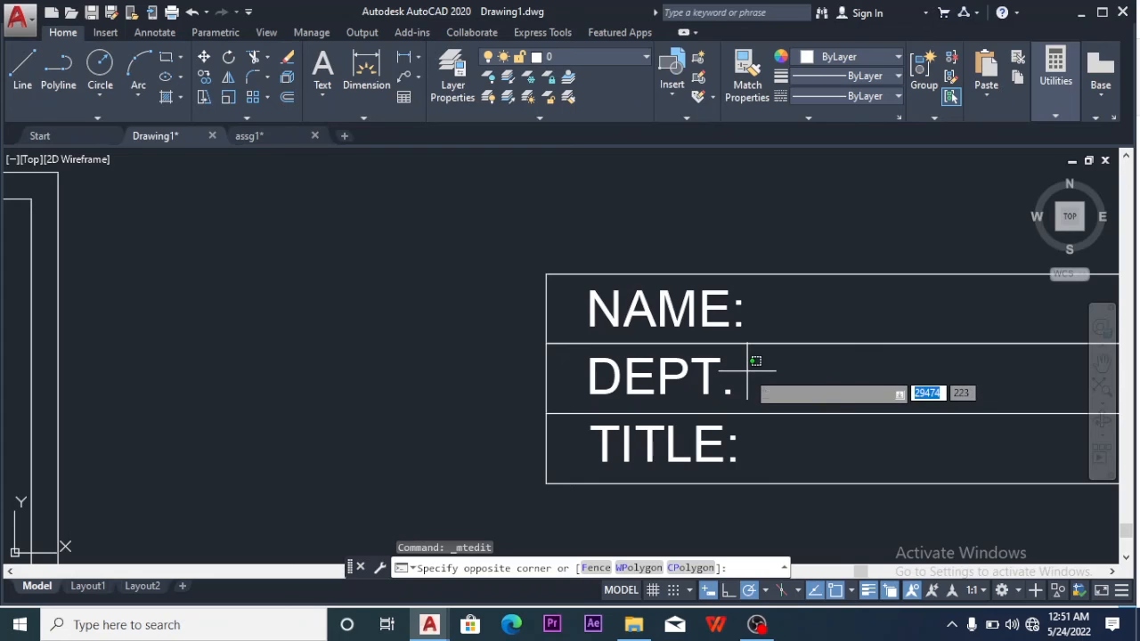
left_click(725, 372)
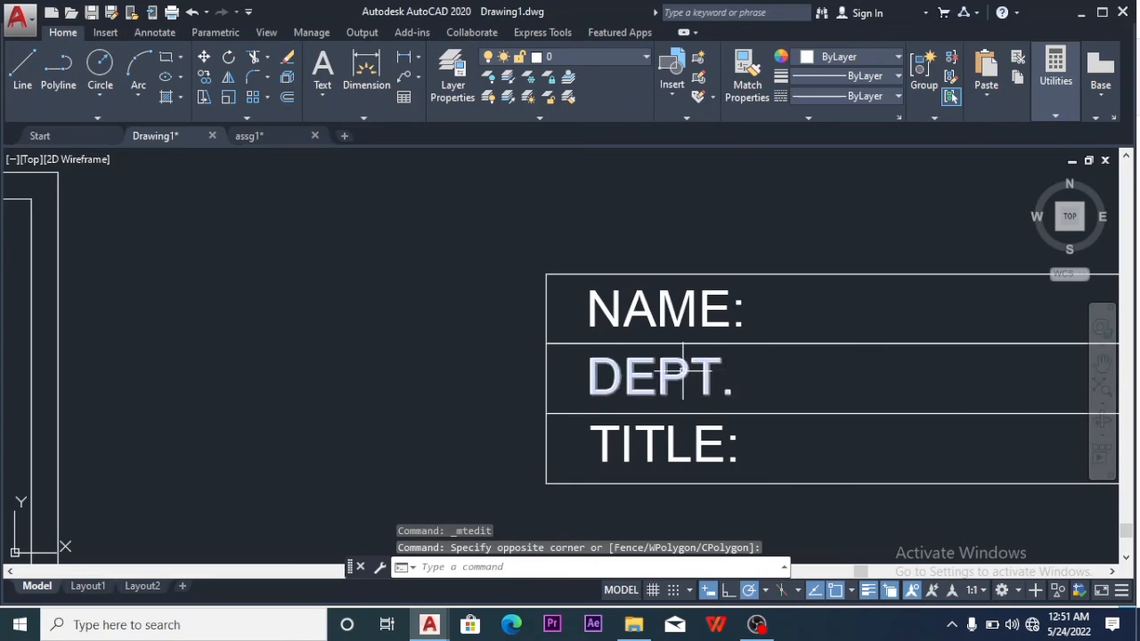
left_click(682, 373)
double_click(685, 378)
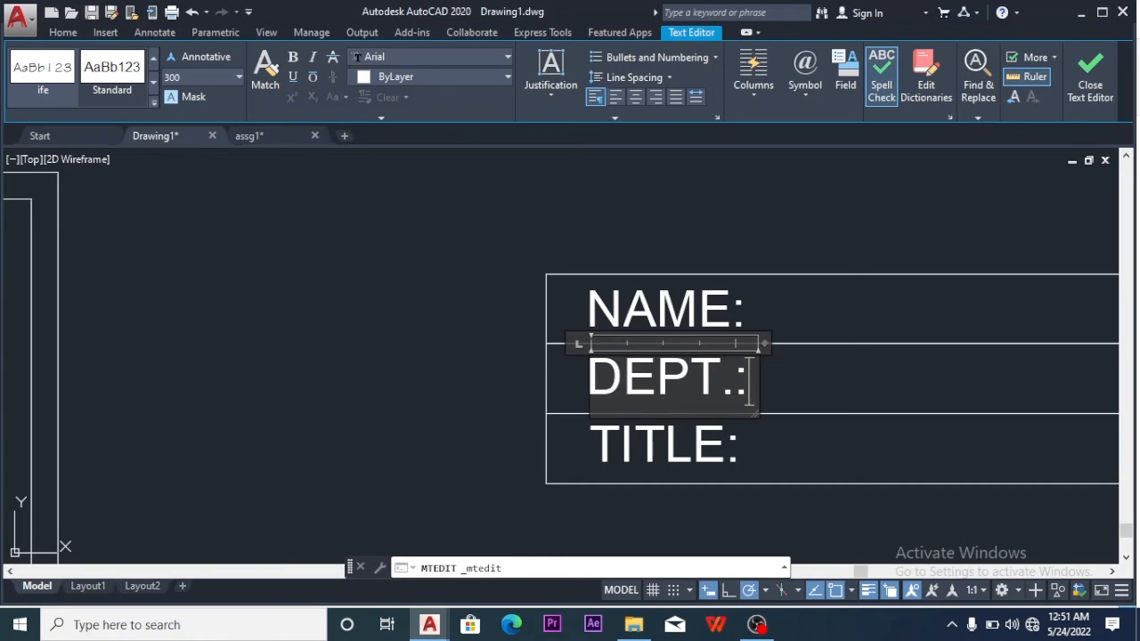
left_click(868, 391)
scroll(807, 362, "down", 2)
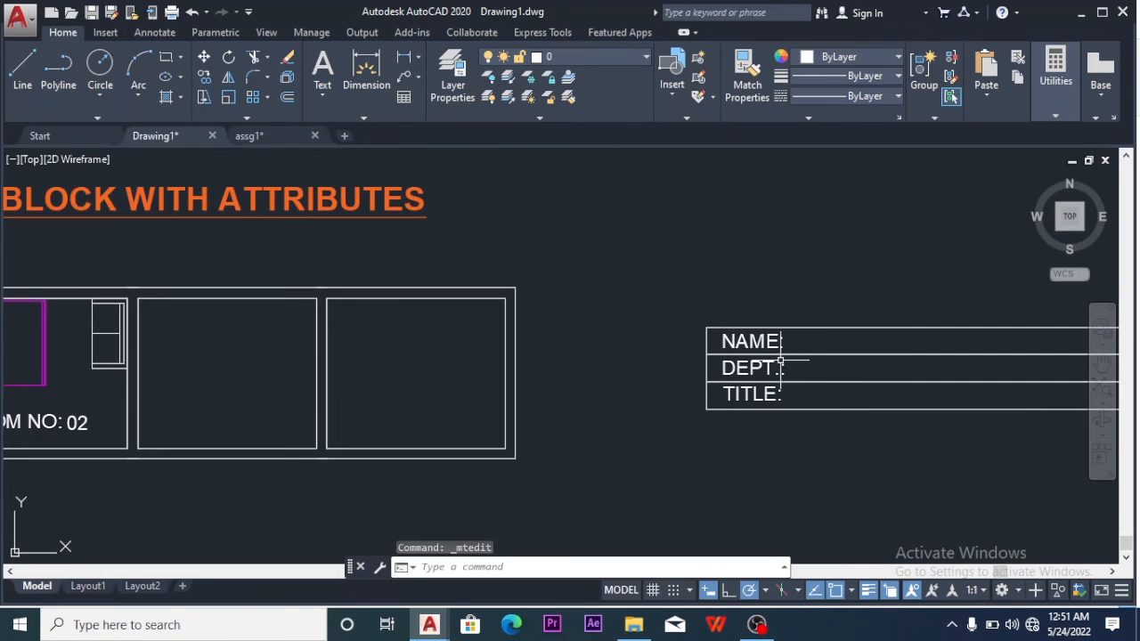
Select all the table's lines and NAME/DEPT./TITLE labels and group them
scroll(933, 457, "up", 1)
middle_click_drag(934, 457, 782, 419)
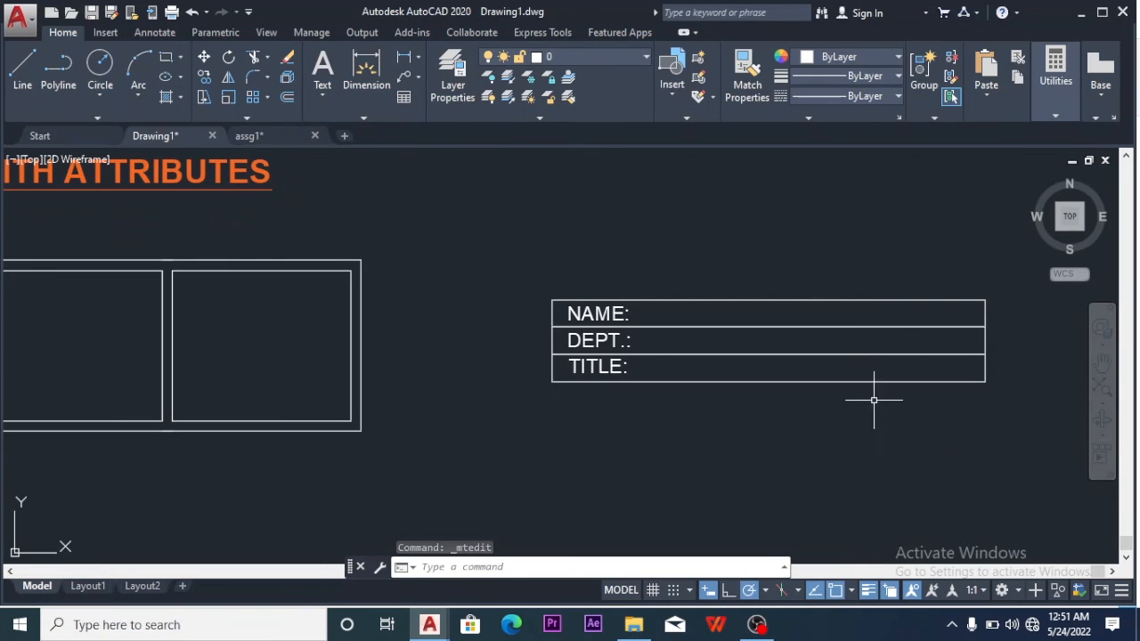
left_click(997, 263)
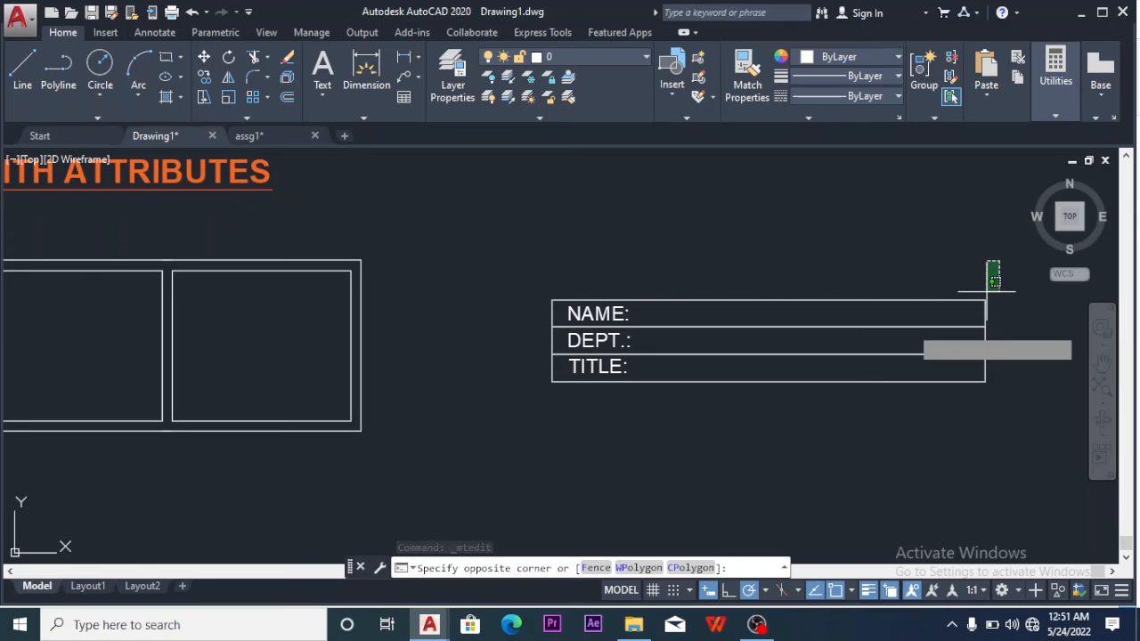
left_click(513, 414)
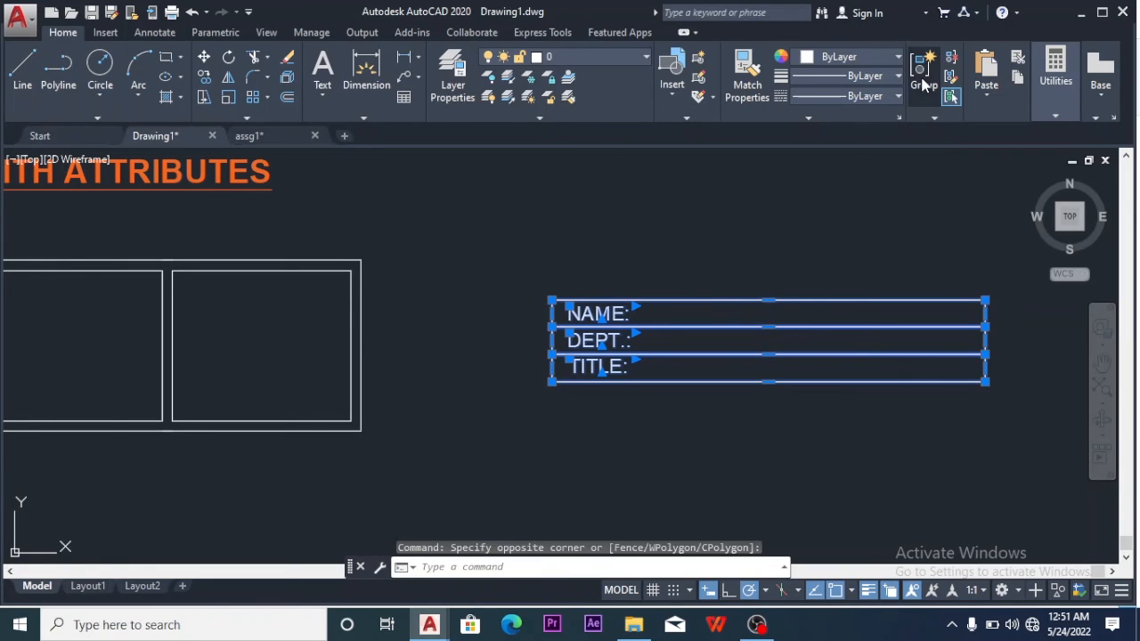
left_click(923, 85)
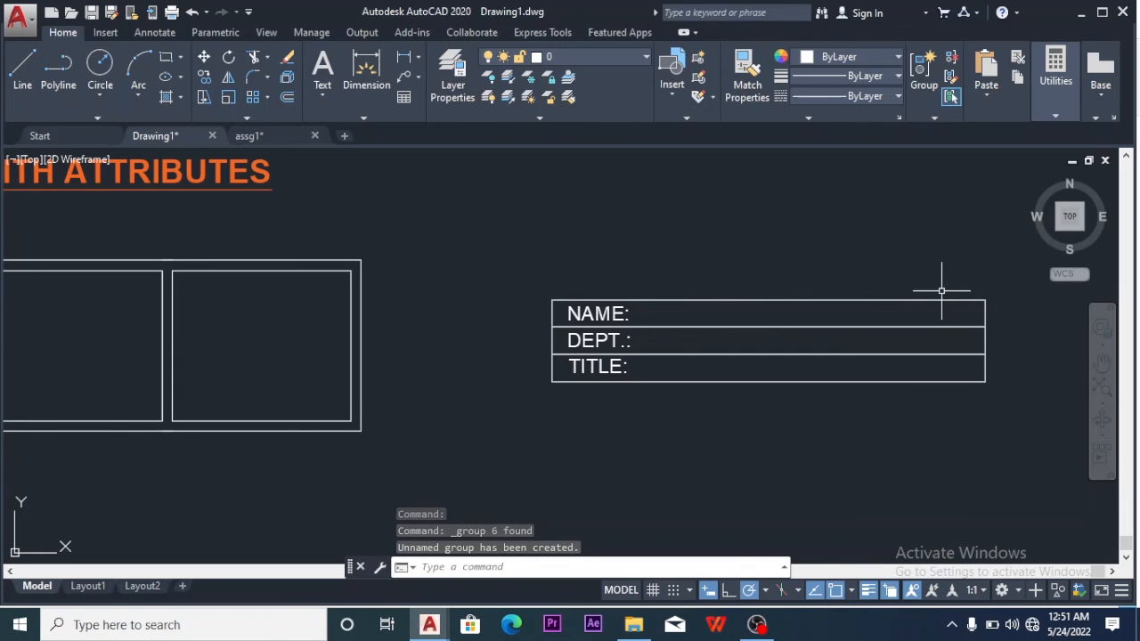
Save the grouped table as block NAMEPLATE, based at its top-left corner, replacing the old definition
left_click(698, 65)
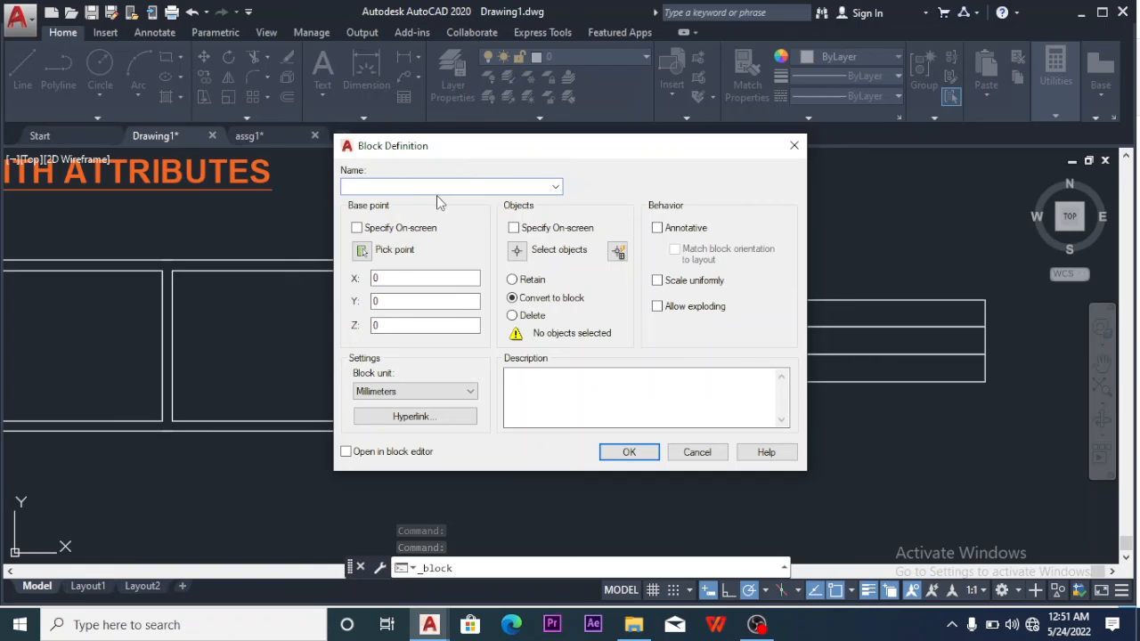
type("NAME")
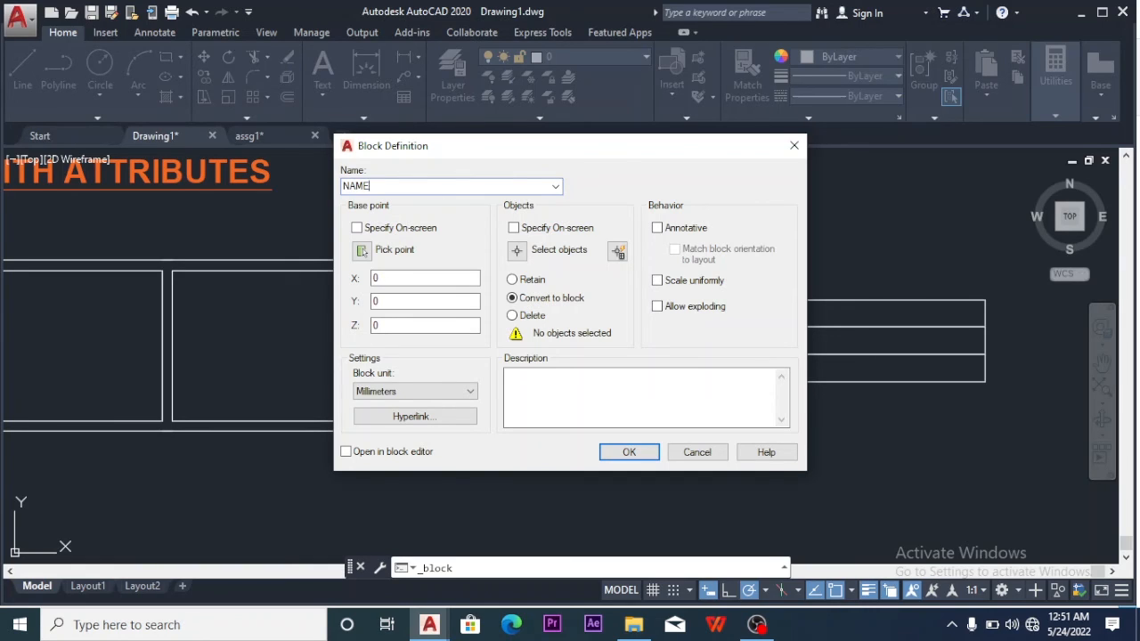
type("PLATE")
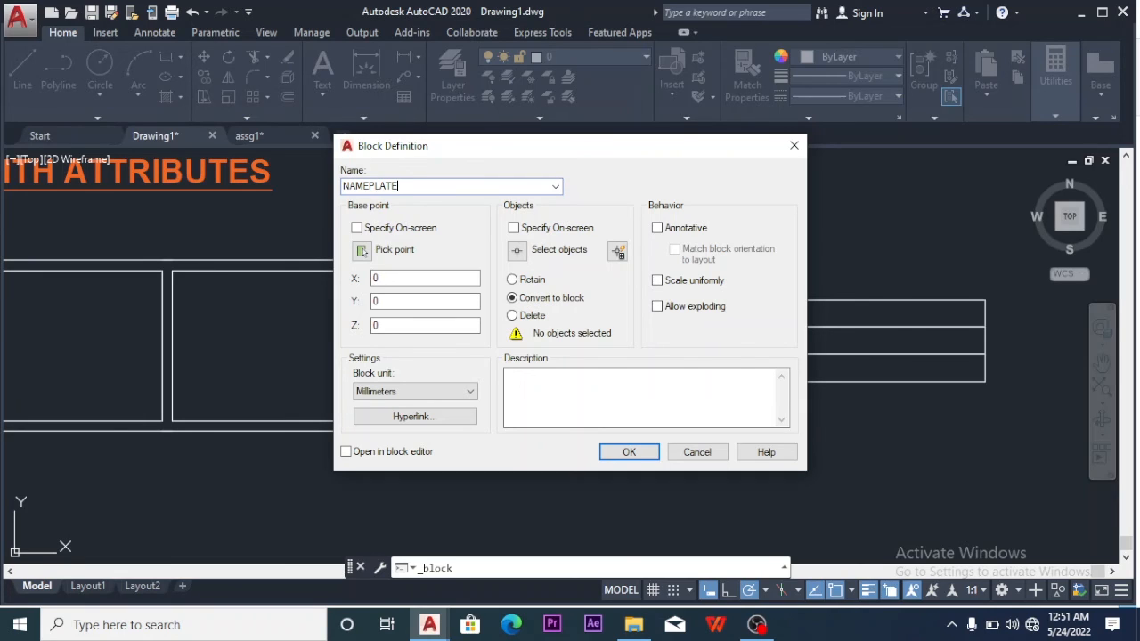
left_click(362, 251)
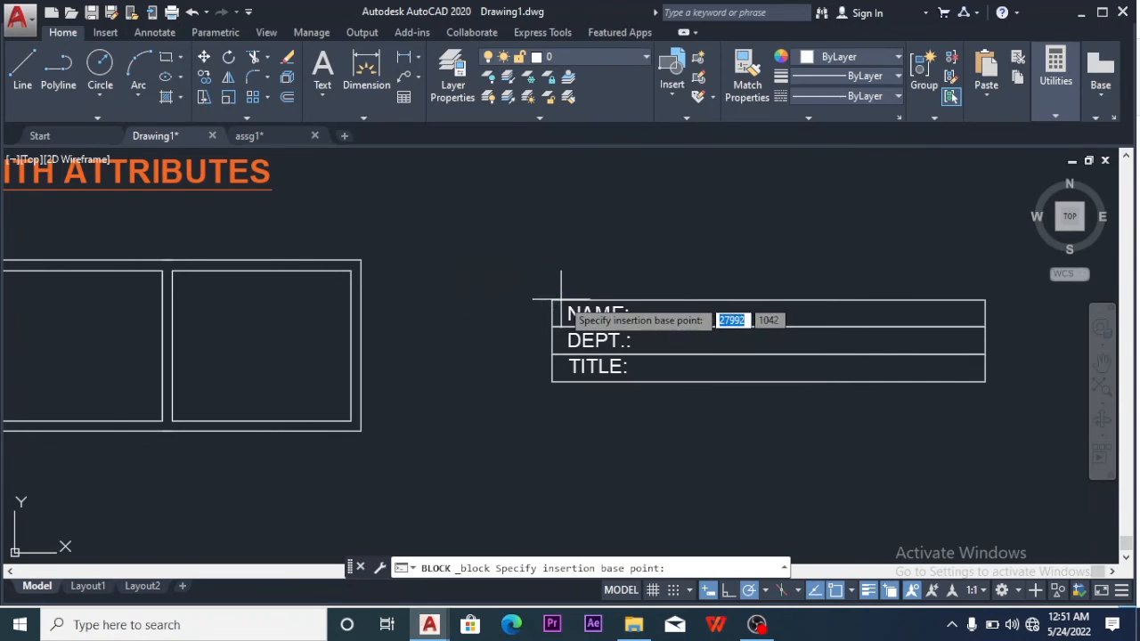
left_click(551, 300)
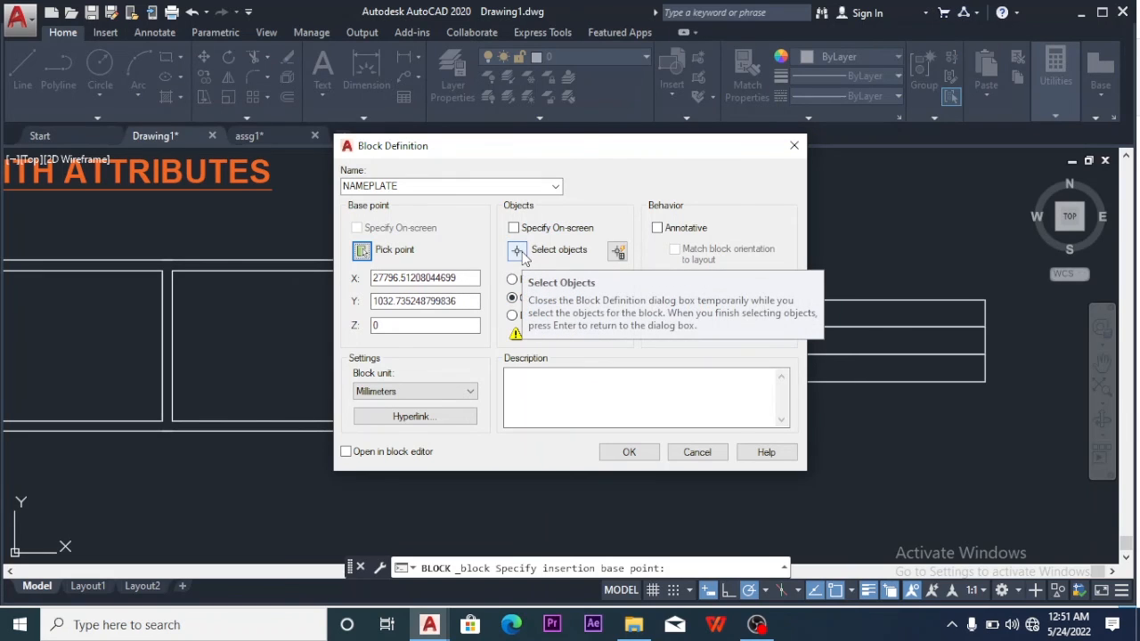
left_click(520, 251)
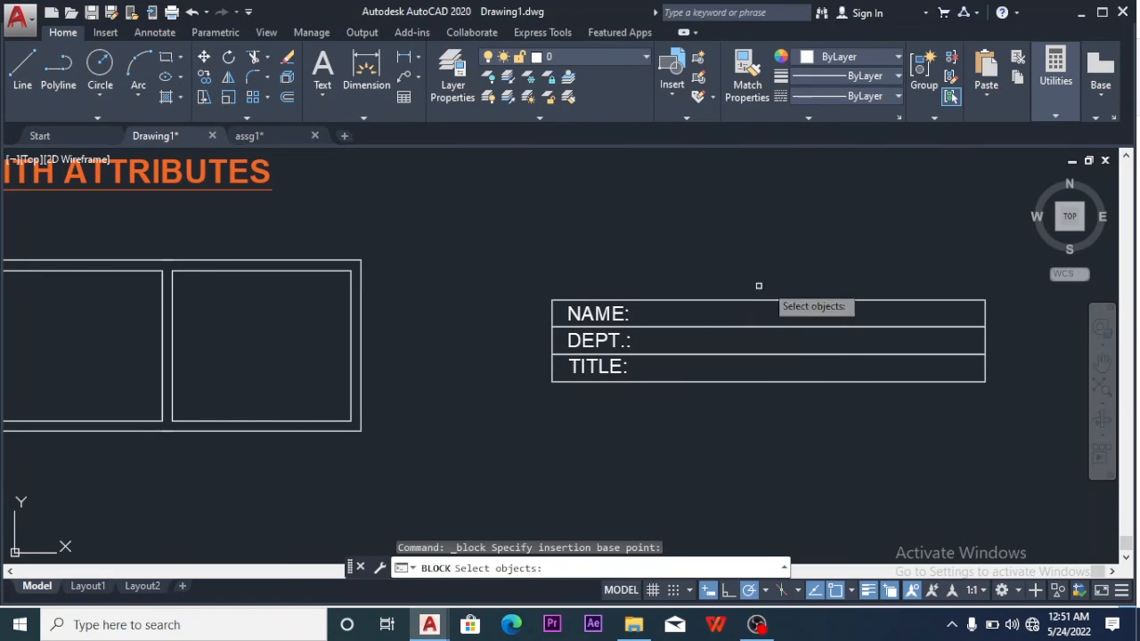
left_click(971, 301)
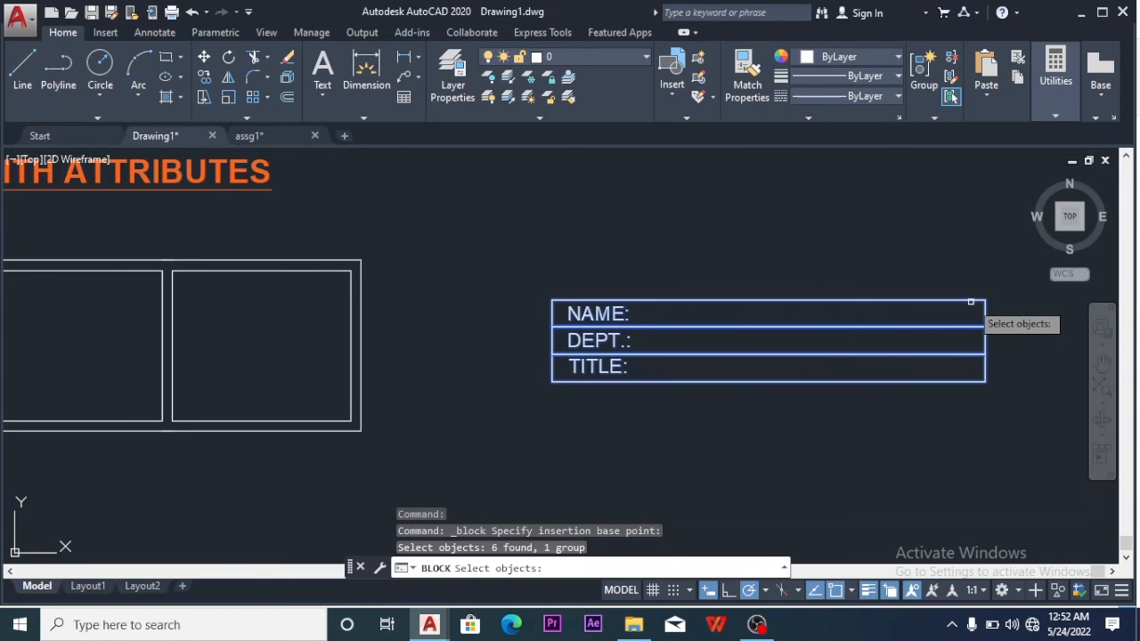
key("Return")
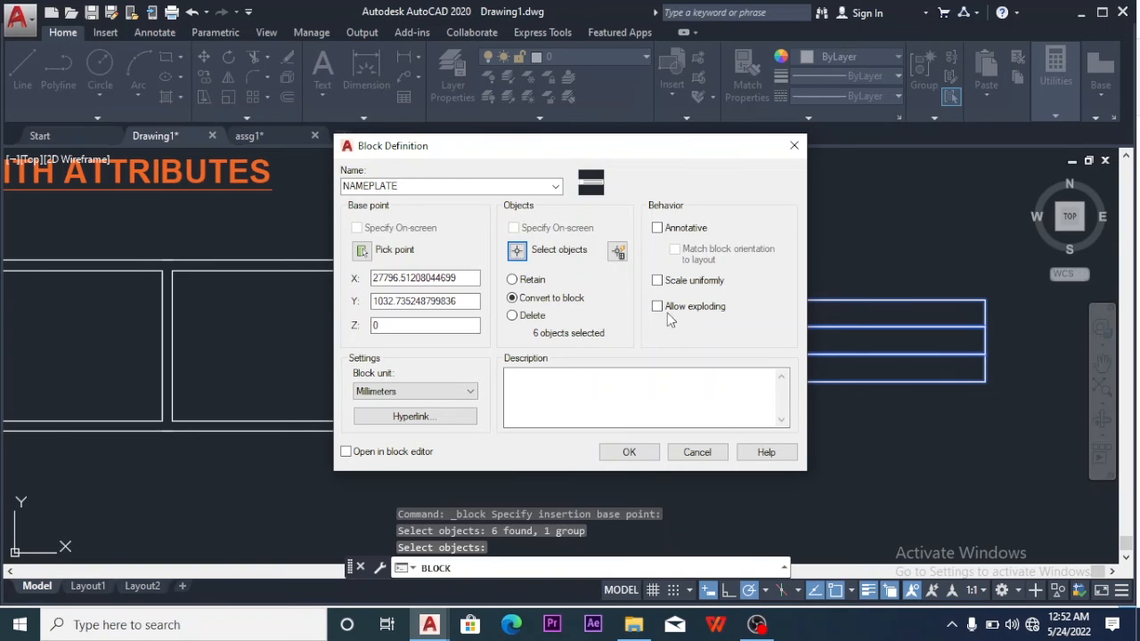
left_click(628, 455)
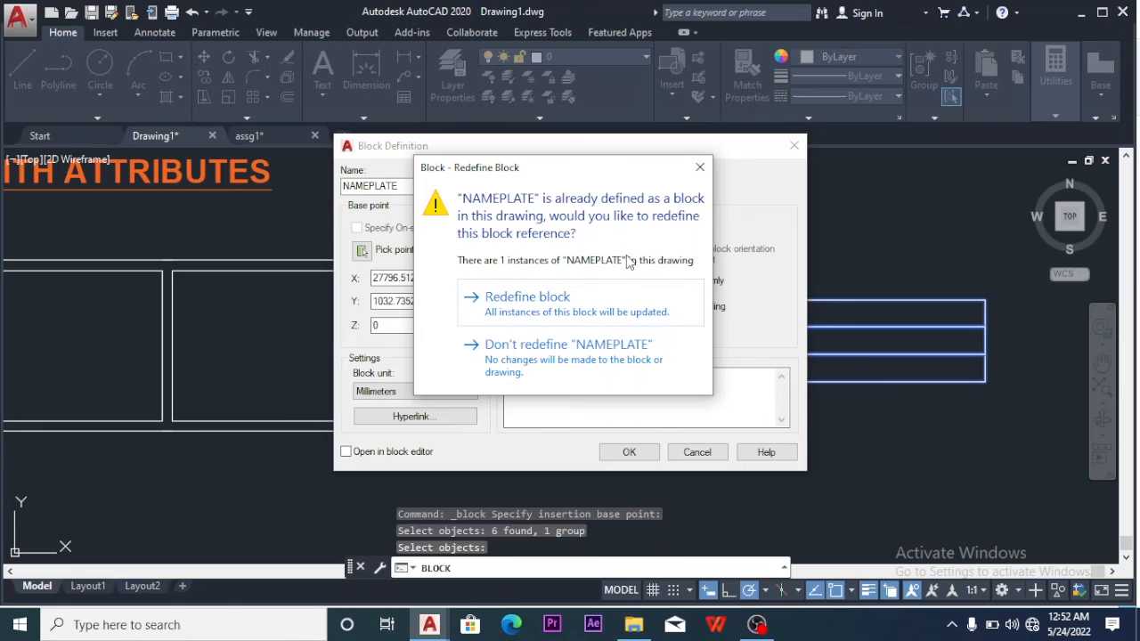
left_click(561, 304)
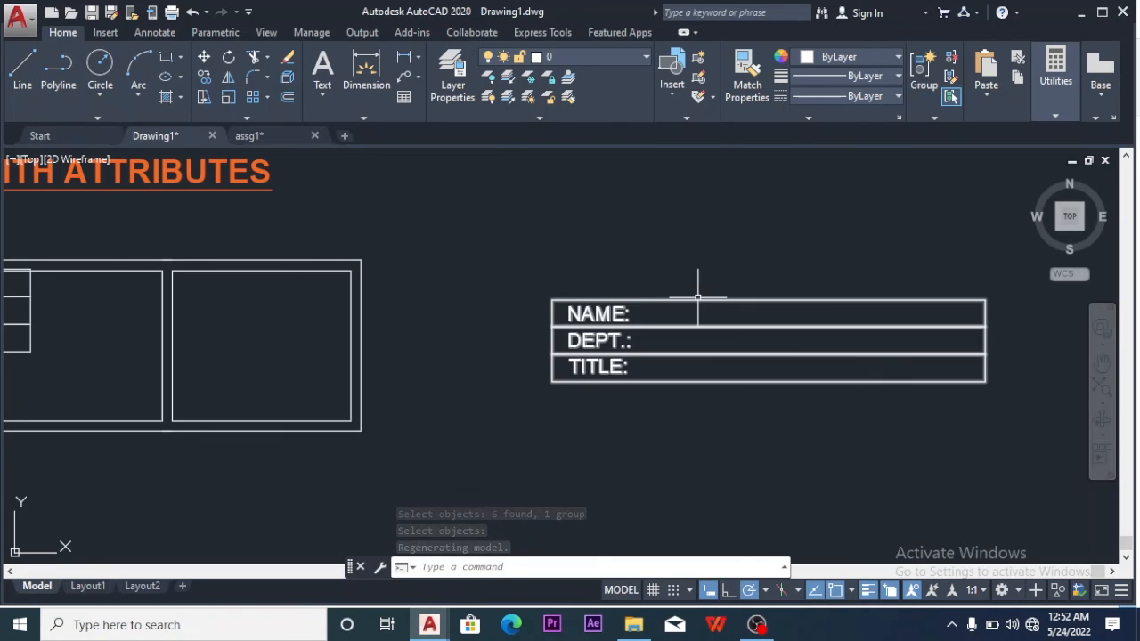
left_click(685, 120)
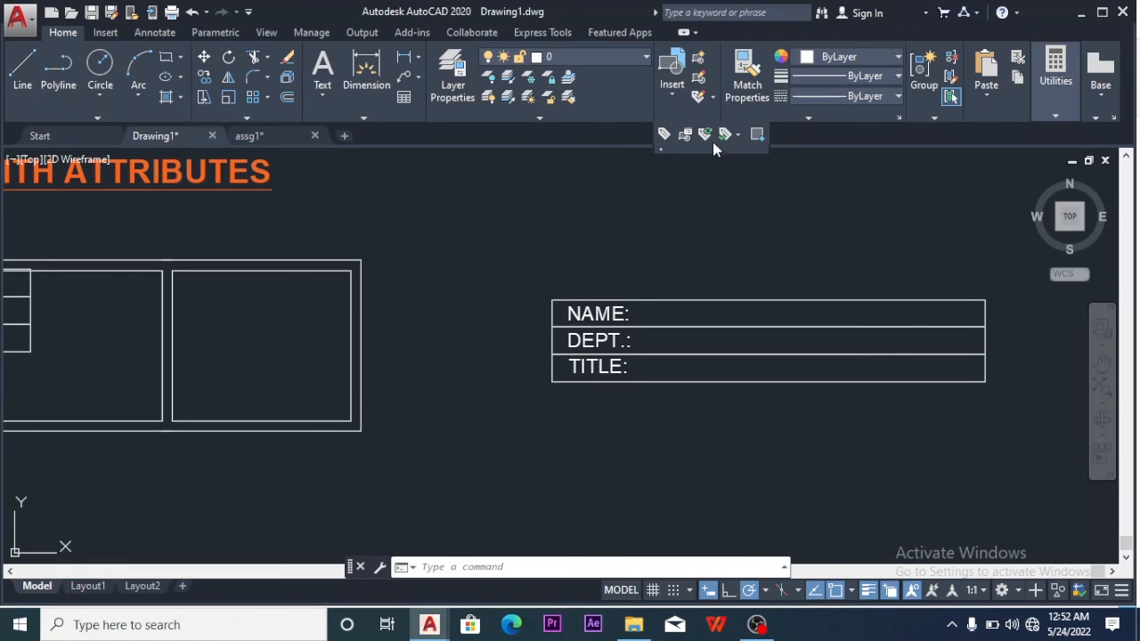
left_click(674, 93)
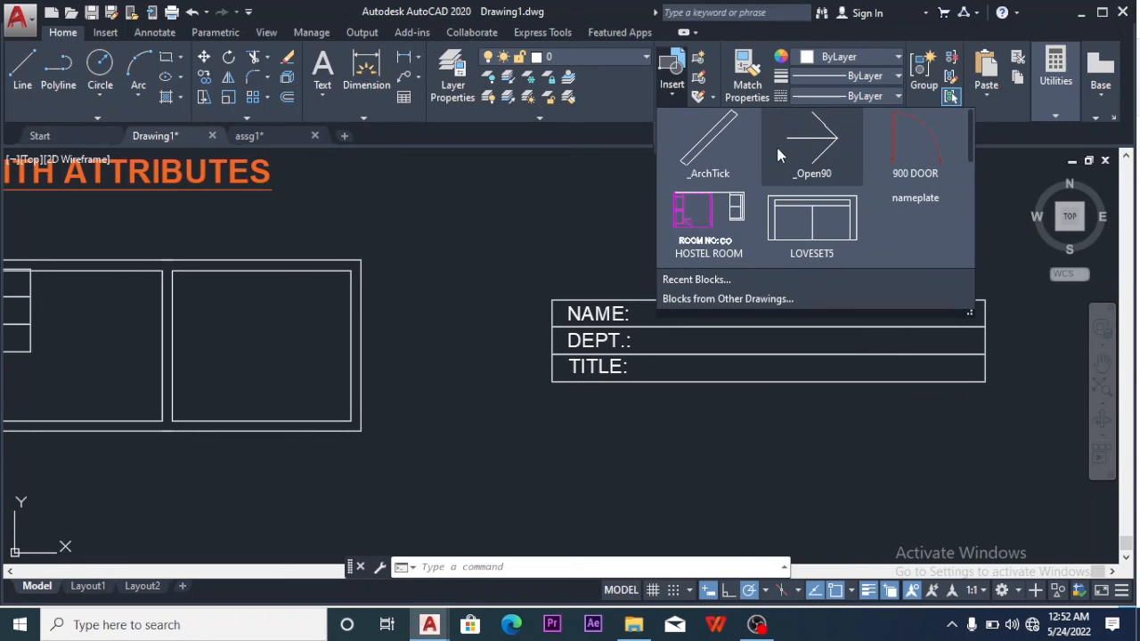
scroll(776, 150, "down", 2)
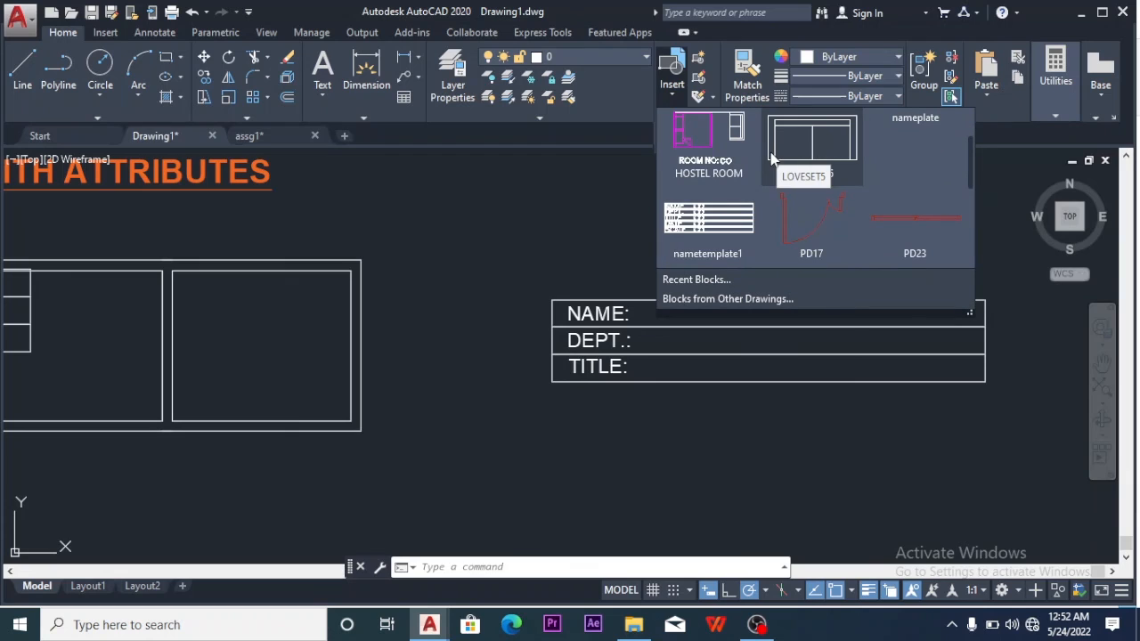
scroll(771, 158, "down", 1)
scroll(771, 158, "up", 2)
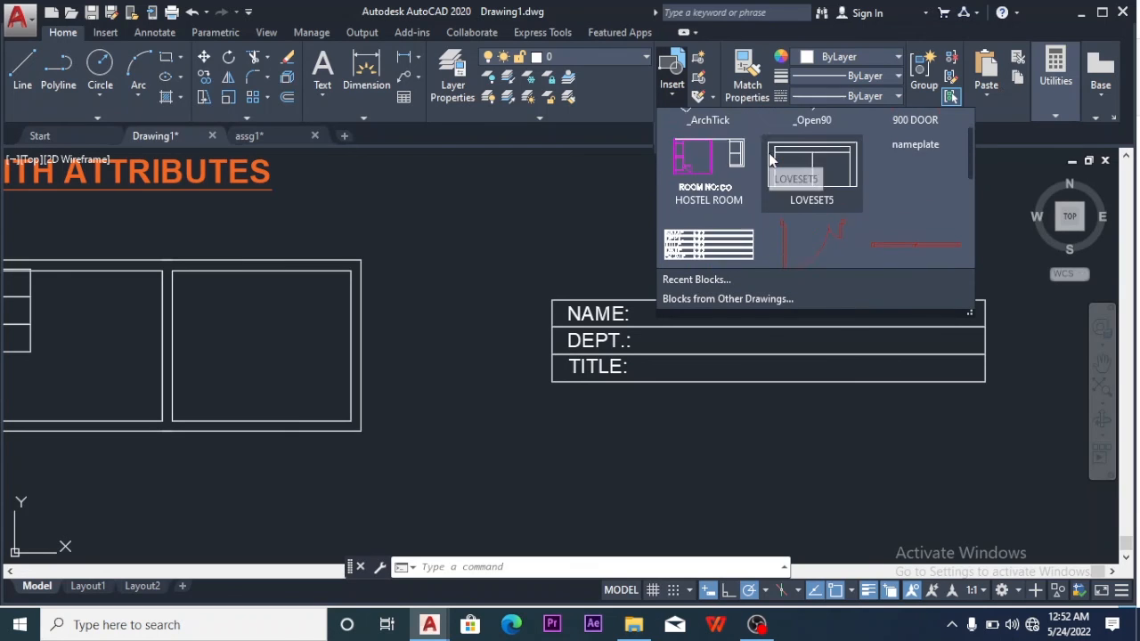
scroll(771, 160, "down", 1)
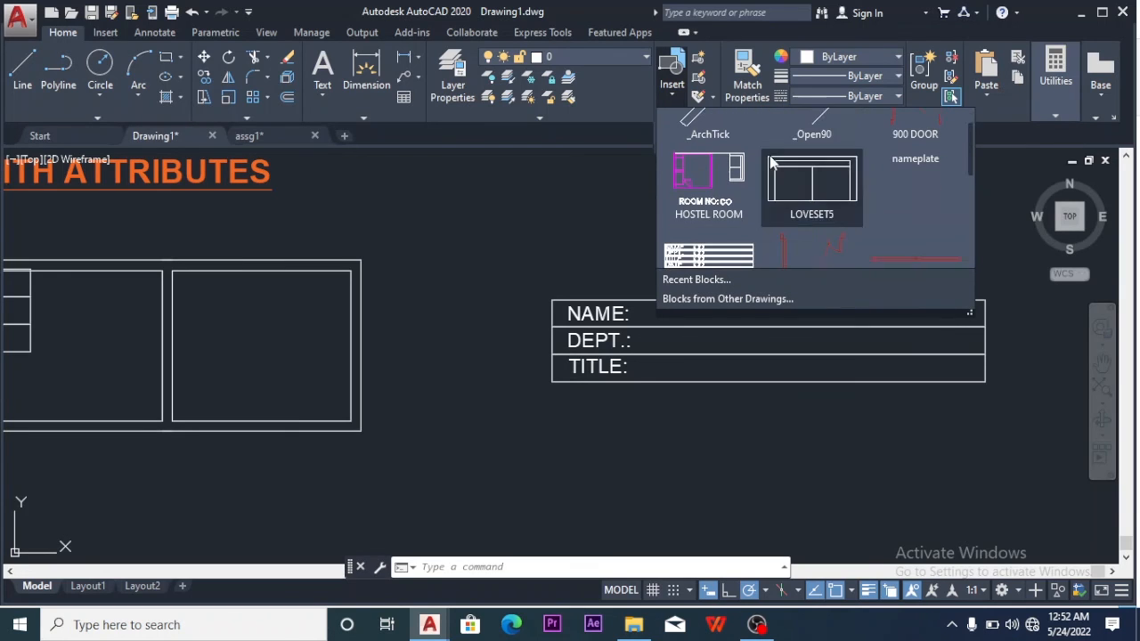
scroll(773, 163, "down", 5)
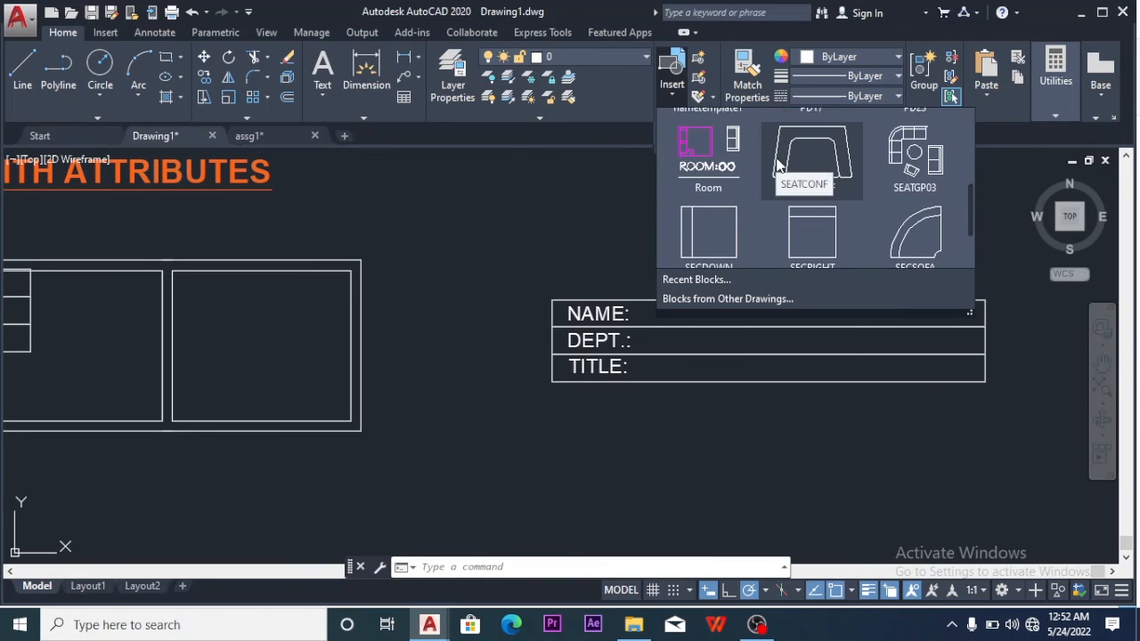
scroll(777, 165, "down", 1)
scroll(768, 160, "up", 3)
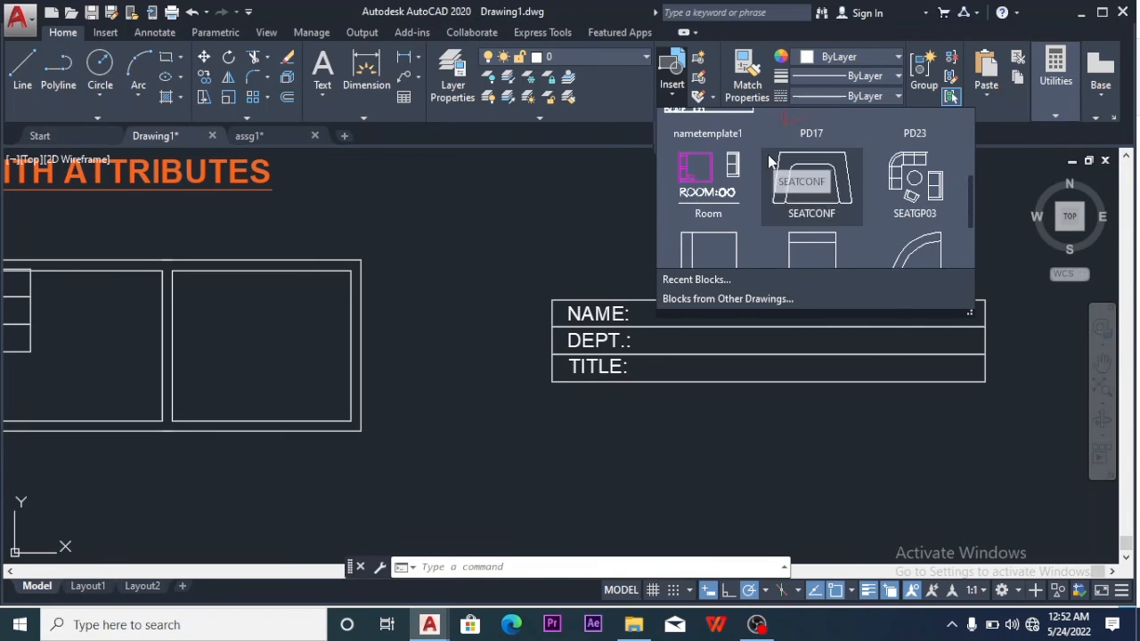
scroll(756, 154, "up", 2)
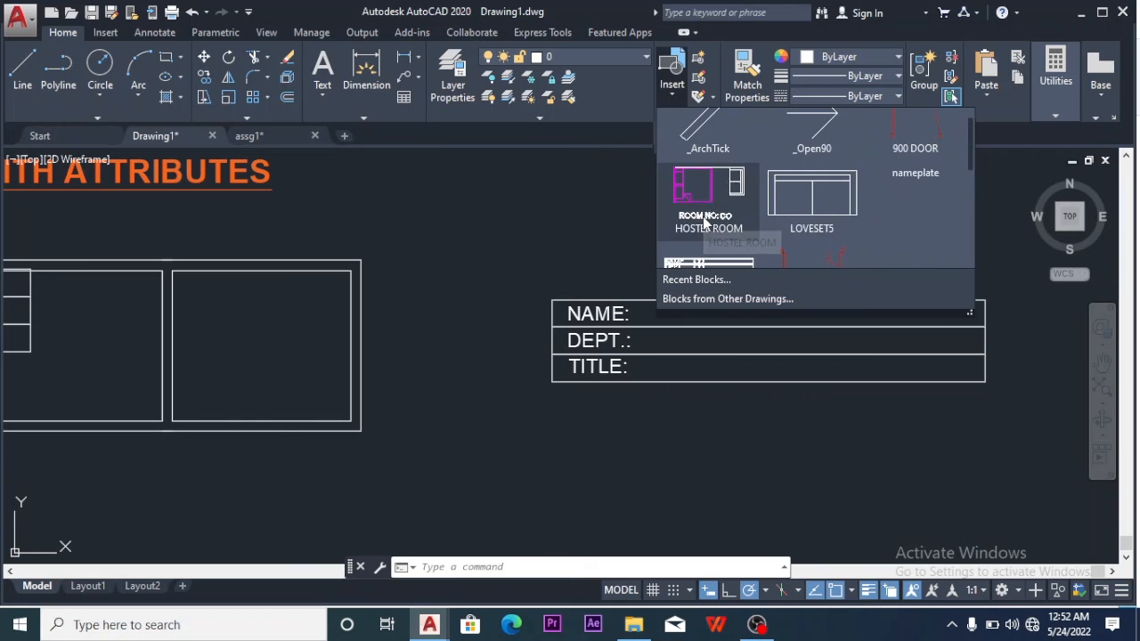
scroll(704, 223, "up", 1)
scroll(705, 223, "down", 3)
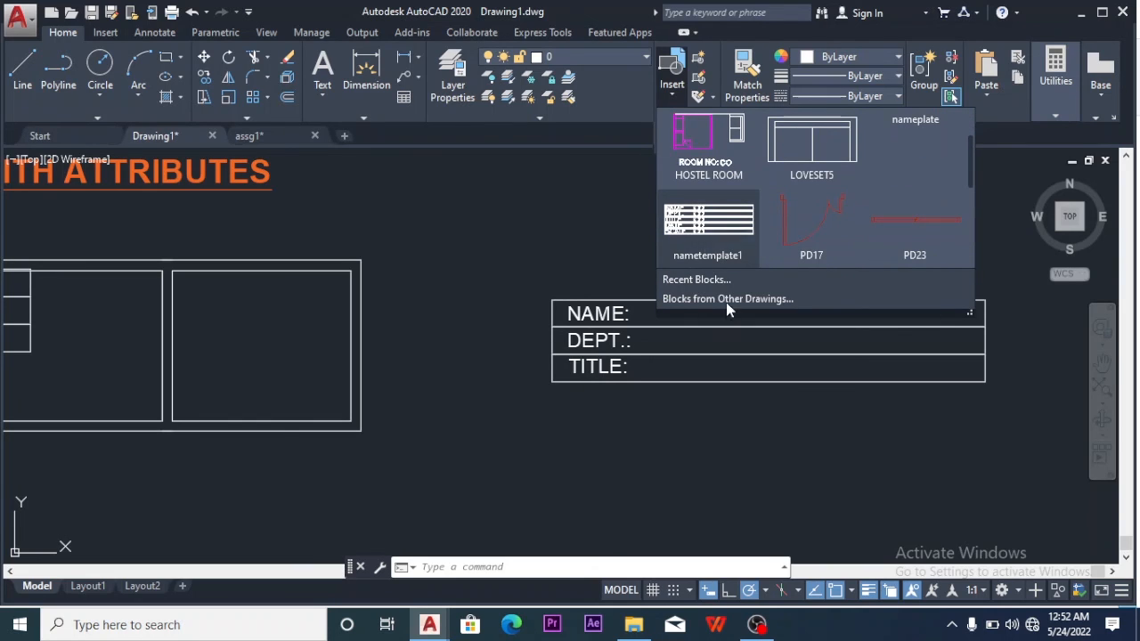
left_click(541, 286)
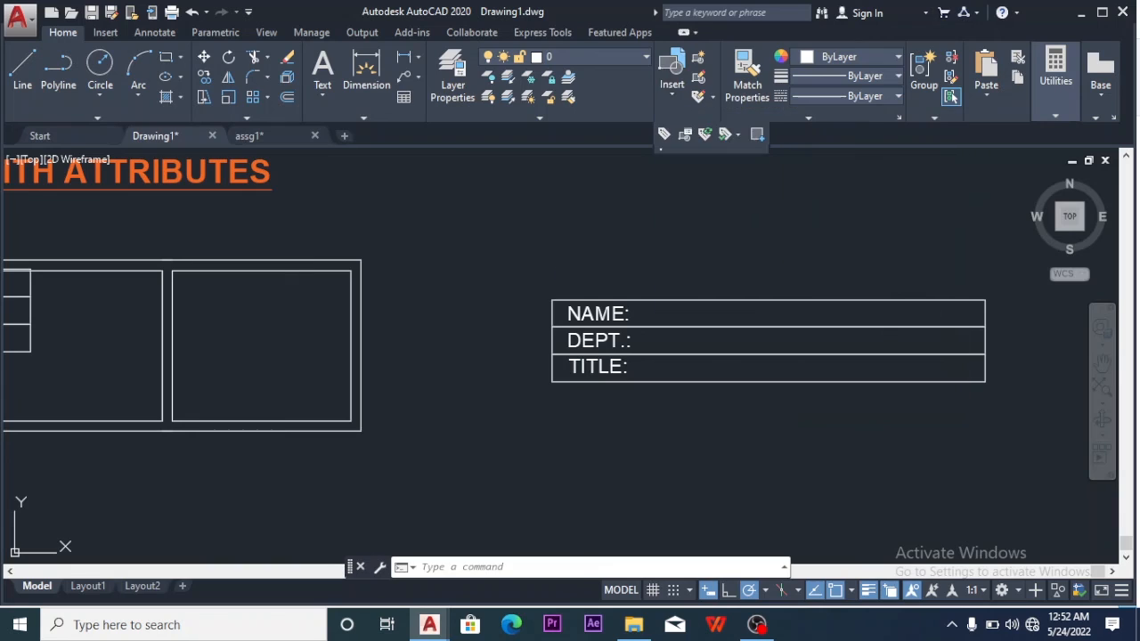
Open the selected nameplate block with Edit Block In-place and confirm the Reference Edit dialog
left_click(675, 322)
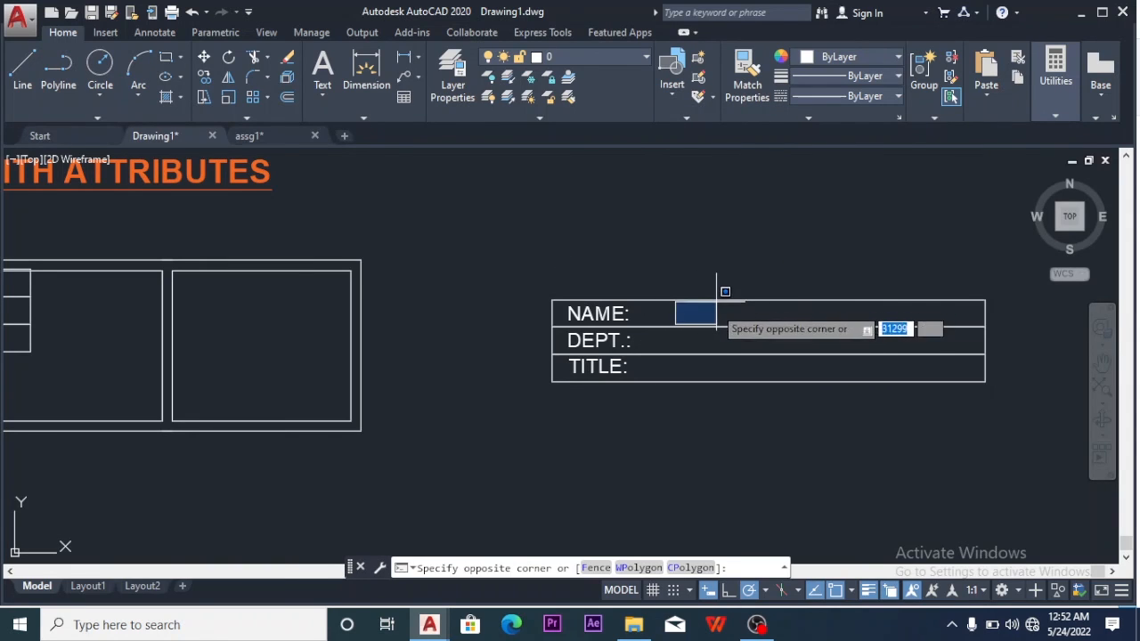
left_click(700, 327)
left_click(700, 326)
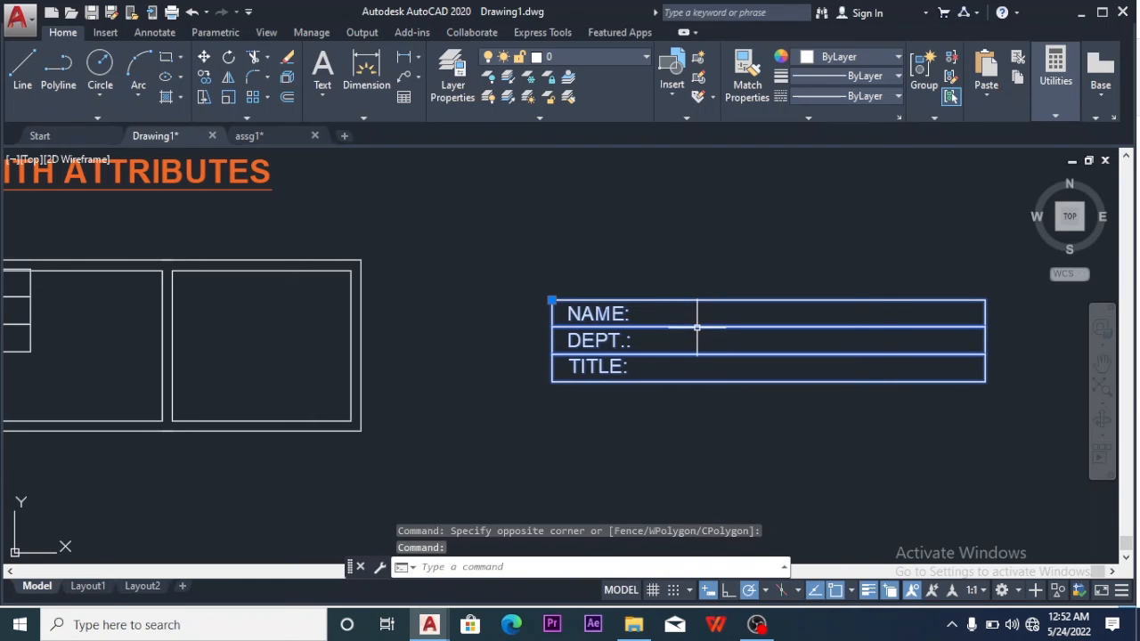
right_click(699, 330)
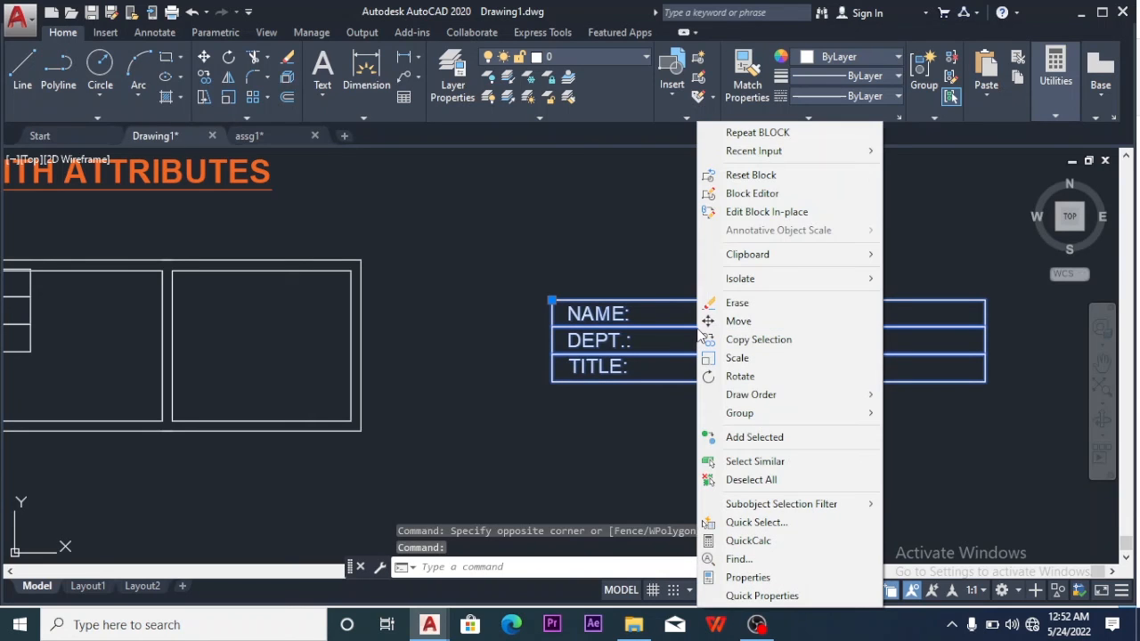
left_click(766, 211)
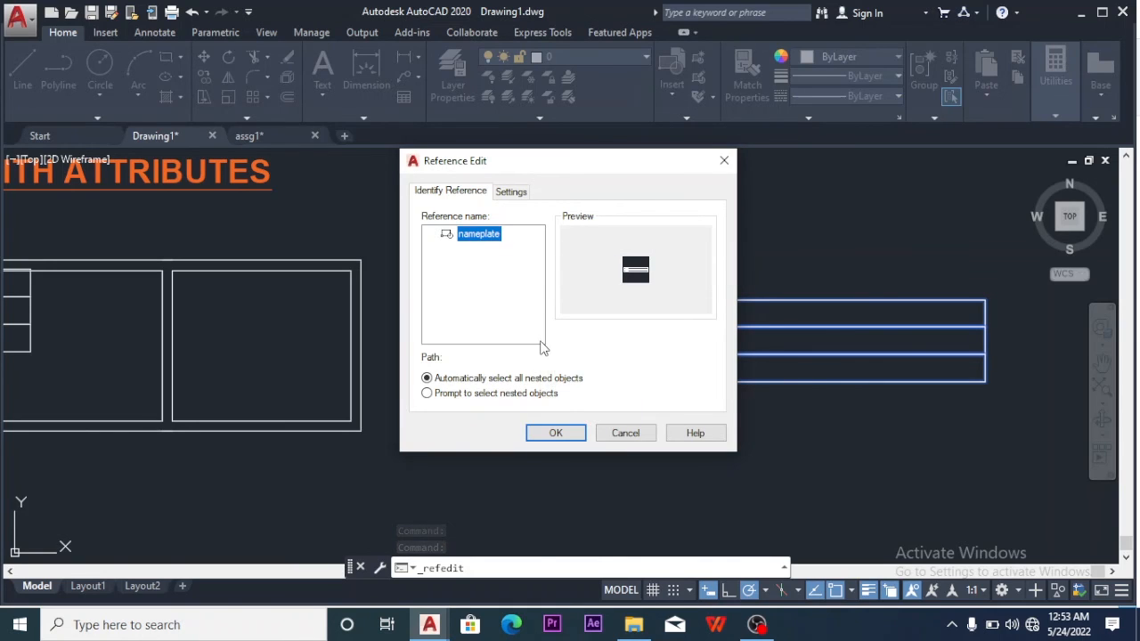
left_click(555, 433)
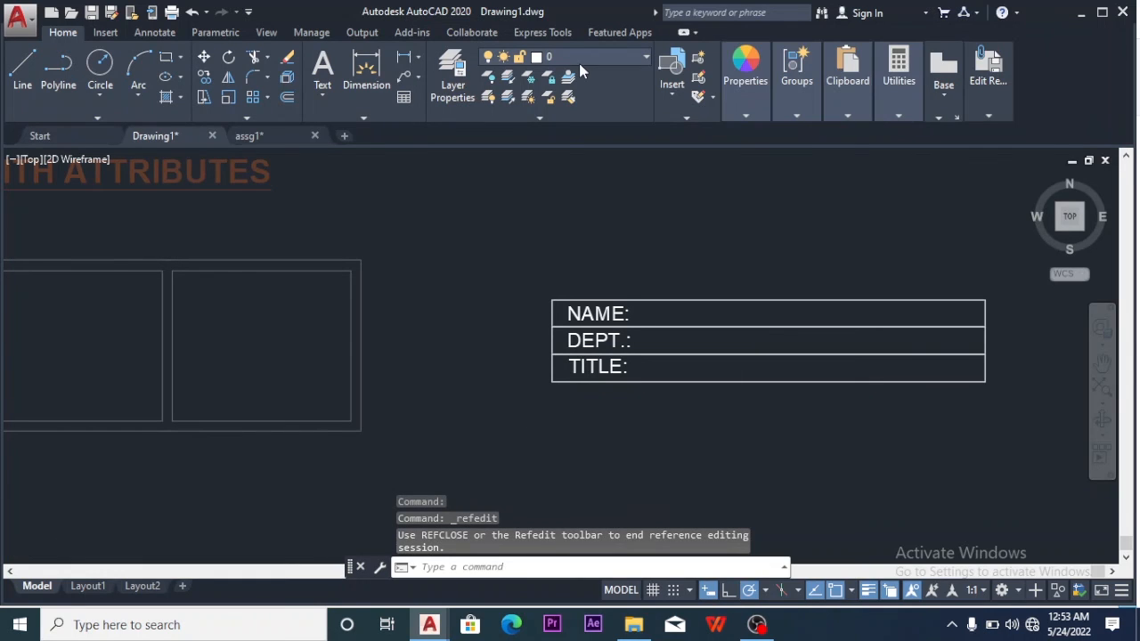
Define an attribute tagged CO with prompt NAME and place it after the NAME: label
scroll(649, 237, "down", 2)
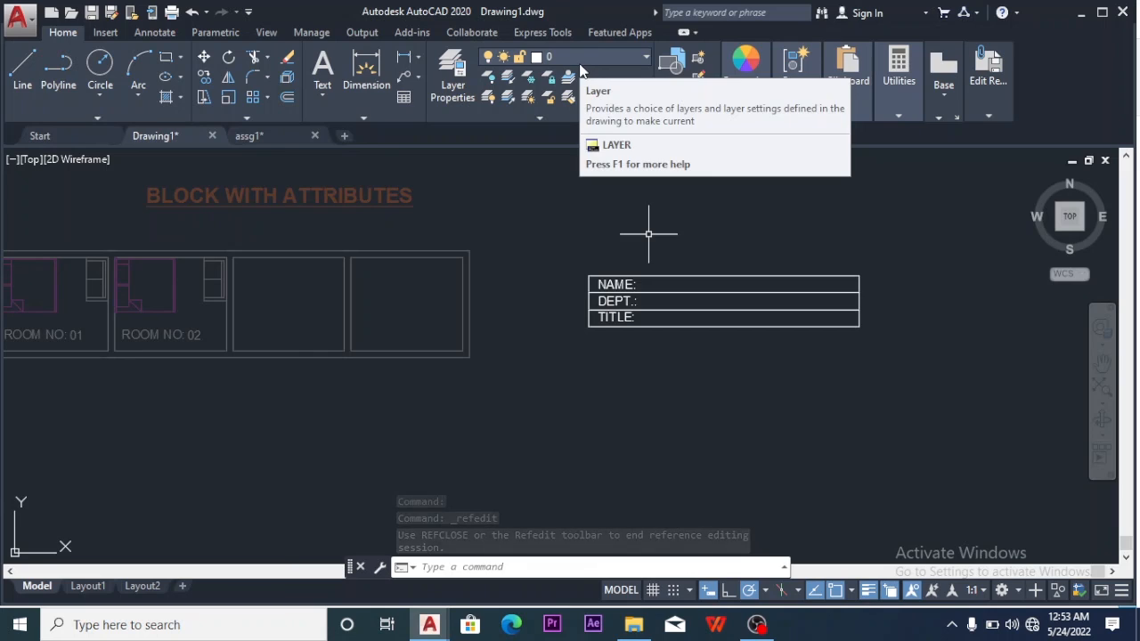
scroll(763, 285, "up", 2)
scroll(763, 286, "up", 2)
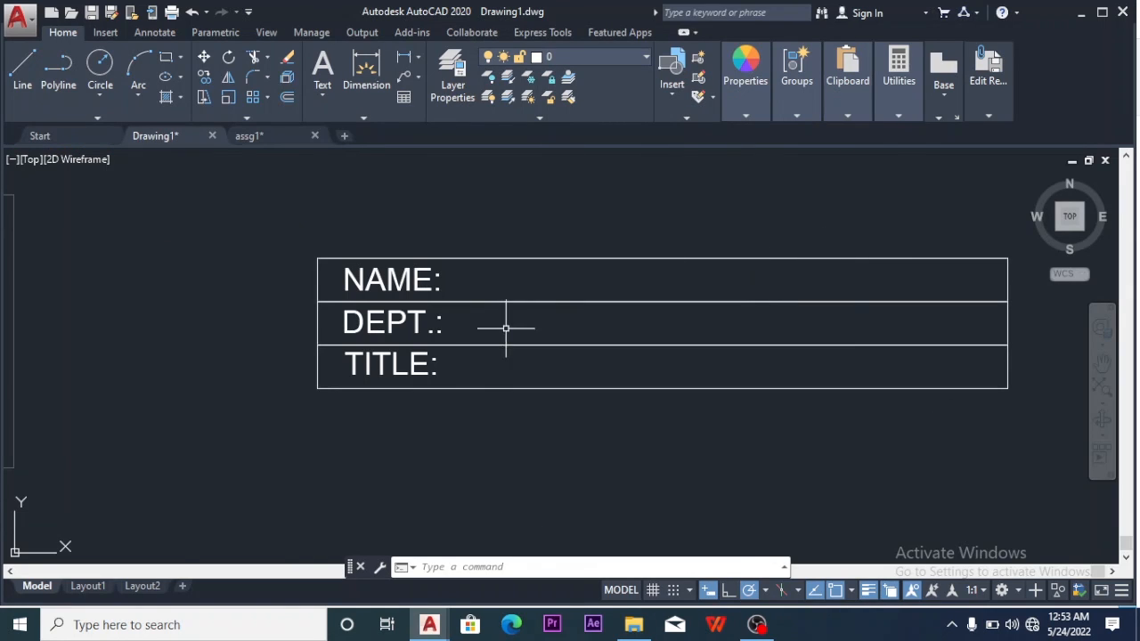
type("ATT")
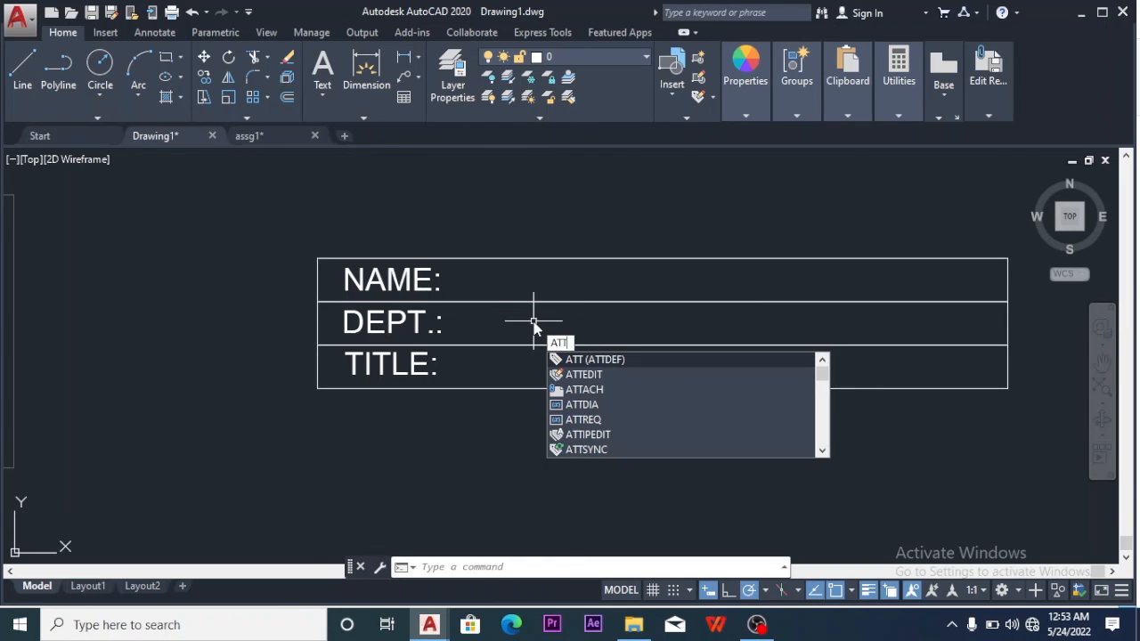
key("Return")
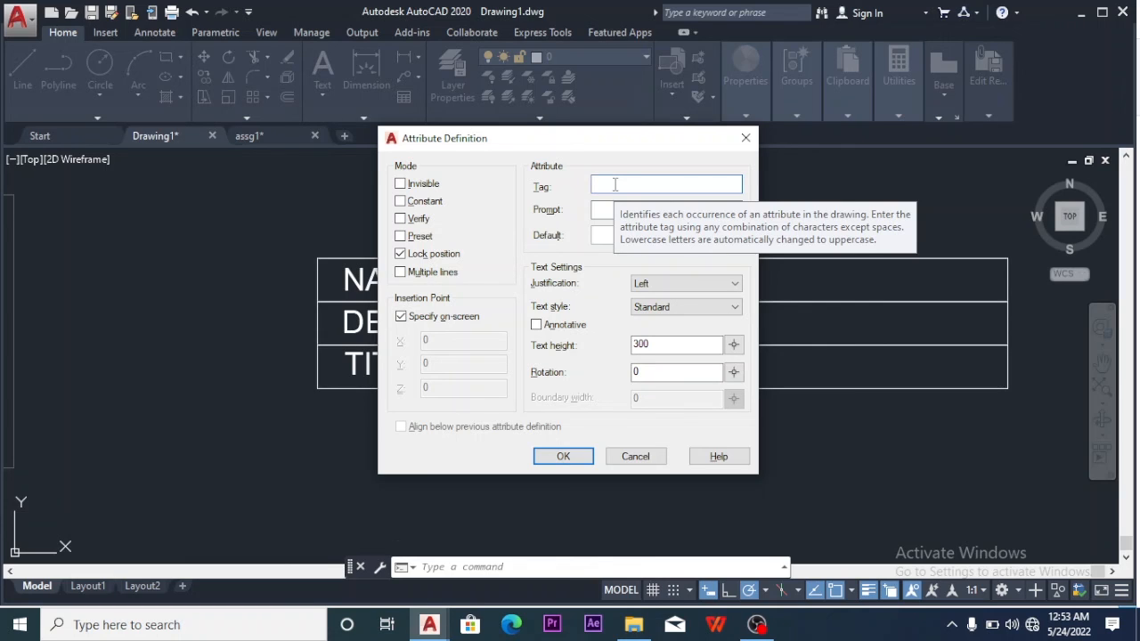
type("CO")
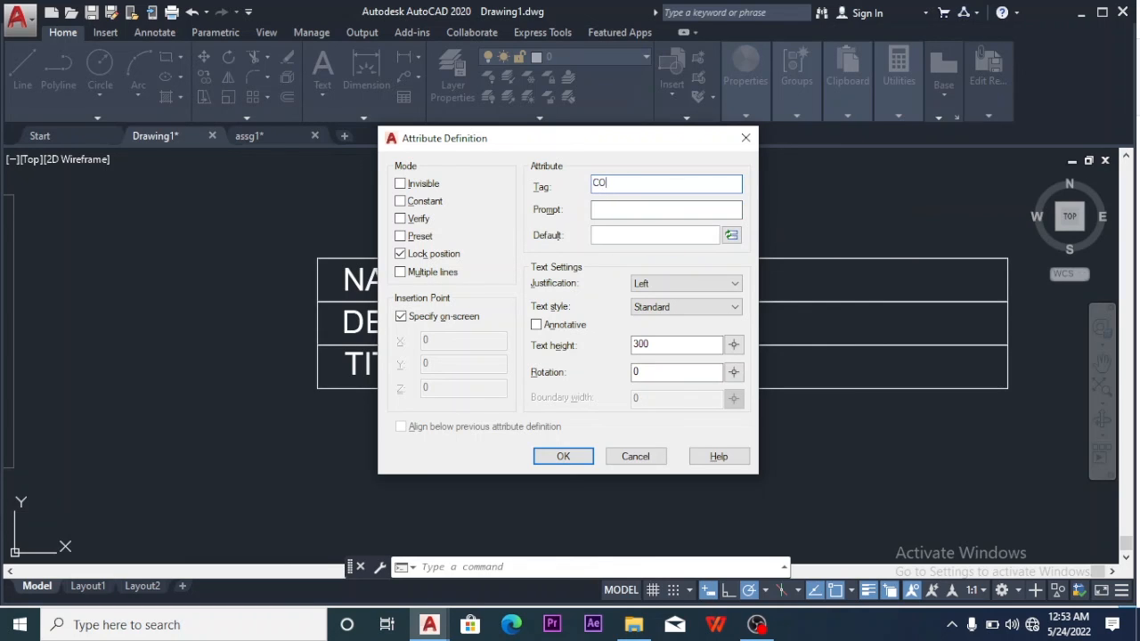
left_click(605, 206)
left_click(564, 455)
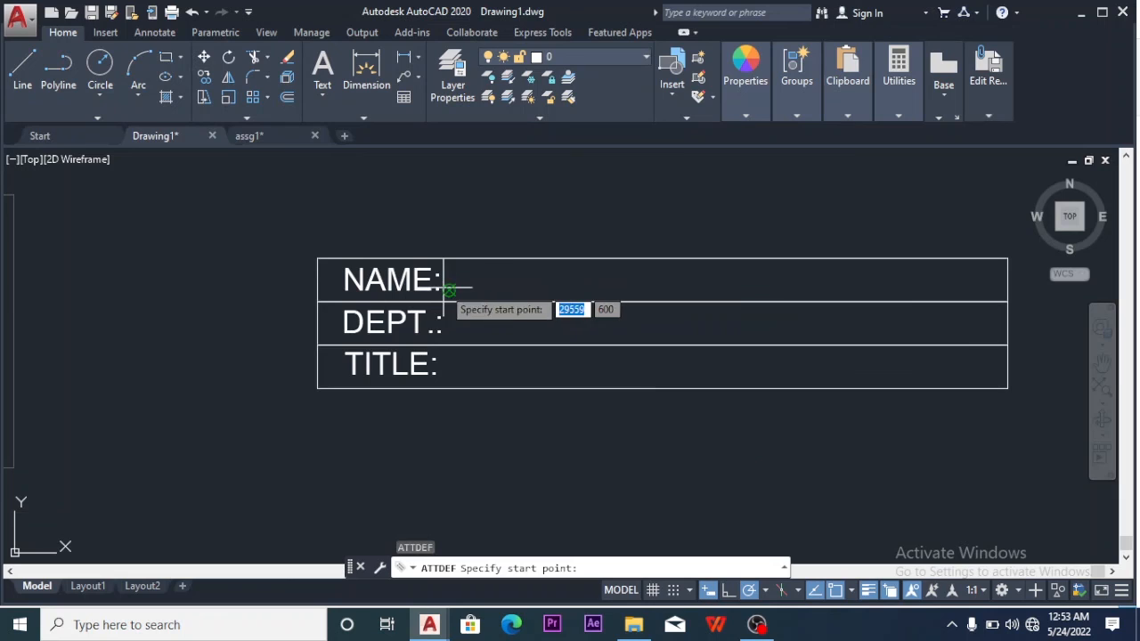
left_click(450, 290)
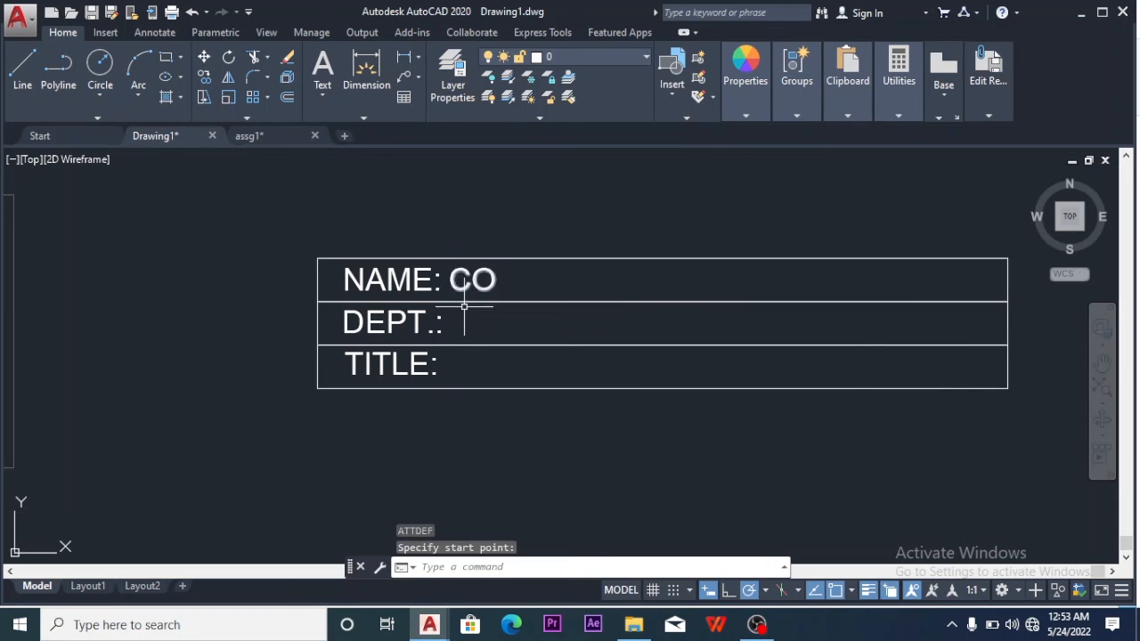
Add an attribute tagged MO with prompt DEPT, placed after the DEPT.: label
left_click(461, 320)
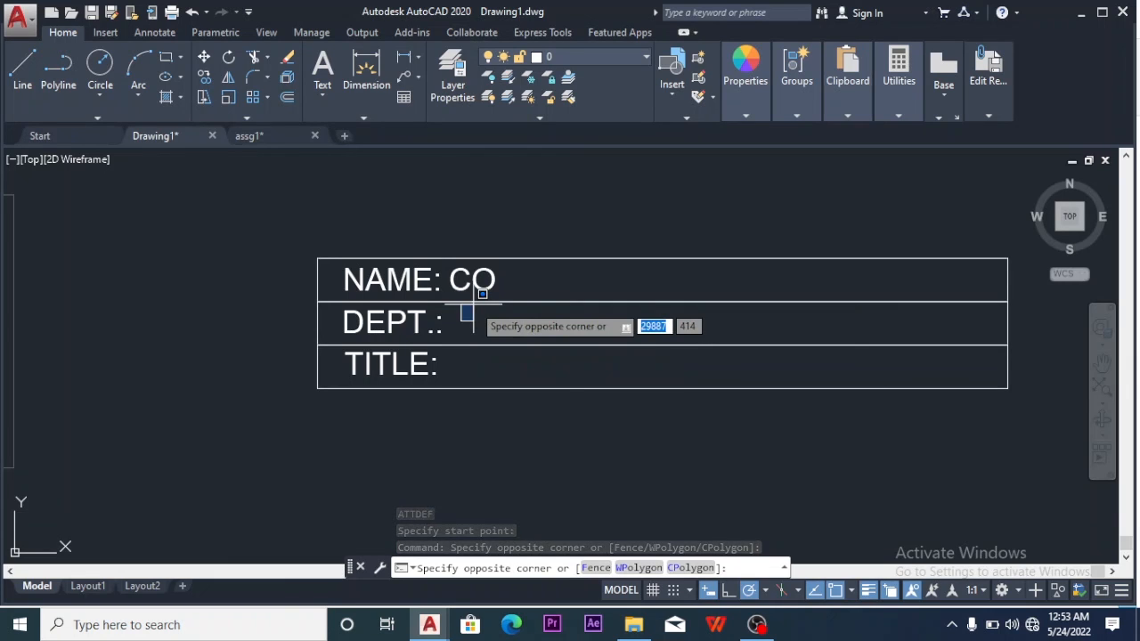
left_click(475, 342)
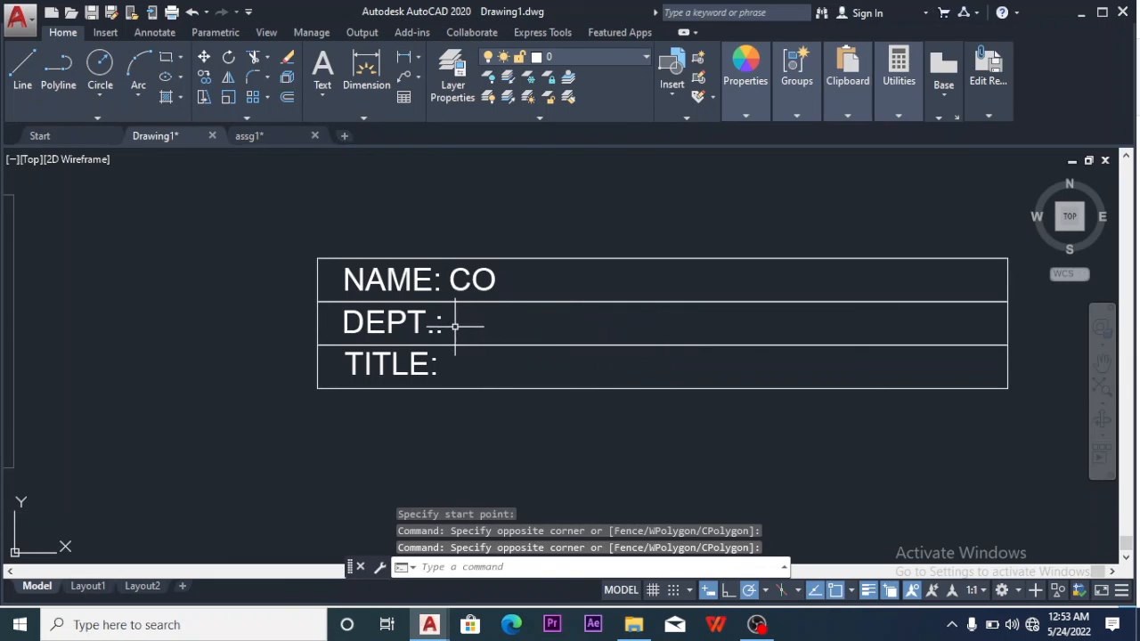
type("ATT")
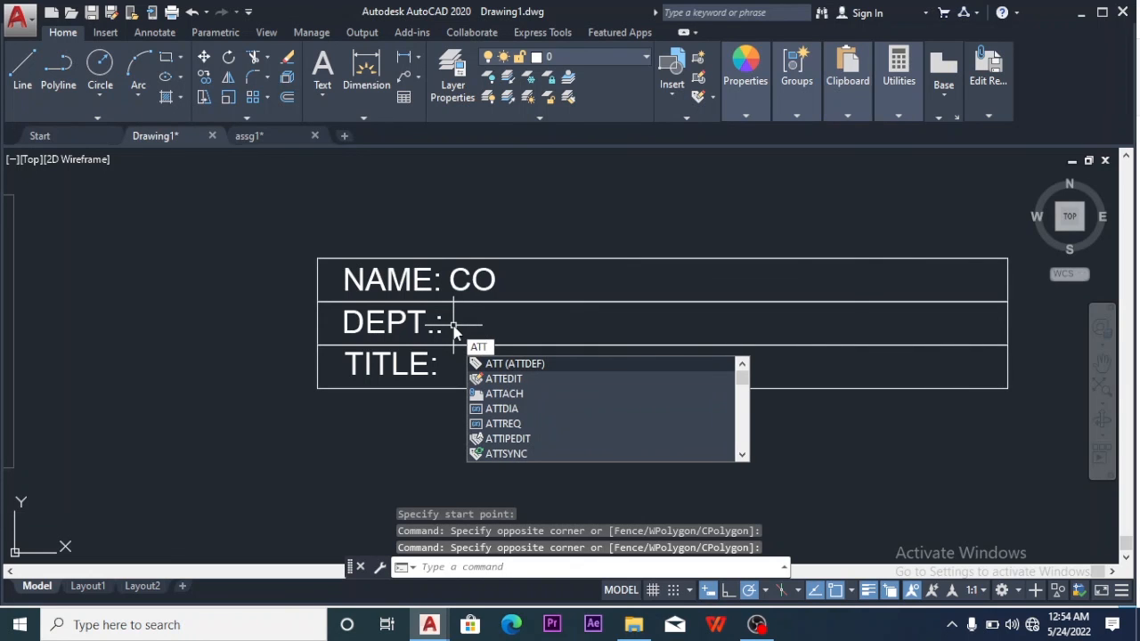
key("Return")
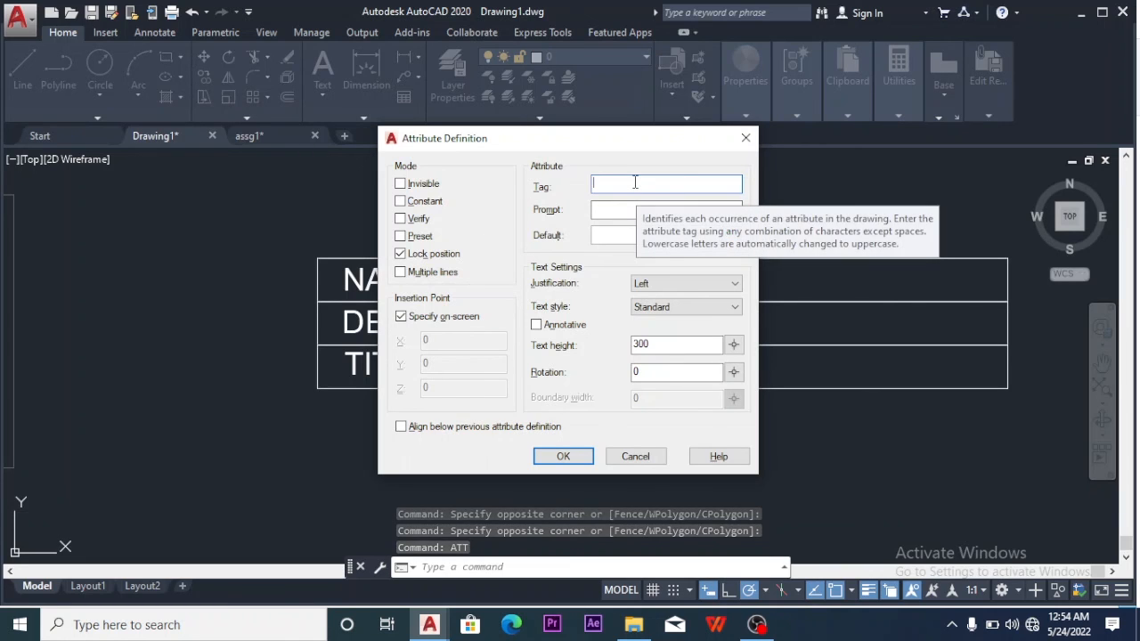
type("MO")
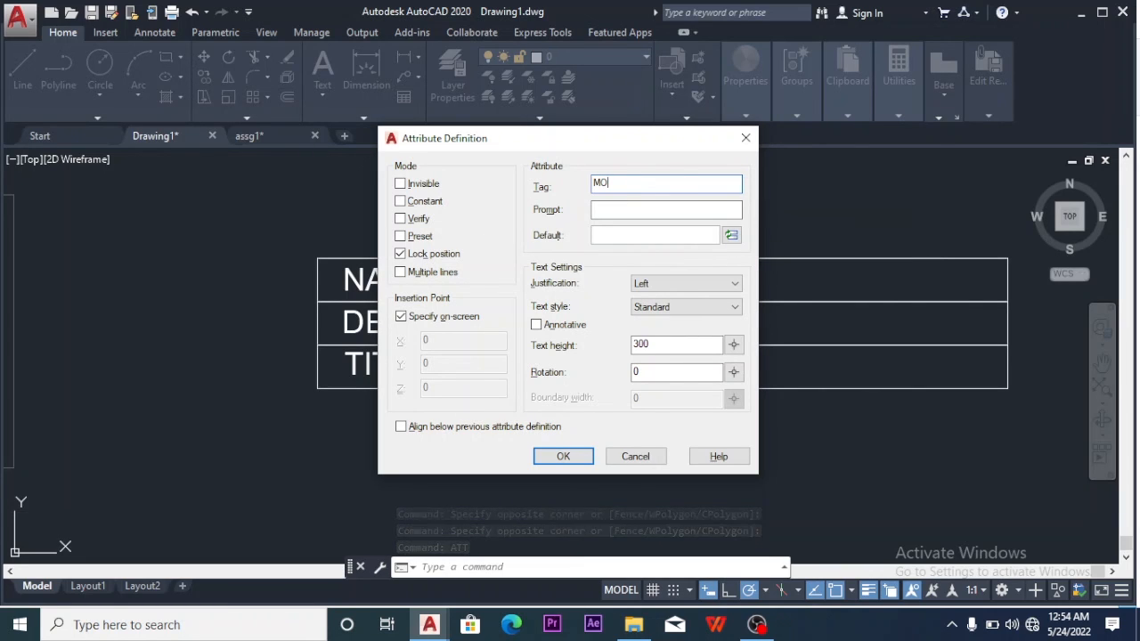
left_click(638, 207)
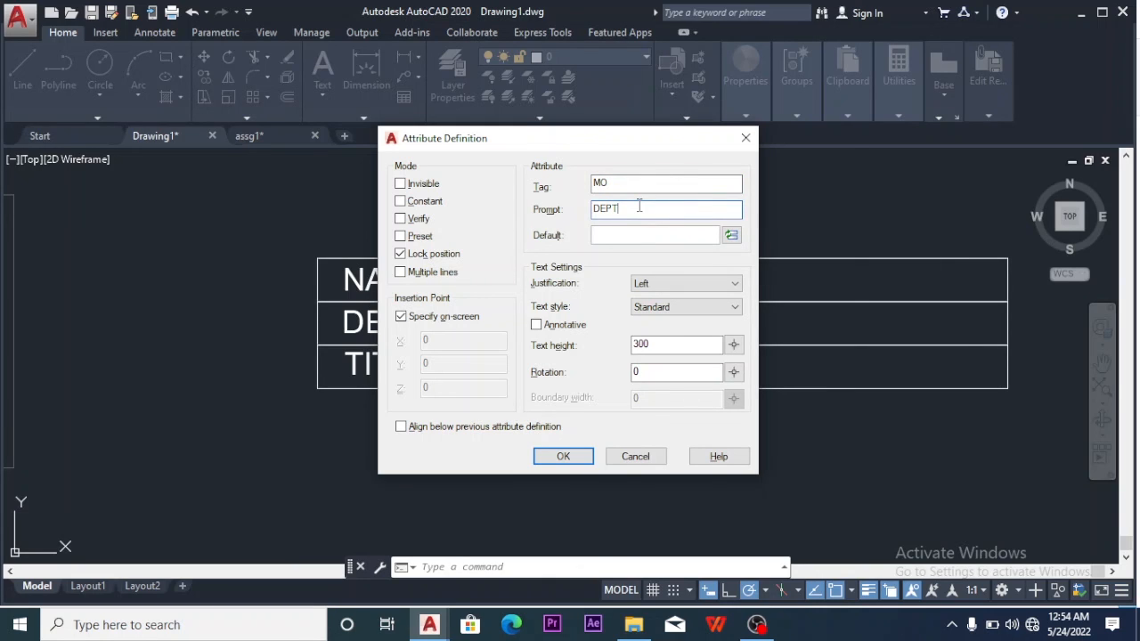
left_click(550, 454)
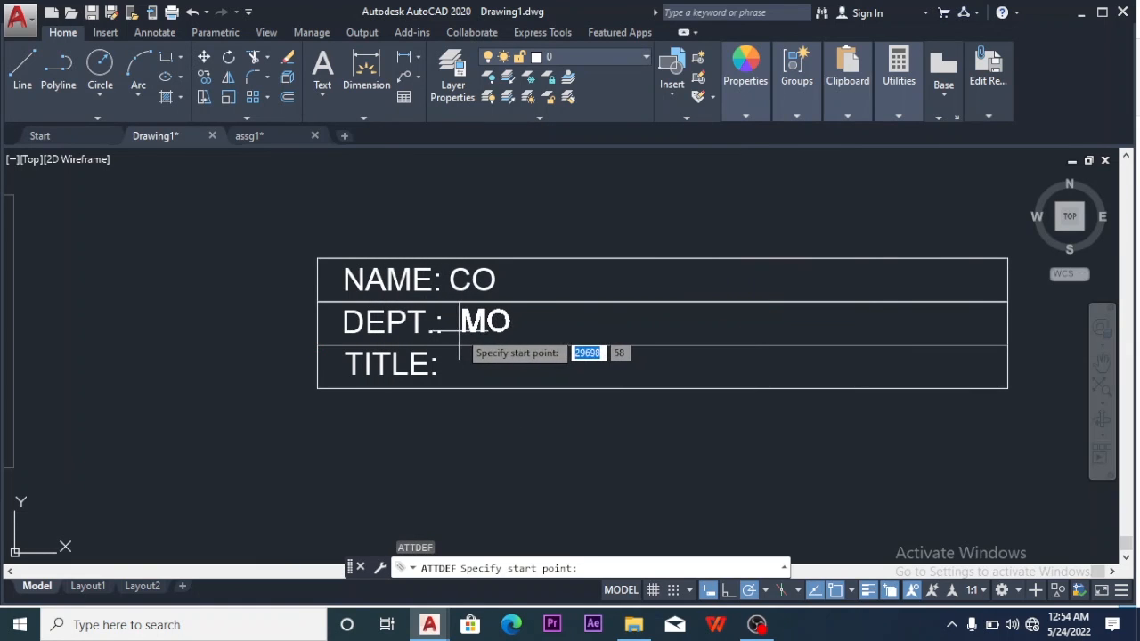
left_click(458, 336)
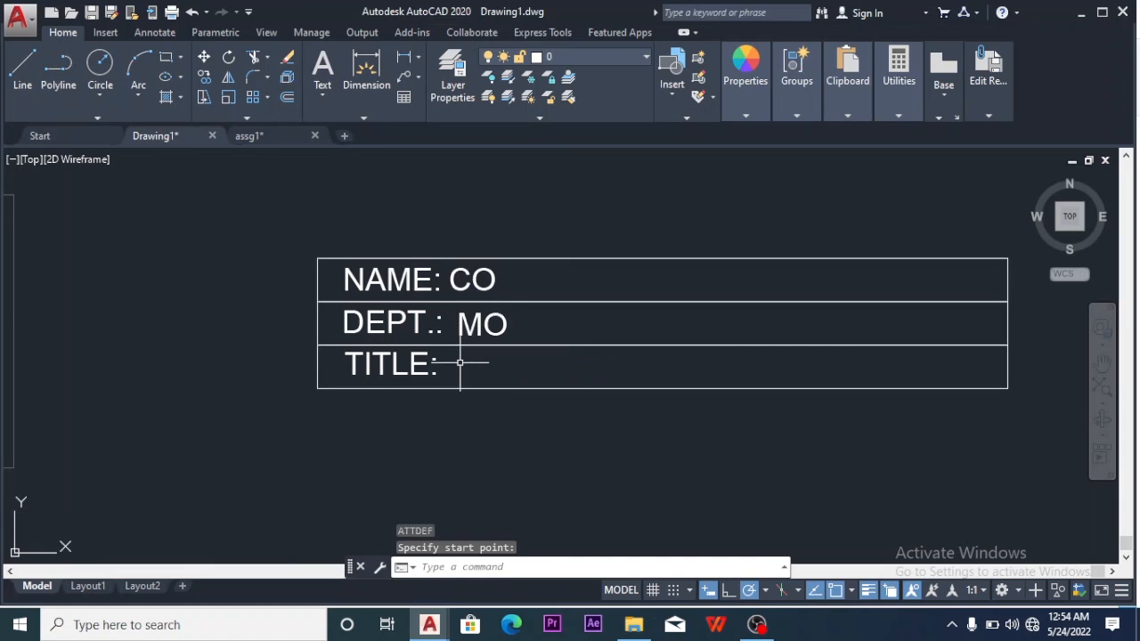
Define a third attribute tagged UO with prompt TITLE for the bottom row
right_click(461, 367)
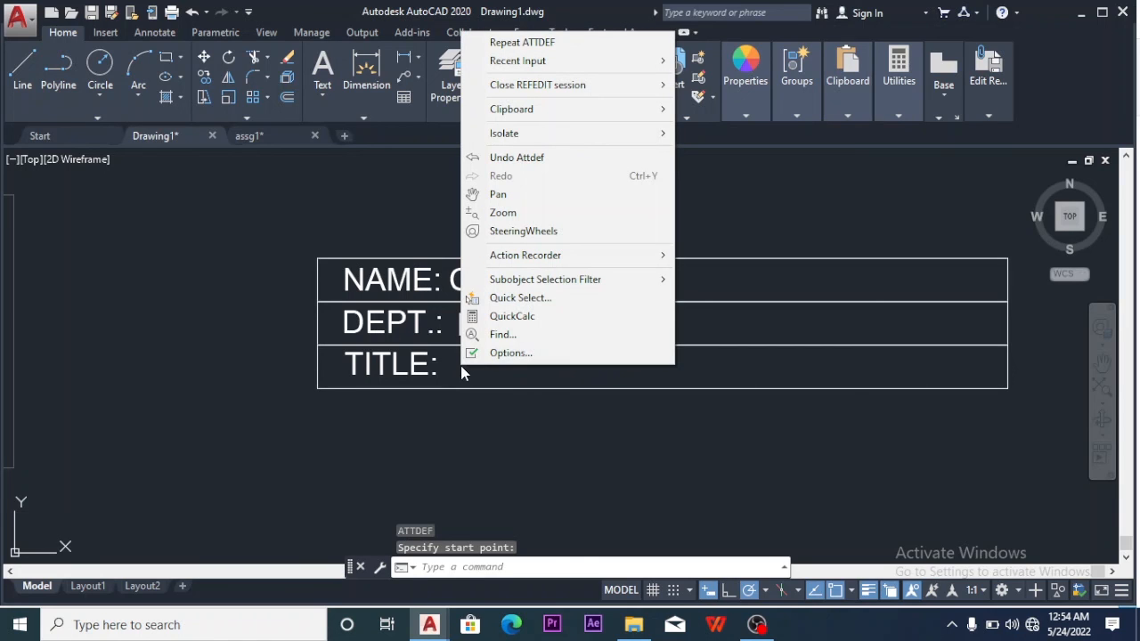
left_click(461, 372)
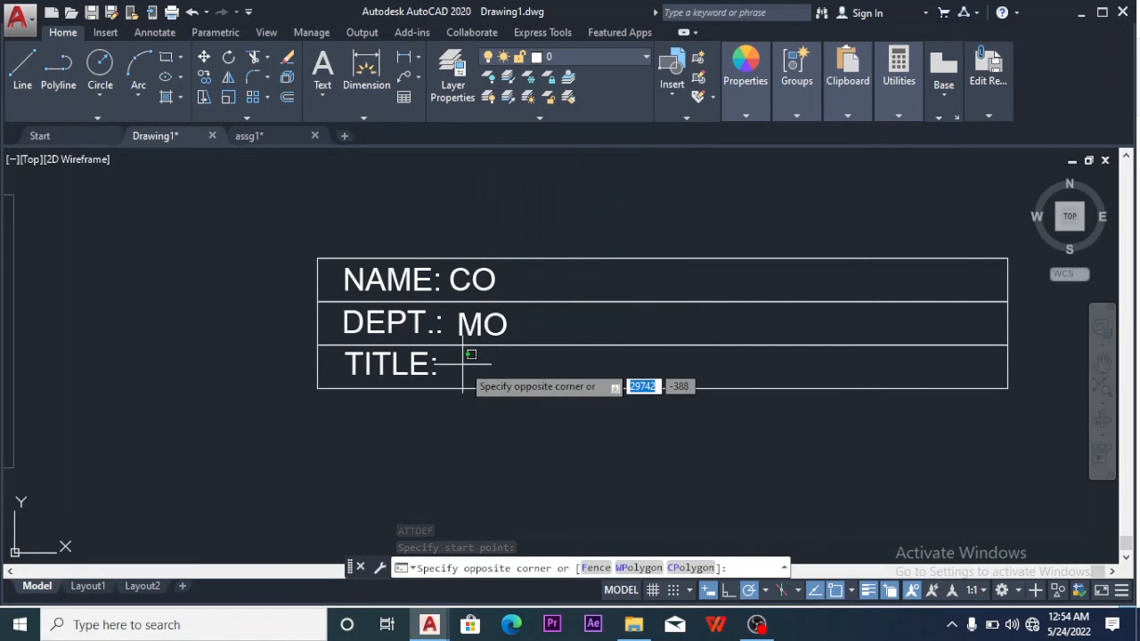
left_click(463, 363)
type("att")
key("Return")
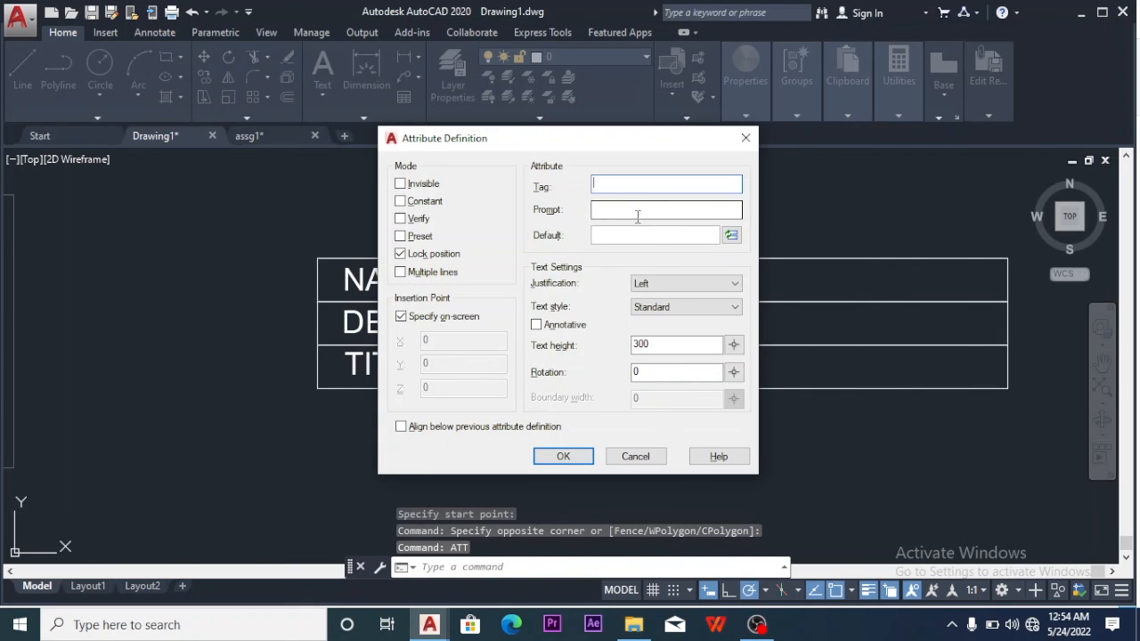
type("UO")
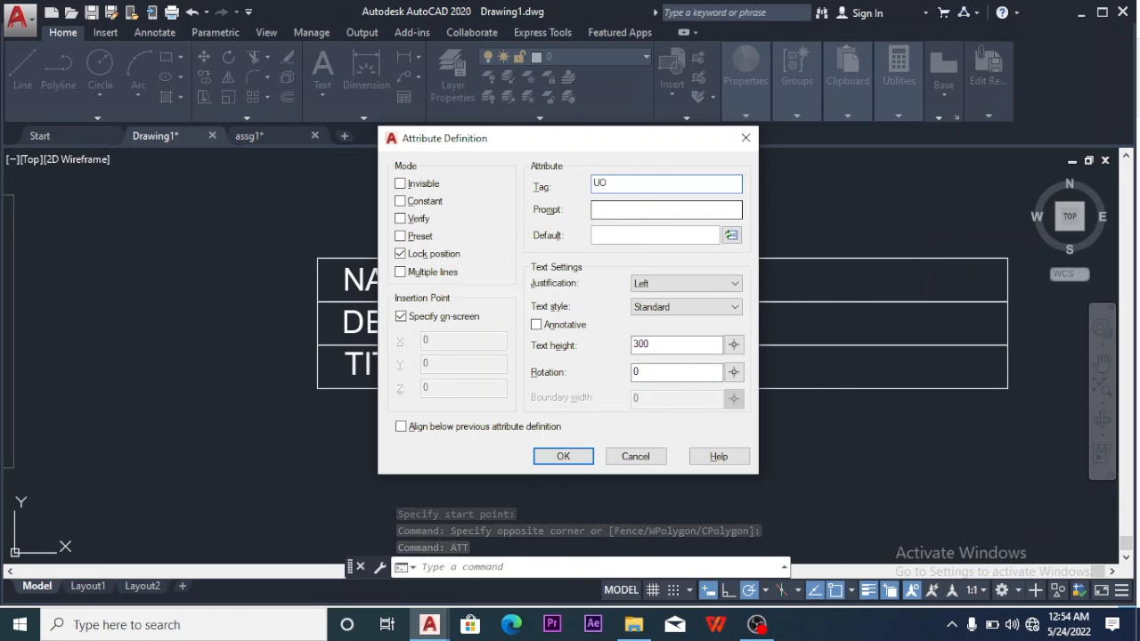
left_click(611, 208)
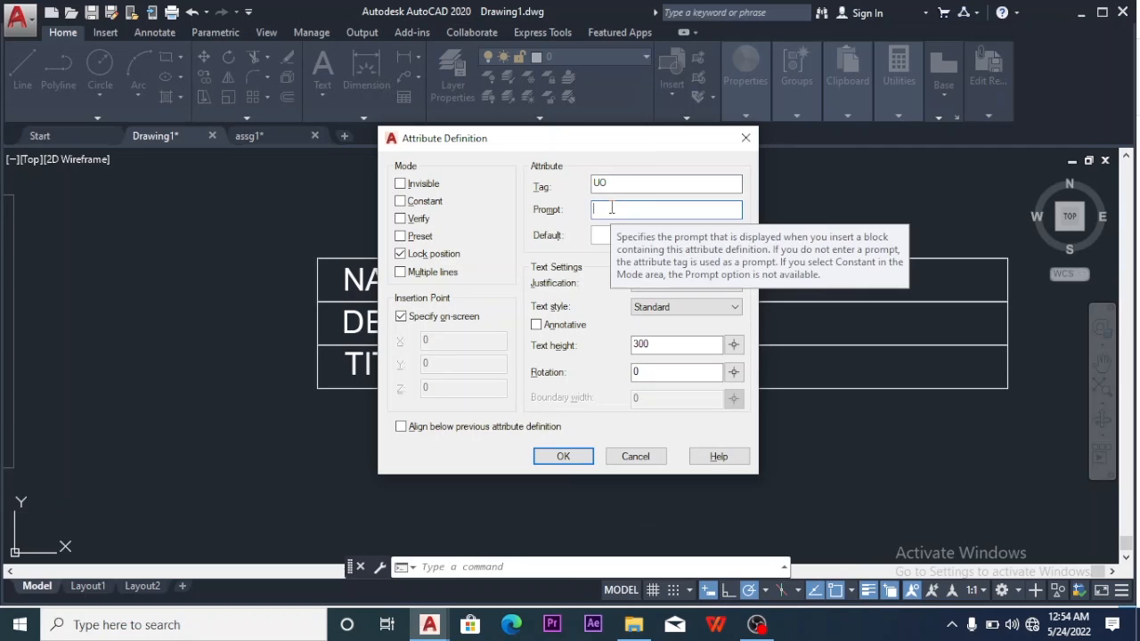
type("TITLE")
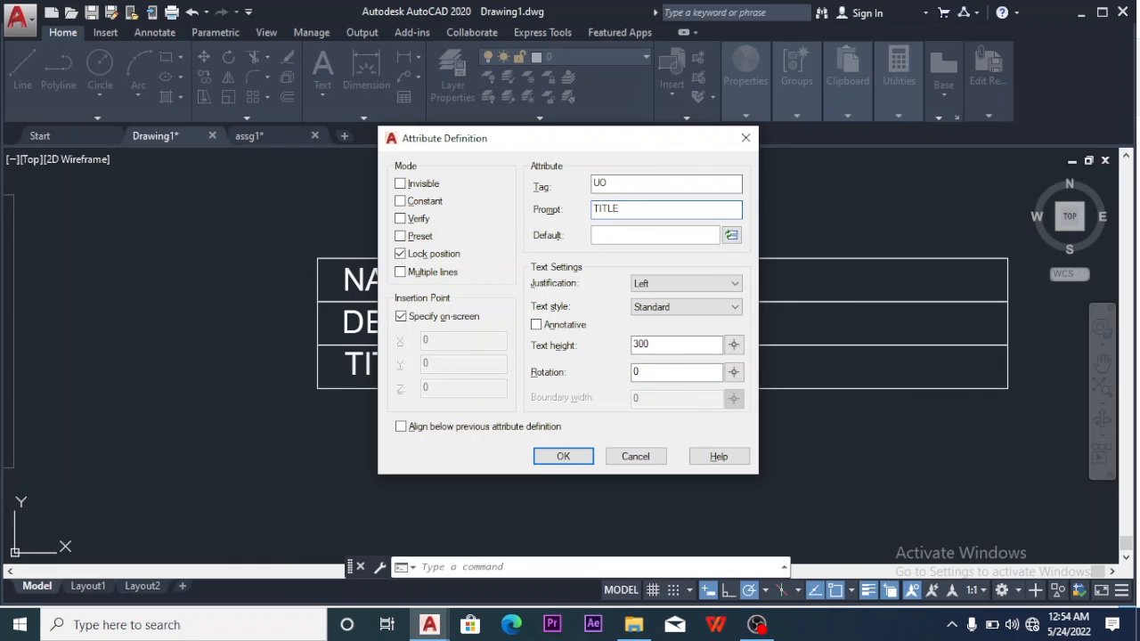
left_click(545, 455)
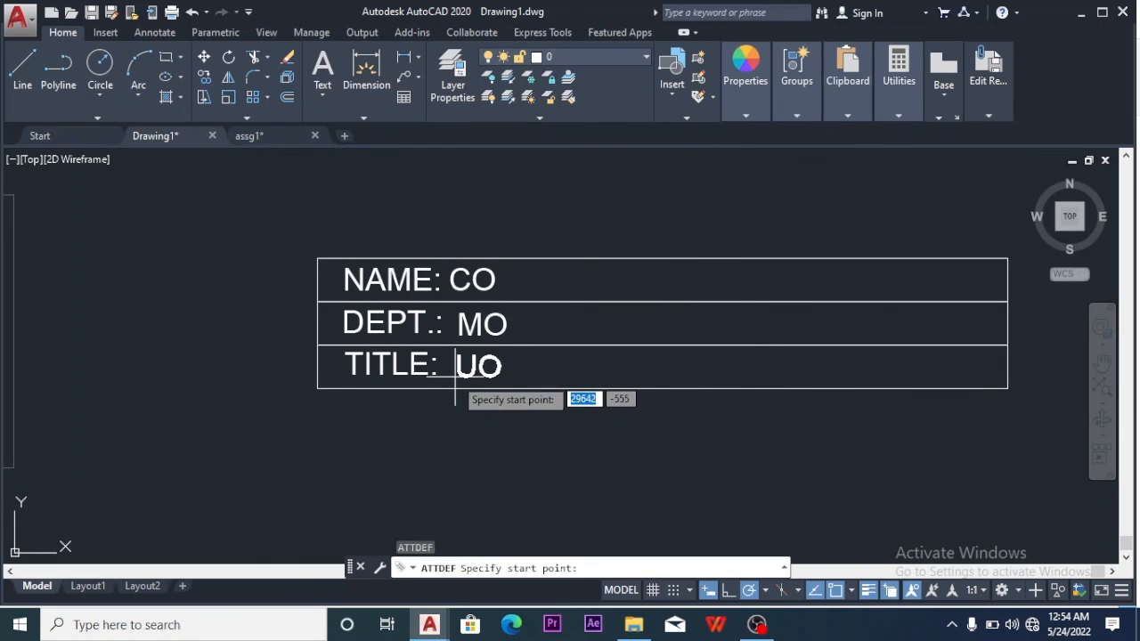
Place the UO attribute after the TITLE: label, then start and cancel a move of MO
left_click(454, 378)
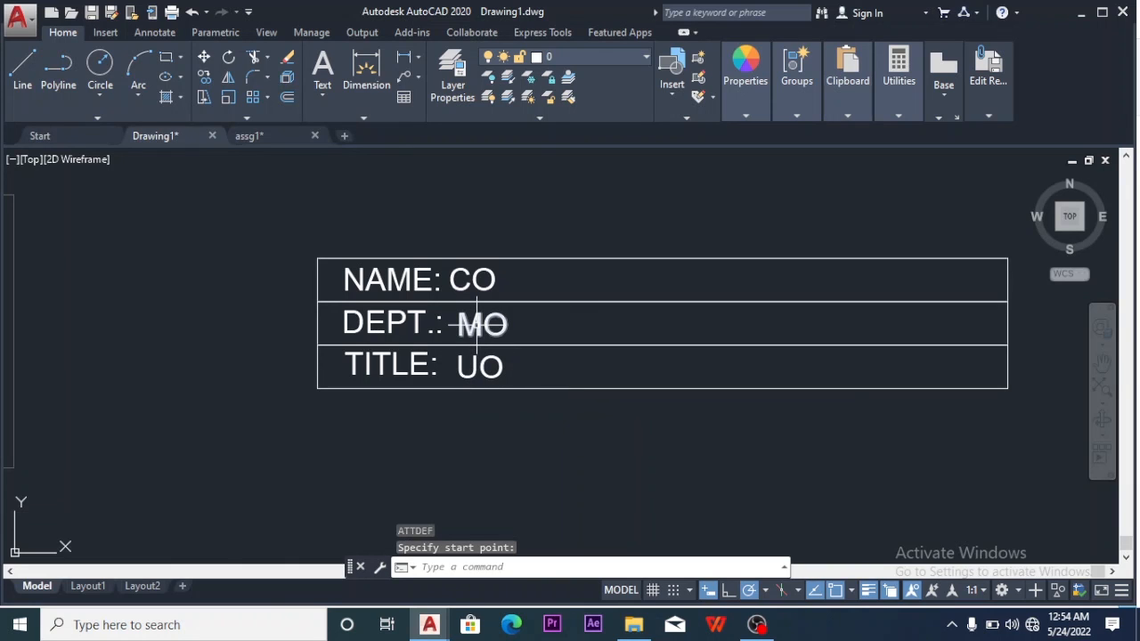
left_click(457, 334)
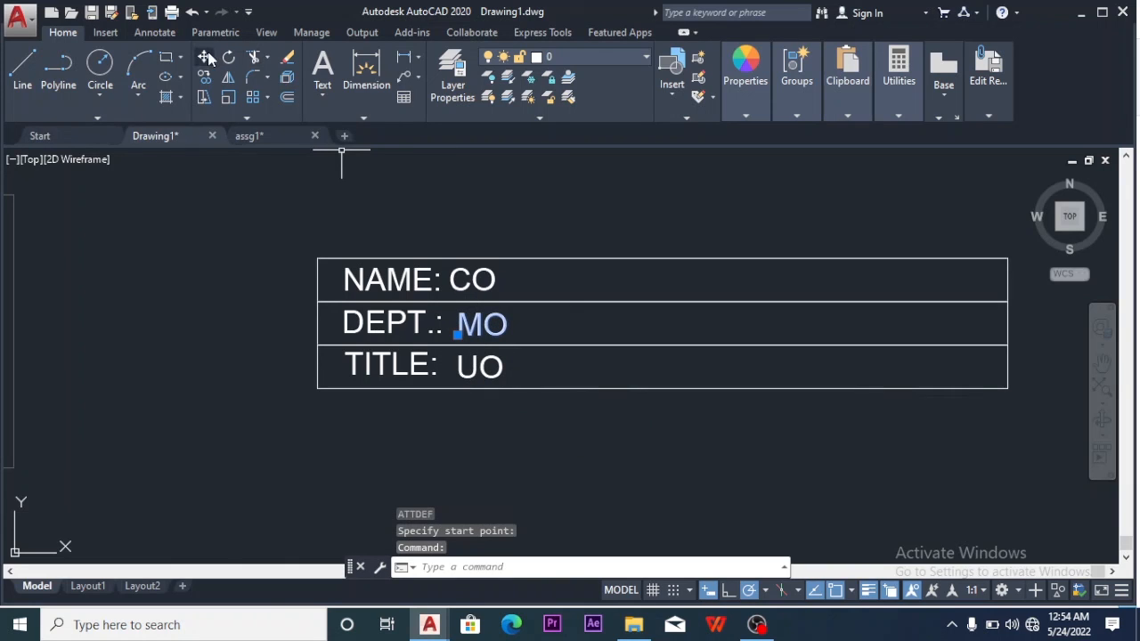
type("m")
key("Return")
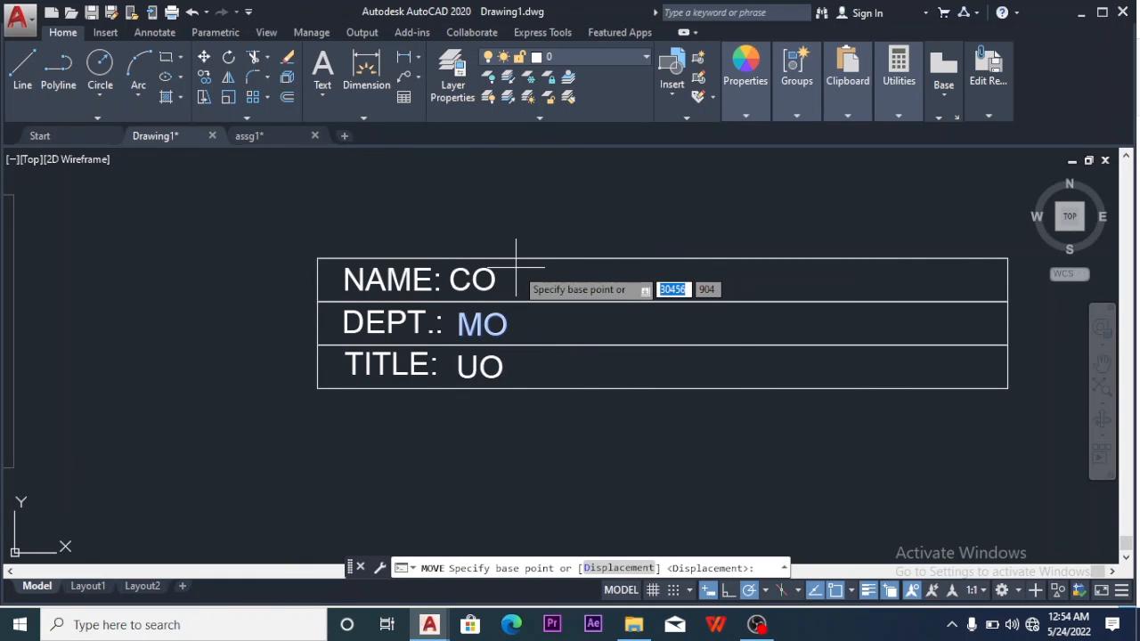
key("Escape")
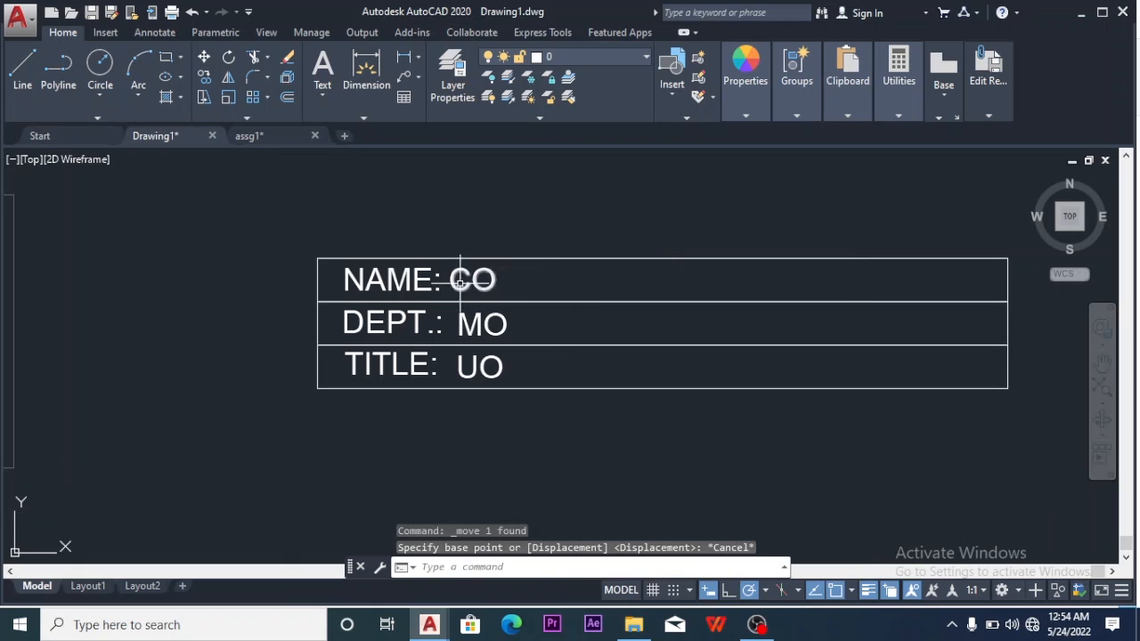
Move the CO attribute right to line up with MO and UO, then save the reference edits
left_click(447, 269)
left_click(538, 247)
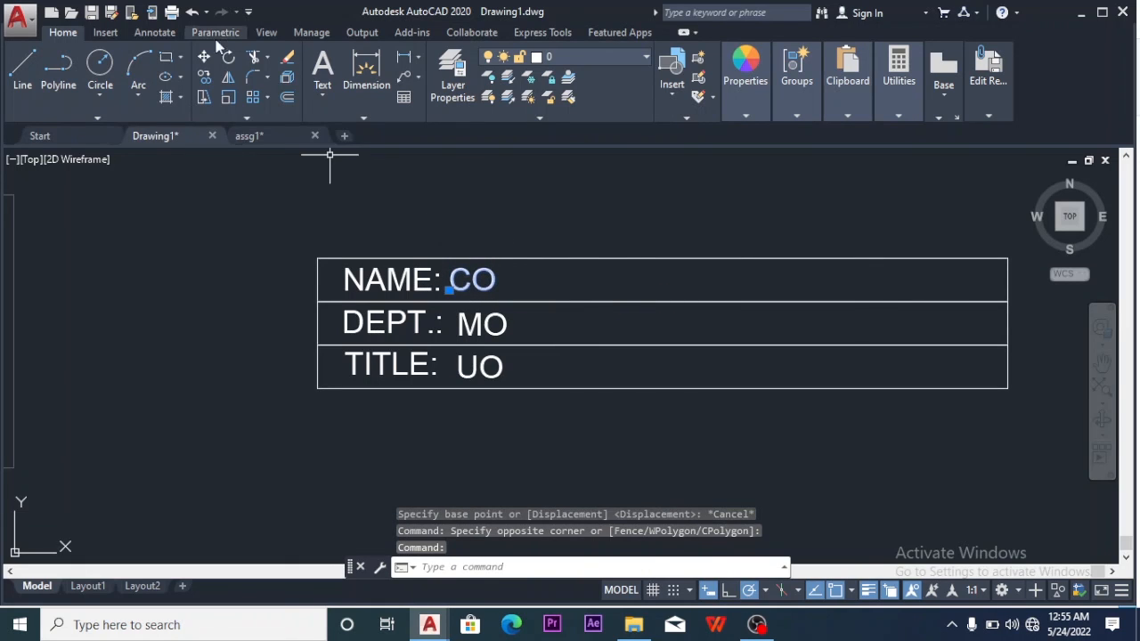
type("m")
key("Return")
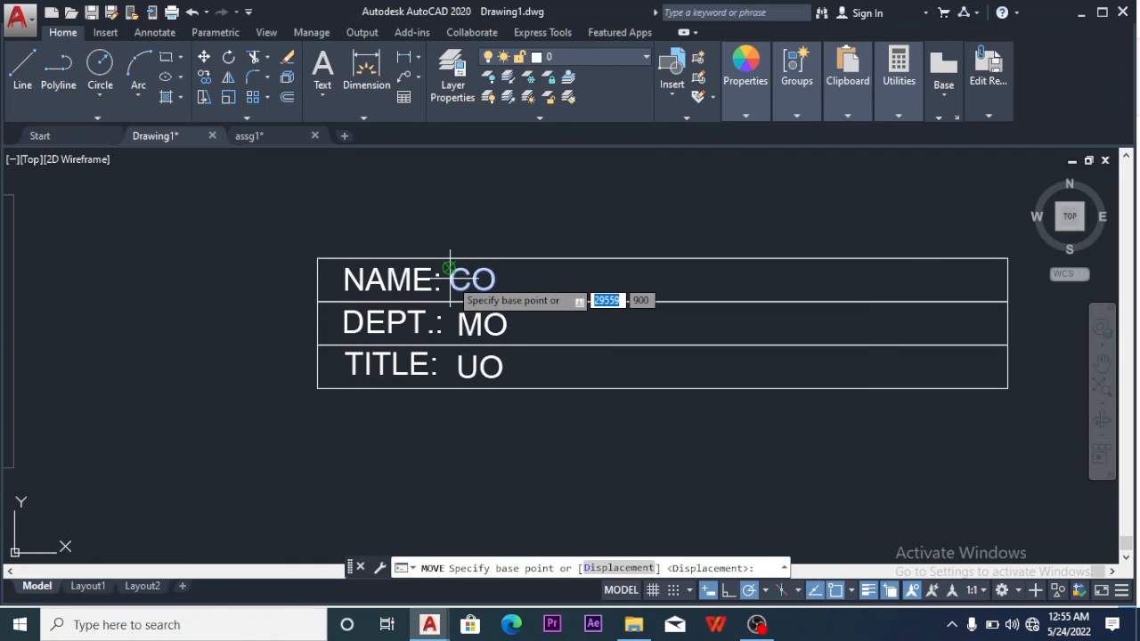
left_click(449, 279)
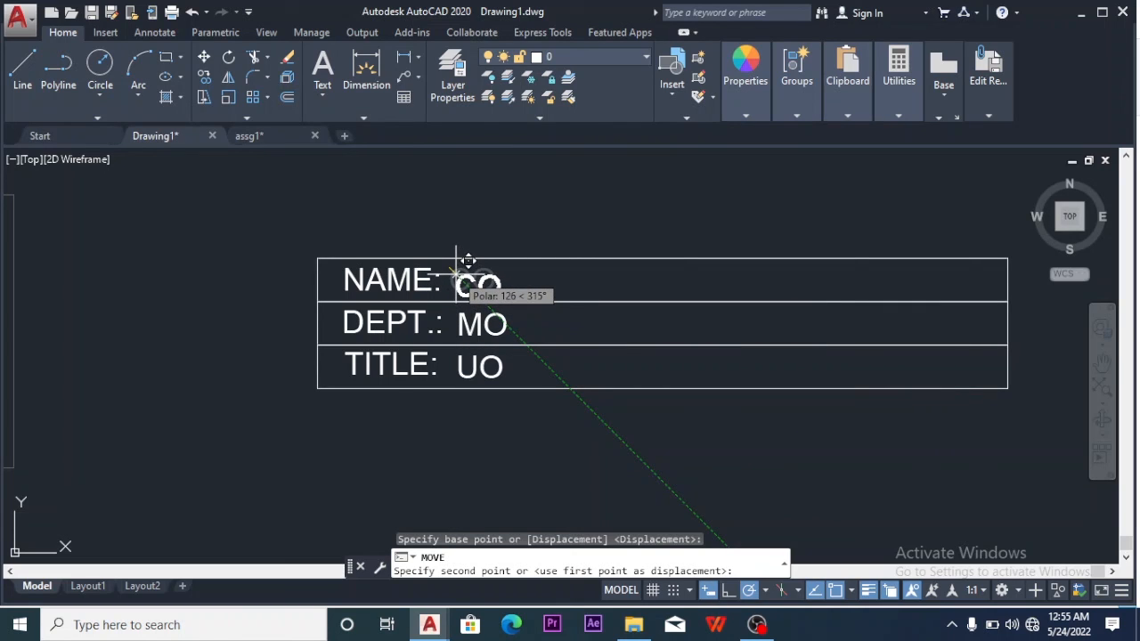
left_click(458, 267)
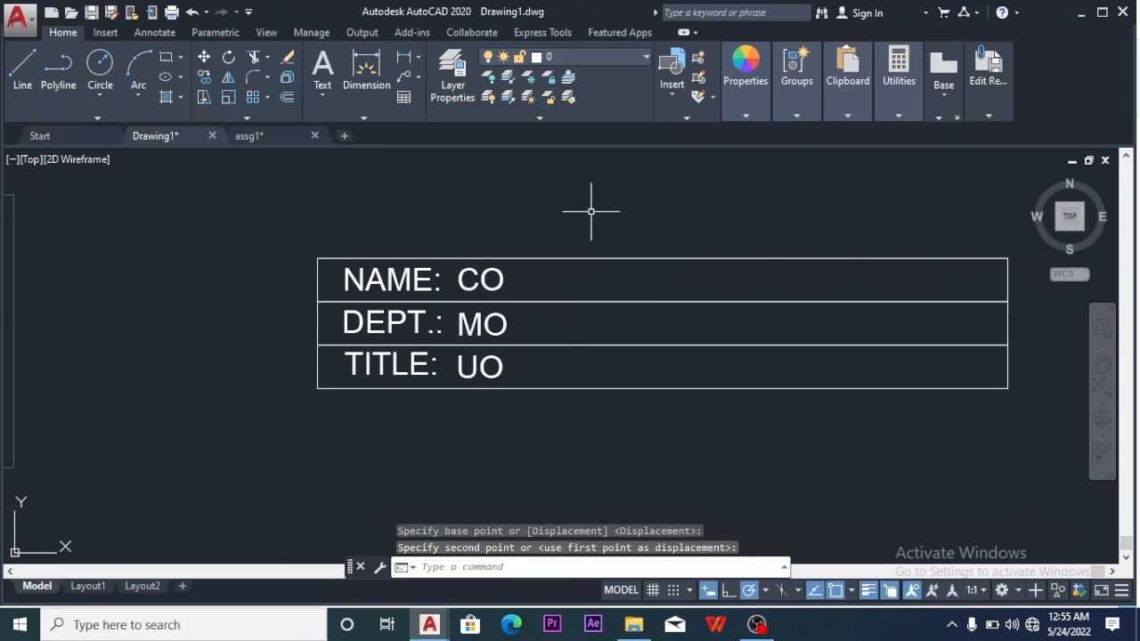
left_click(988, 112)
left_click(928, 151)
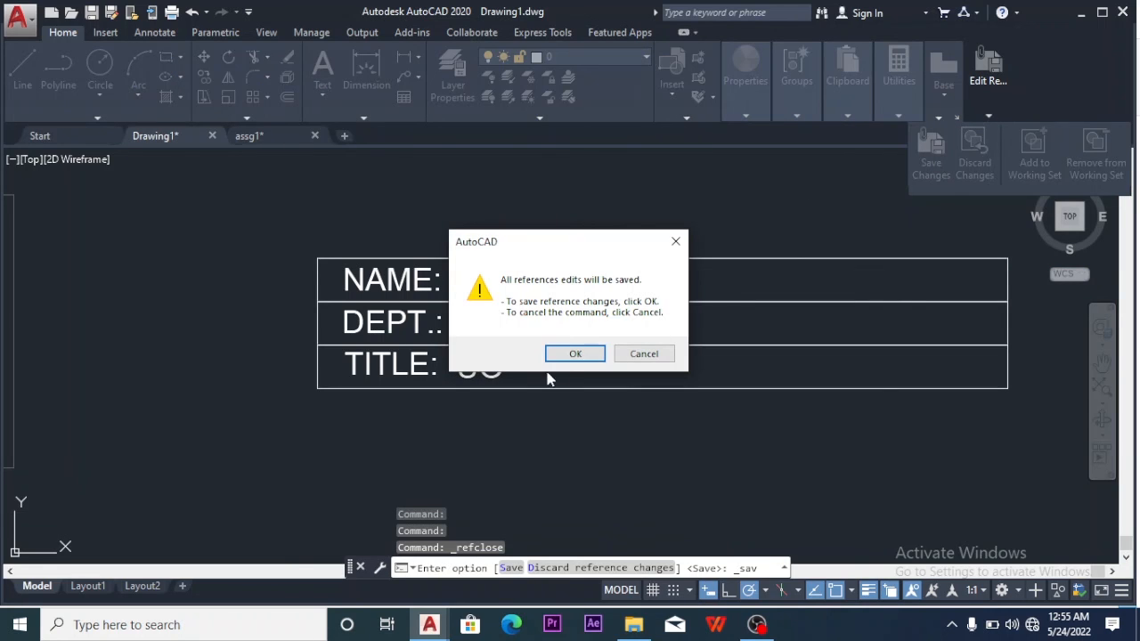
Save the redefined nameplate block, zoom out, and check the updated nameplate instances
left_click(574, 354)
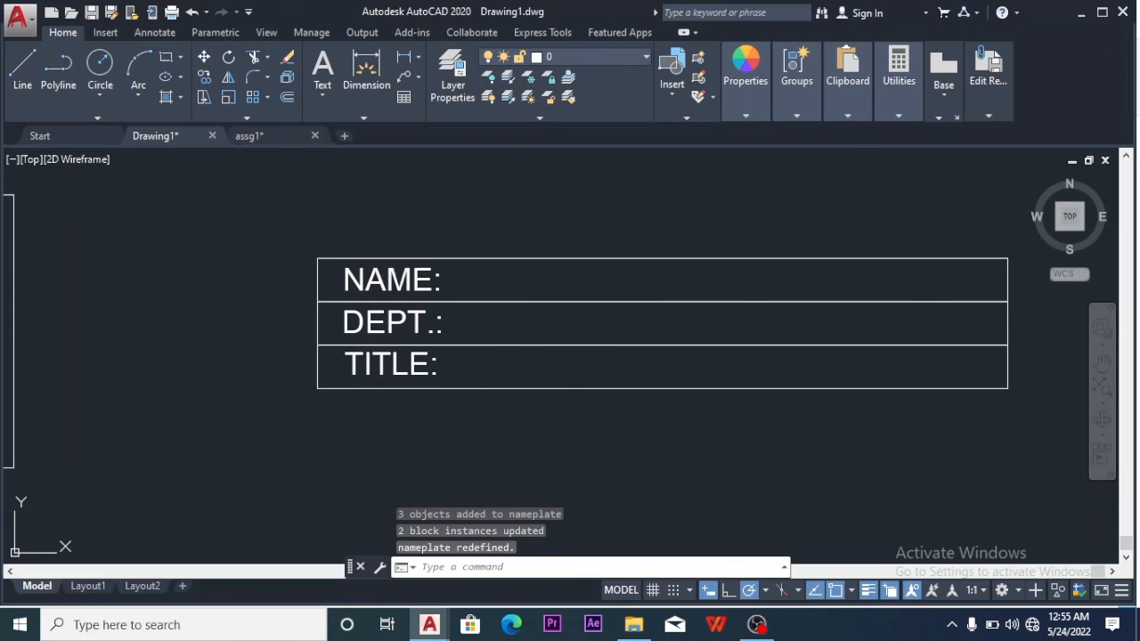
scroll(561, 345, "down", 5)
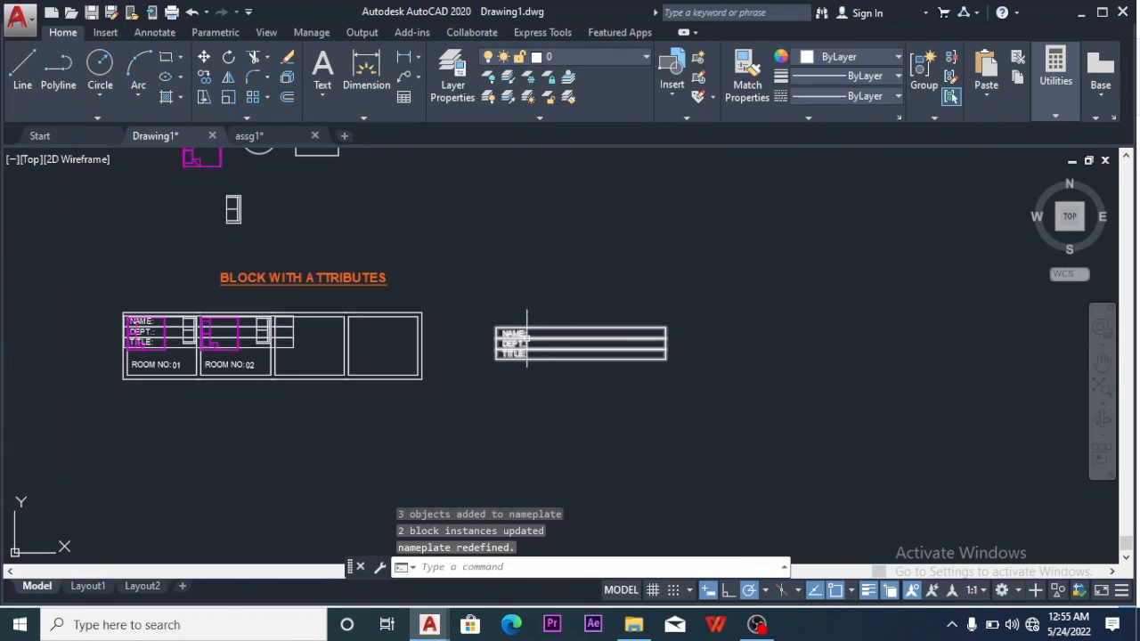
left_click(728, 268)
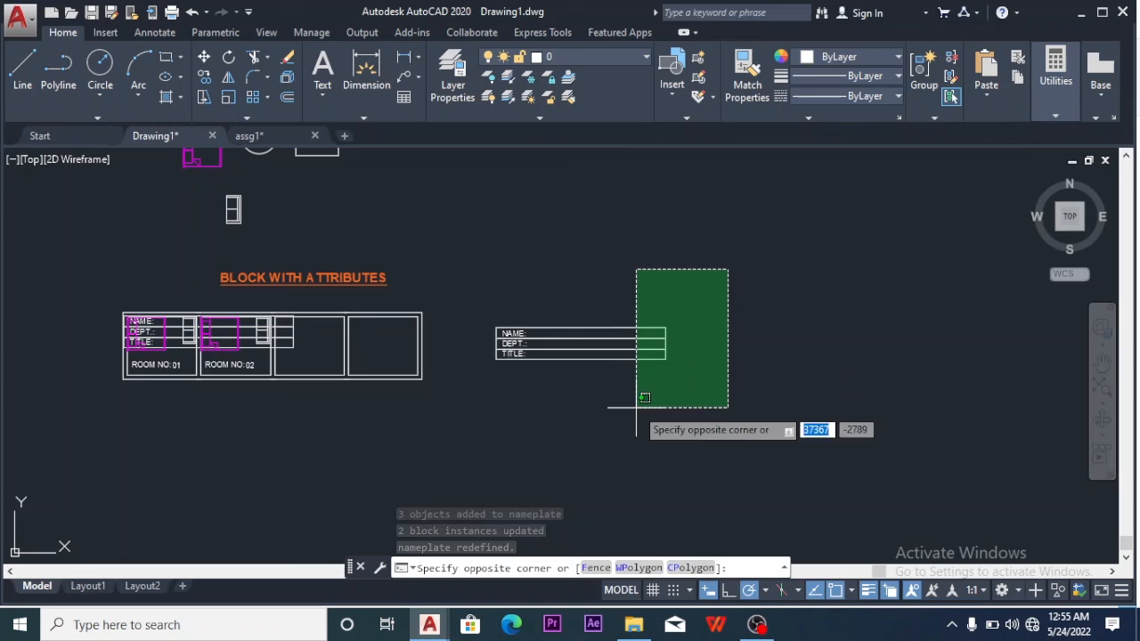
left_click(467, 408)
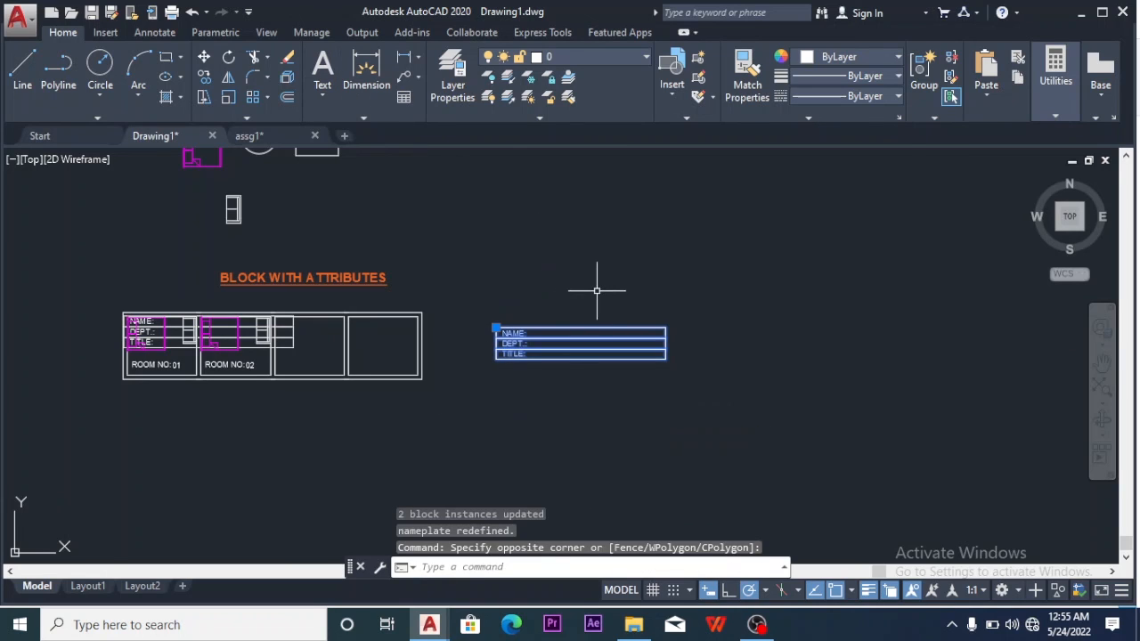
key("Escape")
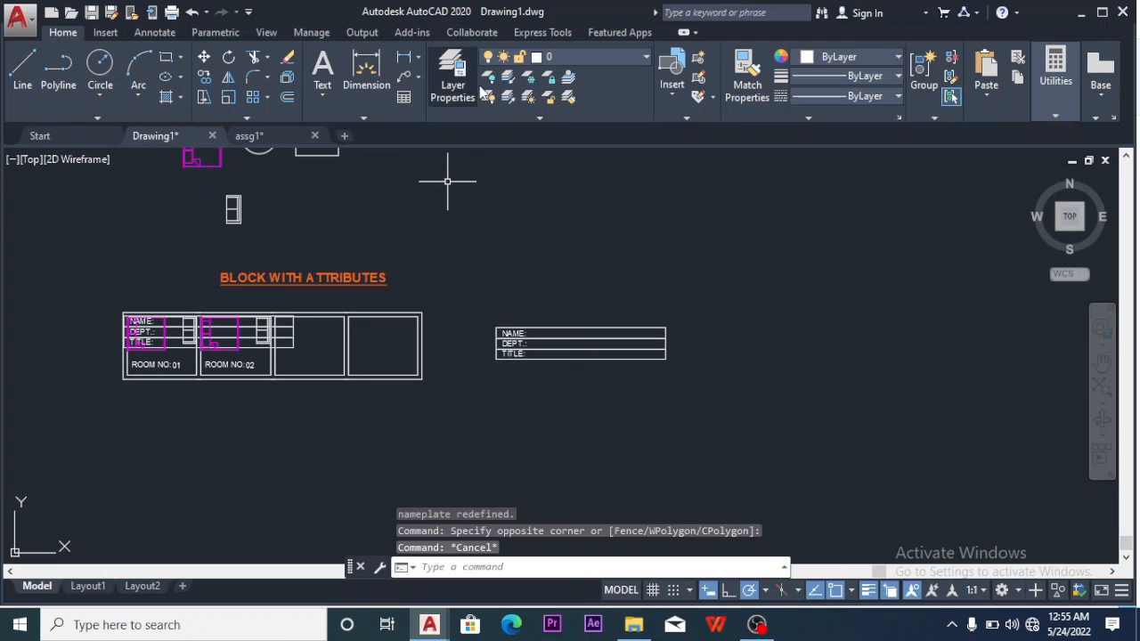
left_click(680, 98)
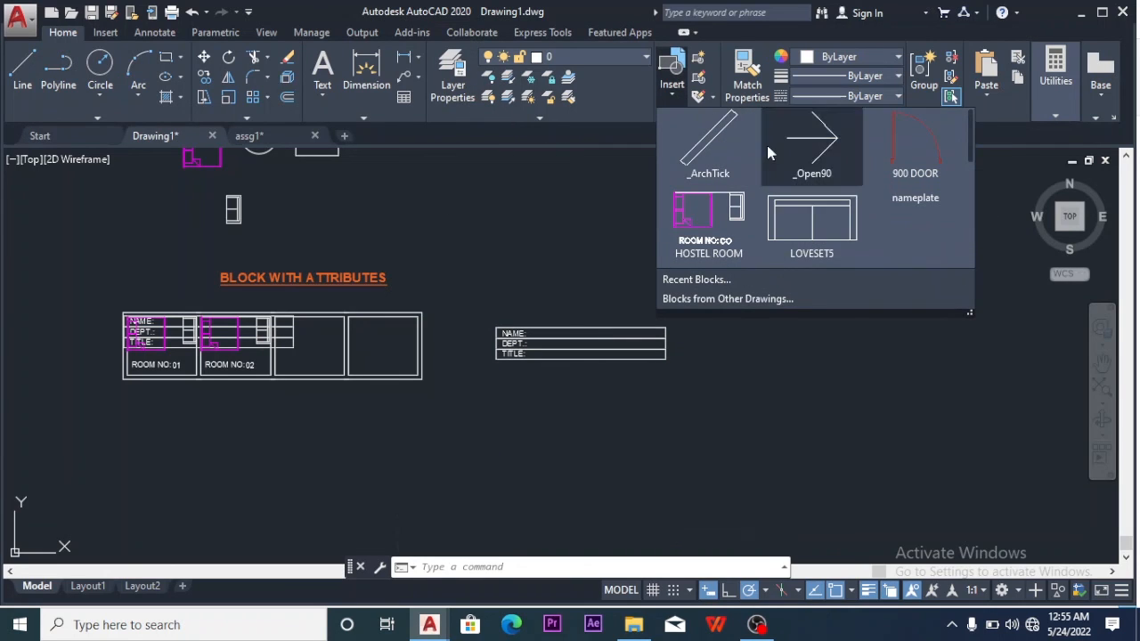
Insert a nametemplate1 block and dismiss the attribute entry without filling any values
scroll(699, 233, "down", 2)
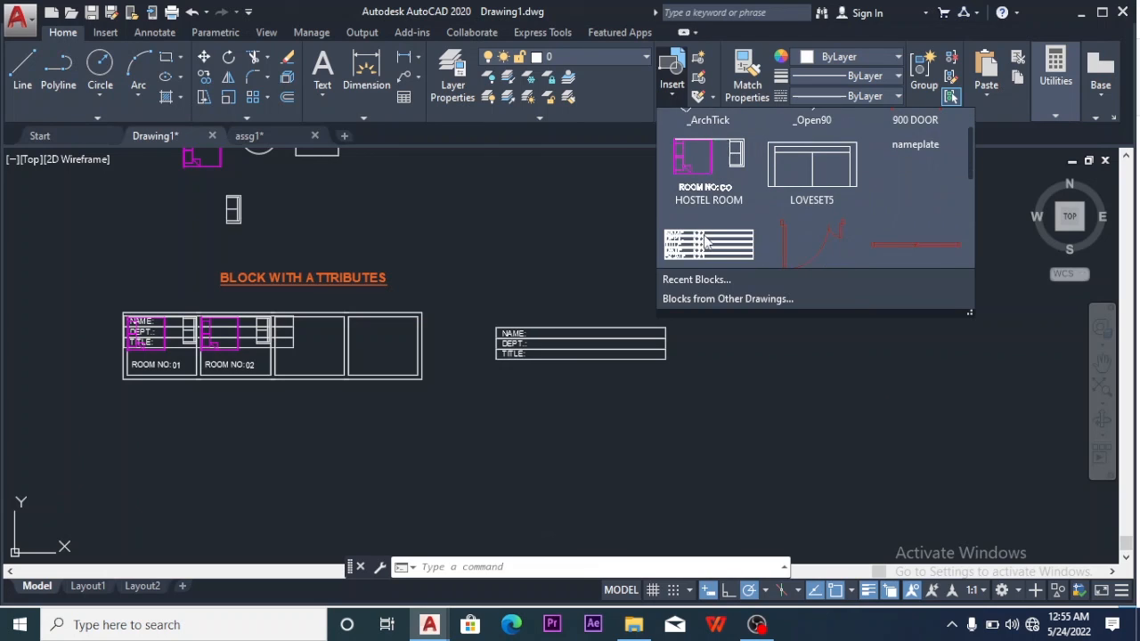
scroll(704, 236, "down", 1)
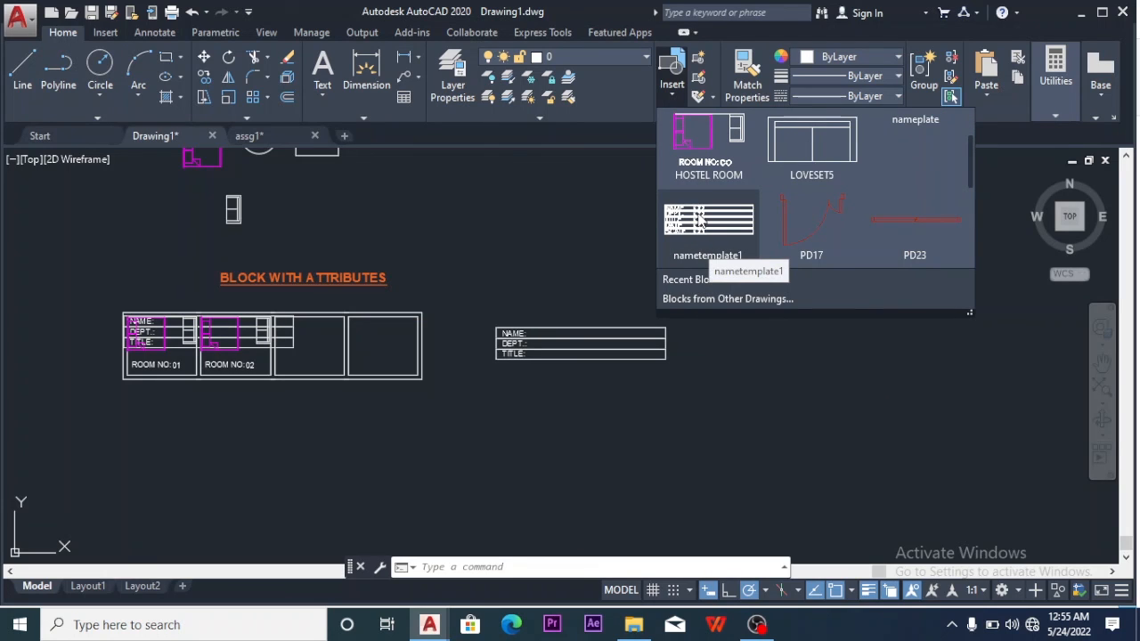
left_click(703, 222)
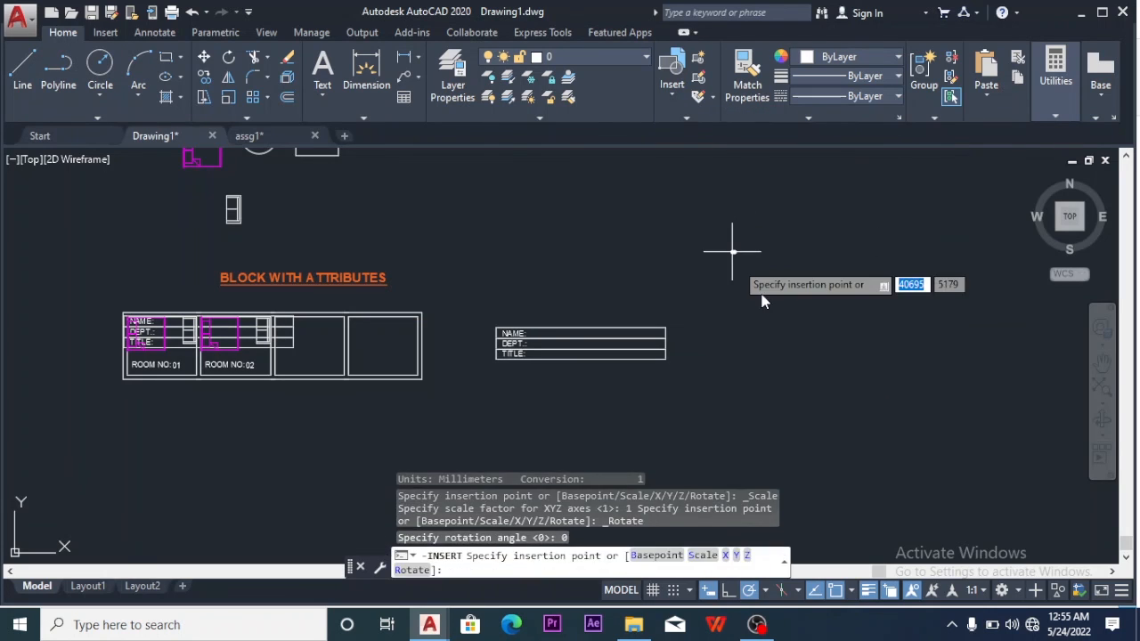
scroll(728, 316, "up", 5)
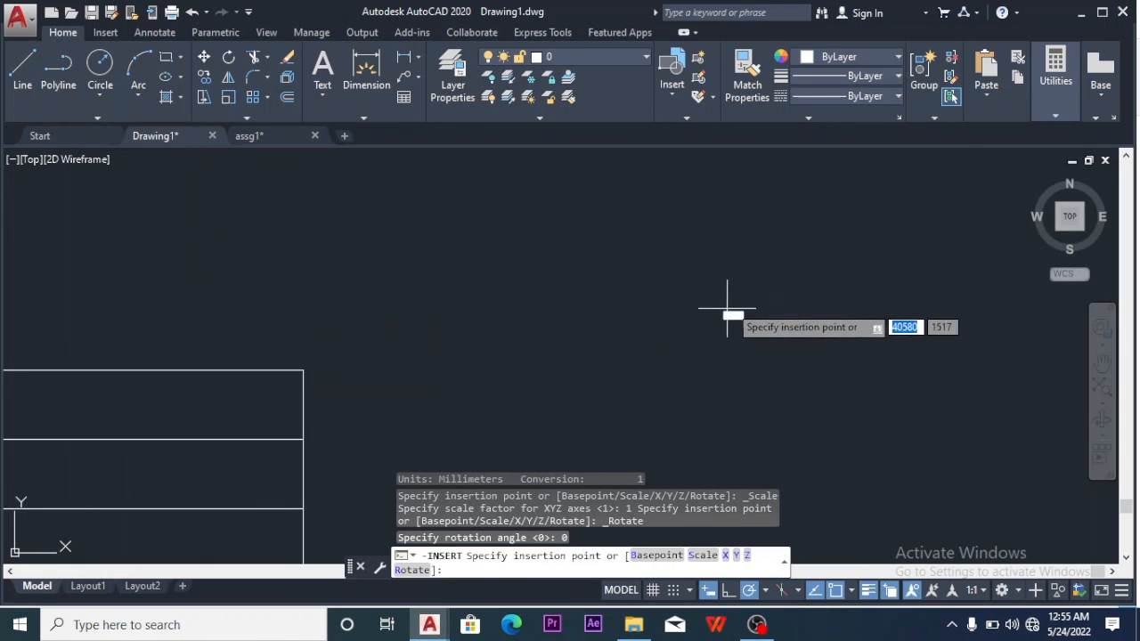
left_click(727, 310)
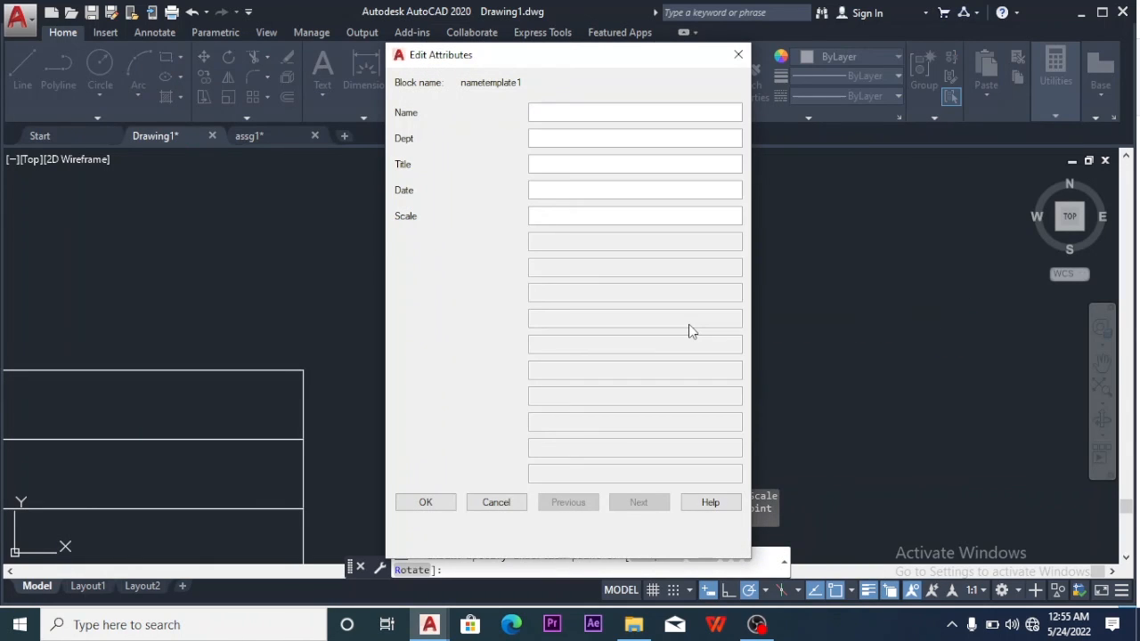
left_click(730, 59)
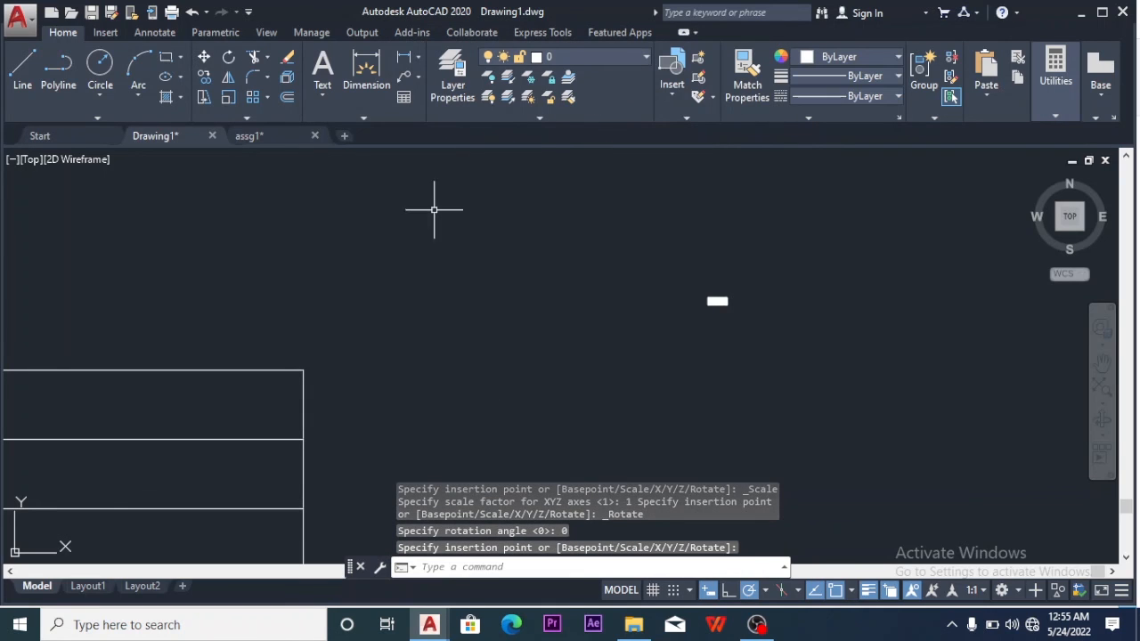
Browse the Insert block gallery to locate the nameplate block
left_click(681, 121)
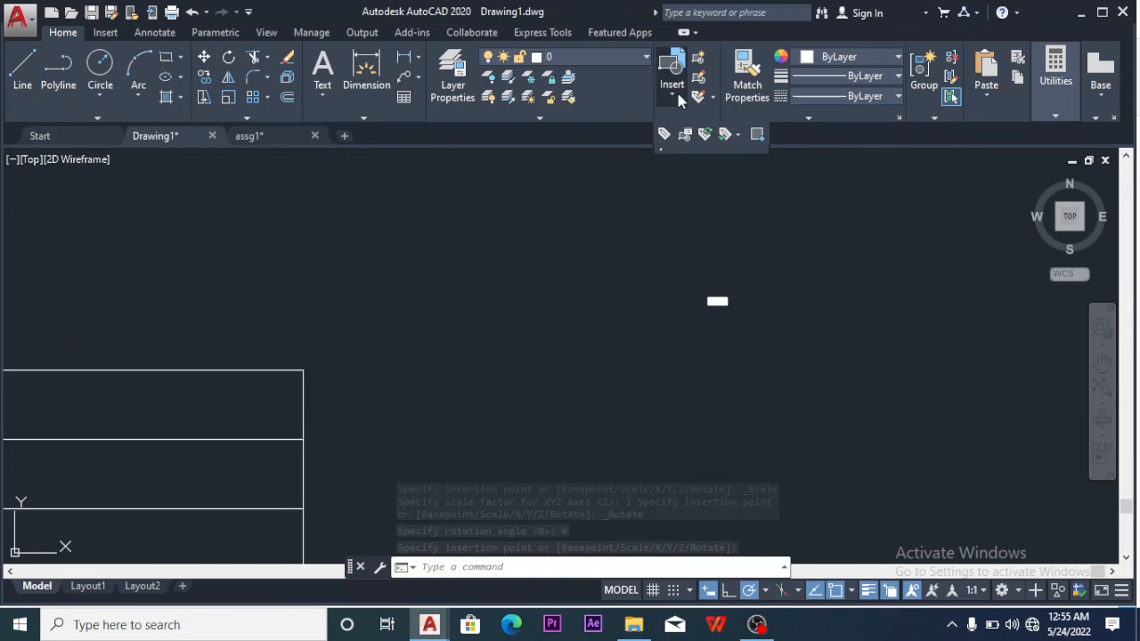
left_click(676, 96)
scroll(751, 137, "up", 2)
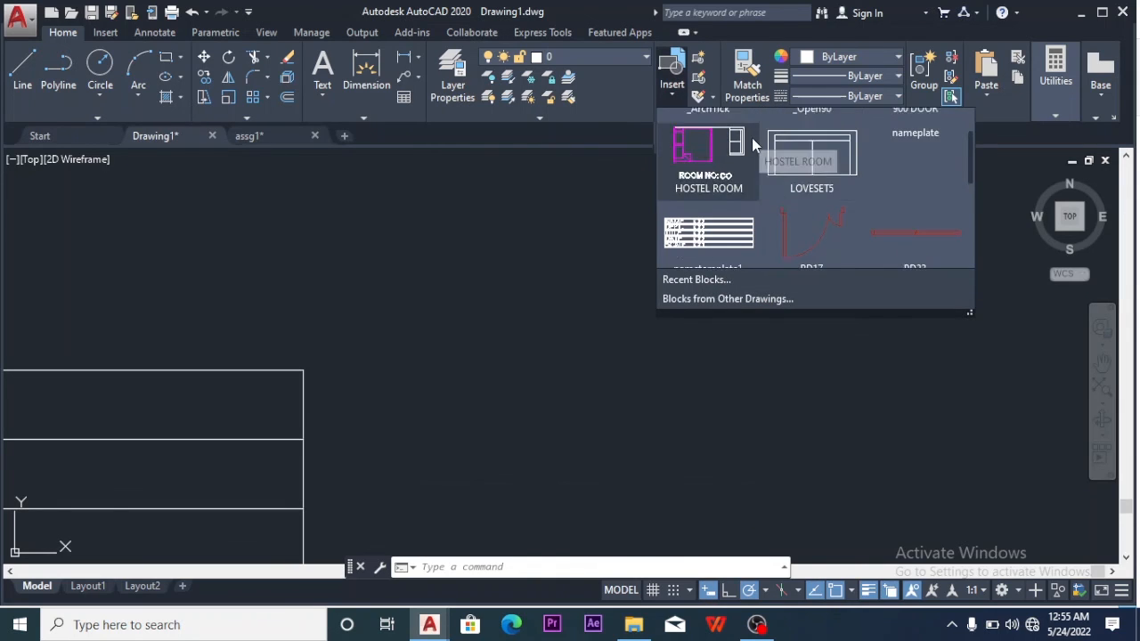
scroll(739, 129, "down", 4)
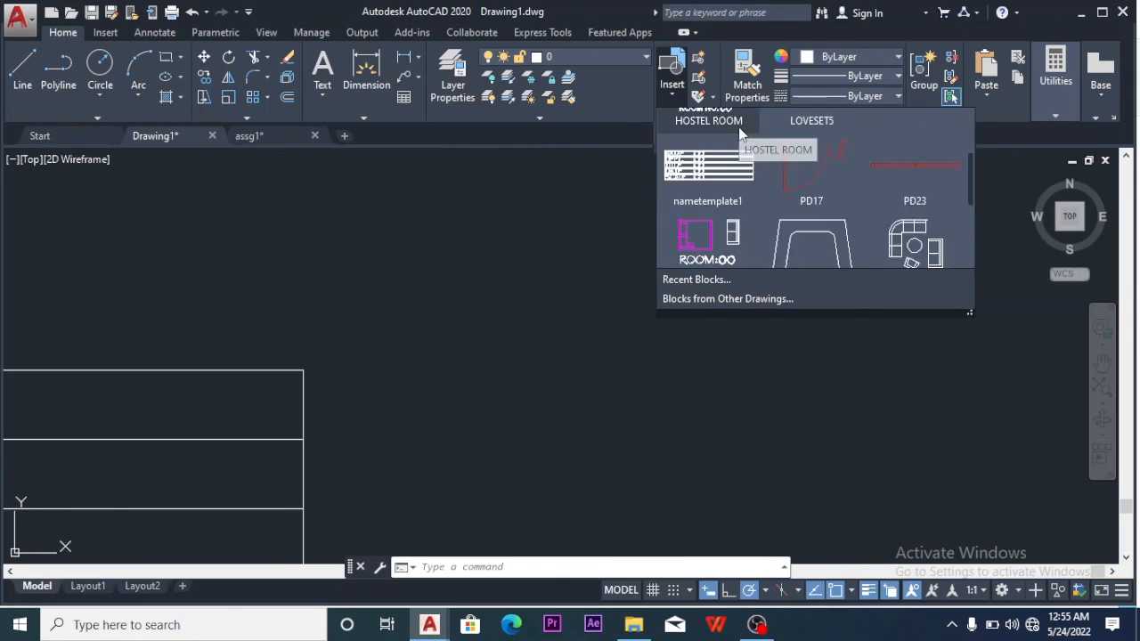
scroll(739, 132, "down", 4)
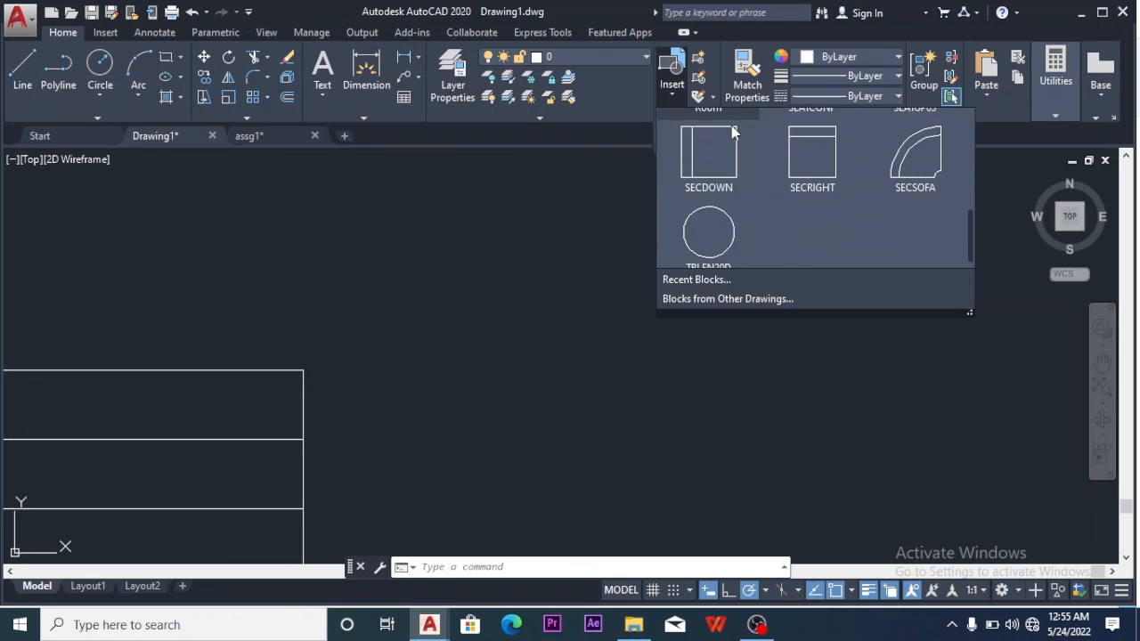
scroll(726, 145, "up", 3)
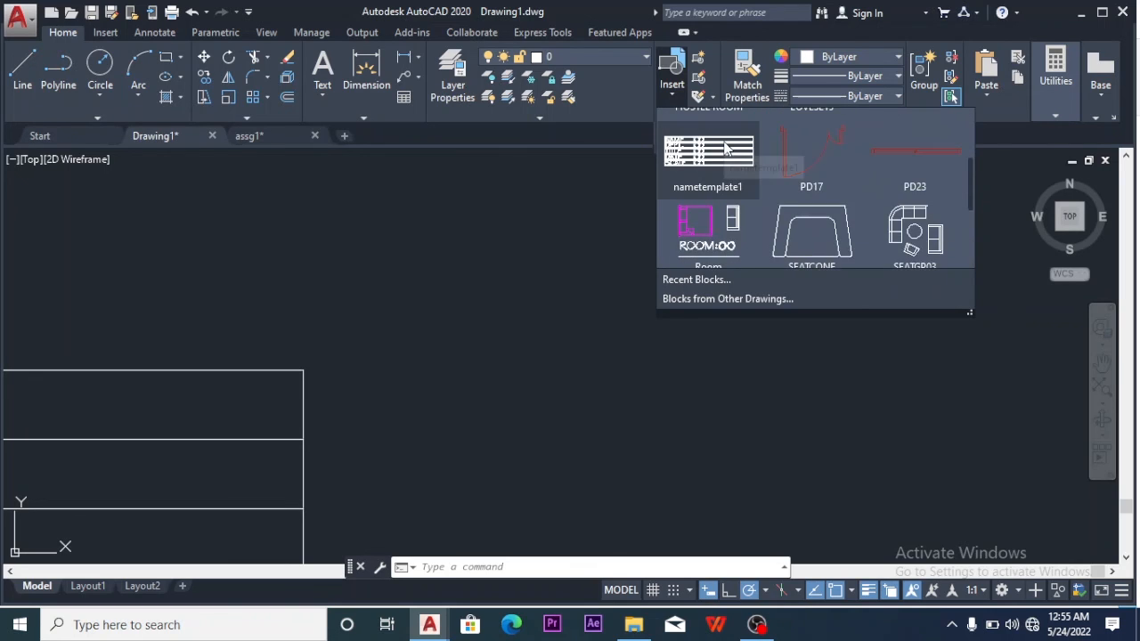
scroll(725, 149, "up", 4)
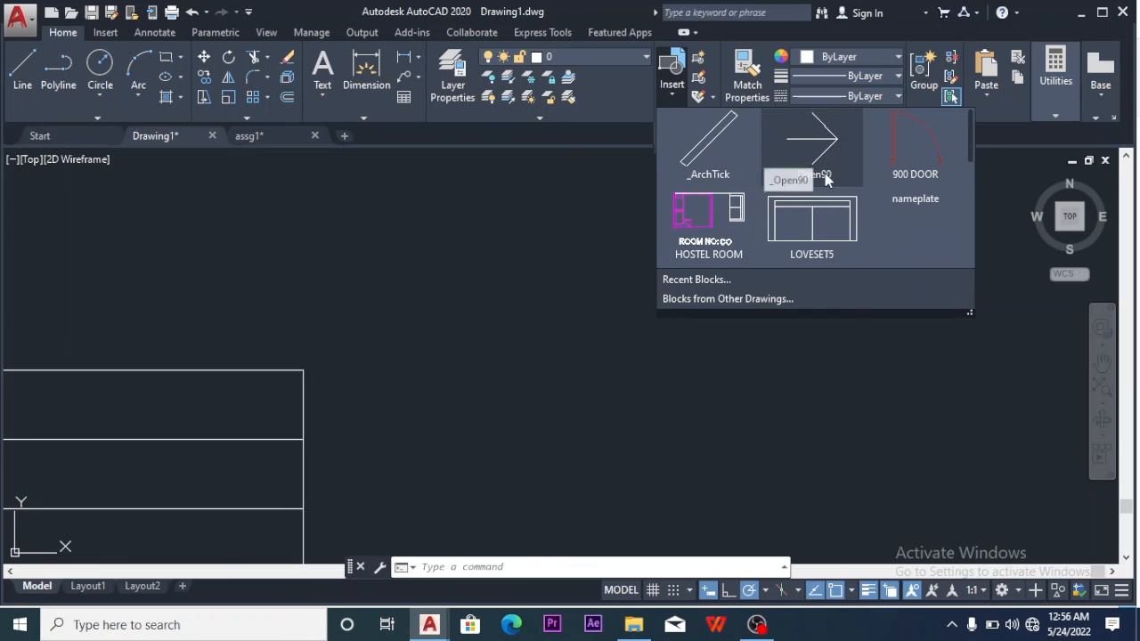
Insert a nameplate right of the blank one with the person's name, department CIVIL and title FLOOR PLAN
left_click(904, 169)
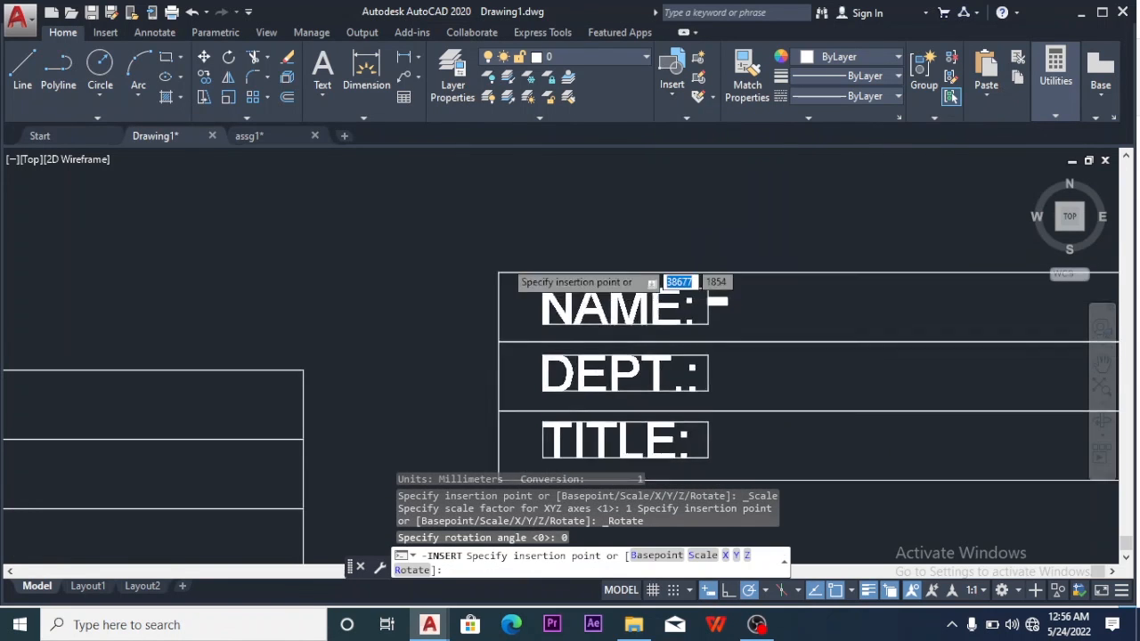
scroll(503, 252, "down", 4)
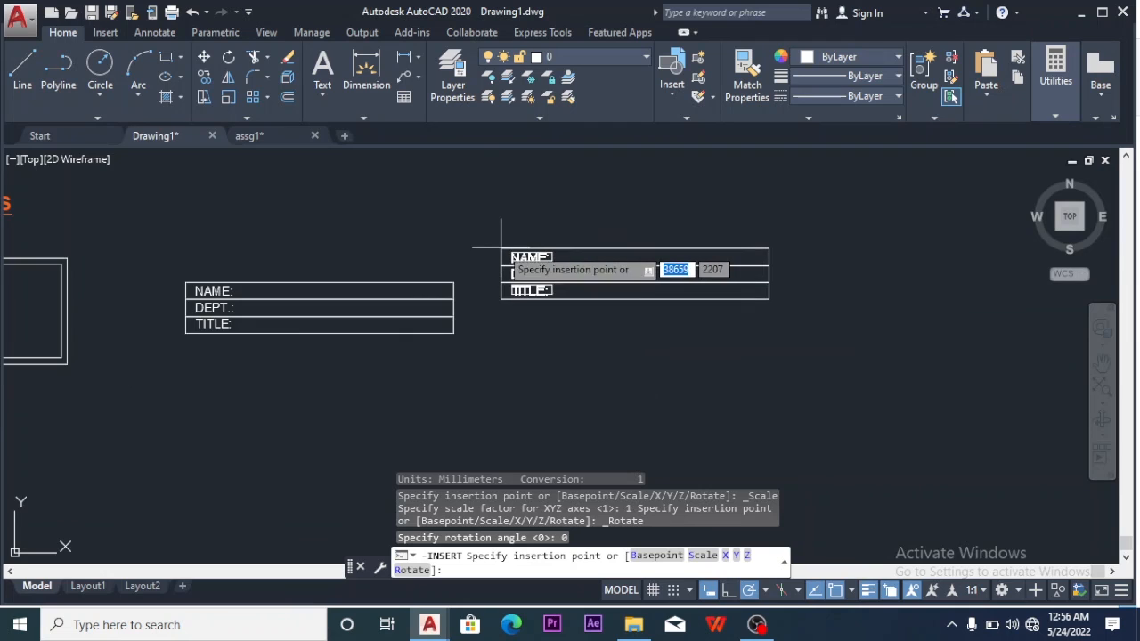
left_click(521, 288)
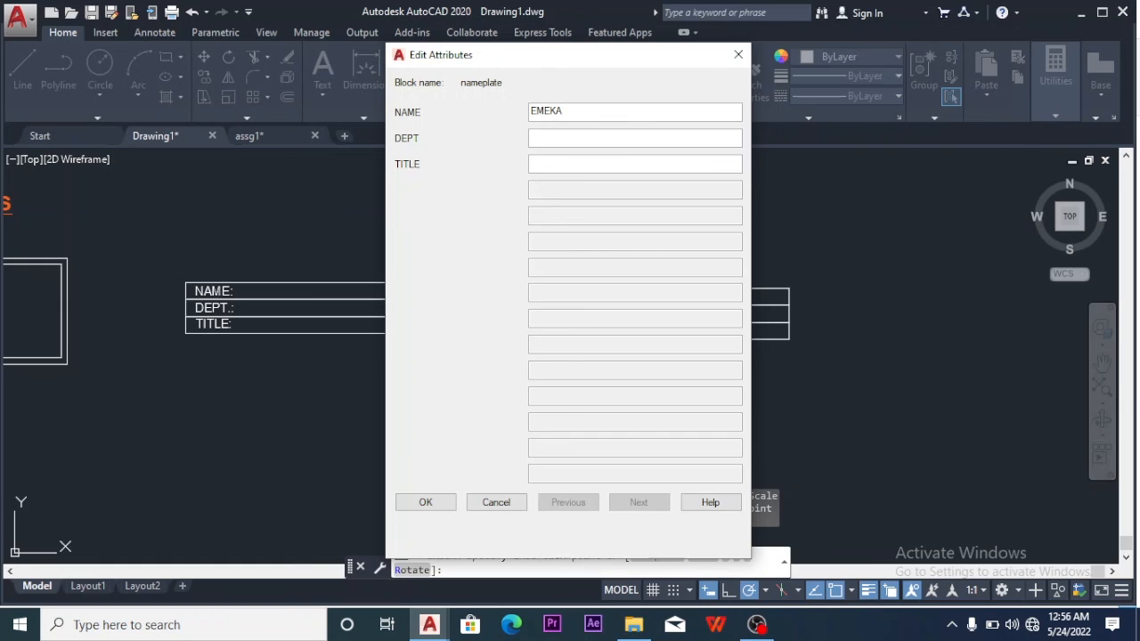
left_click(601, 135)
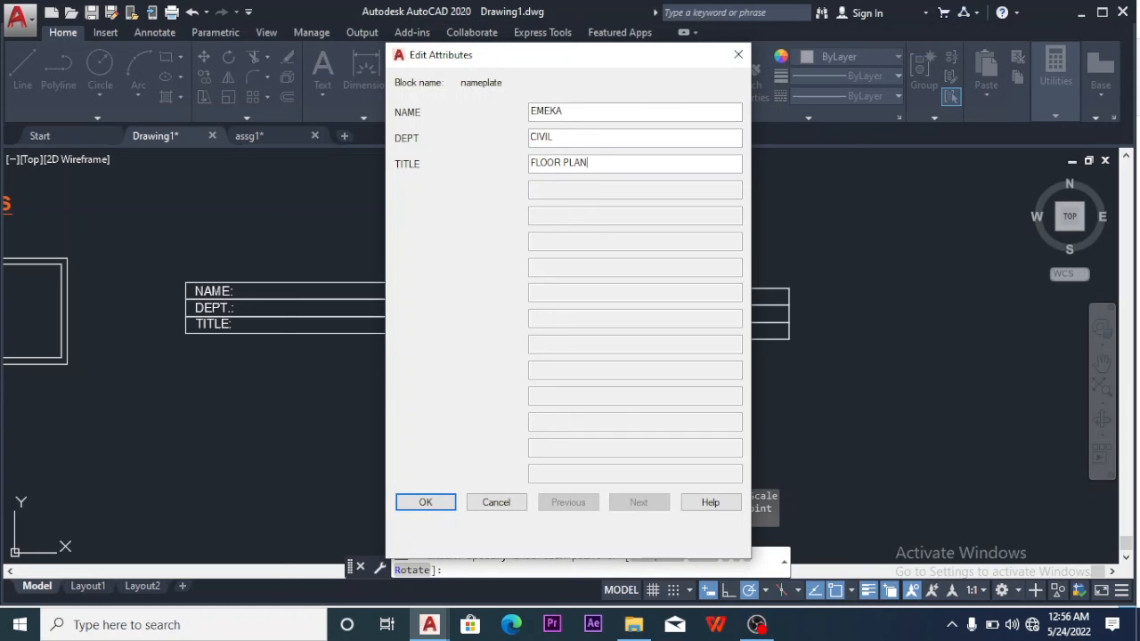
left_click(426, 502)
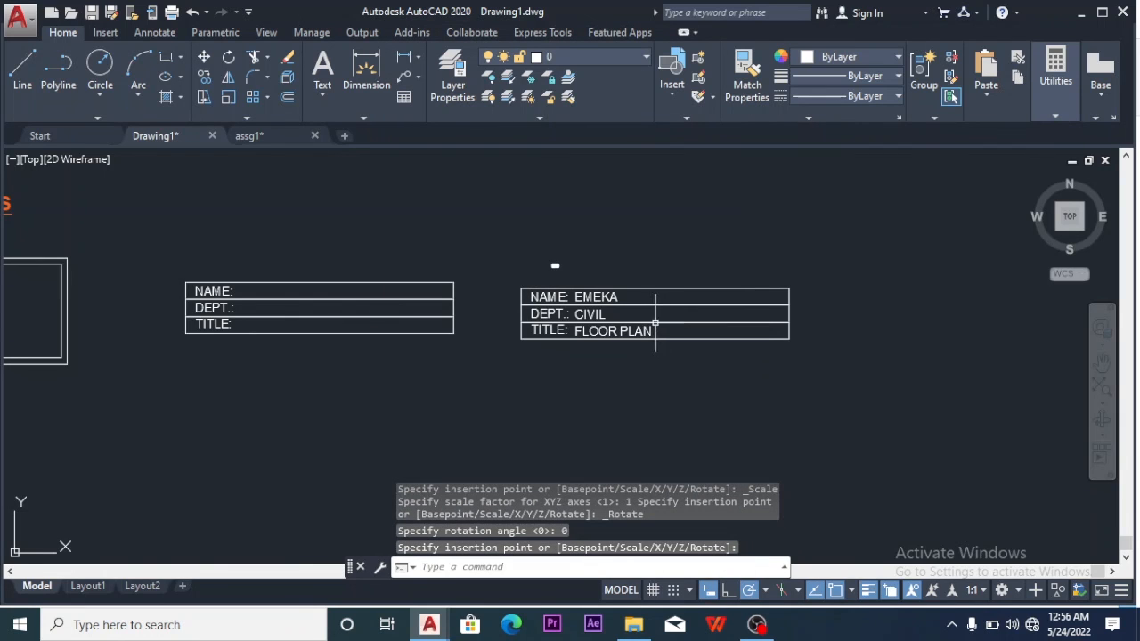
scroll(653, 338, "up", 4)
scroll(569, 285, "down", 4)
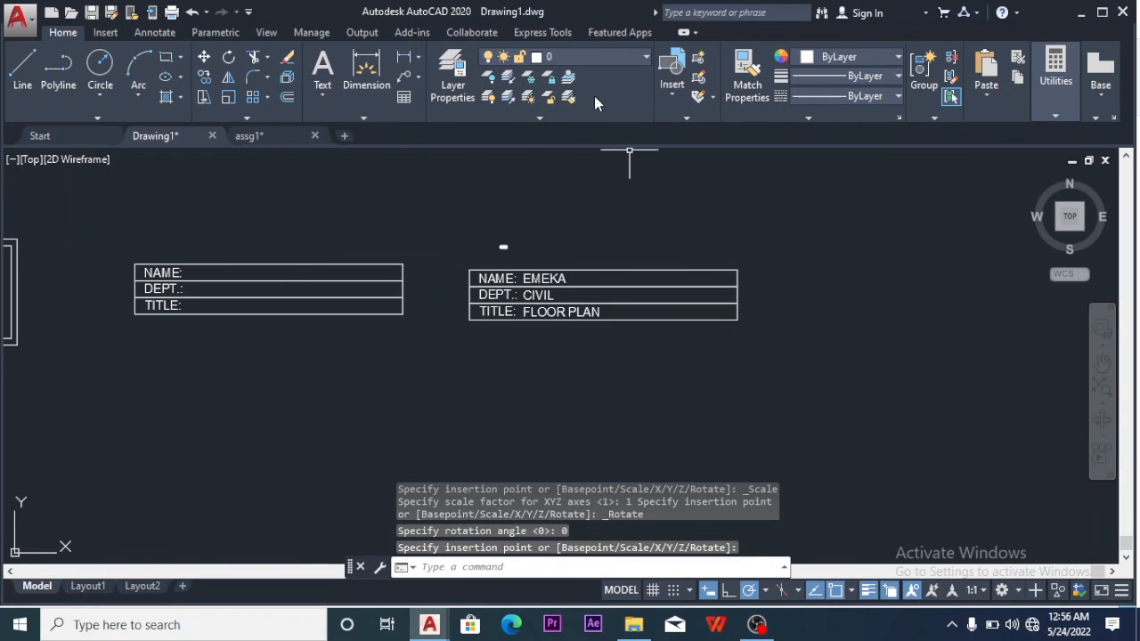
Insert another nameplate below the filled one, leaving NAME, DEPT. and TITLE empty
left_click(675, 98)
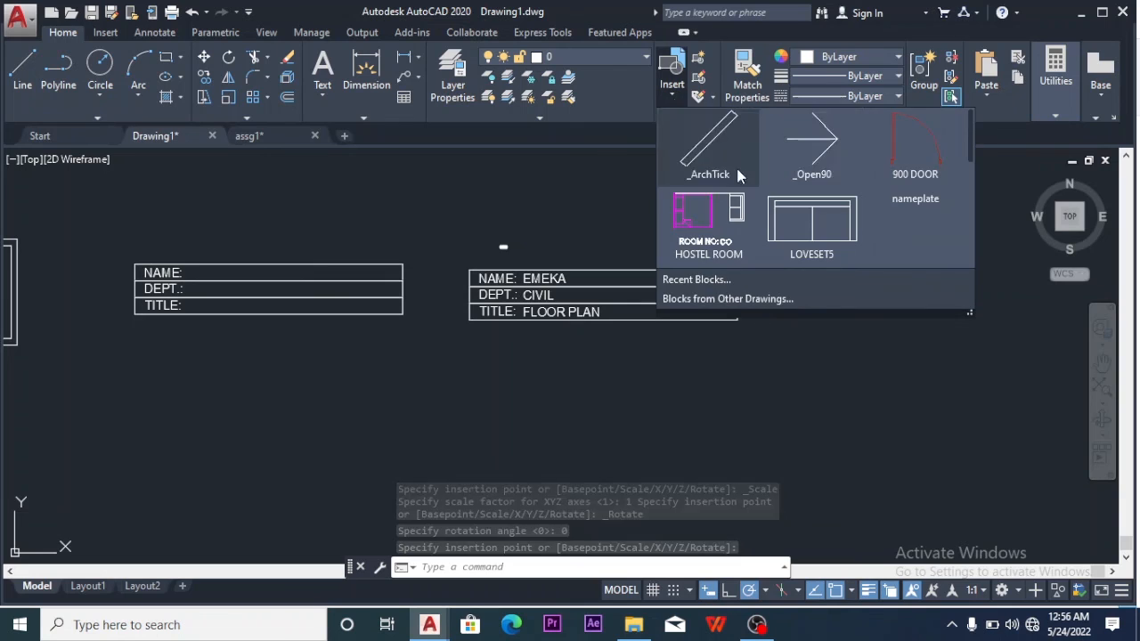
left_click(901, 202)
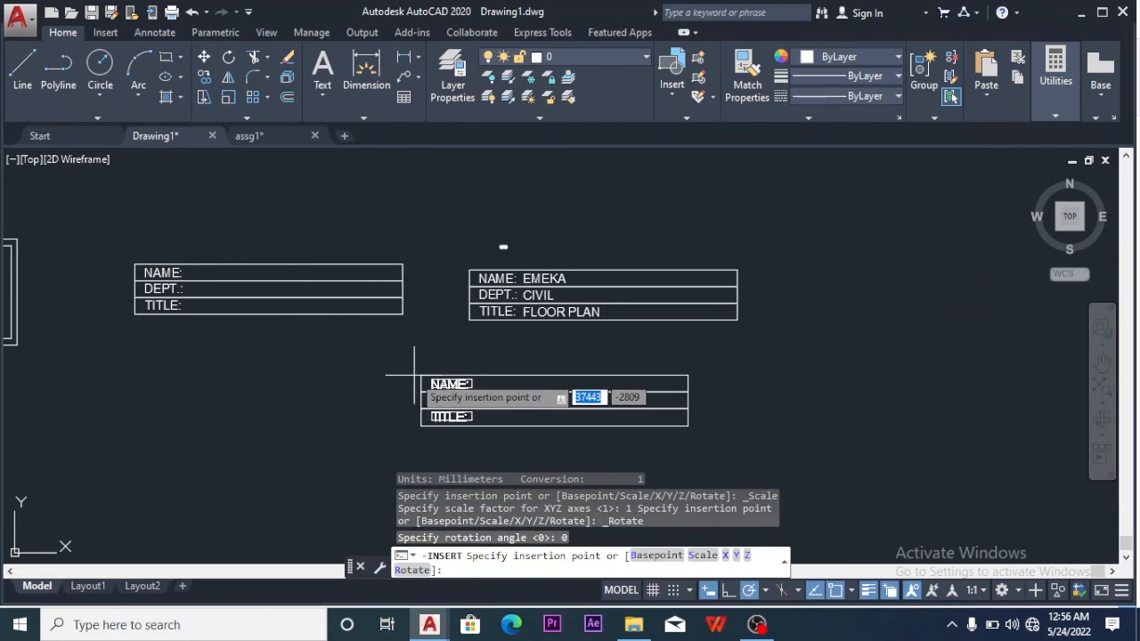
left_click(469, 363)
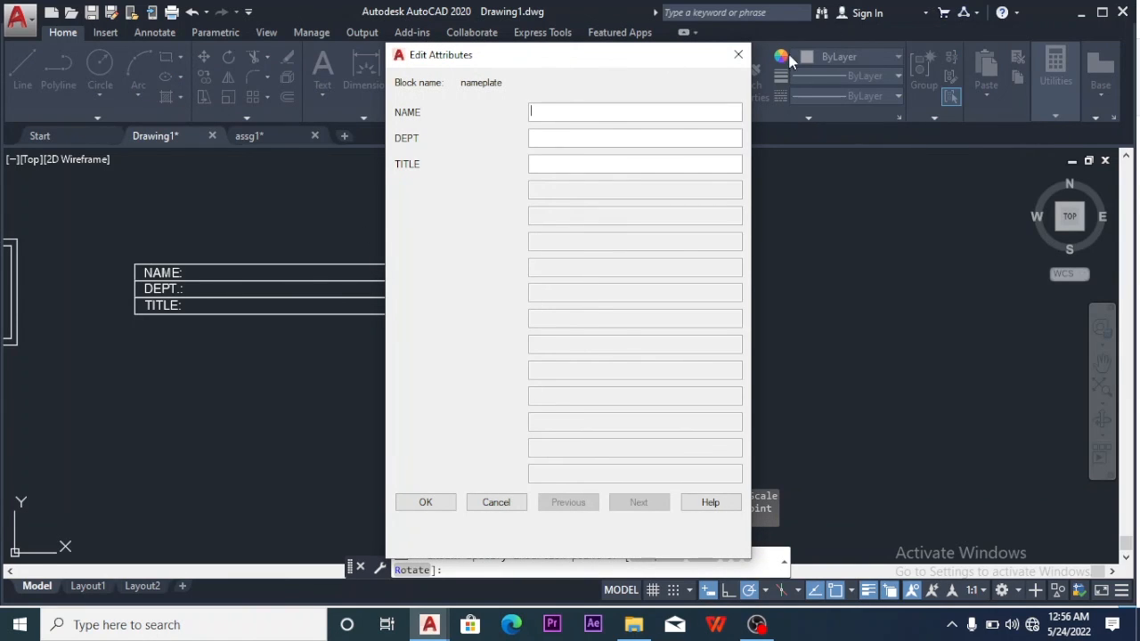
left_click(738, 55)
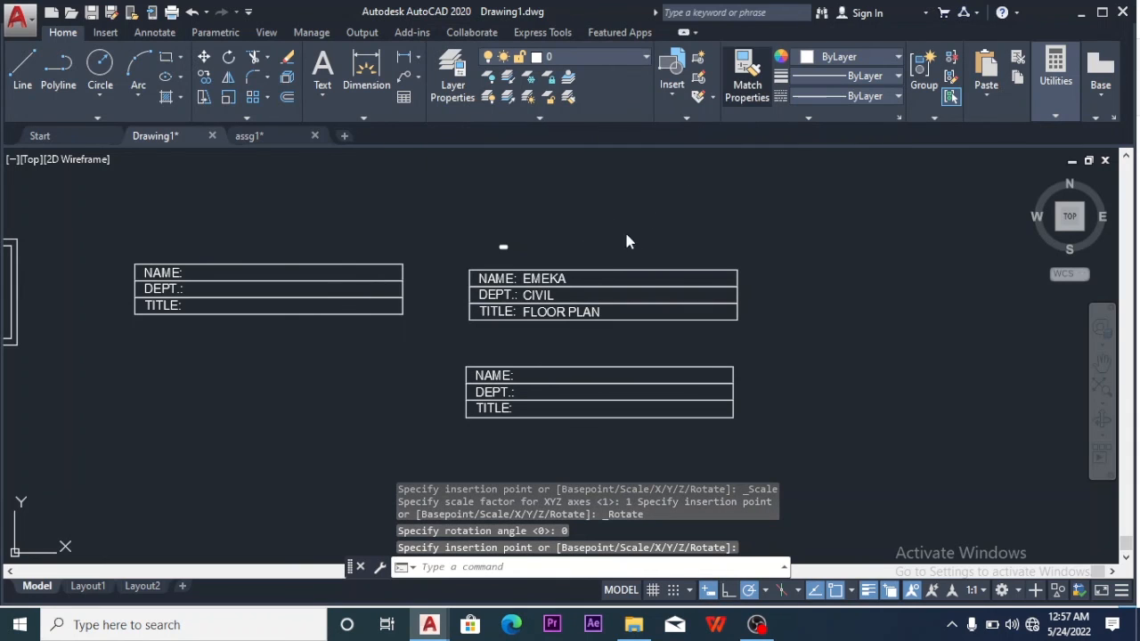
mouse_move(553, 299)
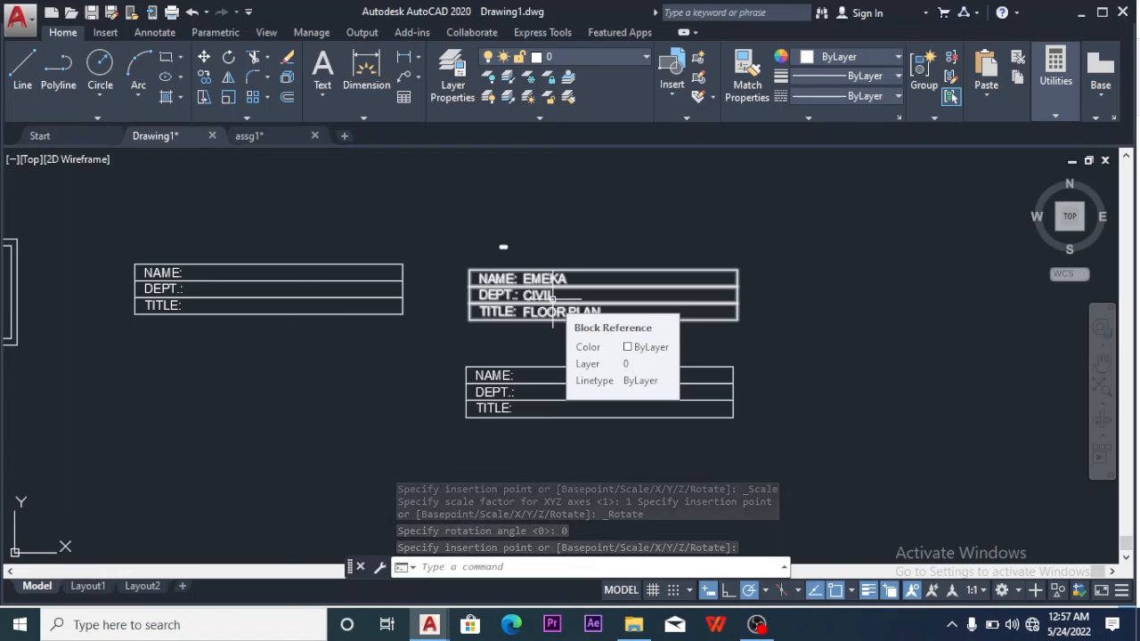